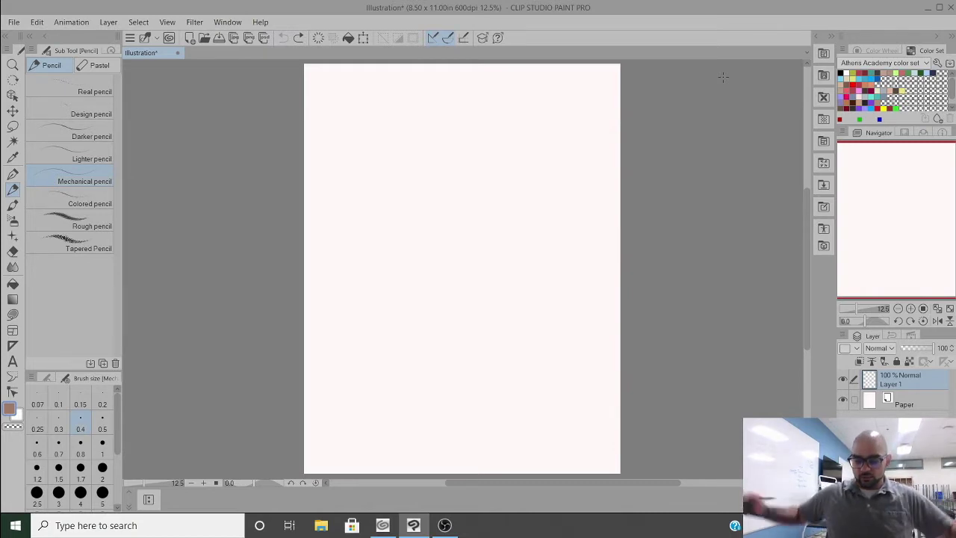
Step: Set up the Mechanical pencil with the bright pink swatch and a brush size of 0.7
{"action": "left_click", "coordinate": [847, 95]}
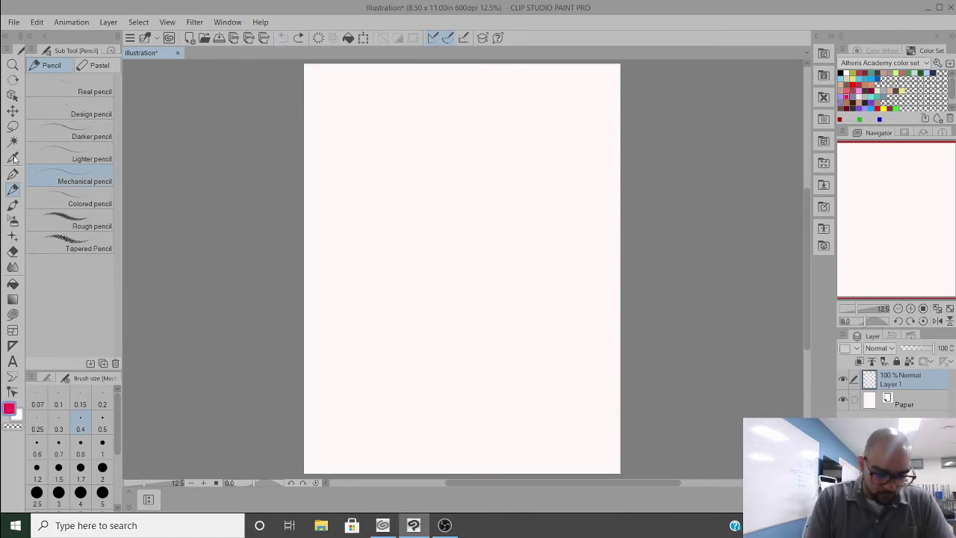
{"action": "left_click", "coordinate": [69, 451]}
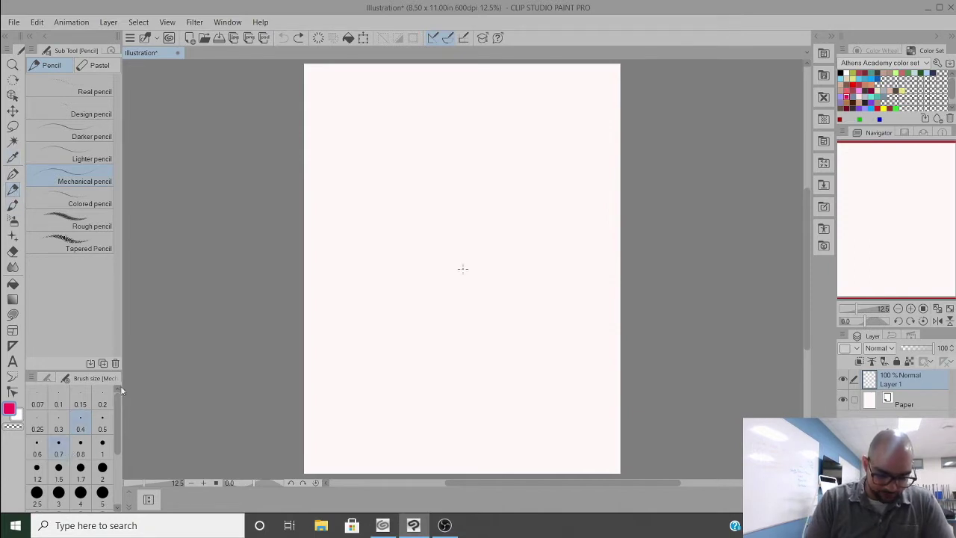
Step: Sketch a row of ovals in the page's upper left area, and undo all of them
{"action": "mouse_move", "coordinate": [353, 86]}
{"action": "left_mouse_down"}
{"action": "mouse_move", "coordinate": [352, 125]}
{"action": "mouse_move", "coordinate": [344, 115]}
{"action": "mouse_move", "coordinate": [368, 110]}
{"action": "mouse_move", "coordinate": [370, 142]}
{"action": "mouse_move", "coordinate": [398, 100]}
{"action": "mouse_move", "coordinate": [502, 118]}
{"action": "mouse_move", "coordinate": [531, 151]}
{"action": "mouse_move", "coordinate": [548, 146]}
{"action": "mouse_move", "coordinate": [563, 202]}
{"action": "mouse_move", "coordinate": [554, 303]}
{"action": "mouse_move", "coordinate": [553, 265]}
{"action": "mouse_move", "coordinate": [587, 280]}
{"action": "mouse_move", "coordinate": [580, 330]}
{"action": "mouse_move", "coordinate": [559, 370]}
{"action": "mouse_move", "coordinate": [525, 356]}
{"action": "mouse_move", "coordinate": [498, 369]}
{"action": "mouse_move", "coordinate": [431, 355]}
{"action": "mouse_move", "coordinate": [438, 248]}
{"action": "mouse_move", "coordinate": [431, 362]}
{"action": "mouse_move", "coordinate": [420, 372]}
{"action": "mouse_move", "coordinate": [438, 335]}
{"action": "mouse_move", "coordinate": [472, 310]}
{"action": "mouse_move", "coordinate": [460, 322]}
{"action": "mouse_move", "coordinate": [473, 345]}
{"action": "mouse_move", "coordinate": [392, 309]}
{"action": "mouse_move", "coordinate": [370, 181]}
{"action": "mouse_move", "coordinate": [330, 342]}
{"action": "mouse_move", "coordinate": [366, 151]}
{"action": "mouse_move", "coordinate": [351, 382]}
{"action": "mouse_move", "coordinate": [386, 173]}
{"action": "mouse_move", "coordinate": [357, 385]}
{"action": "mouse_move", "coordinate": [396, 169]}
{"action": "mouse_move", "coordinate": [396, 372]}
{"action": "mouse_move", "coordinate": [443, 162]}
{"action": "mouse_move", "coordinate": [489, 142]}
{"action": "mouse_move", "coordinate": [464, 390]}
{"action": "mouse_move", "coordinate": [512, 142]}
{"action": "mouse_move", "coordinate": [451, 419]}
{"action": "mouse_move", "coordinate": [457, 162]}
{"action": "mouse_move", "coordinate": [456, 345]}
{"action": "mouse_move", "coordinate": [418, 177]}
{"action": "mouse_move", "coordinate": [389, 360]}
{"action": "mouse_move", "coordinate": [411, 236]}
{"action": "mouse_move", "coordinate": [356, 312]}
{"action": "mouse_move", "coordinate": [448, 426]}
{"action": "mouse_move", "coordinate": [537, 299]}
{"action": "mouse_move", "coordinate": [515, 179]}
{"action": "mouse_move", "coordinate": [428, 117]}
{"action": "mouse_move", "coordinate": [388, 194]}
{"action": "mouse_move", "coordinate": [419, 172]}
{"action": "mouse_move", "coordinate": [403, 150]}
{"action": "left_mouse_up"}
{"action": "mouse_move", "coordinate": [336, 142]}
{"action": "left_mouse_down"}
{"action": "mouse_move", "coordinate": [420, 85]}
{"action": "mouse_move", "coordinate": [375, 170]}
{"action": "mouse_move", "coordinate": [514, 105]}
{"action": "mouse_move", "coordinate": [343, 291]}
{"action": "mouse_move", "coordinate": [550, 194]}
{"action": "mouse_move", "coordinate": [433, 395]}
{"action": "mouse_move", "coordinate": [485, 448]}
{"action": "mouse_move", "coordinate": [365, 418]}
{"action": "mouse_move", "coordinate": [360, 362]}
{"action": "mouse_move", "coordinate": [418, 247]}
{"action": "mouse_move", "coordinate": [388, 180]}
{"action": "mouse_move", "coordinate": [522, 83]}
{"action": "mouse_move", "coordinate": [434, 142]}
{"action": "mouse_move", "coordinate": [477, 246]}
{"action": "mouse_move", "coordinate": [389, 336]}
{"action": "mouse_move", "coordinate": [475, 390]}
{"action": "mouse_move", "coordinate": [482, 414]}
{"action": "mouse_move", "coordinate": [556, 299]}
{"action": "mouse_move", "coordinate": [578, 171]}
{"action": "mouse_move", "coordinate": [547, 369]}
{"action": "mouse_move", "coordinate": [463, 224]}
{"action": "mouse_move", "coordinate": [388, 134]}
{"action": "mouse_move", "coordinate": [434, 149]}
{"action": "mouse_move", "coordinate": [328, 351]}
{"action": "mouse_move", "coordinate": [343, 97]}
{"action": "mouse_move", "coordinate": [373, 292]}
{"action": "mouse_move", "coordinate": [359, 433]}
{"action": "mouse_move", "coordinate": [534, 392]}
{"action": "mouse_move", "coordinate": [530, 448]}
{"action": "mouse_move", "coordinate": [594, 351]}
{"action": "mouse_move", "coordinate": [516, 313]}
{"action": "mouse_move", "coordinate": [458, 312]}
{"action": "mouse_move", "coordinate": [545, 149]}
{"action": "mouse_move", "coordinate": [463, 224]}
{"action": "mouse_move", "coordinate": [419, 292]}
{"action": "mouse_move", "coordinate": [373, 187]}
{"action": "mouse_move", "coordinate": [388, 329]}
{"action": "mouse_move", "coordinate": [357, 379]}
{"action": "mouse_move", "coordinate": [418, 321]}
{"action": "mouse_move", "coordinate": [418, 186]}
{"action": "mouse_move", "coordinate": [455, 328]}
{"action": "mouse_move", "coordinate": [401, 262]}
{"action": "mouse_move", "coordinate": [455, 225]}
{"action": "mouse_move", "coordinate": [501, 314]}
{"action": "mouse_move", "coordinate": [552, 224]}
{"action": "mouse_move", "coordinate": [523, 284]}
{"action": "mouse_move", "coordinate": [478, 336]}
{"action": "mouse_move", "coordinate": [553, 172]}
{"action": "mouse_move", "coordinate": [478, 374]}
{"action": "mouse_move", "coordinate": [463, 336]}
{"action": "mouse_move", "coordinate": [418, 329]}
{"action": "mouse_move", "coordinate": [392, 418]}
{"action": "mouse_move", "coordinate": [366, 396]}
{"action": "mouse_move", "coordinate": [349, 291]}
{"action": "mouse_move", "coordinate": [479, 328]}
{"action": "mouse_move", "coordinate": [515, 374]}
{"action": "mouse_move", "coordinate": [537, 187]}
{"action": "mouse_move", "coordinate": [519, 224]}
{"action": "mouse_move", "coordinate": [388, 171]}
{"action": "mouse_move", "coordinate": [329, 247]}
{"action": "mouse_move", "coordinate": [306, 448]}
{"action": "mouse_move", "coordinate": [351, 470]}
{"action": "mouse_move", "coordinate": [456, 463]}
{"action": "mouse_move", "coordinate": [583, 134]}
{"action": "mouse_move", "coordinate": [374, 127]}
{"action": "mouse_move", "coordinate": [515, 149]}
{"action": "mouse_move", "coordinate": [351, 321]}
{"action": "mouse_move", "coordinate": [506, 292]}
{"action": "left_mouse_up"}
{"action": "key", "text": "ctrl+z"}
{"action": "key", "text": "ctrl+z"}
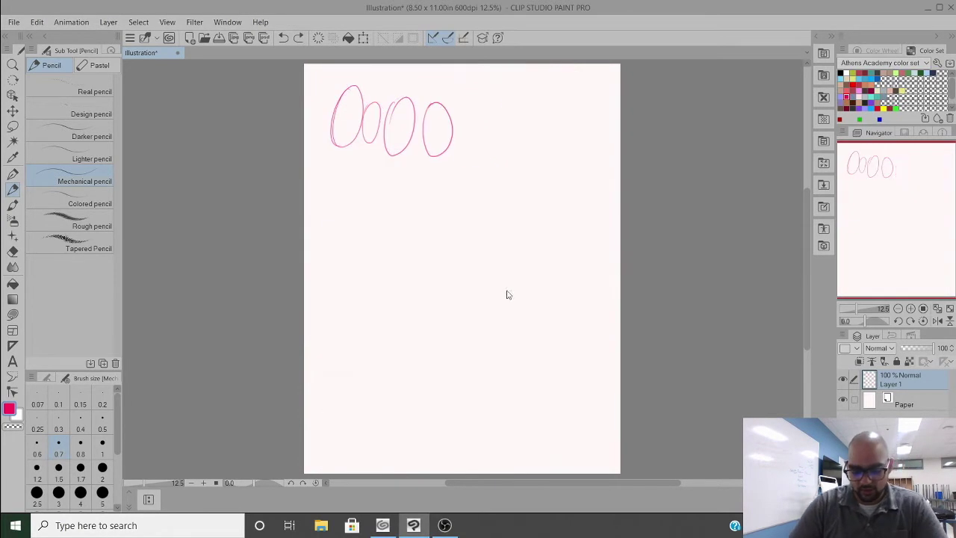
{"action": "key", "text": "ctrl+z"}
{"action": "key", "text": "ctrl+z"}
{"action": "key", "text": "ctrl+z"}
{"action": "key", "text": "ctrl+z"}
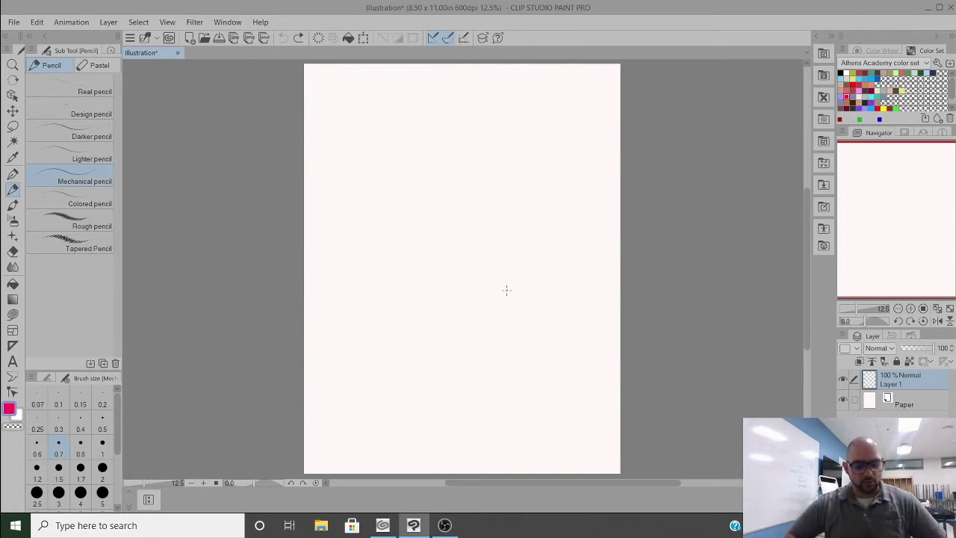
Step: Draw a circle for the head in the upper left area of the page at 25% zoom
{"action": "left_click_drag", "start_coordinate": [797, 221], "coordinate": [798, 199]}
{"action": "key", "text": "ctrl+plus"}
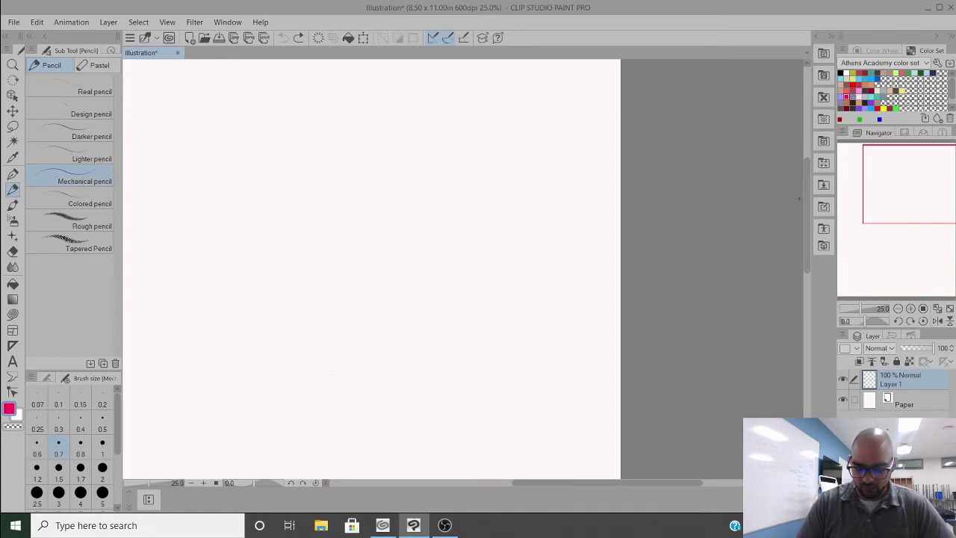
{"action": "left_click_drag", "start_coordinate": [607, 484], "coordinate": [564, 491]}
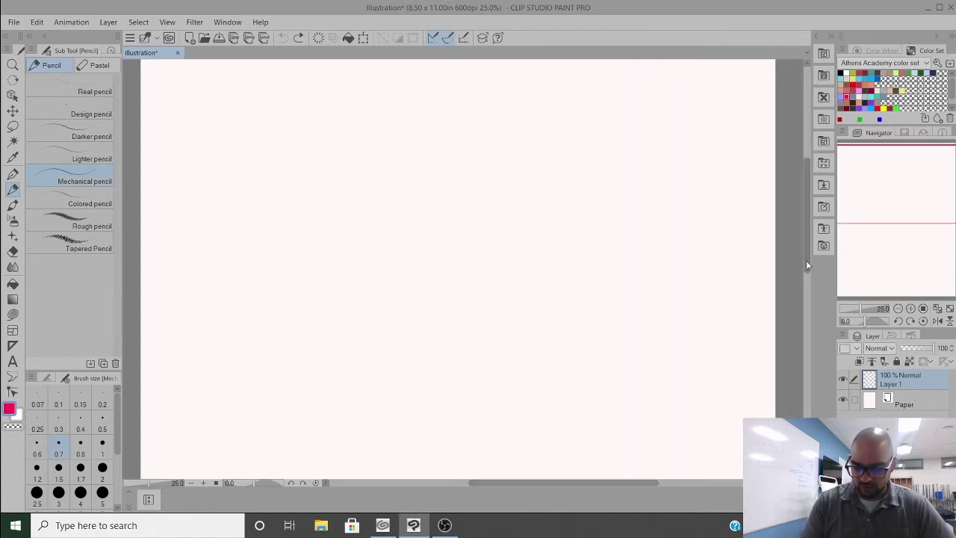
{"action": "left_click_drag", "start_coordinate": [805, 260], "coordinate": [801, 238]}
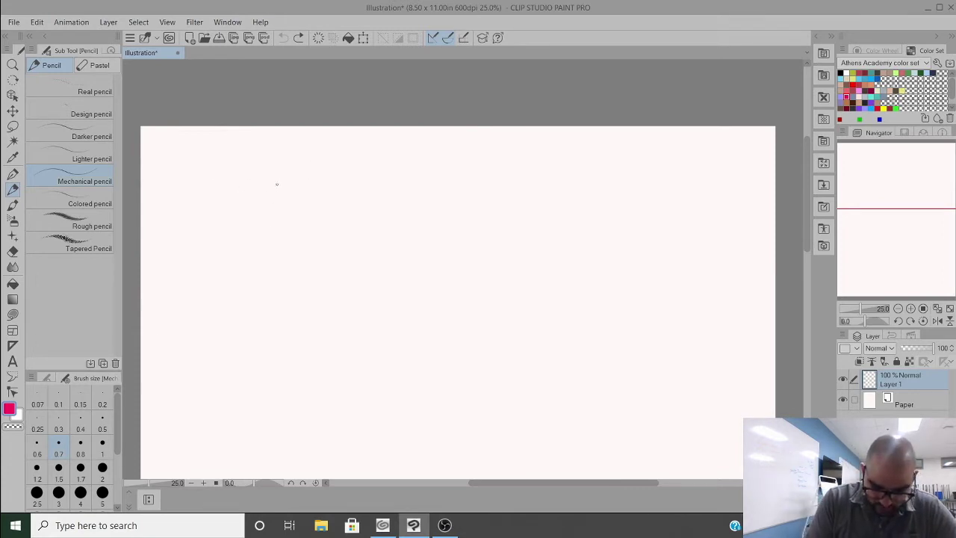
{"action": "mouse_move", "coordinate": [273, 176]}
{"action": "left_mouse_down"}
{"action": "mouse_move", "coordinate": [240, 183]}
{"action": "mouse_move", "coordinate": [227, 223]}
{"action": "mouse_move", "coordinate": [241, 250]}
{"action": "mouse_move", "coordinate": [266, 261]}
{"action": "mouse_move", "coordinate": [298, 246]}
{"action": "mouse_move", "coordinate": [309, 214]}
{"action": "mouse_move", "coordinate": [265, 174]}
{"action": "left_mouse_up"}
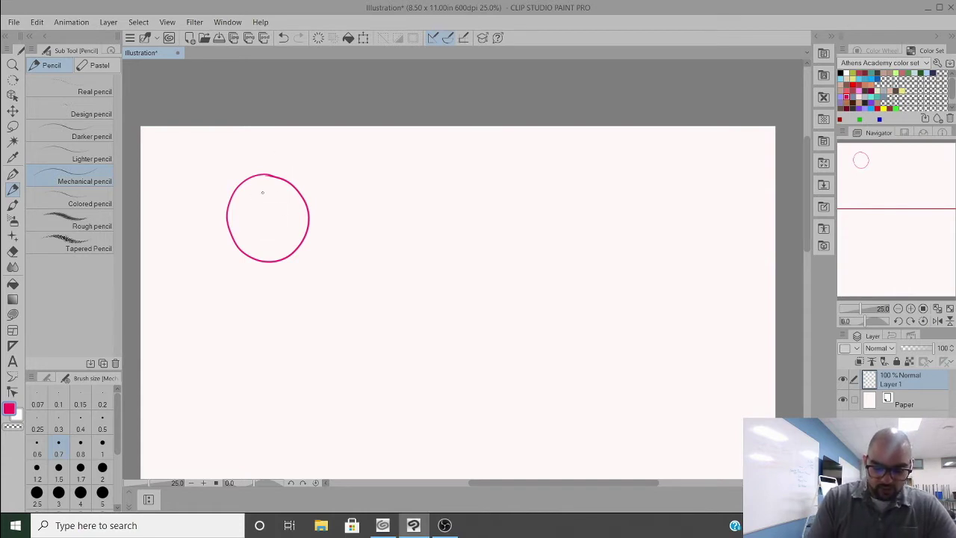
Step: Draw a vertical face guideline bowing toward the circle's left side and extending slightly below the circle
{"action": "mouse_move", "coordinate": [260, 177]}
{"action": "left_mouse_down"}
{"action": "mouse_move", "coordinate": [249, 212]}
{"action": "mouse_move", "coordinate": [260, 261]}
{"action": "left_mouse_up"}
{"action": "key", "text": "ctrl+z"}
{"action": "left_click_drag", "start_coordinate": [258, 177], "coordinate": [256, 260]}
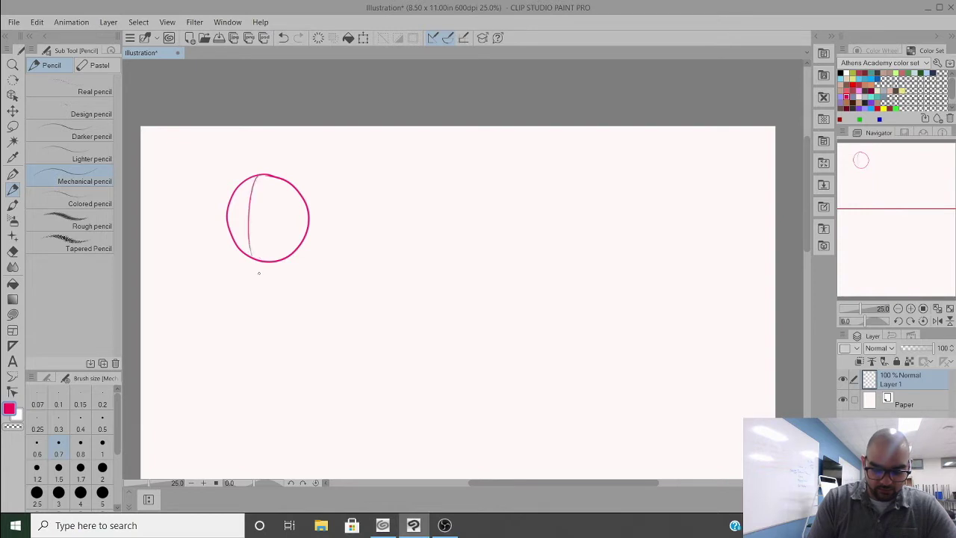
{"action": "key", "text": "ctrl+z"}
{"action": "left_click_drag", "start_coordinate": [255, 176], "coordinate": [261, 286]}
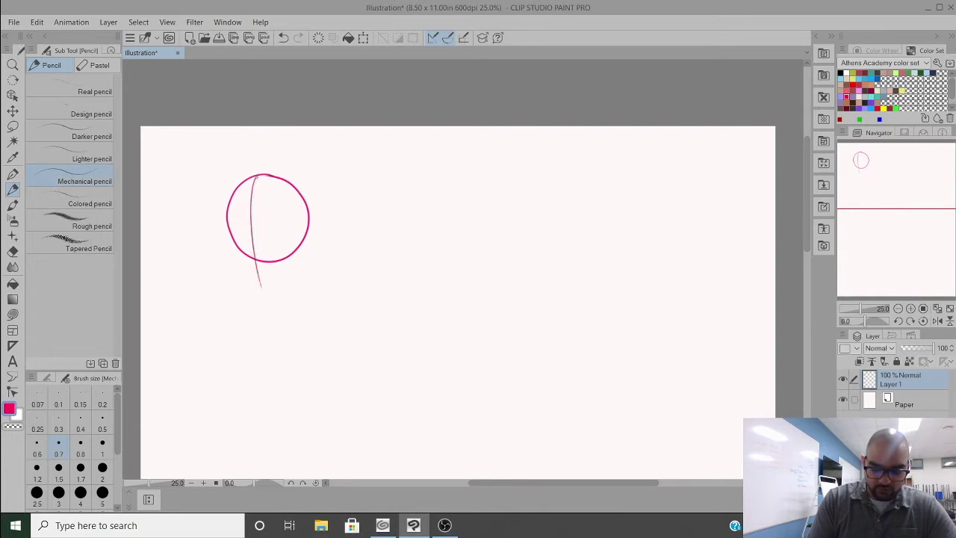
{"action": "left_click_drag", "start_coordinate": [252, 175], "coordinate": [258, 278]}
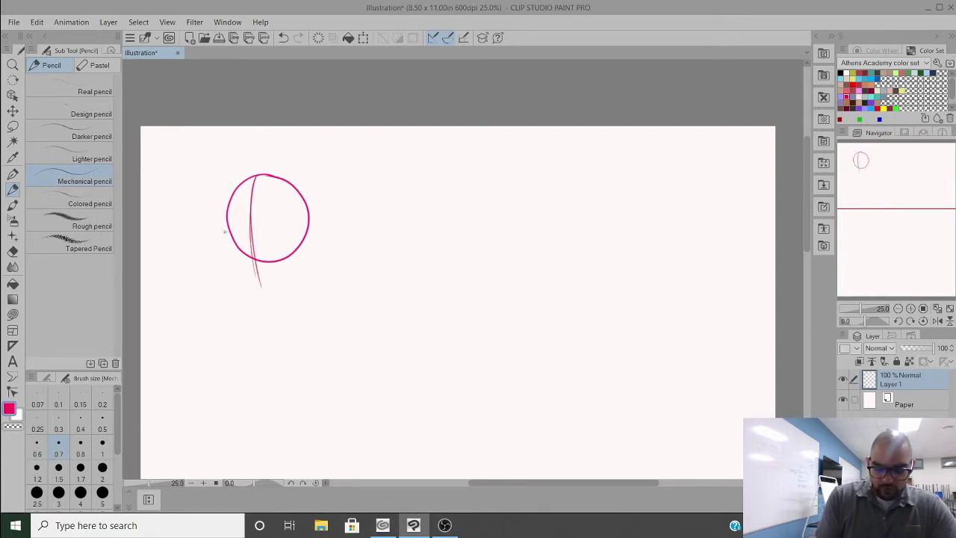
Step: Try a horizontal eye line across the middle of the circle, undoing each attempt
{"action": "left_click_drag", "start_coordinate": [224, 232], "coordinate": [306, 229]}
{"action": "key", "text": "ctrl+z"}
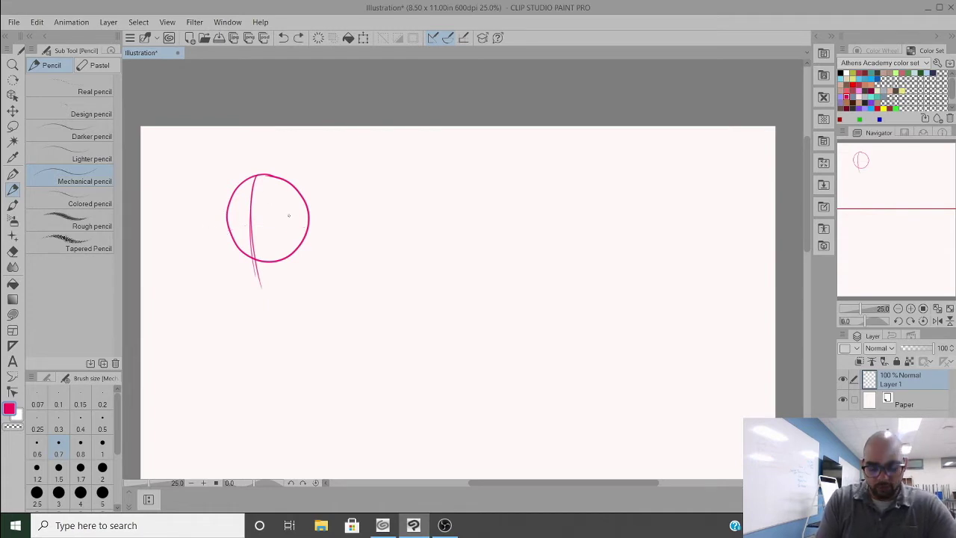
{"action": "left_click_drag", "start_coordinate": [217, 229], "coordinate": [332, 215]}
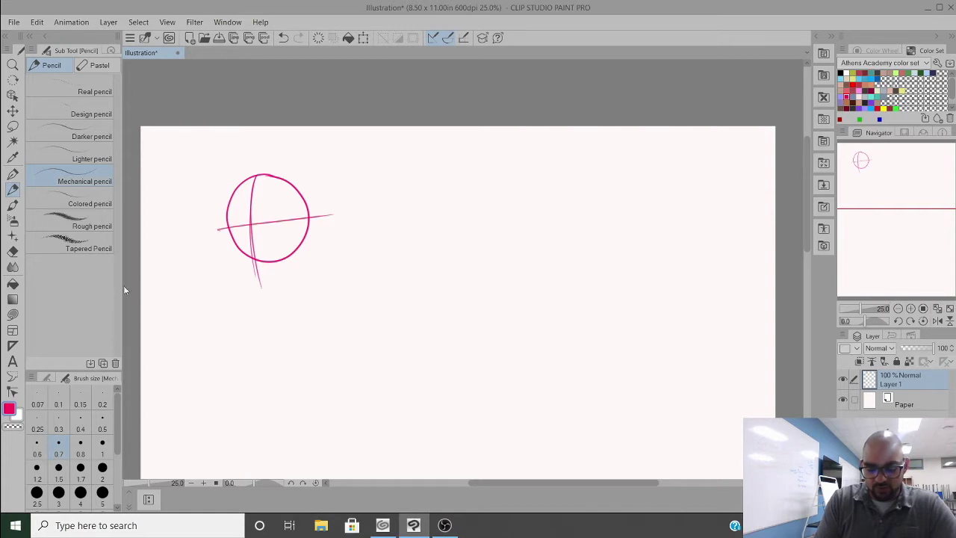
{"action": "key", "text": "ctrl+z"}
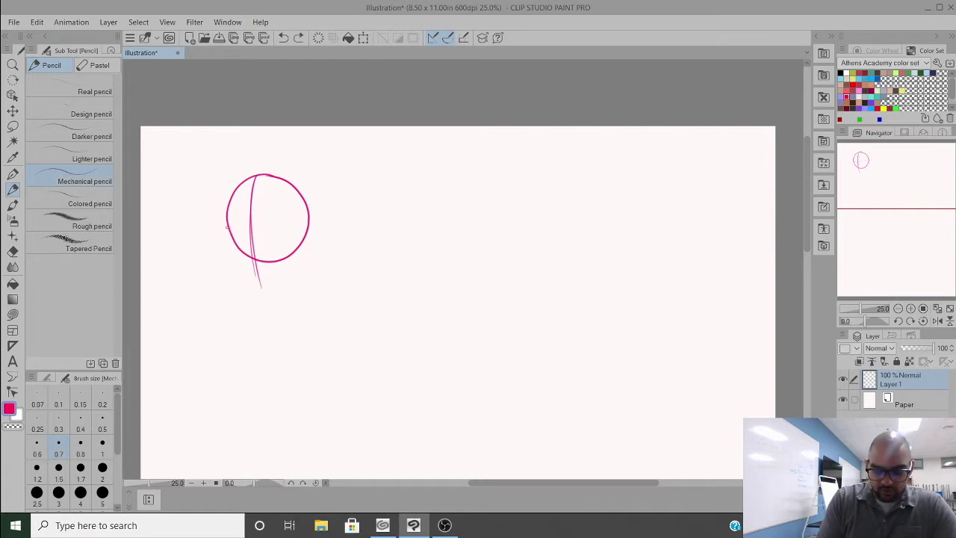
{"action": "left_click_drag", "start_coordinate": [228, 226], "coordinate": [306, 215]}
{"action": "key", "text": "ctrl+z"}
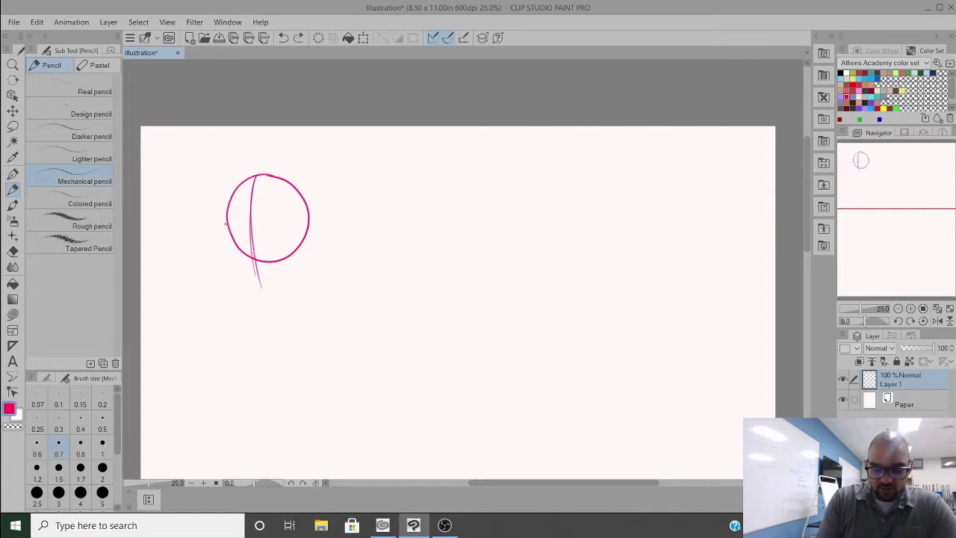
Step: Sketch an upward-arching eye line with two eye dots above it and an up-left direction stroke, and undo them
{"action": "mouse_move", "coordinate": [227, 222]}
{"action": "left_mouse_down"}
{"action": "mouse_move", "coordinate": [258, 213]}
{"action": "mouse_move", "coordinate": [307, 223]}
{"action": "mouse_move", "coordinate": [275, 214]}
{"action": "mouse_move", "coordinate": [220, 227]}
{"action": "left_mouse_up"}
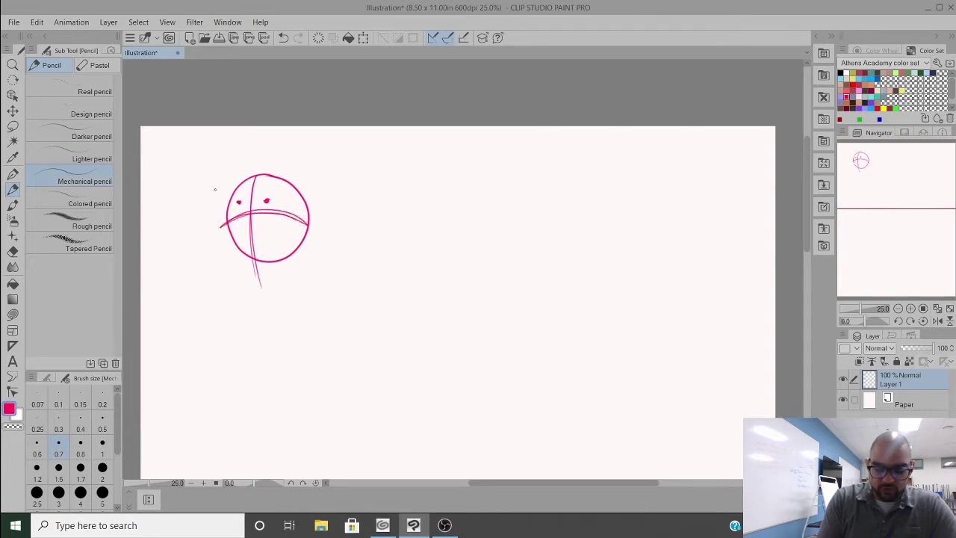
{"action": "mouse_move", "coordinate": [215, 190]}
{"action": "left_mouse_down"}
{"action": "mouse_move", "coordinate": [193, 176]}
{"action": "mouse_move", "coordinate": [185, 183]}
{"action": "left_mouse_up"}
{"action": "key", "text": "ctrl+z"}
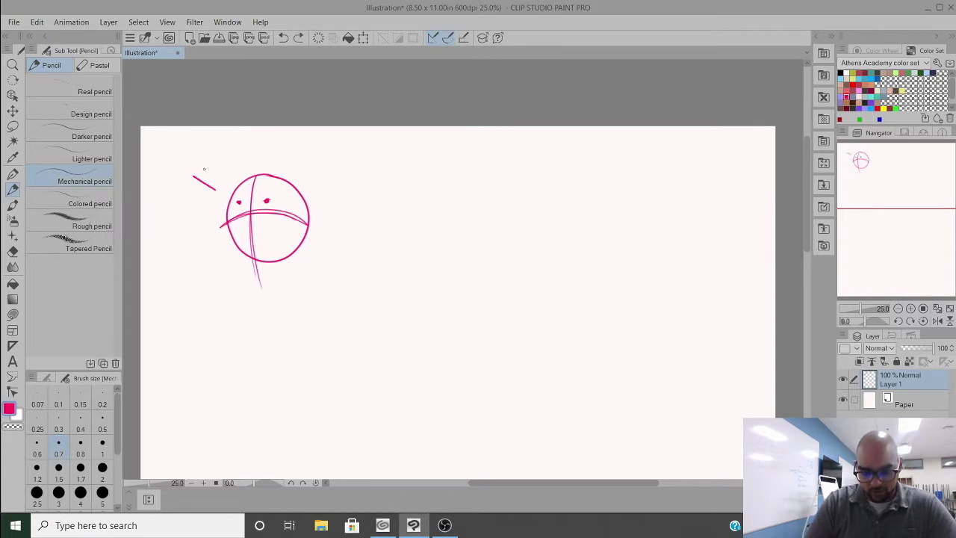
{"action": "key", "text": "ctrl+z"}
{"action": "key", "text": "ctrl+z"}
{"action": "key", "text": "ctrl+z"}
{"action": "key", "text": "ctrl+z"}
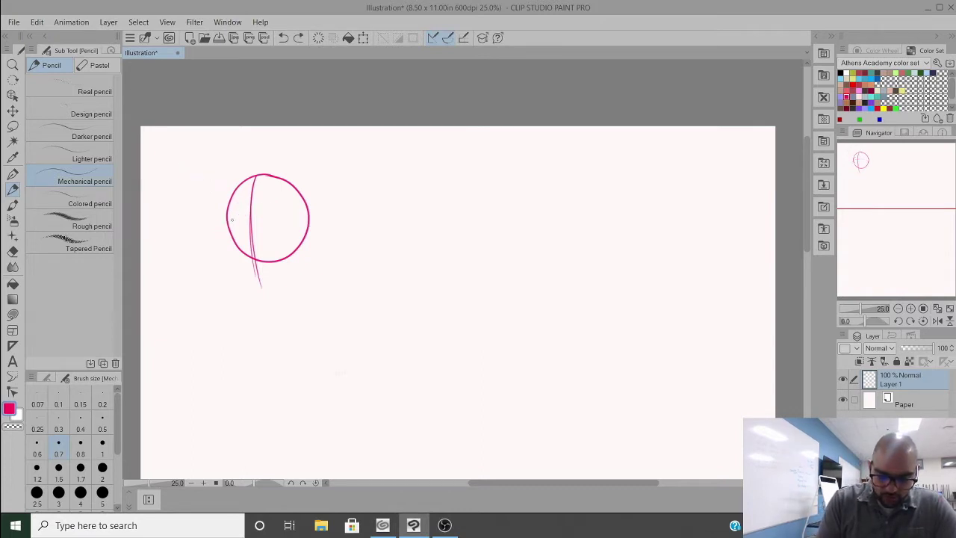
Step: Sketch a downward-curving eye line with two eye dots below it and a down-left arrow, and undo them
{"action": "mouse_move", "coordinate": [225, 222]}
{"action": "left_mouse_down"}
{"action": "mouse_move", "coordinate": [274, 236]}
{"action": "mouse_move", "coordinate": [310, 214]}
{"action": "left_mouse_up"}
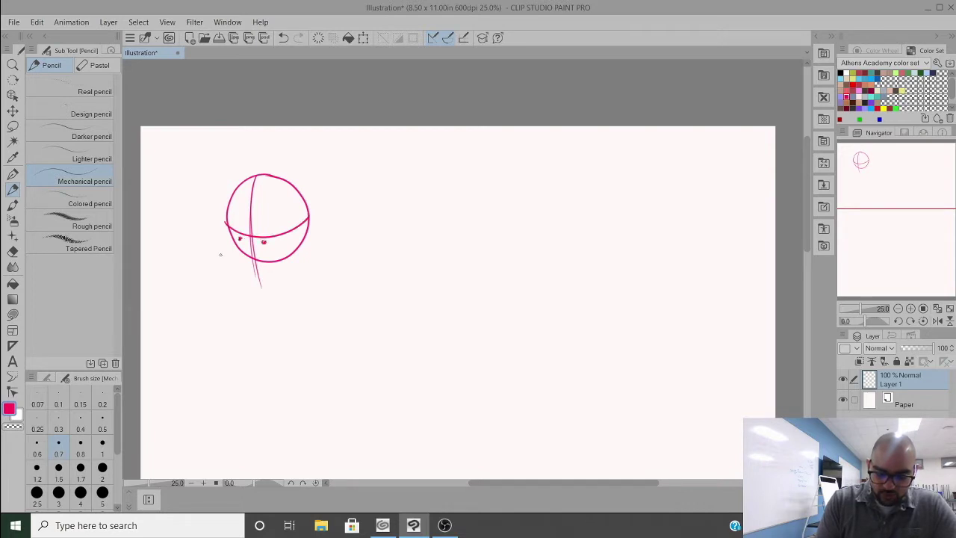
{"action": "mouse_move", "coordinate": [222, 246]}
{"action": "left_mouse_down"}
{"action": "mouse_move", "coordinate": [211, 273]}
{"action": "mouse_move", "coordinate": [225, 274]}
{"action": "left_mouse_up"}
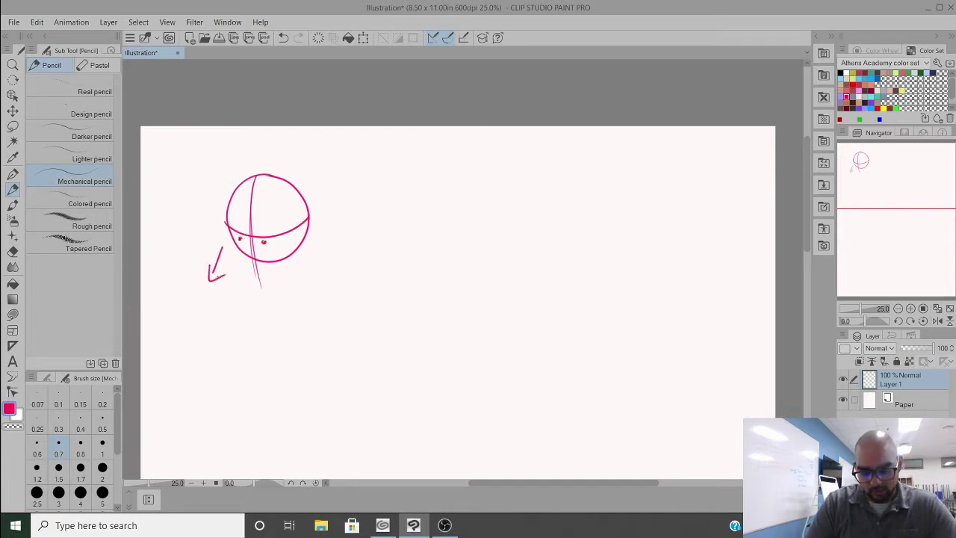
{"action": "key", "text": "ctrl+z"}
{"action": "key", "text": "ctrl+z"}
{"action": "key", "text": "ctrl+z"}
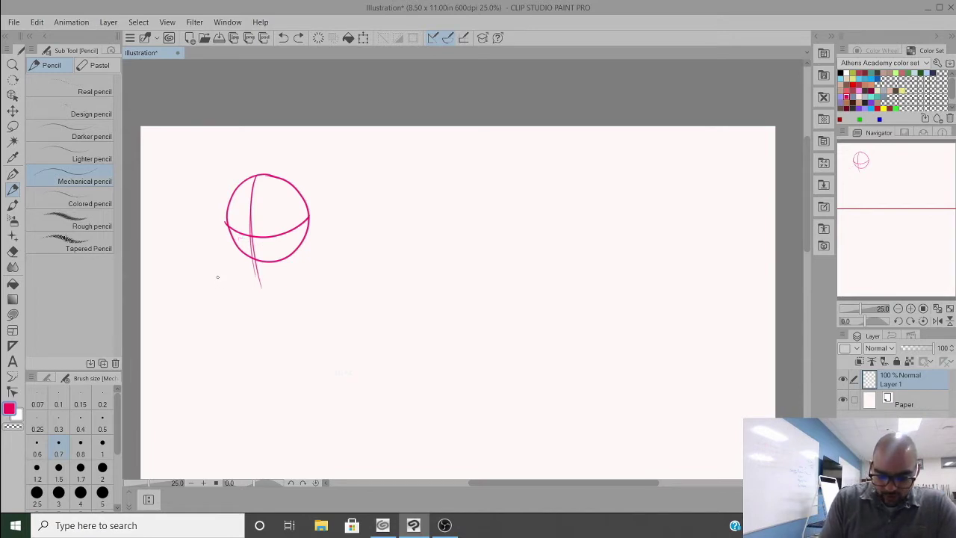
{"action": "key", "text": "ctrl+z"}
Step: Sketch a nearly level eye line with two dots and an arrow pointing left, and undo everything except the circle
{"action": "left_click_drag", "start_coordinate": [228, 229], "coordinate": [303, 224]}
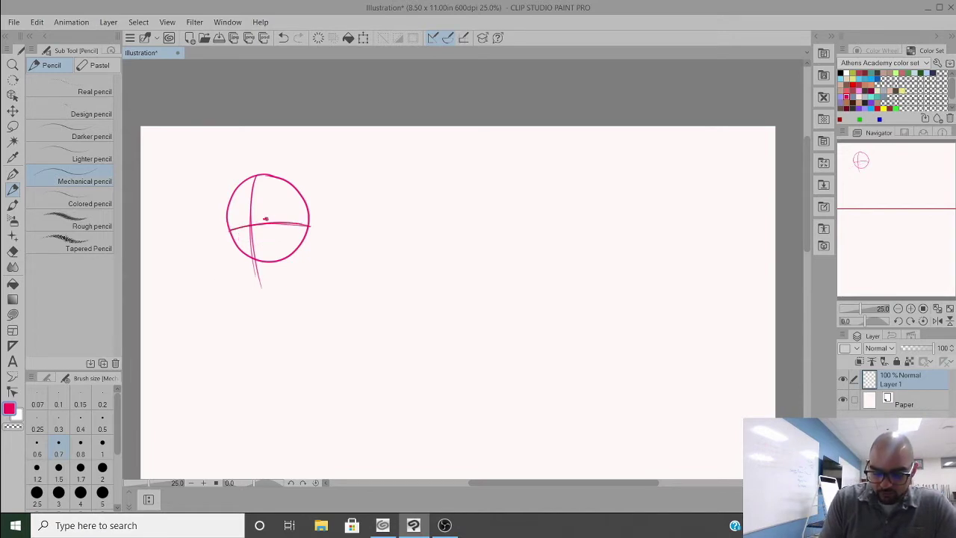
{"action": "mouse_move", "coordinate": [208, 227]}
{"action": "left_mouse_down"}
{"action": "mouse_move", "coordinate": [188, 230]}
{"action": "mouse_move", "coordinate": [193, 238]}
{"action": "left_mouse_up"}
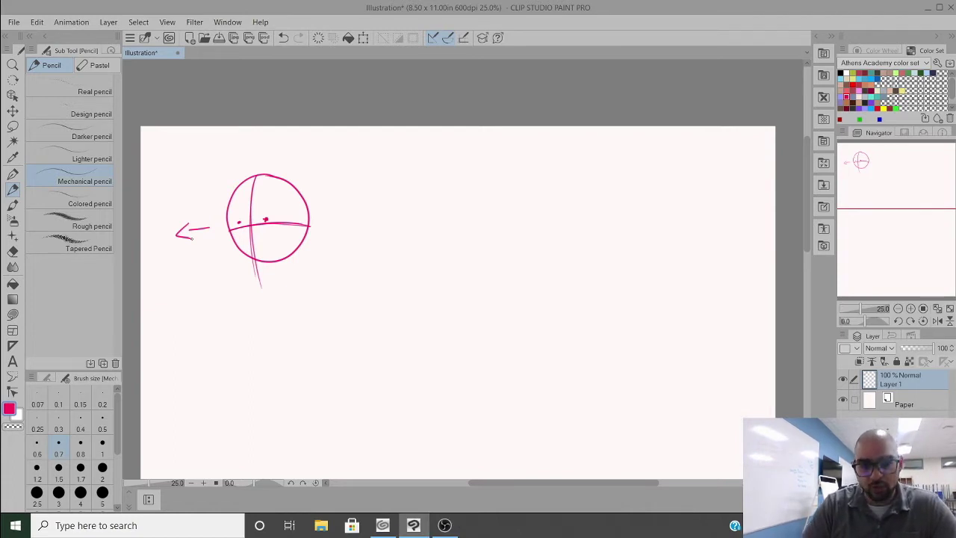
{"action": "key", "text": "ctrl+z"}
{"action": "key", "text": "ctrl+z"}
{"action": "key", "text": "ctrl+z"}
{"action": "key", "text": "ctrl+z"}
{"action": "key", "text": "ctrl+z"}
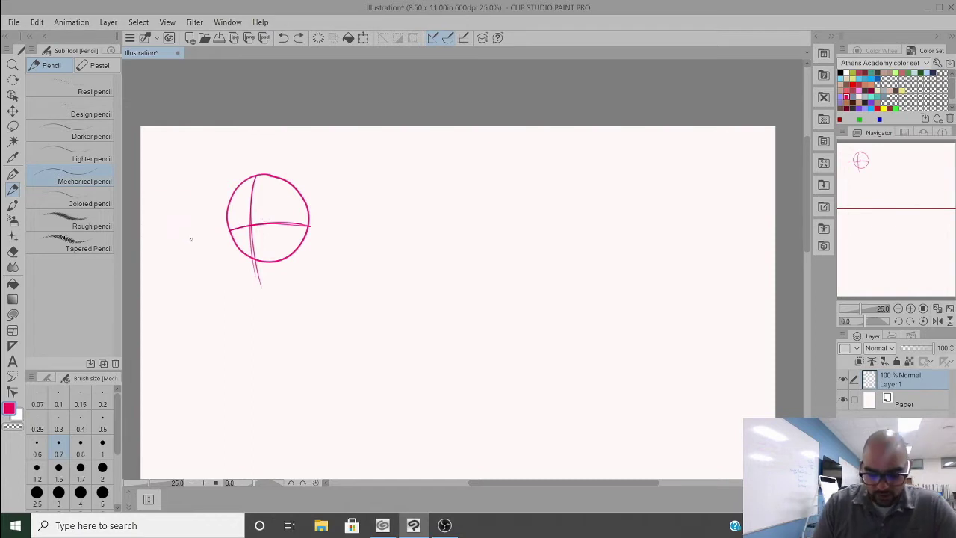
{"action": "key", "text": "ctrl+z"}
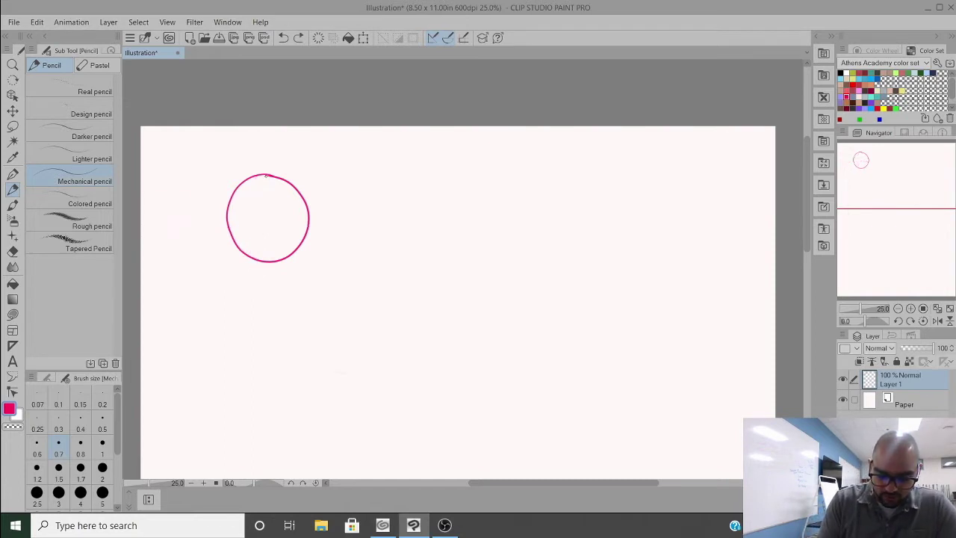
Step: Draw a right-bowing vertical guideline, add an arched eye line, two dots and an up-right arrow, and undo back to the guideline
{"action": "left_click_drag", "start_coordinate": [266, 176], "coordinate": [271, 280]}
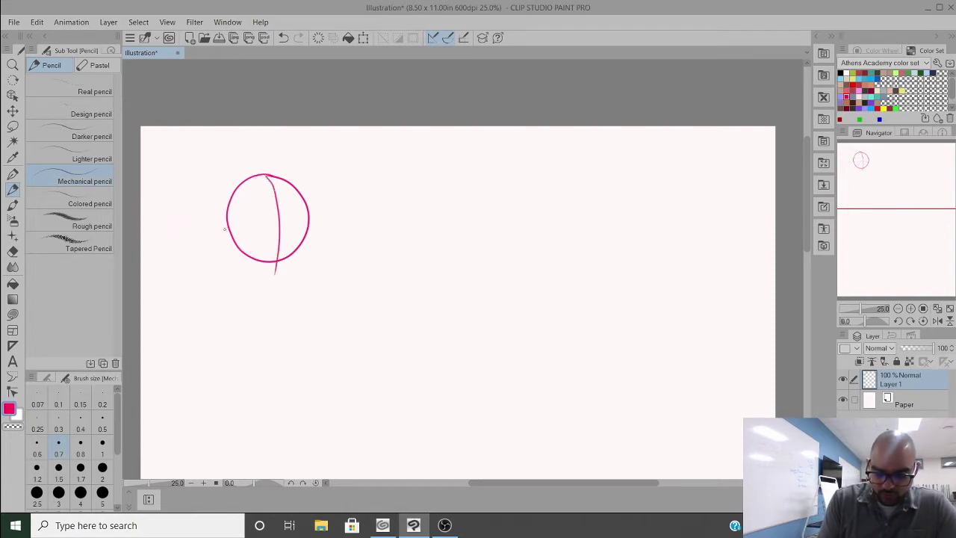
{"action": "mouse_move", "coordinate": [228, 226]}
{"action": "left_mouse_down"}
{"action": "mouse_move", "coordinate": [299, 206]}
{"action": "mouse_move", "coordinate": [336, 155]}
{"action": "mouse_move", "coordinate": [336, 178]}
{"action": "left_mouse_up"}
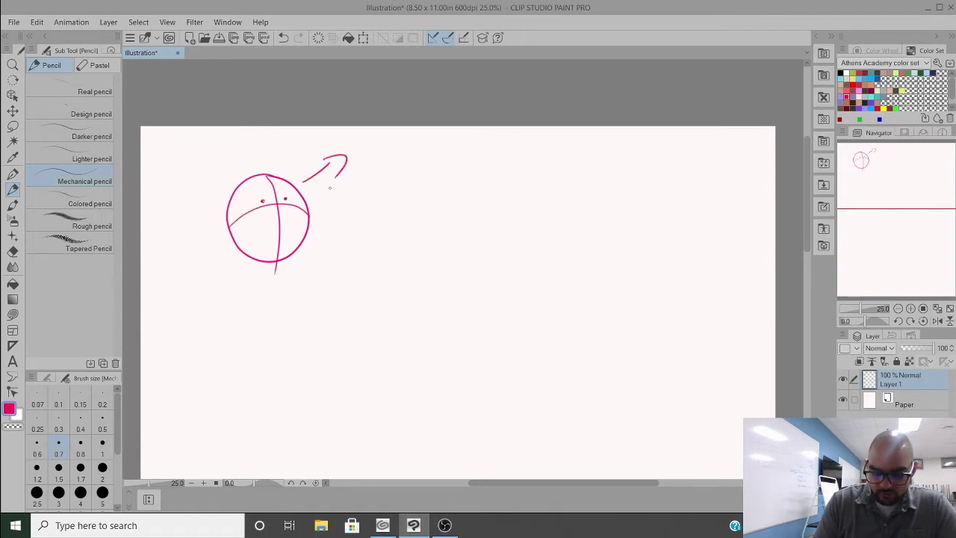
{"action": "key", "text": "ctrl+z"}
{"action": "key", "text": "ctrl+z"}
{"action": "key", "text": "ctrl+z"}
{"action": "key", "text": "ctrl+z"}
{"action": "key", "text": "ctrl+z"}
Step: Sketch a downward-curving eye line with two dots below it and a down-right direction stroke, and undo them
{"action": "mouse_move", "coordinate": [226, 221]}
{"action": "left_mouse_down"}
{"action": "mouse_move", "coordinate": [255, 229]}
{"action": "mouse_move", "coordinate": [309, 218]}
{"action": "left_mouse_up"}
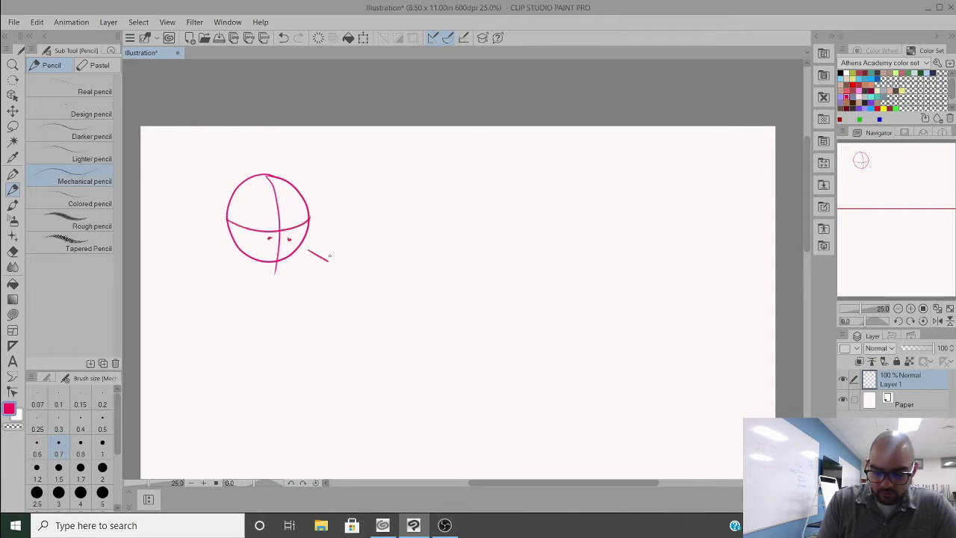
{"action": "key", "text": "ctrl+z"}
{"action": "key", "text": "ctrl+z"}
{"action": "key", "text": "ctrl+z"}
{"action": "key", "text": "ctrl+z"}
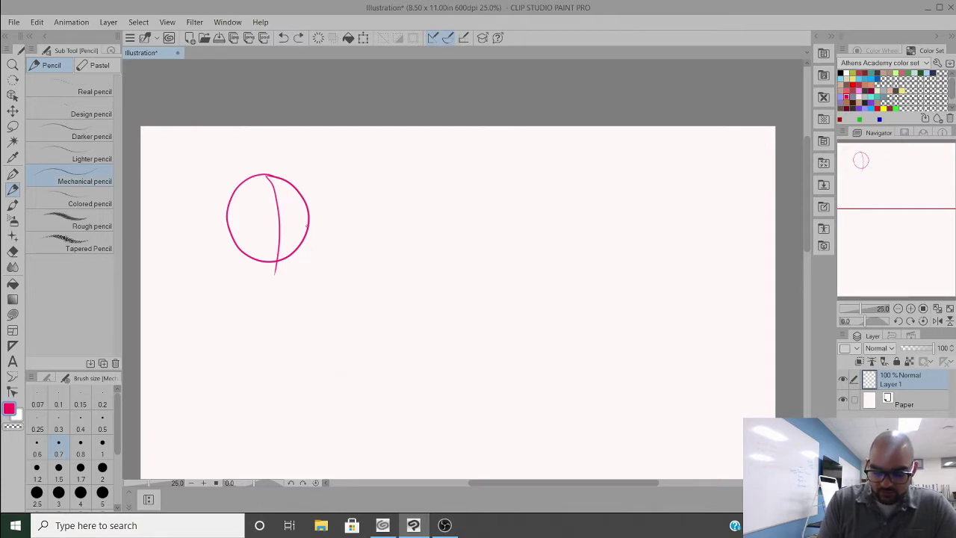
Step: Sketch a nearly level eye line with two dots and a right-pointing arrow, and undo everything except the circle
{"action": "left_click_drag", "start_coordinate": [295, 222], "coordinate": [231, 233]}
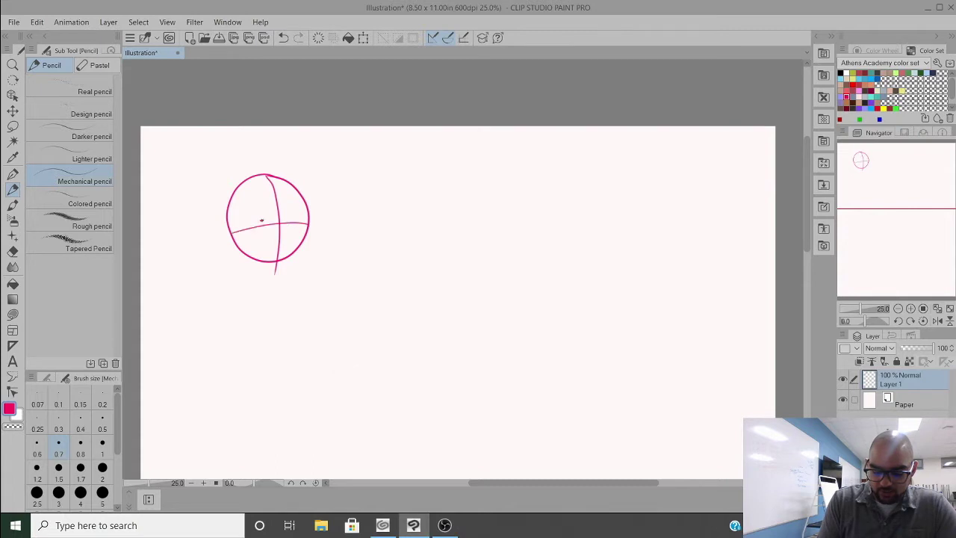
{"action": "left_click_drag", "start_coordinate": [322, 218], "coordinate": [348, 226]}
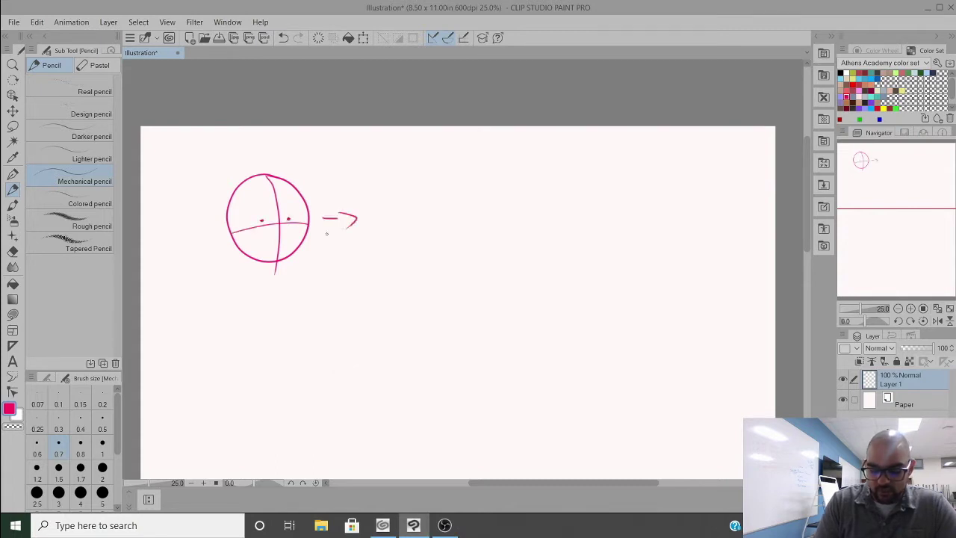
{"action": "key", "text": "ctrl+z"}
{"action": "key", "text": "ctrl+z"}
{"action": "key", "text": "ctrl+z"}
{"action": "key", "text": "ctrl+z"}
{"action": "key", "text": "ctrl+z"}
{"action": "key", "text": "ctrl+z"}
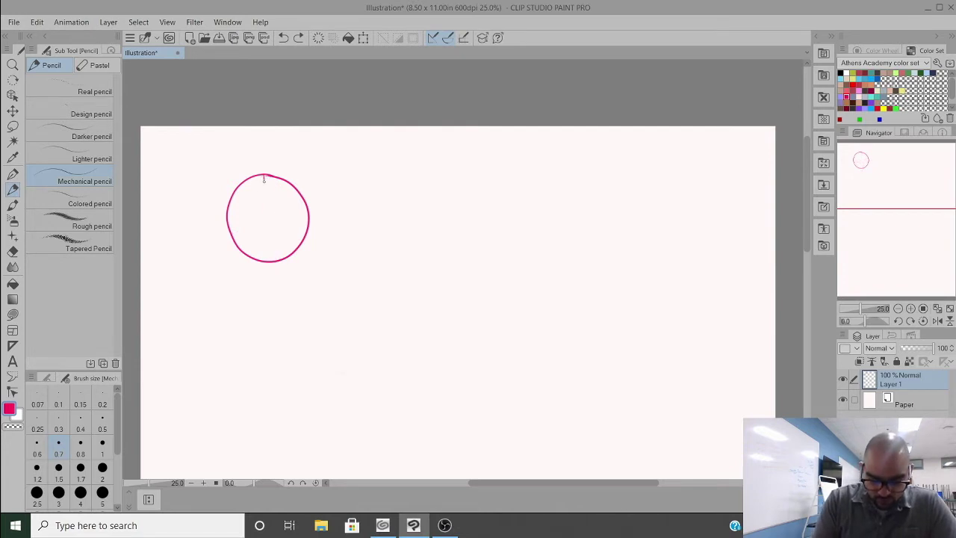
Step: Draw a straight vertical guideline through the circle's centre, extending slightly below the circle
{"action": "left_click_drag", "start_coordinate": [264, 179], "coordinate": [267, 276]}
{"action": "key", "text": "ctrl+z"}
{"action": "left_click_drag", "start_coordinate": [264, 175], "coordinate": [266, 276]}
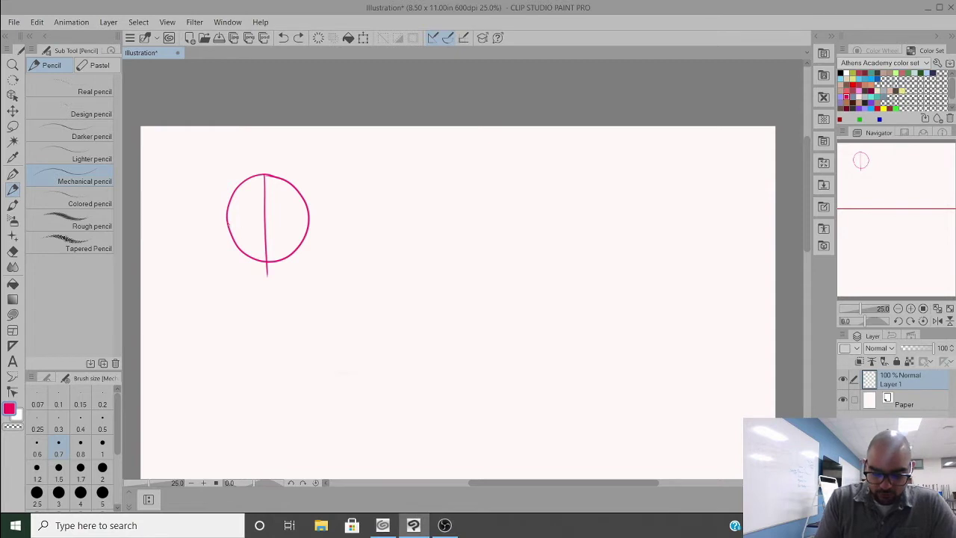
Step: Sketch a straight horizontal eye line across the circle with an eye dot above it, and undo both
{"action": "left_click_drag", "start_coordinate": [227, 223], "coordinate": [312, 219]}
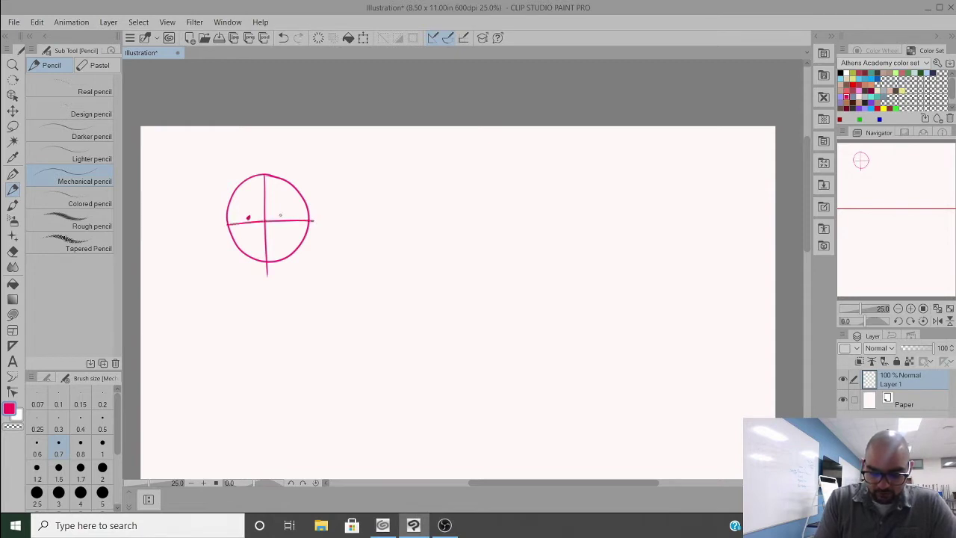
{"action": "key", "text": "ctrl+z"}
{"action": "key", "text": "ctrl+z"}
{"action": "key", "text": "ctrl+z"}
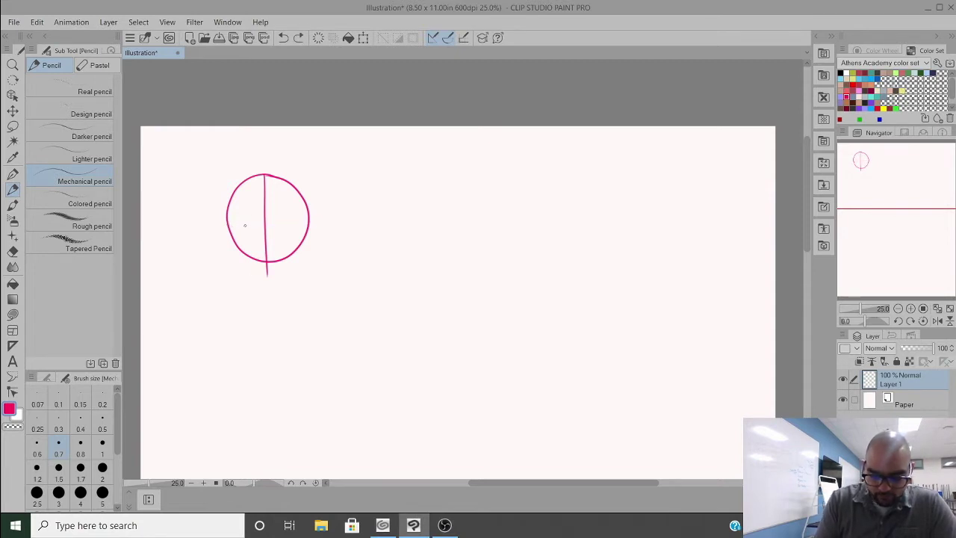
Step: Sketch an upward-bowed eye line with two dots above it and an up-right direction stroke, and undo them
{"action": "mouse_move", "coordinate": [226, 223]}
{"action": "left_mouse_down"}
{"action": "mouse_move", "coordinate": [283, 214]}
{"action": "mouse_move", "coordinate": [303, 225]}
{"action": "mouse_move", "coordinate": [241, 215]}
{"action": "left_mouse_up"}
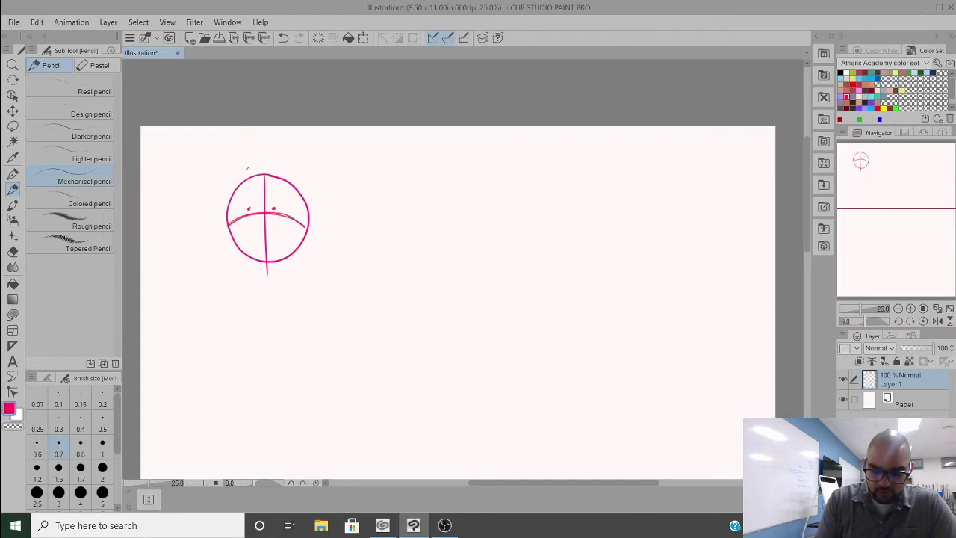
{"action": "mouse_move", "coordinate": [256, 168]}
{"action": "left_mouse_down"}
{"action": "mouse_move", "coordinate": [256, 151]}
{"action": "mouse_move", "coordinate": [267, 156]}
{"action": "left_mouse_up"}
{"action": "key", "text": "ctrl+z"}
{"action": "key", "text": "ctrl+z"}
{"action": "key", "text": "ctrl+z"}
{"action": "key", "text": "ctrl+z"}
{"action": "key", "text": "ctrl+z"}
Step: Sketch a sagging eye line with two dots below it and a downward arrow, and undo everything back to a blank canvas
{"action": "mouse_move", "coordinate": [224, 213]}
{"action": "left_mouse_down"}
{"action": "mouse_move", "coordinate": [267, 232]}
{"action": "mouse_move", "coordinate": [309, 212]}
{"action": "left_mouse_up"}
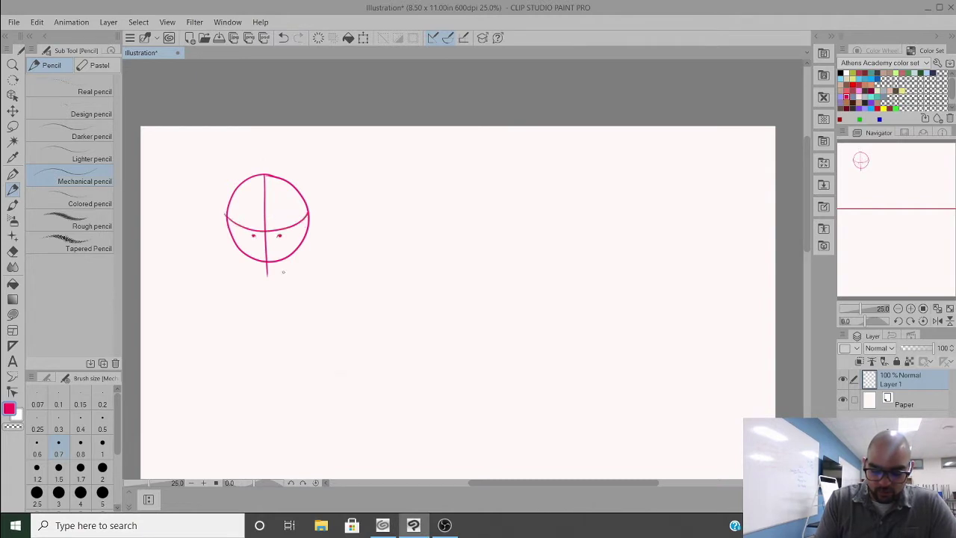
{"action": "mouse_move", "coordinate": [272, 276]}
{"action": "left_mouse_down"}
{"action": "mouse_move", "coordinate": [273, 303]}
{"action": "mouse_move", "coordinate": [290, 294]}
{"action": "left_mouse_up"}
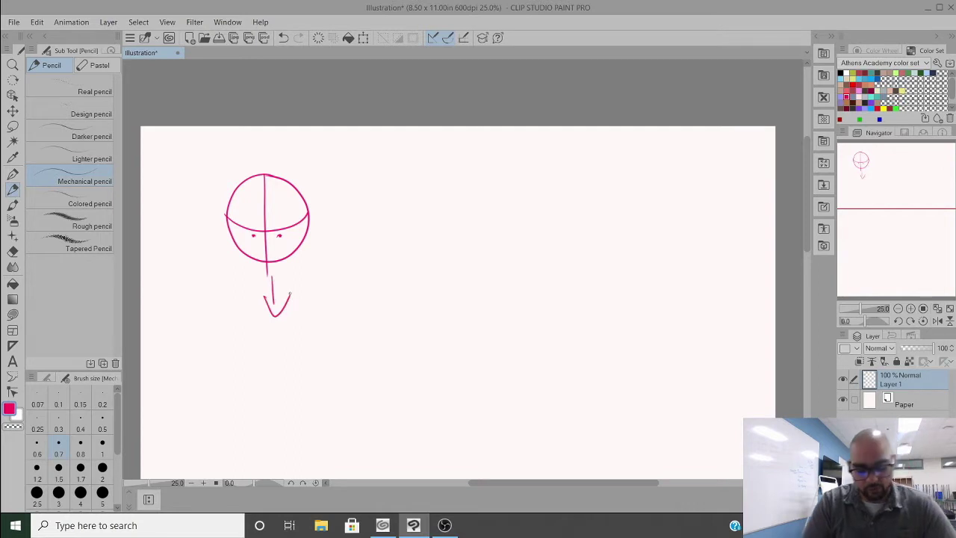
{"action": "key", "text": "ctrl+z"}
{"action": "key", "text": "ctrl+z"}
{"action": "key", "text": "ctrl+z"}
{"action": "key", "text": "ctrl+z"}
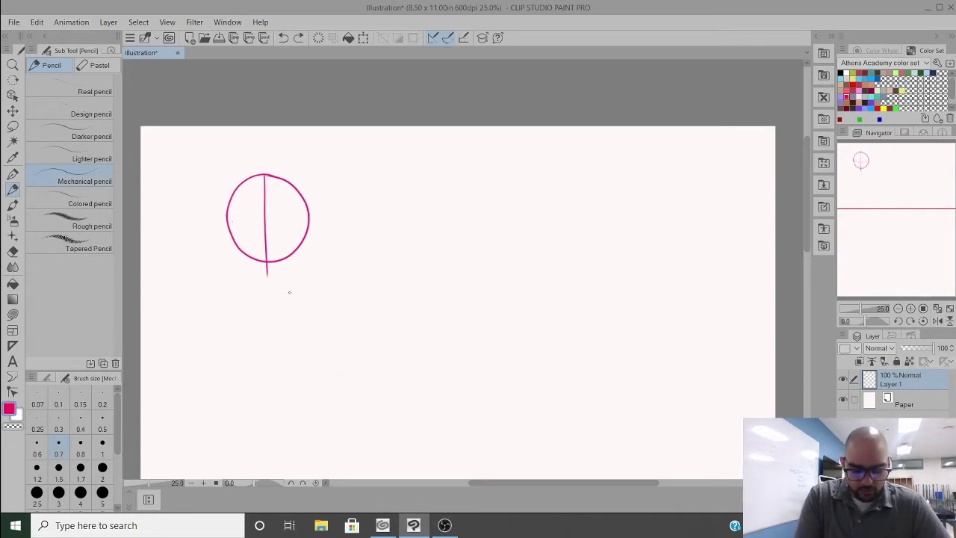
{"action": "key", "text": "ctrl+z"}
{"action": "key", "text": "ctrl+z"}
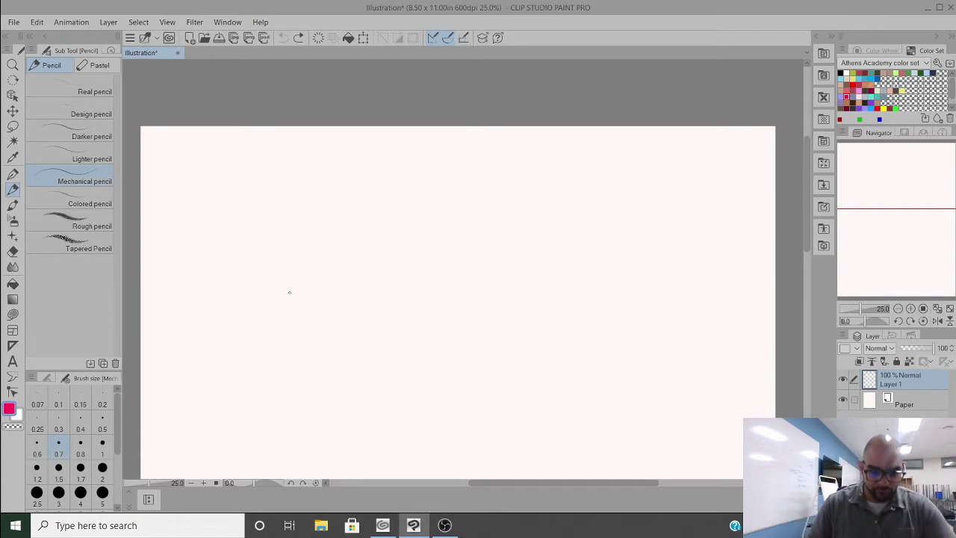
Step: Draw a head circle with a left-bowed centre line, a slightly arched eye line, two eye dots and a left-pointing arrow
{"action": "mouse_move", "coordinate": [233, 162]}
{"action": "left_mouse_down"}
{"action": "mouse_move", "coordinate": [209, 176]}
{"action": "mouse_move", "coordinate": [251, 171]}
{"action": "mouse_move", "coordinate": [227, 167]}
{"action": "mouse_move", "coordinate": [224, 248]}
{"action": "left_mouse_up"}
{"action": "mouse_move", "coordinate": [193, 214]}
{"action": "left_mouse_down"}
{"action": "mouse_move", "coordinate": [267, 211]}
{"action": "mouse_move", "coordinate": [176, 218]}
{"action": "left_mouse_up"}
{"action": "left_click", "coordinate": [228, 207]}
{"action": "left_click", "coordinate": [210, 208]}
Step: Draw a second head circle with a left-bowed centre line, a sagging eye line, two dots below it and a down-left arrow
{"action": "mouse_move", "coordinate": [369, 169]}
{"action": "left_mouse_down"}
{"action": "mouse_move", "coordinate": [333, 239]}
{"action": "mouse_move", "coordinate": [403, 192]}
{"action": "mouse_move", "coordinate": [368, 170]}
{"action": "left_mouse_up"}
{"action": "left_click_drag", "start_coordinate": [368, 163], "coordinate": [366, 275]}
{"action": "mouse_move", "coordinate": [322, 224]}
{"action": "left_mouse_down"}
{"action": "mouse_move", "coordinate": [415, 221]}
{"action": "mouse_move", "coordinate": [424, 209]}
{"action": "left_mouse_up"}
{"action": "key", "text": "ctrl+z"}
{"action": "left_click", "coordinate": [372, 233]}
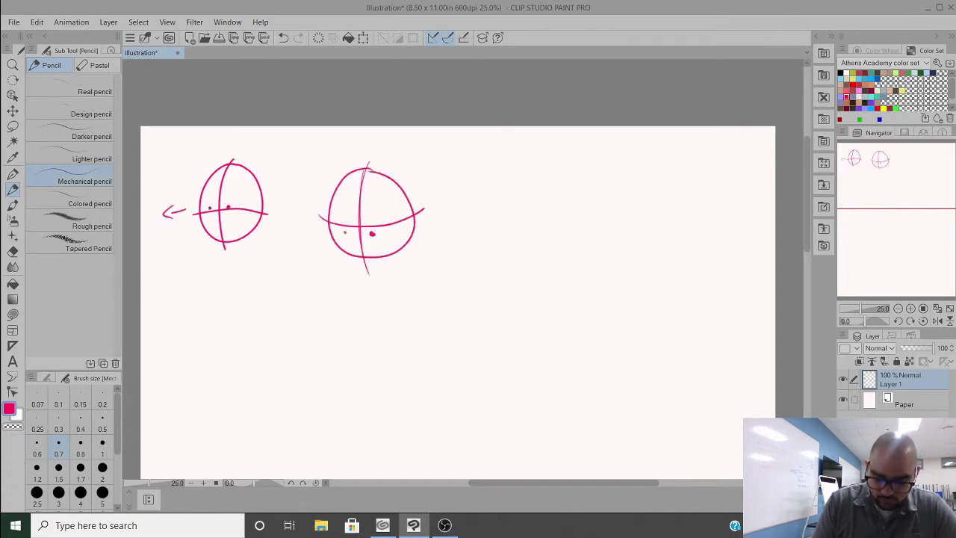
{"action": "left_click", "coordinate": [345, 233]}
{"action": "left_click_drag", "start_coordinate": [322, 248], "coordinate": [305, 280]}
{"action": "left_click_drag", "start_coordinate": [307, 263], "coordinate": [321, 278]}
Step: Draw a third head circle with a right-bowed centre line, a nearly level eye line, two dots and a right-pointing arrow
{"action": "mouse_move", "coordinate": [460, 188]}
{"action": "left_mouse_down"}
{"action": "mouse_move", "coordinate": [511, 166]}
{"action": "mouse_move", "coordinate": [506, 261]}
{"action": "left_mouse_up"}
{"action": "left_click_drag", "start_coordinate": [451, 222], "coordinate": [578, 213]}
{"action": "left_click", "coordinate": [521, 213]}
{"action": "left_click", "coordinate": [496, 212]}
{"action": "left_click_drag", "start_coordinate": [575, 207], "coordinate": [577, 224]}
Step: Draw a fourth head circle with a right-bowed centre line, an arched eye line, two dots above it and an up-right arrow
{"action": "left_click_drag", "start_coordinate": [694, 163], "coordinate": [681, 262]}
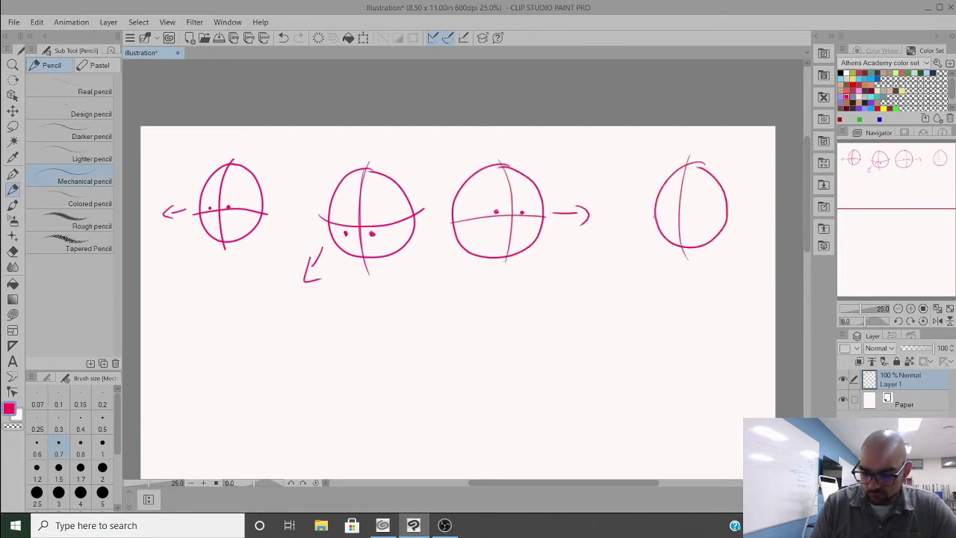
{"action": "key", "text": "ctrl+z"}
{"action": "left_click_drag", "start_coordinate": [696, 157], "coordinate": [692, 262]}
{"action": "mouse_move", "coordinate": [657, 218]}
{"action": "left_mouse_down"}
{"action": "mouse_move", "coordinate": [693, 203]}
{"action": "mouse_move", "coordinate": [730, 212]}
{"action": "left_mouse_up"}
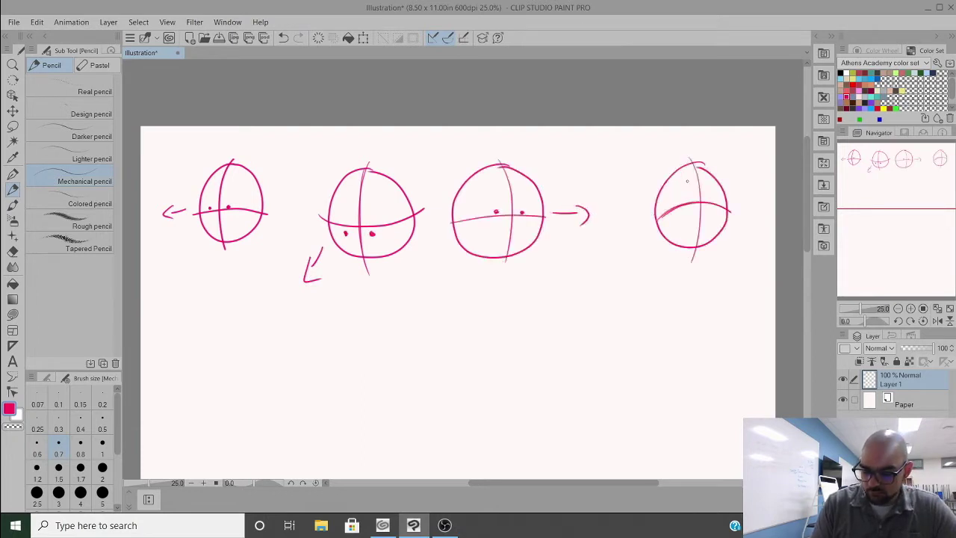
{"action": "left_click", "coordinate": [690, 195]}
{"action": "left_click", "coordinate": [706, 194]}
{"action": "left_click_drag", "start_coordinate": [714, 170], "coordinate": [736, 153]}
{"action": "left_click_drag", "start_coordinate": [726, 153], "coordinate": [739, 168]}
Step: Draw a smaller head circle with a straight centre line, a sagging eye line, two dots below it and a downward arrow
{"action": "mouse_move", "coordinate": [620, 244]}
{"action": "left_mouse_down"}
{"action": "mouse_move", "coordinate": [631, 251]}
{"action": "mouse_move", "coordinate": [608, 303]}
{"action": "left_mouse_up"}
{"action": "left_click", "coordinate": [602, 286]}
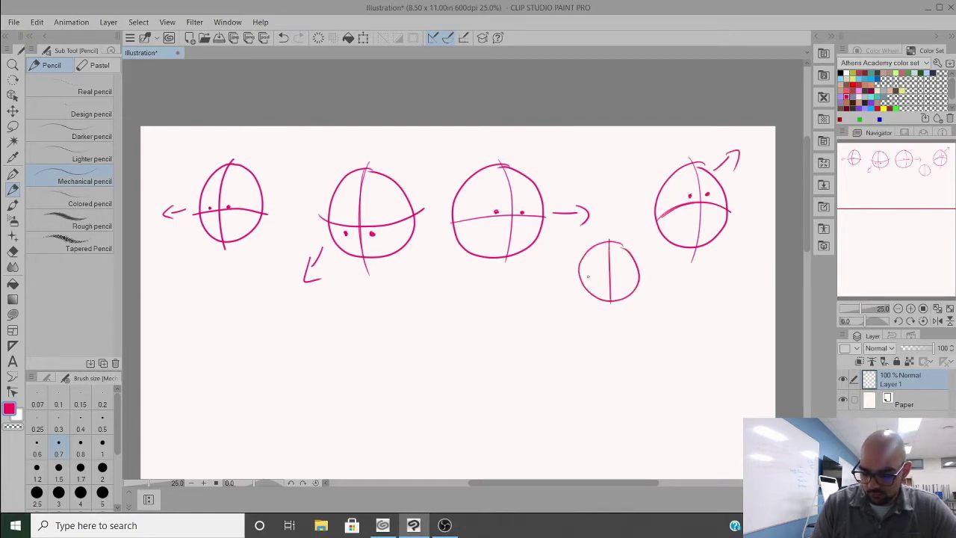
{"action": "key", "text": "ctrl+z"}
{"action": "key", "text": "ctrl+z"}
{"action": "left_click_drag", "start_coordinate": [607, 228], "coordinate": [605, 316]}
{"action": "left_click_drag", "start_coordinate": [578, 270], "coordinate": [638, 272]}
{"action": "left_click", "coordinate": [600, 284]}
{"action": "left_click", "coordinate": [615, 284]}
{"action": "mouse_move", "coordinate": [604, 323]}
{"action": "left_mouse_down"}
{"action": "mouse_move", "coordinate": [606, 345]}
{"action": "mouse_move", "coordinate": [618, 339]}
{"action": "left_mouse_up"}
Step: Draw a forward-facing head circle below the first row with straight centre and eye lines and two eye dots
{"action": "mouse_move", "coordinate": [460, 278]}
{"action": "left_mouse_down"}
{"action": "mouse_move", "coordinate": [426, 349]}
{"action": "mouse_move", "coordinate": [457, 276]}
{"action": "mouse_move", "coordinate": [448, 355]}
{"action": "left_mouse_up"}
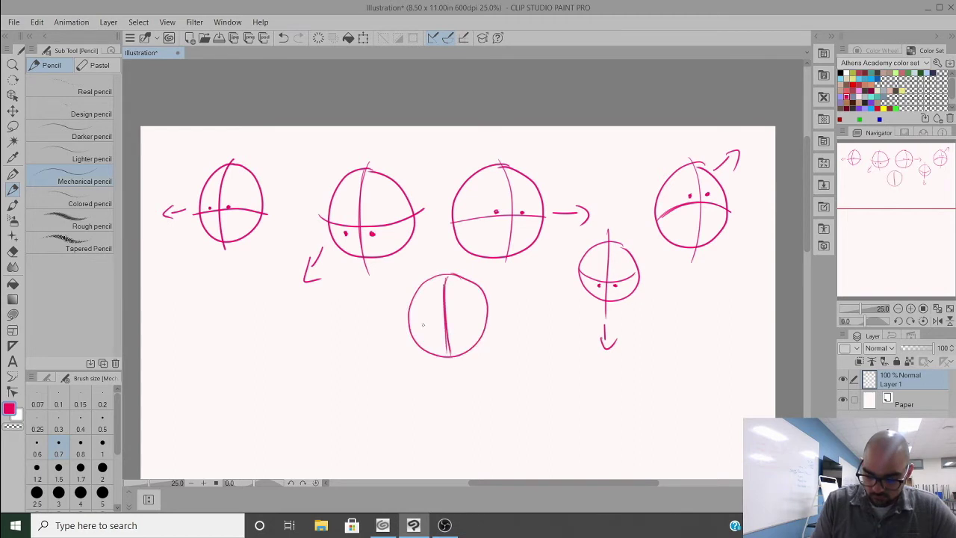
{"action": "left_click_drag", "start_coordinate": [406, 322], "coordinate": [487, 320]}
{"action": "left_click", "coordinate": [457, 316]}
{"action": "left_click", "coordinate": [433, 318]}
Step: Draw another head circle below the first one with a right-bowed centre line, a sagging eye line, two dots and a down-right arrow
{"action": "mouse_move", "coordinate": [265, 291]}
{"action": "left_mouse_down"}
{"action": "mouse_move", "coordinate": [221, 340]}
{"action": "mouse_move", "coordinate": [258, 292]}
{"action": "mouse_move", "coordinate": [267, 366]}
{"action": "left_mouse_up"}
{"action": "left_click_drag", "start_coordinate": [263, 302], "coordinate": [271, 367]}
{"action": "mouse_move", "coordinate": [221, 330]}
{"action": "left_mouse_down"}
{"action": "mouse_move", "coordinate": [259, 347]}
{"action": "mouse_move", "coordinate": [290, 343]}
{"action": "mouse_move", "coordinate": [328, 370]}
{"action": "mouse_move", "coordinate": [318, 378]}
{"action": "left_mouse_up"}
{"action": "left_click", "coordinate": [257, 346]}
{"action": "left_click", "coordinate": [280, 345]}
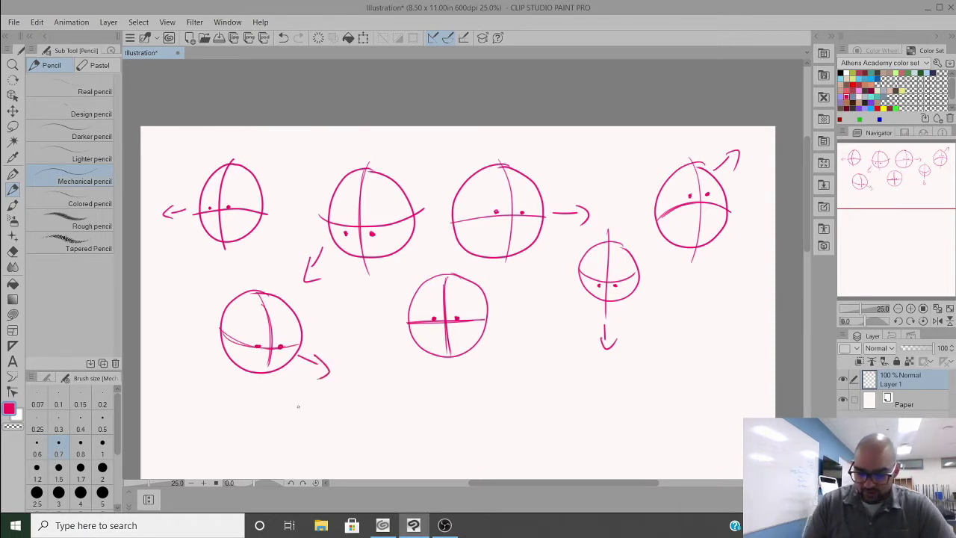
Step: Draw a larger purple circle in the blank area below the small heads as the base of a detailed head
{"action": "left_click_drag", "start_coordinate": [804, 175], "coordinate": [806, 193]}
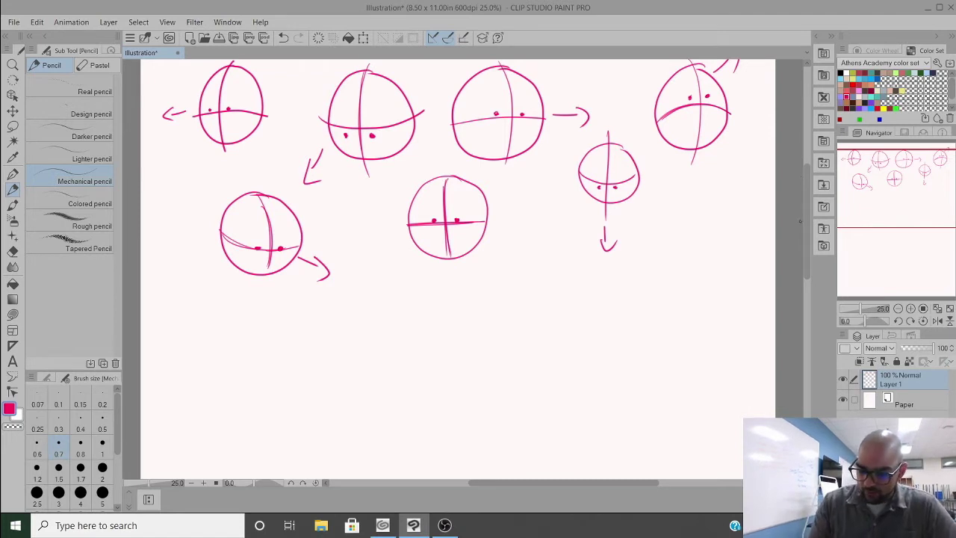
{"action": "scroll", "coordinate": [805, 237], "scroll_direction": "down", "scroll_amount": 2}
{"action": "left_click_drag", "start_coordinate": [805, 238], "coordinate": [808, 251]}
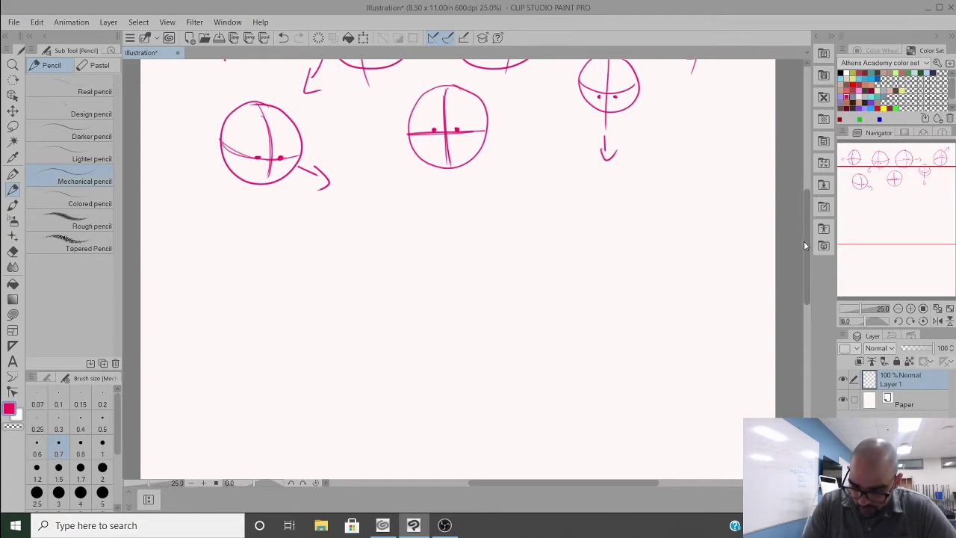
{"action": "mouse_move", "coordinate": [803, 241]}
{"action": "left_mouse_down"}
{"action": "mouse_move", "coordinate": [805, 256]}
{"action": "mouse_move", "coordinate": [810, 246]}
{"action": "left_mouse_up"}
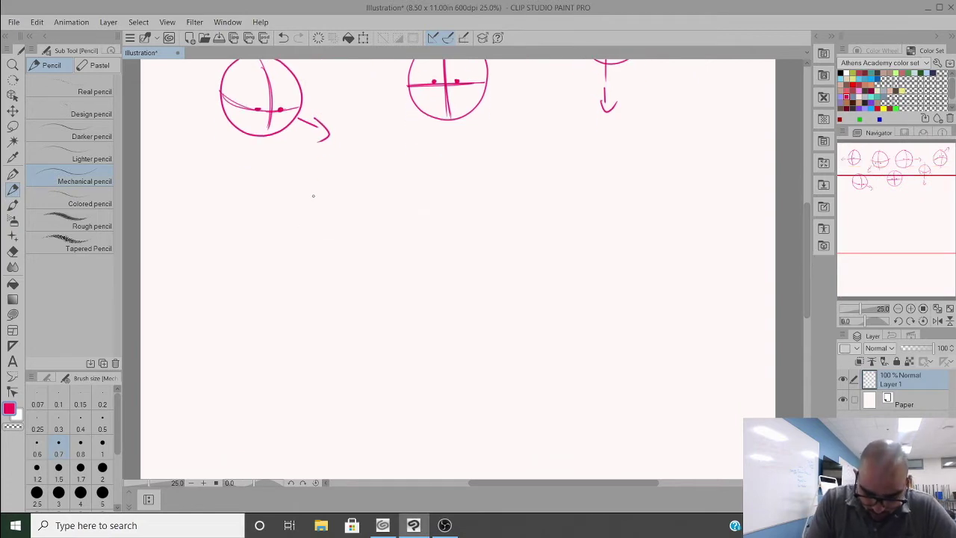
{"action": "left_click", "coordinate": [845, 98]}
{"action": "mouse_move", "coordinate": [353, 189]}
{"action": "left_mouse_down"}
{"action": "mouse_move", "coordinate": [327, 187]}
{"action": "mouse_move", "coordinate": [298, 215]}
{"action": "mouse_move", "coordinate": [311, 267]}
{"action": "mouse_move", "coordinate": [378, 266]}
{"action": "mouse_move", "coordinate": [368, 189]}
{"action": "mouse_move", "coordinate": [297, 216]}
{"action": "mouse_move", "coordinate": [334, 276]}
{"action": "mouse_move", "coordinate": [376, 268]}
{"action": "mouse_move", "coordinate": [303, 196]}
{"action": "left_mouse_up"}
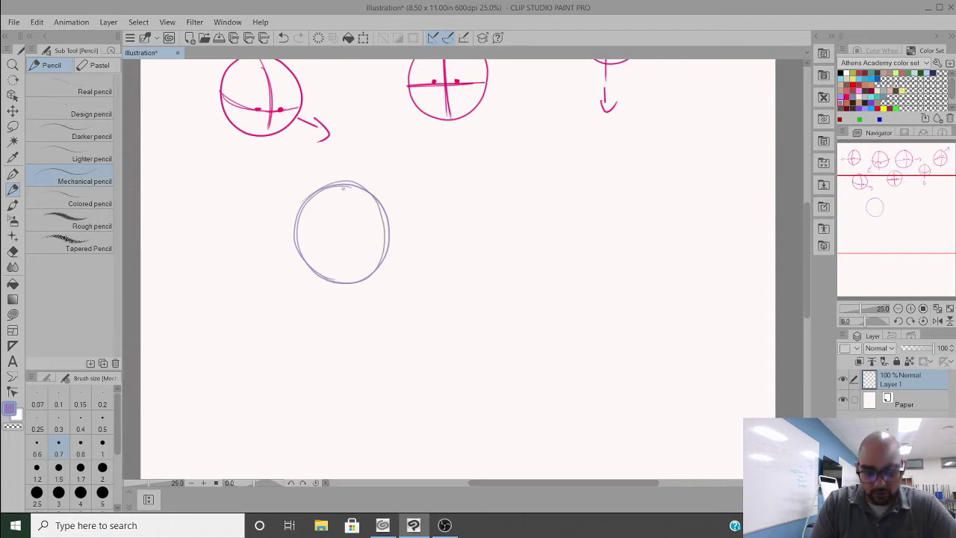
Step: Add a right-bowed vertical centre line and a slightly arched horizontal eye line to the purple circle
{"action": "left_click_drag", "start_coordinate": [346, 186], "coordinate": [358, 276]}
{"action": "left_click_drag", "start_coordinate": [348, 190], "coordinate": [357, 301]}
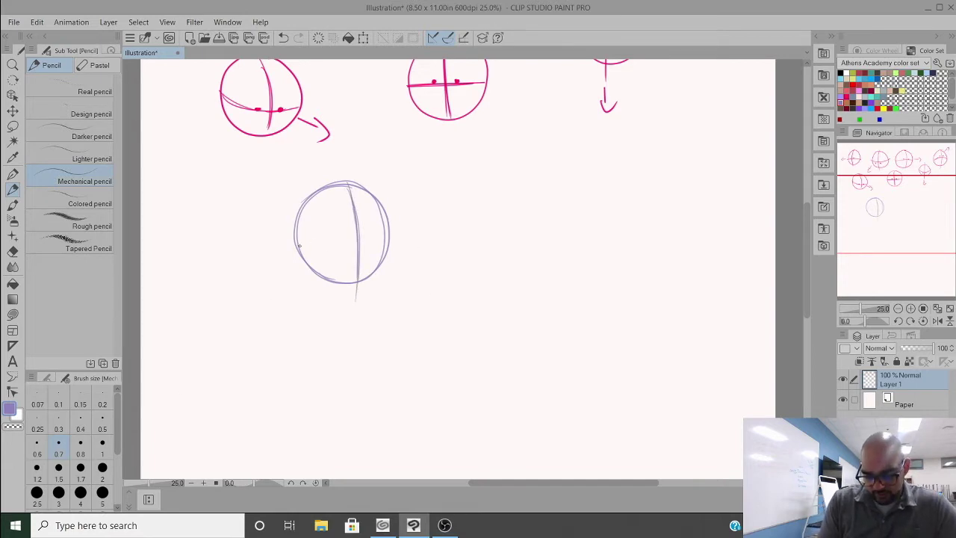
{"action": "left_click_drag", "start_coordinate": [285, 250], "coordinate": [389, 241]}
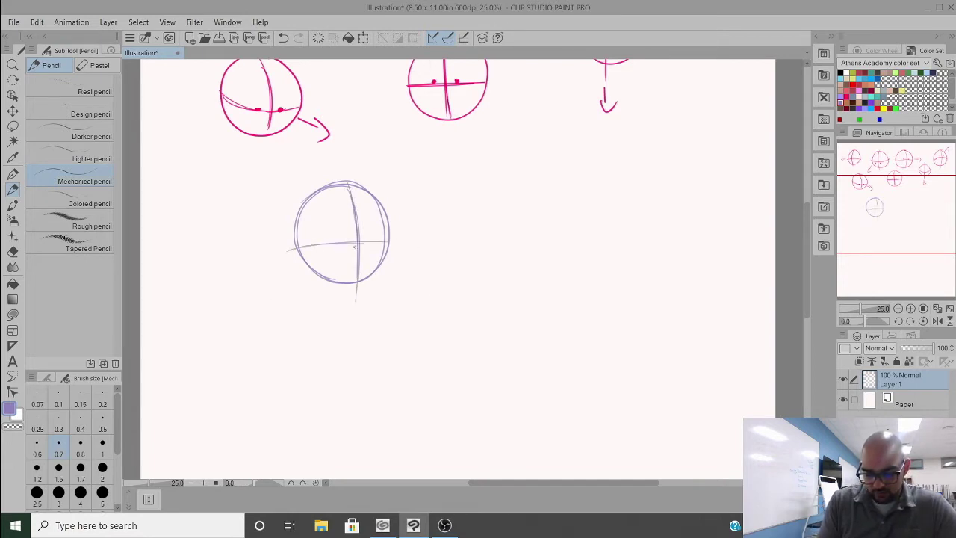
{"action": "left_click_drag", "start_coordinate": [287, 249], "coordinate": [404, 242]}
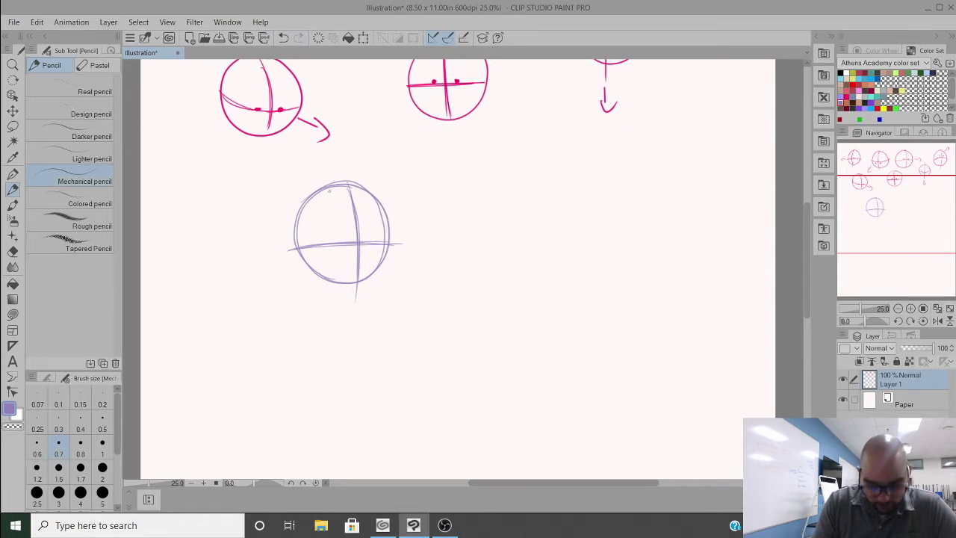
Step: Draw the jaw and cheeks below the purple circle, joining both sides at a chin on the extended centre line
{"action": "left_click_drag", "start_coordinate": [386, 211], "coordinate": [383, 284]}
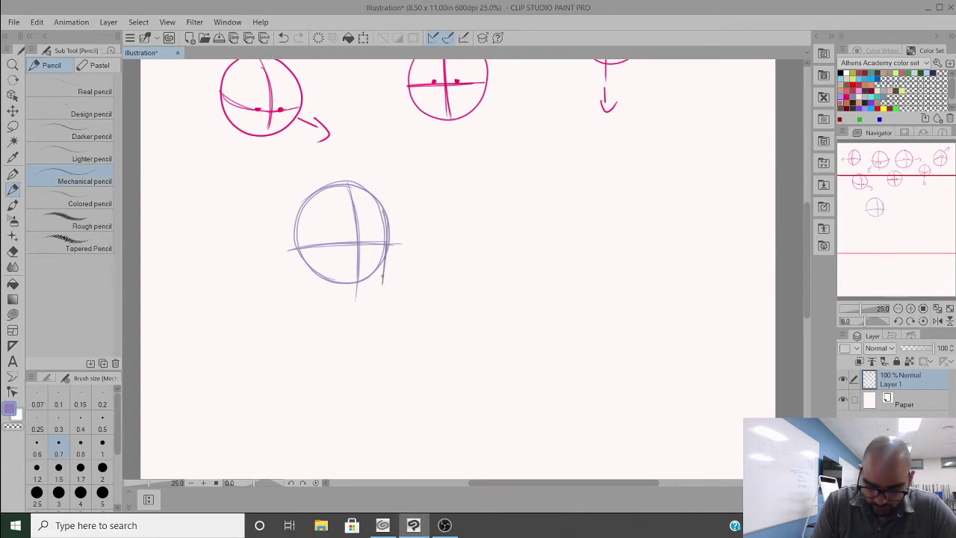
{"action": "left_click_drag", "start_coordinate": [382, 282], "coordinate": [351, 326]}
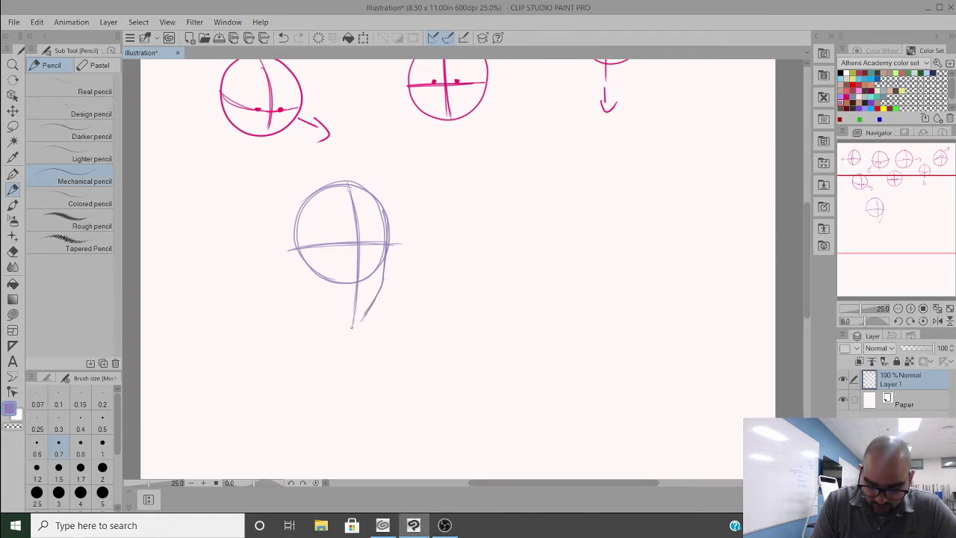
{"action": "left_click_drag", "start_coordinate": [356, 284], "coordinate": [347, 376]}
{"action": "left_click_drag", "start_coordinate": [367, 311], "coordinate": [357, 320]}
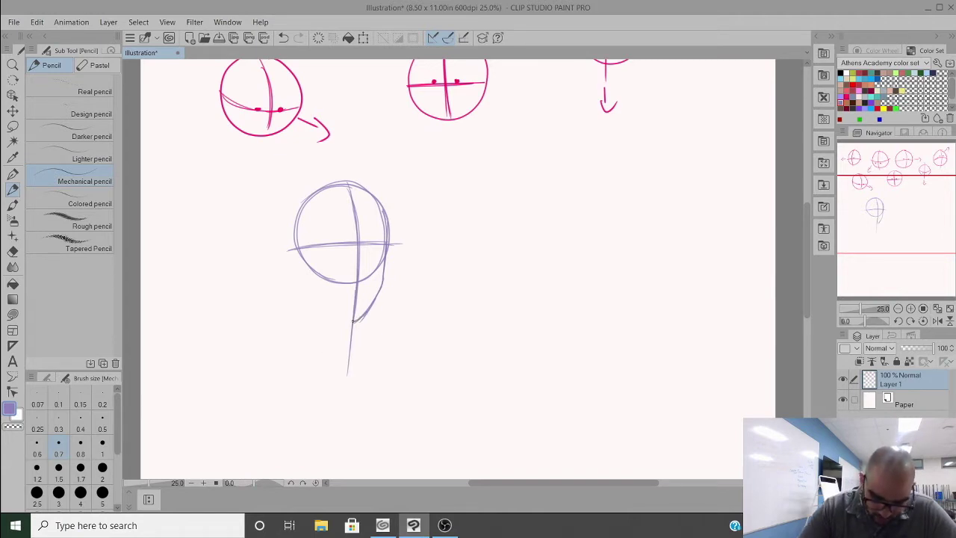
{"action": "left_click_drag", "start_coordinate": [354, 320], "coordinate": [348, 321]}
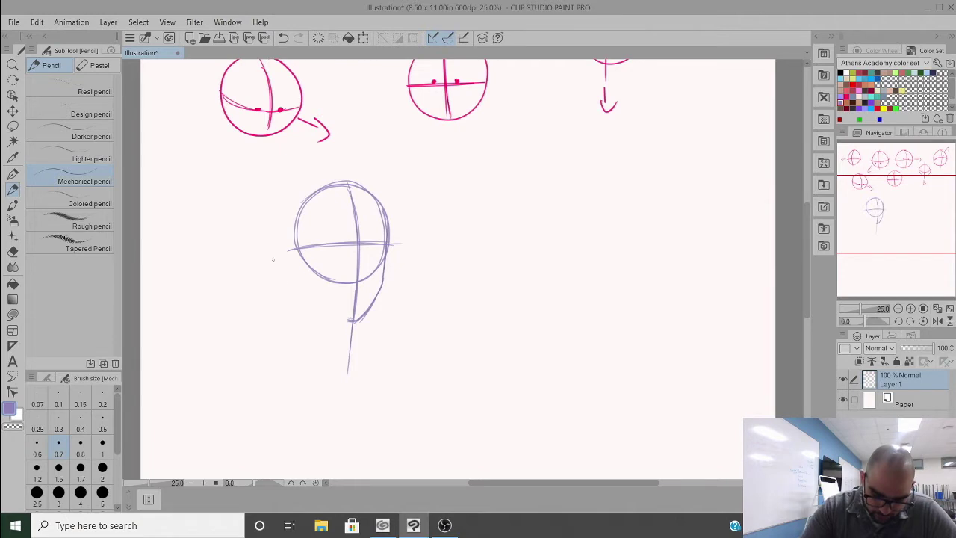
{"action": "mouse_move", "coordinate": [295, 262]}
{"action": "left_mouse_down"}
{"action": "mouse_move", "coordinate": [298, 281]}
{"action": "mouse_move", "coordinate": [336, 317]}
{"action": "left_mouse_up"}
{"action": "left_click_drag", "start_coordinate": [299, 282], "coordinate": [342, 321]}
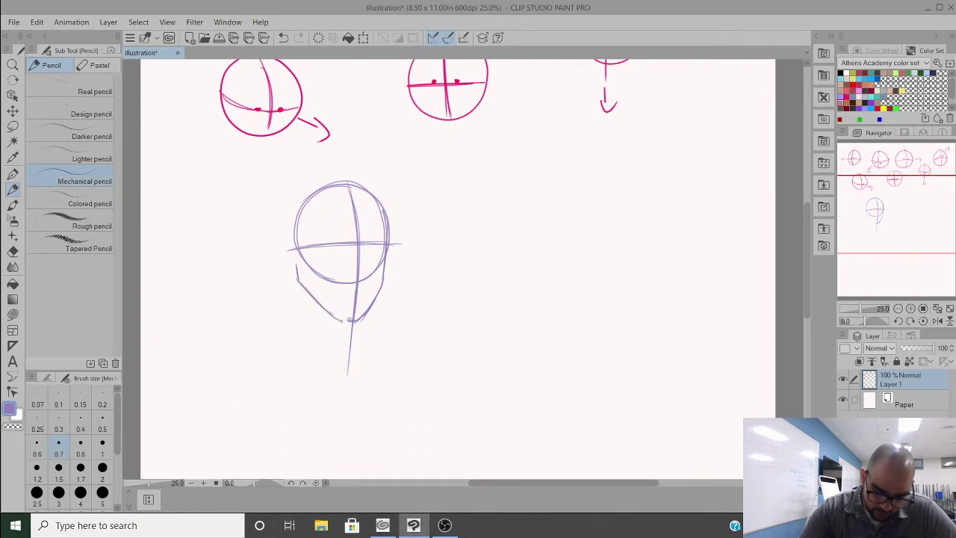
{"action": "mouse_move", "coordinate": [297, 278]}
{"action": "left_mouse_down"}
{"action": "mouse_move", "coordinate": [345, 319]}
{"action": "mouse_move", "coordinate": [305, 290]}
{"action": "left_mouse_up"}
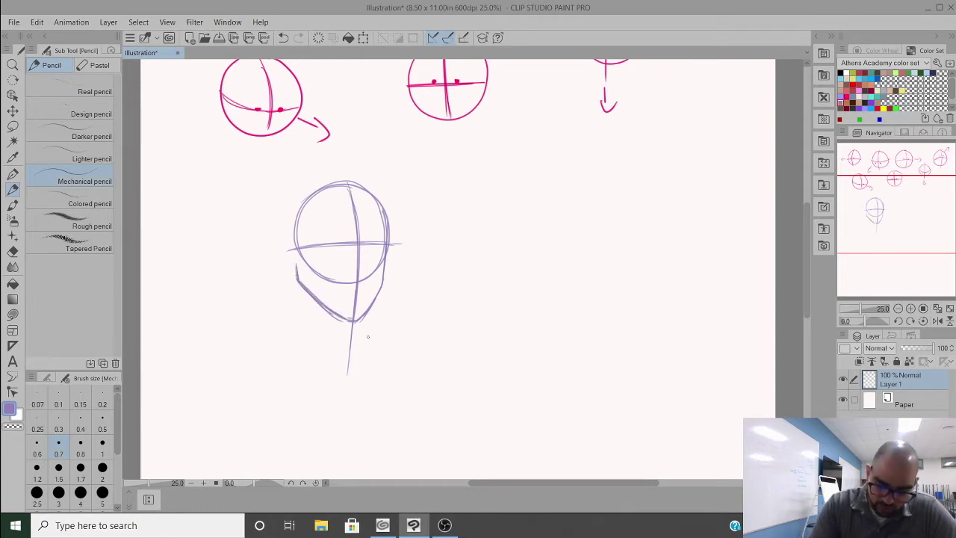
Step: Darken the head's centre and eye lines, and draw an ear with inner contours on the head's left side
{"action": "left_click_drag", "start_coordinate": [346, 184], "coordinate": [363, 281]}
{"action": "left_click_drag", "start_coordinate": [357, 224], "coordinate": [353, 319]}
{"action": "mouse_move", "coordinate": [376, 244]}
{"action": "left_mouse_down"}
{"action": "mouse_move", "coordinate": [296, 250]}
{"action": "mouse_move", "coordinate": [385, 245]}
{"action": "left_mouse_up"}
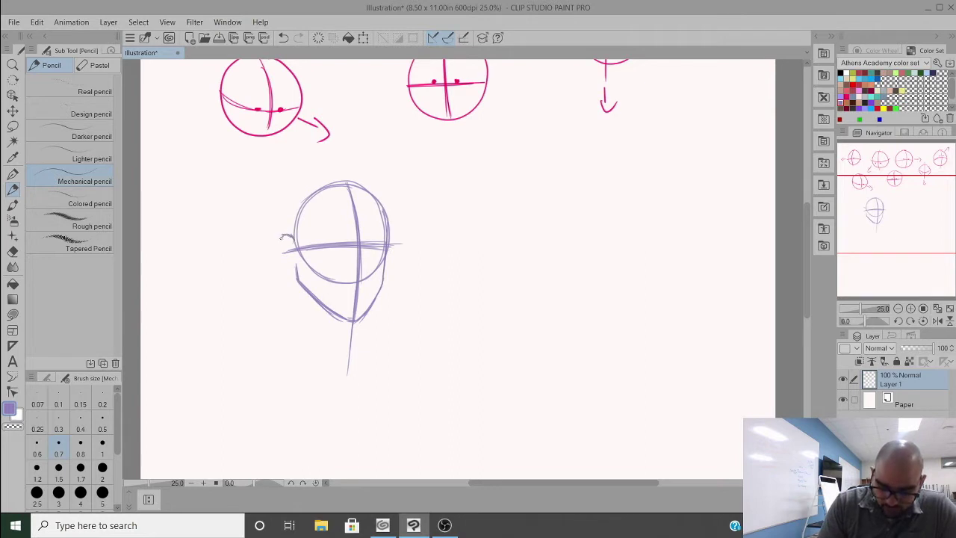
{"action": "mouse_move", "coordinate": [288, 237]}
{"action": "left_mouse_down"}
{"action": "mouse_move", "coordinate": [279, 261]}
{"action": "mouse_move", "coordinate": [294, 271]}
{"action": "mouse_move", "coordinate": [278, 240]}
{"action": "mouse_move", "coordinate": [289, 235]}
{"action": "left_mouse_up"}
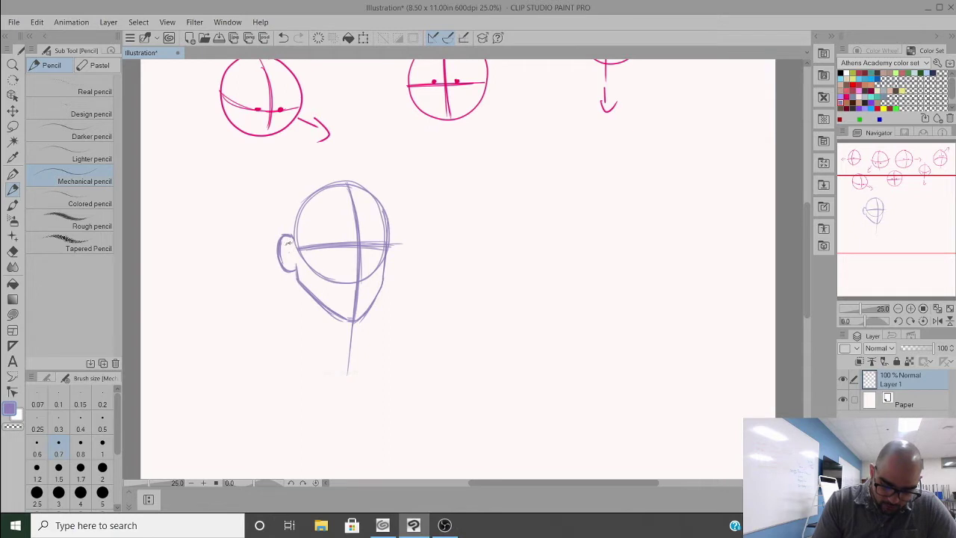
{"action": "mouse_move", "coordinate": [289, 243]}
{"action": "left_mouse_down"}
{"action": "mouse_move", "coordinate": [287, 266]}
{"action": "mouse_move", "coordinate": [291, 252]}
{"action": "left_mouse_up"}
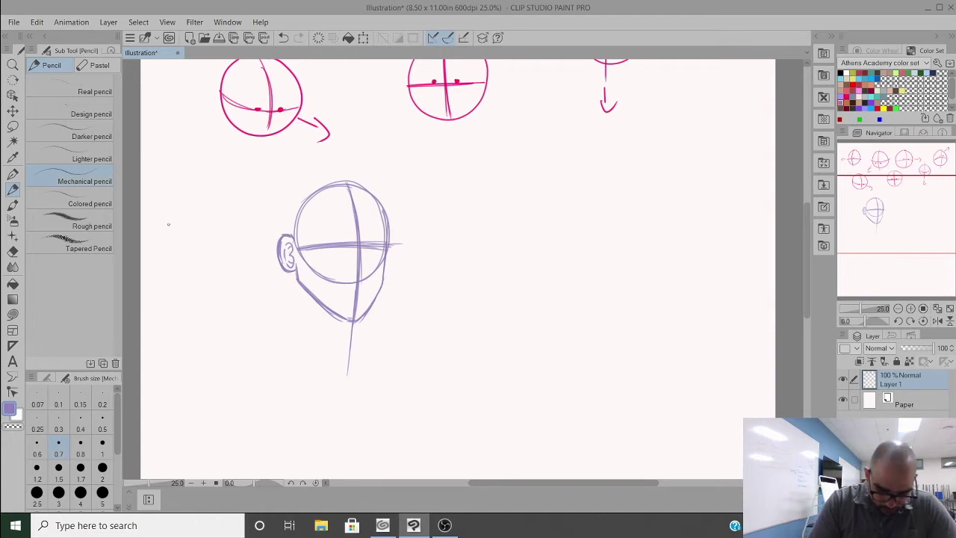
Step: Sketch a separate example ear with alternative inner shapes beside the head, and undo it
{"action": "mouse_move", "coordinate": [190, 232]}
{"action": "left_mouse_down"}
{"action": "mouse_move", "coordinate": [179, 224]}
{"action": "mouse_move", "coordinate": [172, 247]}
{"action": "mouse_move", "coordinate": [188, 262]}
{"action": "mouse_move", "coordinate": [186, 241]}
{"action": "mouse_move", "coordinate": [186, 260]}
{"action": "left_mouse_up"}
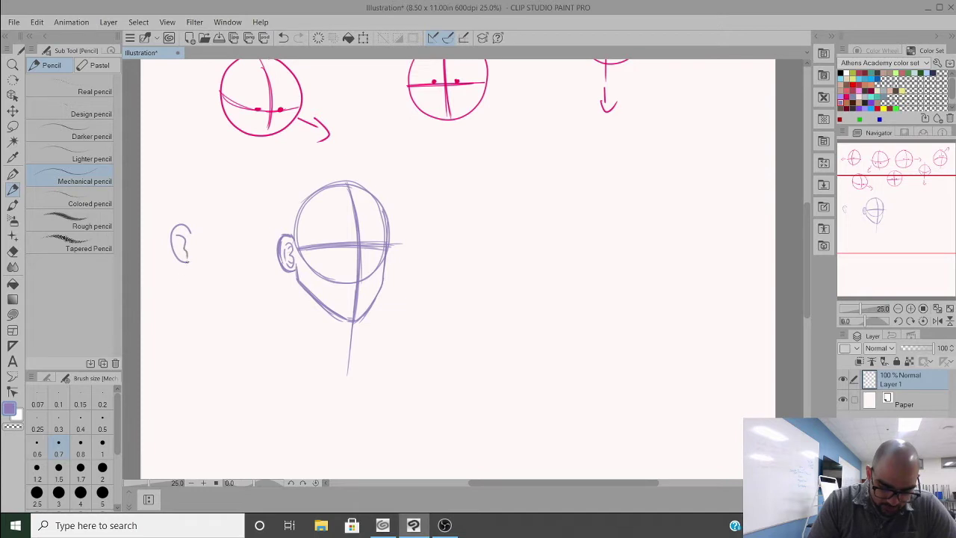
{"action": "key", "text": "ctrl+z"}
{"action": "key", "text": "ctrl+z"}
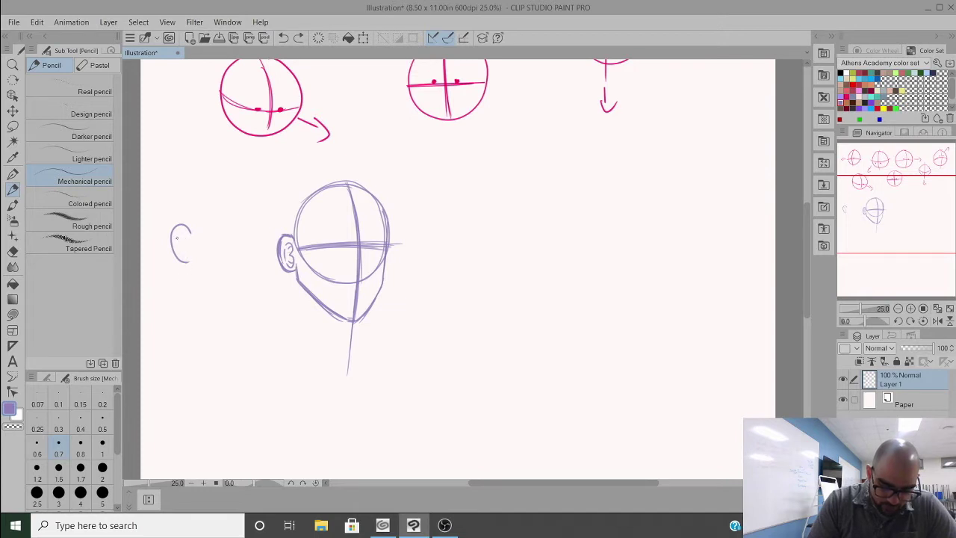
{"action": "mouse_move", "coordinate": [174, 238]}
{"action": "left_mouse_down"}
{"action": "mouse_move", "coordinate": [185, 238]}
{"action": "mouse_move", "coordinate": [183, 254]}
{"action": "left_mouse_up"}
{"action": "key", "text": "ctrl+z"}
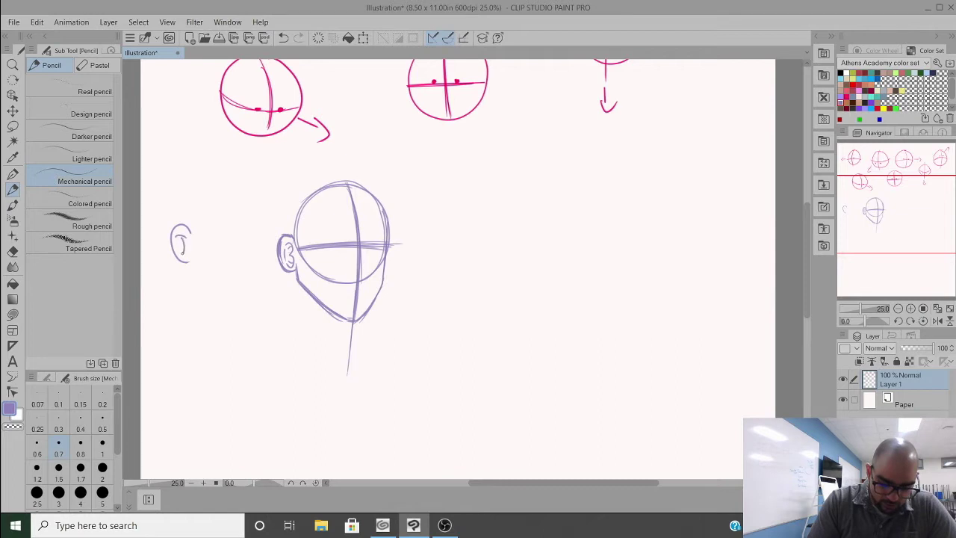
{"action": "key", "text": "ctrl+z"}
{"action": "key", "text": "ctrl+z"}
{"action": "key", "text": "ctrl+z"}
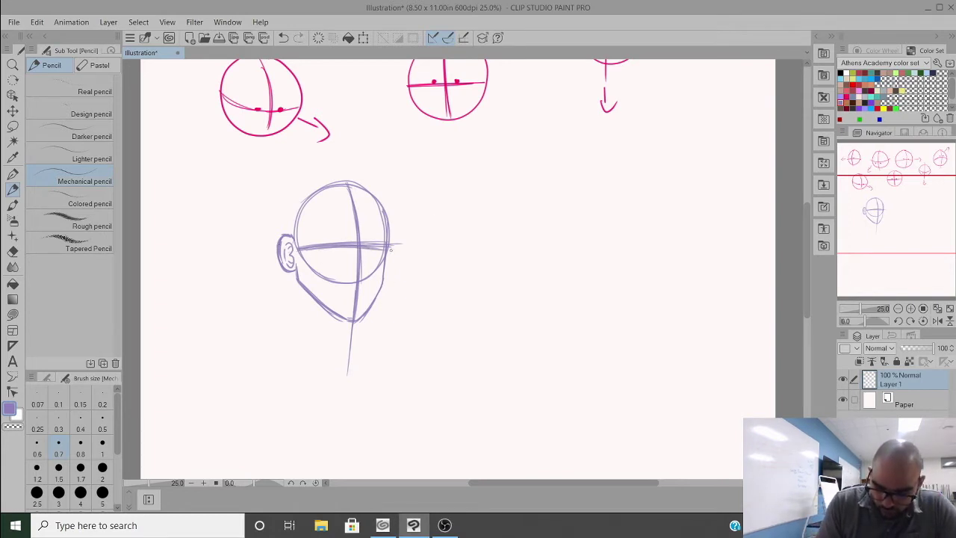
Step: Draw two horizontal guidelines across the face, one above and one below the eye line, and darken them
{"action": "mouse_move", "coordinate": [307, 235]}
{"action": "left_mouse_down"}
{"action": "mouse_move", "coordinate": [387, 232]}
{"action": "mouse_move", "coordinate": [358, 228]}
{"action": "left_mouse_up"}
{"action": "left_click_drag", "start_coordinate": [303, 261], "coordinate": [387, 261]}
{"action": "mouse_move", "coordinate": [322, 260]}
{"action": "left_mouse_down"}
{"action": "mouse_move", "coordinate": [301, 261]}
{"action": "mouse_move", "coordinate": [379, 258]}
{"action": "left_mouse_up"}
{"action": "left_click_drag", "start_coordinate": [307, 236], "coordinate": [322, 233]}
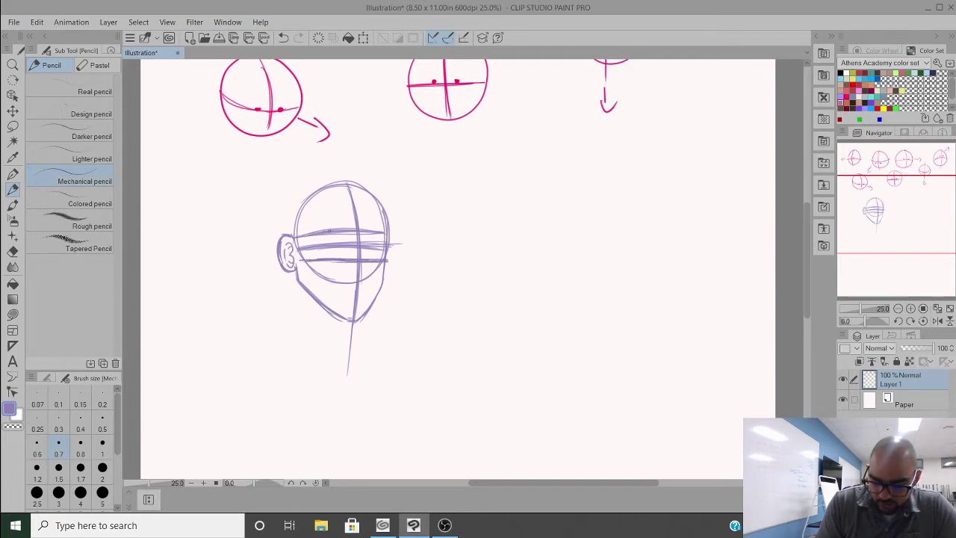
Step: Sketch two round eyes between the upper and lower face guidelines, and undo them
{"action": "mouse_move", "coordinate": [326, 252]}
{"action": "left_mouse_down"}
{"action": "mouse_move", "coordinate": [348, 238]}
{"action": "mouse_move", "coordinate": [329, 254]}
{"action": "mouse_move", "coordinate": [379, 250]}
{"action": "left_mouse_up"}
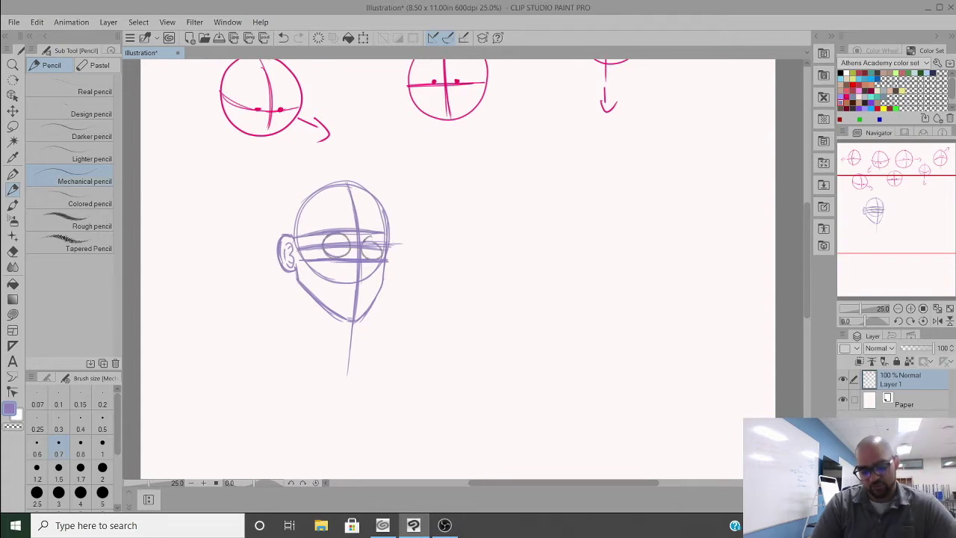
{"action": "key", "text": "ctrl+z"}
{"action": "key", "text": "ctrl+z"}
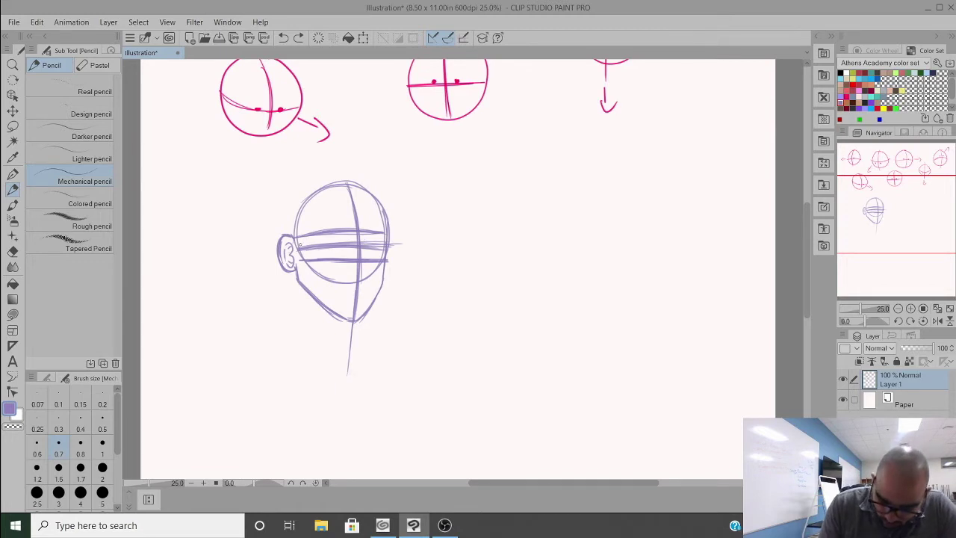
Step: Erase the thick middle eye line between the upper and lower face guidelines with the Hard eraser at size 1
{"action": "left_click", "coordinate": [13, 251]}
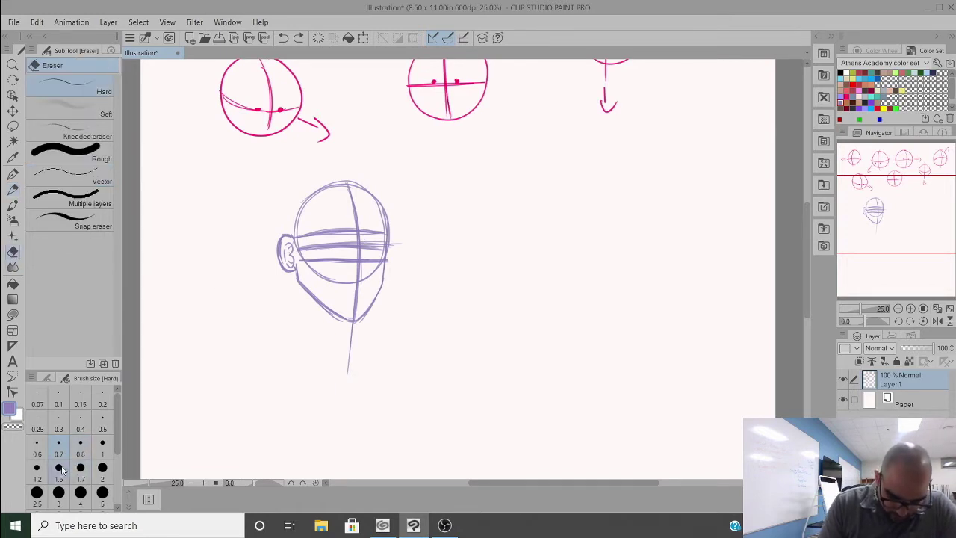
{"action": "left_click", "coordinate": [102, 448]}
{"action": "mouse_move", "coordinate": [303, 249]}
{"action": "left_mouse_down"}
{"action": "mouse_move", "coordinate": [355, 246]}
{"action": "mouse_move", "coordinate": [312, 249]}
{"action": "mouse_move", "coordinate": [382, 249]}
{"action": "mouse_move", "coordinate": [315, 249]}
{"action": "mouse_move", "coordinate": [376, 243]}
{"action": "mouse_move", "coordinate": [336, 254]}
{"action": "left_mouse_up"}
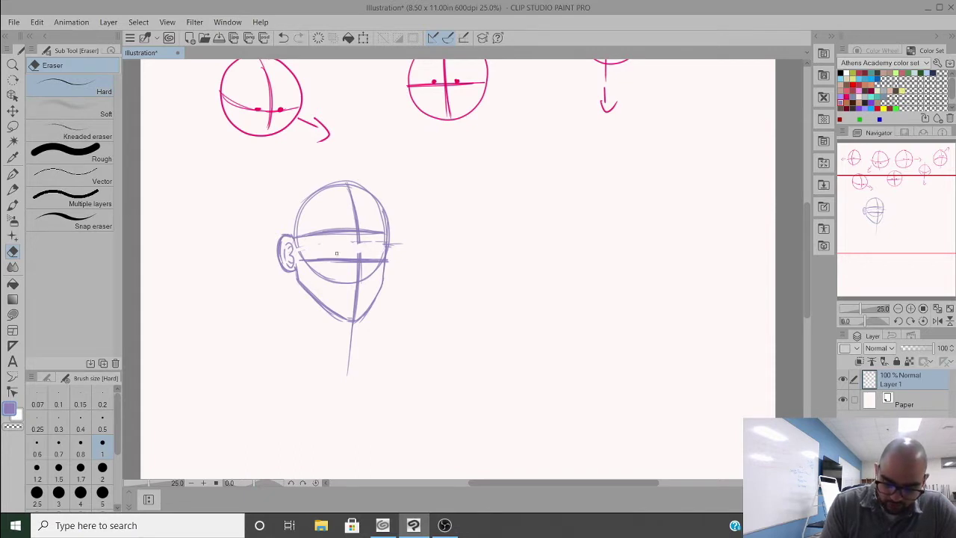
Step: Draw an arrow beside the head at eye level with the Mechanical pencil, pointing right in the looking direction
{"action": "left_click", "coordinate": [12, 192]}
{"action": "left_click_drag", "start_coordinate": [429, 255], "coordinate": [544, 224]}
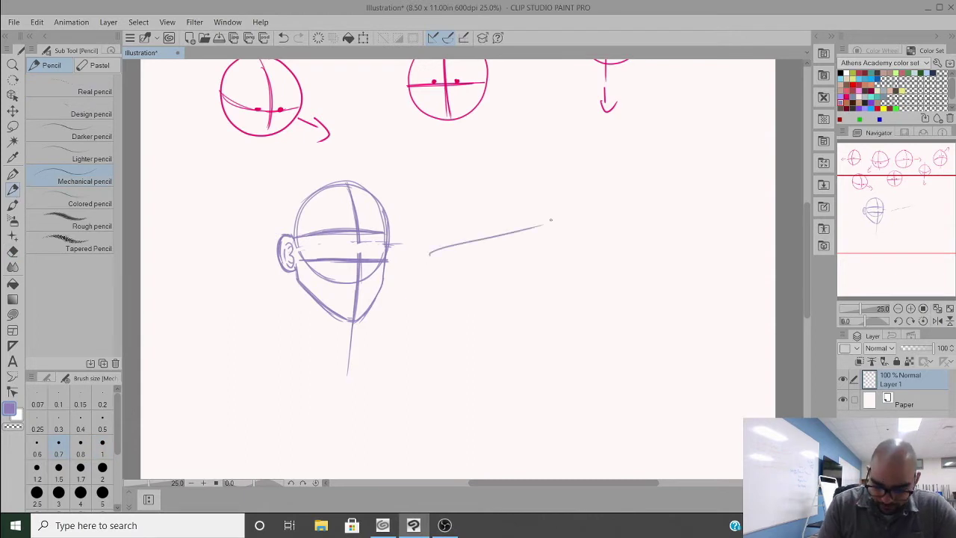
{"action": "key", "text": "ctrl+z"}
{"action": "scroll", "coordinate": [370, 245], "scroll_direction": "up", "scroll_amount": 2}
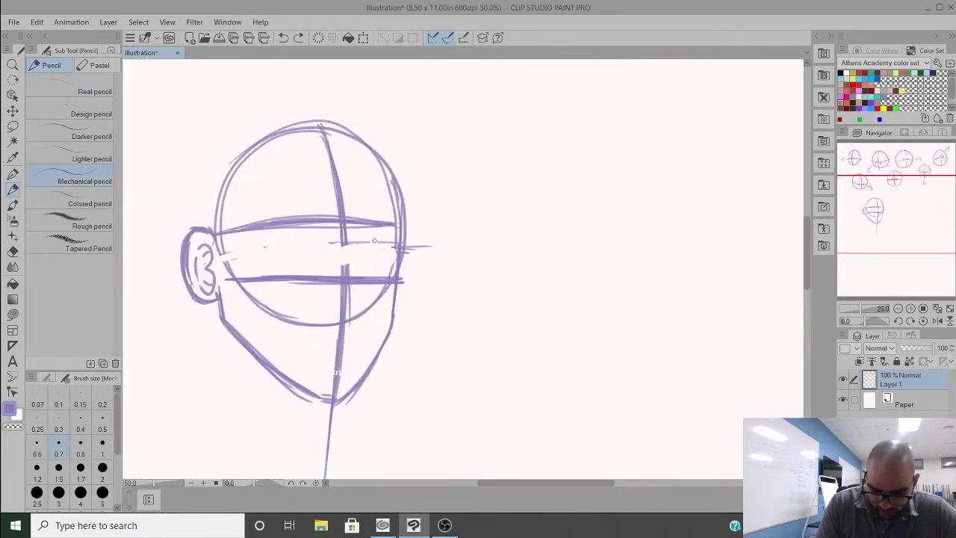
{"action": "left_click_drag", "start_coordinate": [411, 316], "coordinate": [455, 290]}
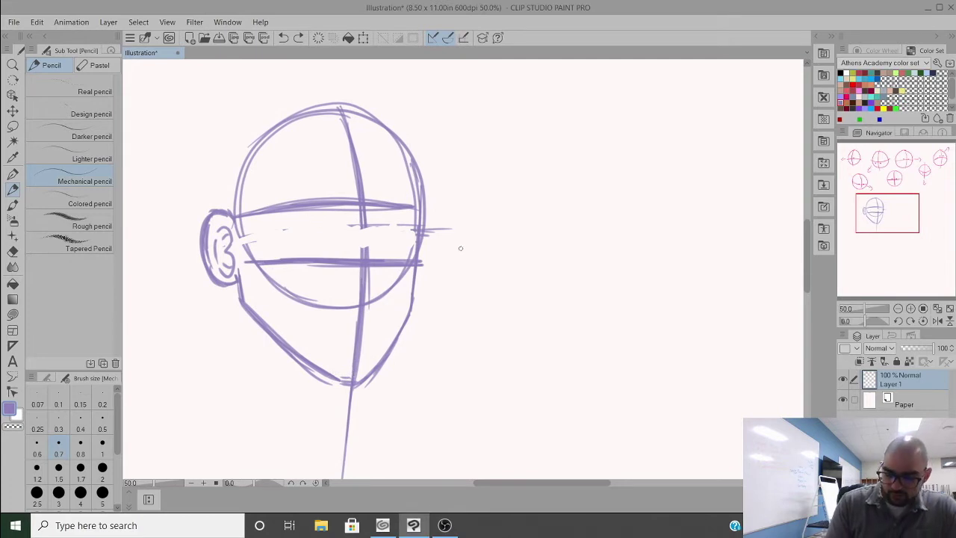
{"action": "mouse_move", "coordinate": [456, 246]}
{"action": "left_mouse_down"}
{"action": "mouse_move", "coordinate": [517, 243]}
{"action": "mouse_move", "coordinate": [519, 270]}
{"action": "left_mouse_up"}
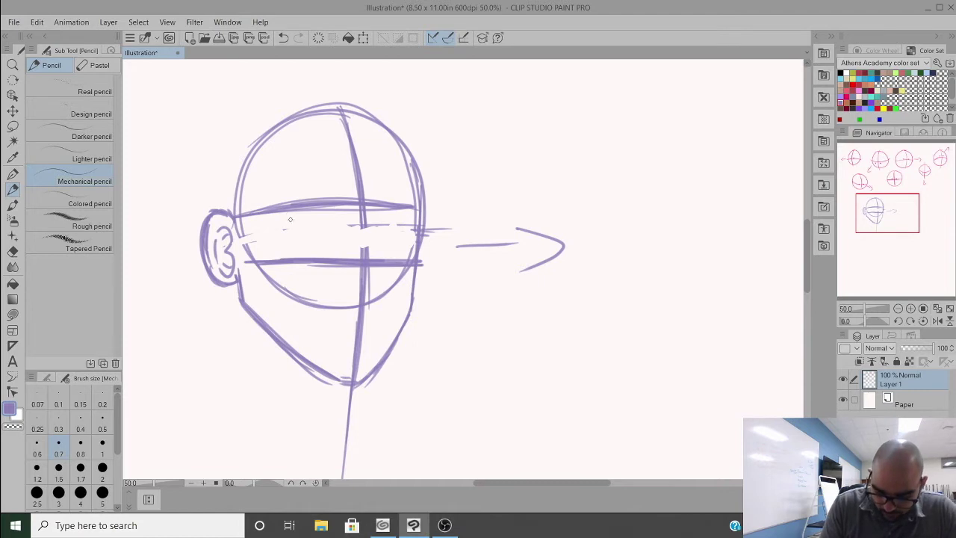
Step: Draw curved upper lids and U-shaped outlines for both eyes between the face guidelines, making the far eye narrower
{"action": "mouse_move", "coordinate": [292, 218]}
{"action": "left_mouse_down"}
{"action": "mouse_move", "coordinate": [343, 223]}
{"action": "mouse_move", "coordinate": [292, 217]}
{"action": "left_mouse_up"}
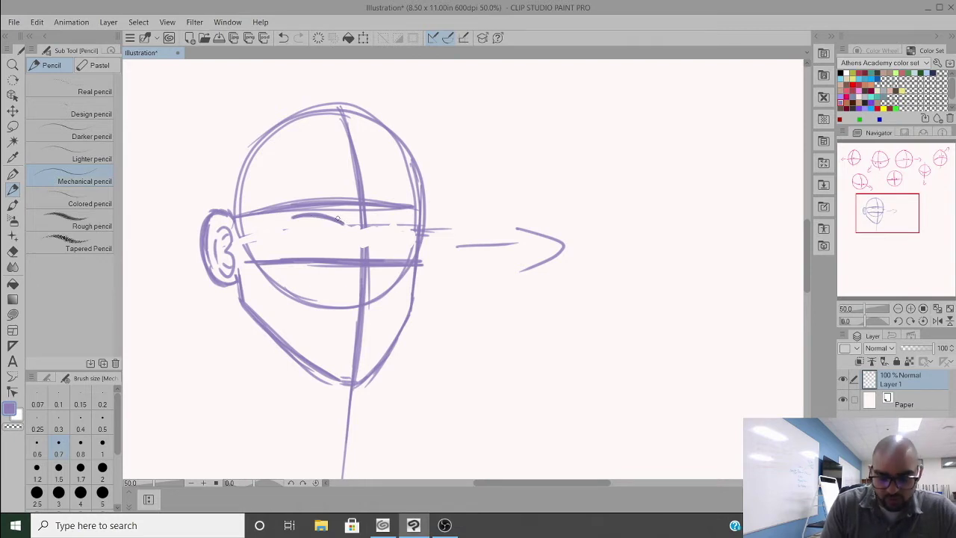
{"action": "mouse_move", "coordinate": [383, 224]}
{"action": "left_mouse_down"}
{"action": "mouse_move", "coordinate": [414, 221]}
{"action": "mouse_move", "coordinate": [387, 223]}
{"action": "left_mouse_up"}
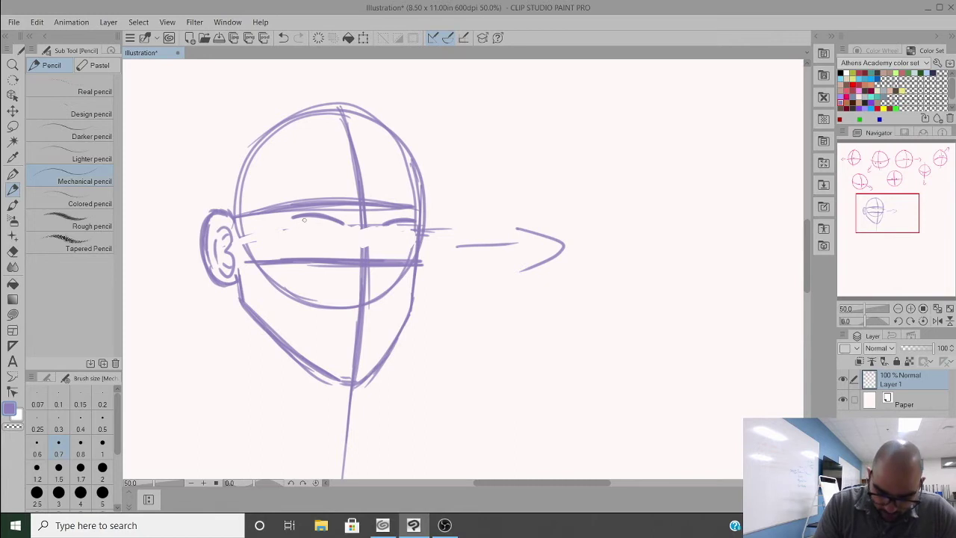
{"action": "mouse_move", "coordinate": [304, 219]}
{"action": "left_mouse_down"}
{"action": "mouse_move", "coordinate": [309, 254]}
{"action": "mouse_move", "coordinate": [327, 258]}
{"action": "mouse_move", "coordinate": [336, 222]}
{"action": "mouse_move", "coordinate": [390, 234]}
{"action": "mouse_move", "coordinate": [390, 254]}
{"action": "mouse_move", "coordinate": [404, 256]}
{"action": "mouse_move", "coordinate": [409, 222]}
{"action": "left_mouse_up"}
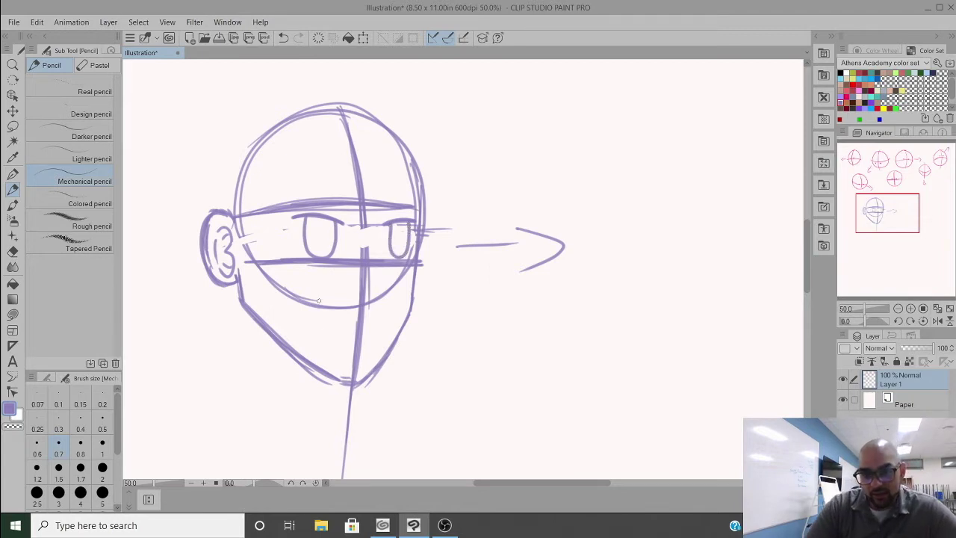
Step: Draw a small U-shaped pupil inside each eye with the pencil at brush size 0.3
{"action": "left_click_drag", "start_coordinate": [316, 234], "coordinate": [321, 233]}
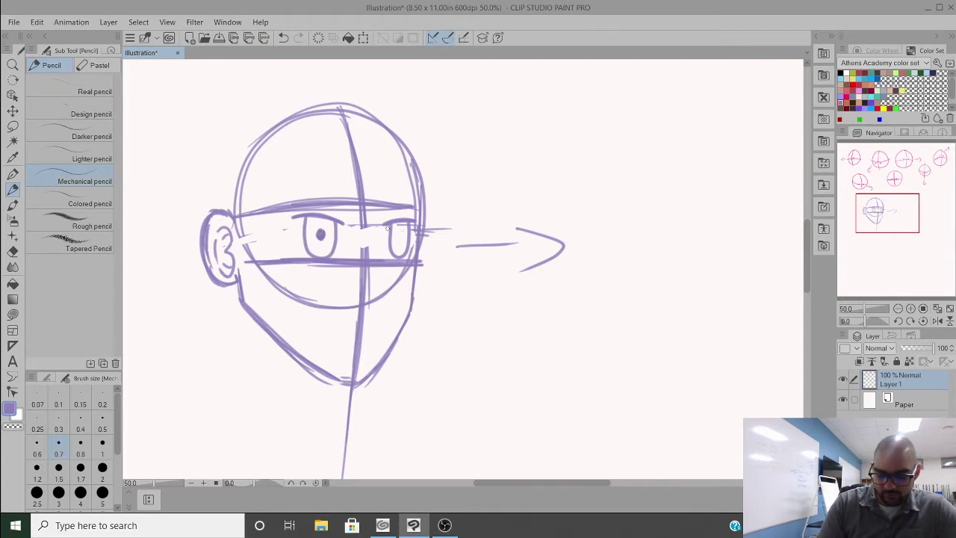
{"action": "key", "text": "ctrl+z"}
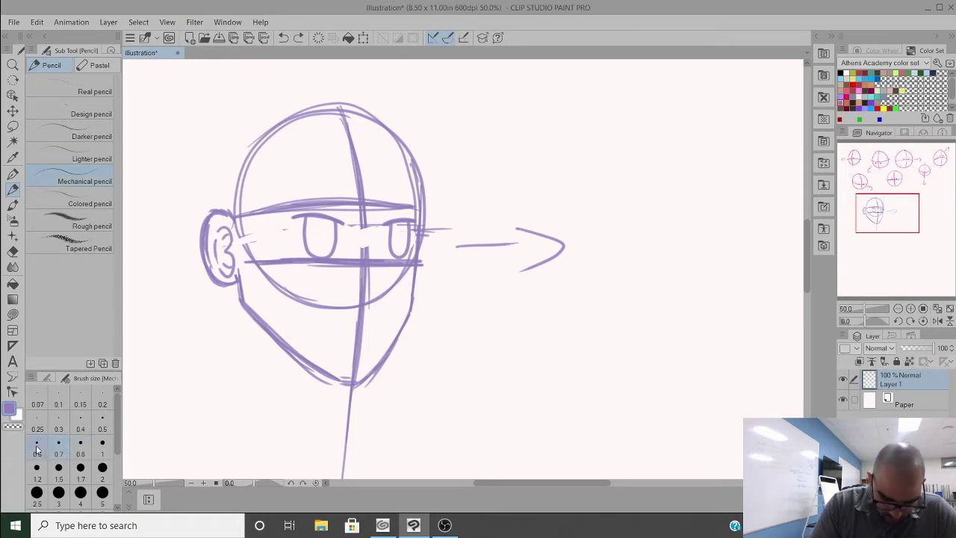
{"action": "left_click", "coordinate": [62, 420]}
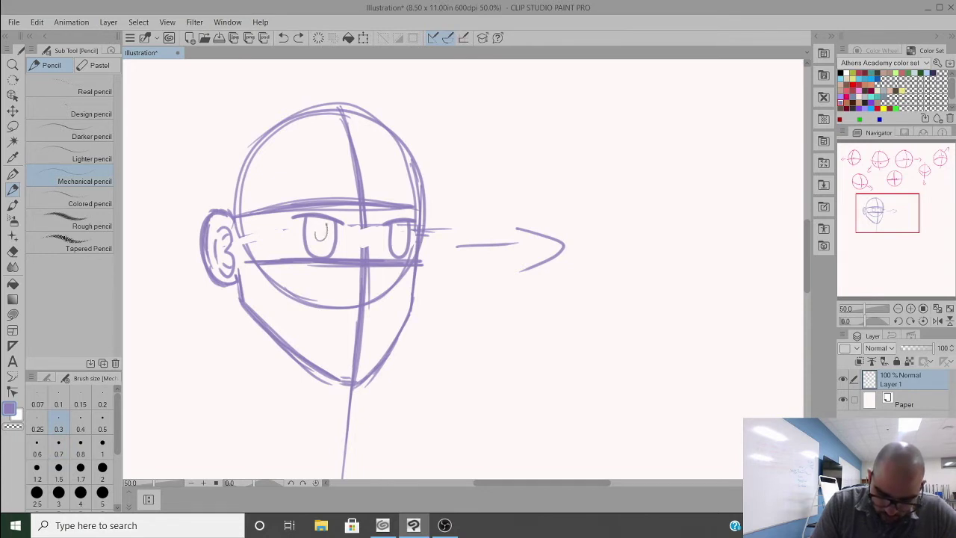
{"action": "left_click_drag", "start_coordinate": [316, 236], "coordinate": [320, 233]}
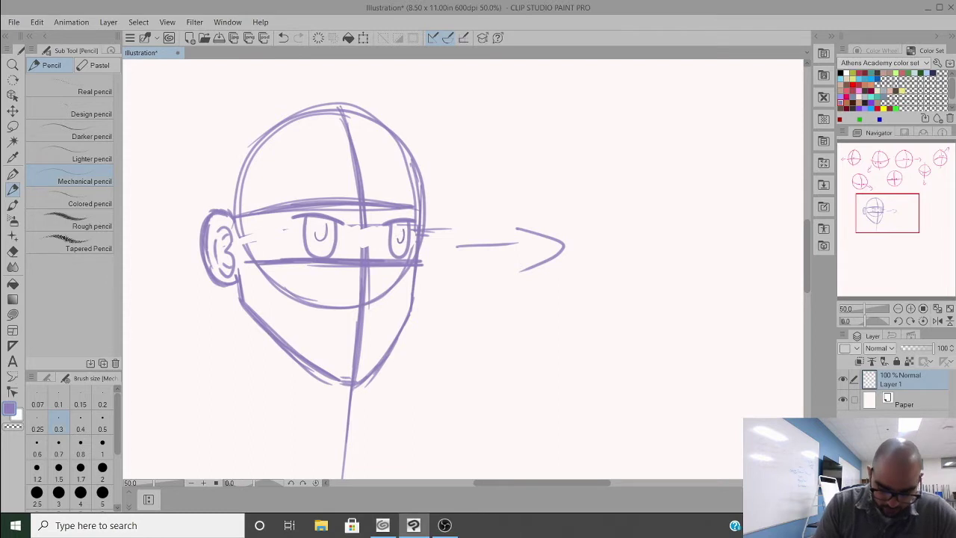
Step: Erase the construction lines across the face and forehead, and draw short crease lines above both eyes at brush size 0.7
{"action": "left_click", "coordinate": [58, 446]}
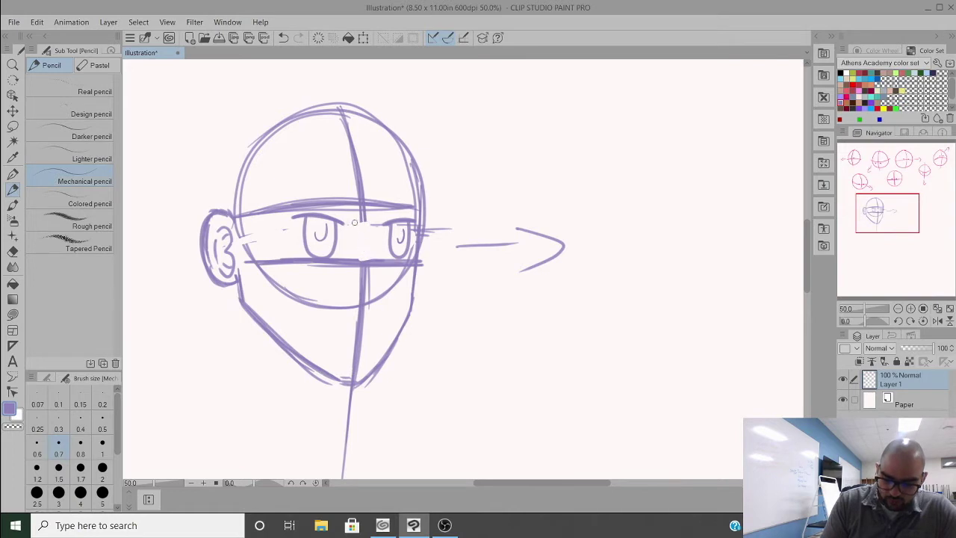
{"action": "mouse_move", "coordinate": [359, 211]}
{"action": "left_mouse_down"}
{"action": "mouse_move", "coordinate": [394, 206]}
{"action": "mouse_move", "coordinate": [374, 199]}
{"action": "mouse_move", "coordinate": [306, 208]}
{"action": "mouse_move", "coordinate": [301, 199]}
{"action": "mouse_move", "coordinate": [263, 214]}
{"action": "mouse_move", "coordinate": [257, 207]}
{"action": "mouse_move", "coordinate": [238, 226]}
{"action": "mouse_move", "coordinate": [260, 302]}
{"action": "mouse_move", "coordinate": [269, 302]}
{"action": "mouse_move", "coordinate": [277, 261]}
{"action": "mouse_move", "coordinate": [265, 244]}
{"action": "mouse_move", "coordinate": [274, 244]}
{"action": "mouse_move", "coordinate": [282, 287]}
{"action": "mouse_move", "coordinate": [298, 302]}
{"action": "mouse_move", "coordinate": [291, 255]}
{"action": "mouse_move", "coordinate": [274, 283]}
{"action": "mouse_move", "coordinate": [332, 309]}
{"action": "mouse_move", "coordinate": [302, 312]}
{"action": "mouse_move", "coordinate": [313, 299]}
{"action": "mouse_move", "coordinate": [358, 289]}
{"action": "mouse_move", "coordinate": [362, 298]}
{"action": "mouse_move", "coordinate": [323, 331]}
{"action": "mouse_move", "coordinate": [351, 341]}
{"action": "mouse_move", "coordinate": [351, 378]}
{"action": "mouse_move", "coordinate": [367, 347]}
{"action": "mouse_move", "coordinate": [352, 346]}
{"action": "mouse_move", "coordinate": [381, 319]}
{"action": "mouse_move", "coordinate": [338, 324]}
{"action": "mouse_move", "coordinate": [389, 291]}
{"action": "mouse_move", "coordinate": [344, 300]}
{"action": "mouse_move", "coordinate": [366, 282]}
{"action": "mouse_move", "coordinate": [322, 292]}
{"action": "mouse_move", "coordinate": [348, 262]}
{"action": "mouse_move", "coordinate": [355, 291]}
{"action": "mouse_move", "coordinate": [376, 256]}
{"action": "mouse_move", "coordinate": [351, 280]}
{"action": "mouse_move", "coordinate": [373, 256]}
{"action": "mouse_move", "coordinate": [320, 277]}
{"action": "mouse_move", "coordinate": [338, 256]}
{"action": "mouse_move", "coordinate": [321, 266]}
{"action": "mouse_move", "coordinate": [299, 259]}
{"action": "mouse_move", "coordinate": [389, 261]}
{"action": "mouse_move", "coordinate": [386, 283]}
{"action": "mouse_move", "coordinate": [407, 261]}
{"action": "mouse_move", "coordinate": [403, 278]}
{"action": "mouse_move", "coordinate": [416, 215]}
{"action": "mouse_move", "coordinate": [396, 203]}
{"action": "mouse_move", "coordinate": [345, 210]}
{"action": "mouse_move", "coordinate": [327, 199]}
{"action": "mouse_move", "coordinate": [304, 201]}
{"action": "mouse_move", "coordinate": [288, 226]}
{"action": "mouse_move", "coordinate": [239, 231]}
{"action": "left_mouse_up"}
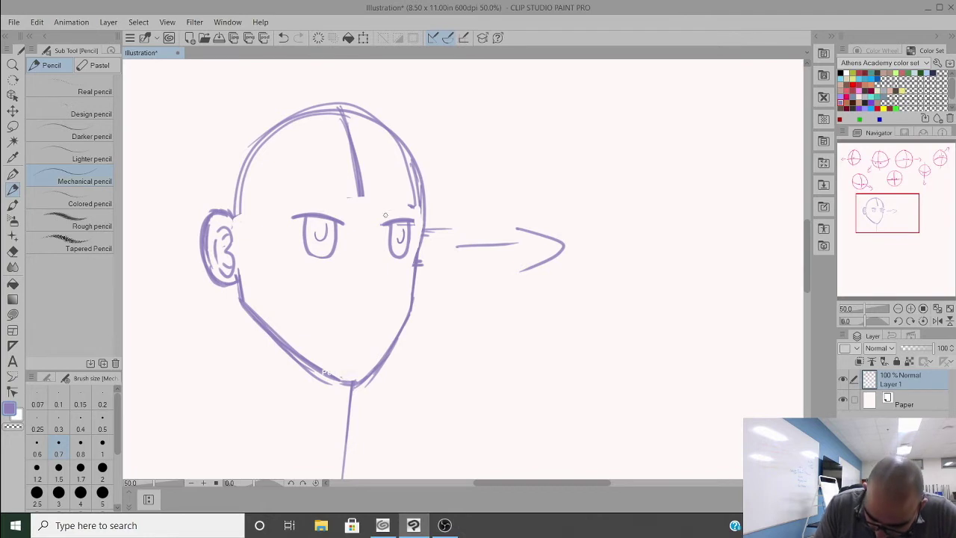
{"action": "left_click_drag", "start_coordinate": [381, 216], "coordinate": [395, 210]}
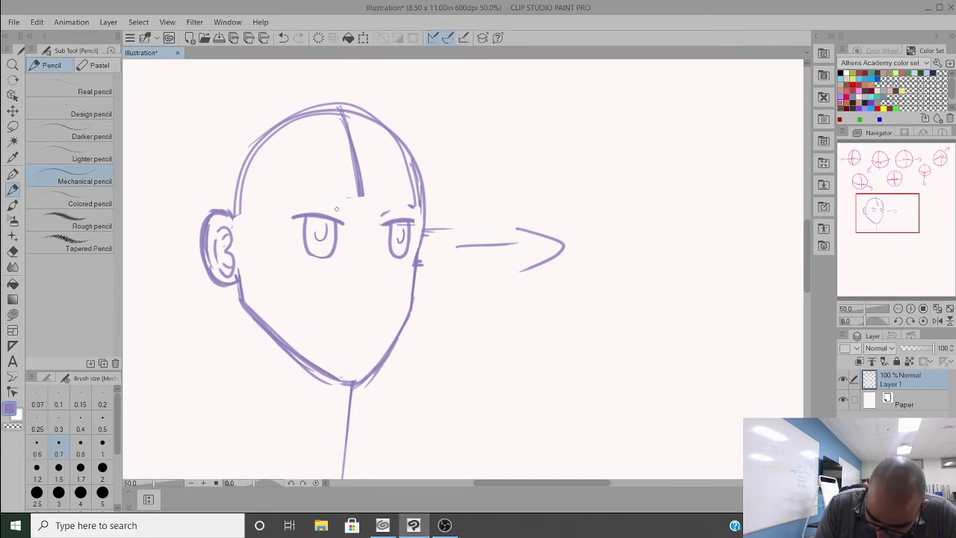
{"action": "left_click_drag", "start_coordinate": [331, 202], "coordinate": [344, 209]}
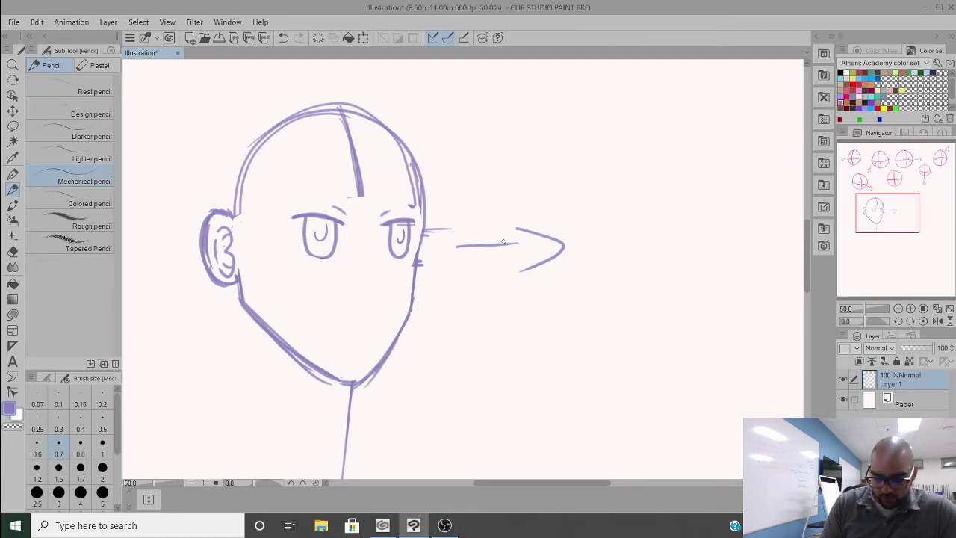
{"action": "mouse_move", "coordinate": [362, 195]}
{"action": "left_mouse_down"}
{"action": "mouse_move", "coordinate": [376, 177]}
{"action": "mouse_move", "coordinate": [355, 179]}
{"action": "mouse_move", "coordinate": [377, 158]}
{"action": "mouse_move", "coordinate": [347, 150]}
{"action": "mouse_move", "coordinate": [345, 112]}
{"action": "left_mouse_up"}
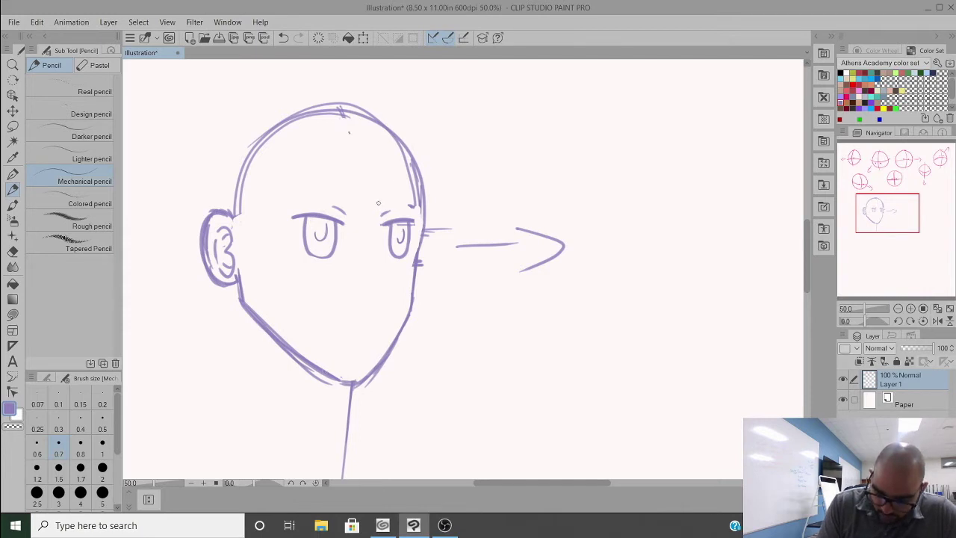
Step: Draw a single curved eyebrow line above each eye
{"action": "left_click_drag", "start_coordinate": [378, 203], "coordinate": [415, 203]}
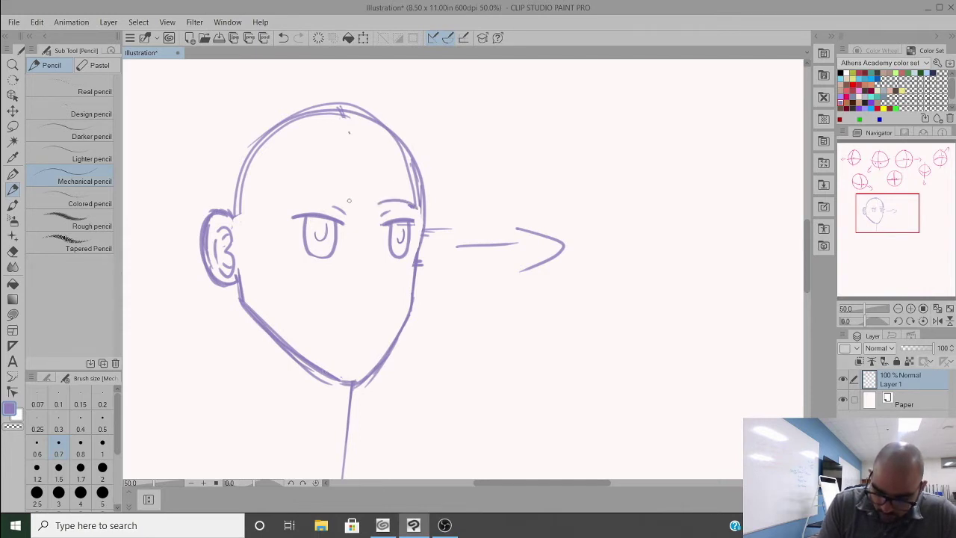
{"action": "mouse_move", "coordinate": [349, 200]}
{"action": "left_mouse_down"}
{"action": "mouse_move", "coordinate": [294, 196]}
{"action": "mouse_move", "coordinate": [344, 197]}
{"action": "mouse_move", "coordinate": [288, 191]}
{"action": "left_mouse_up"}
{"action": "key", "text": "ctrl+z"}
{"action": "key", "text": "ctrl+z"}
{"action": "key", "text": "ctrl+z"}
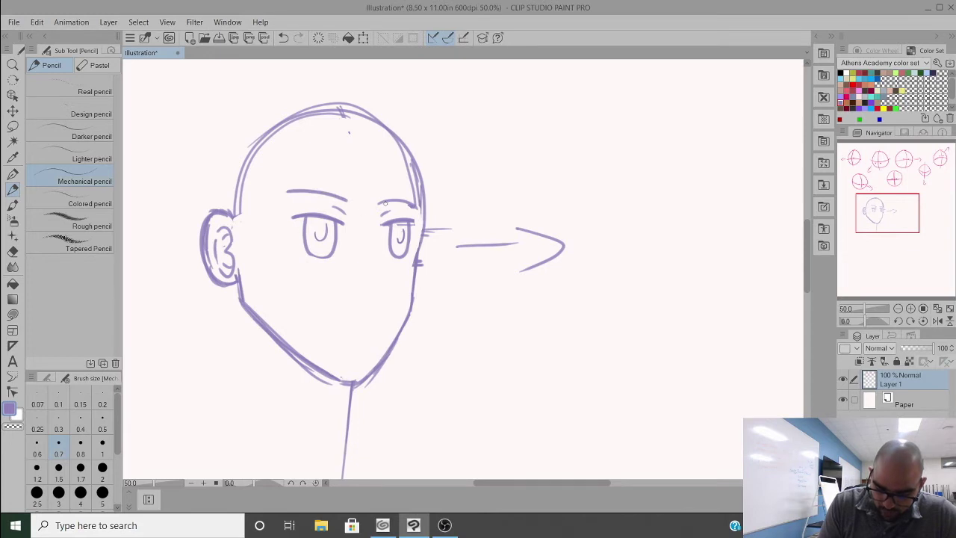
Step: Try thickening both eyebrows into solid dark shapes, and undo the strokes
{"action": "left_click_drag", "start_coordinate": [378, 203], "coordinate": [421, 210]}
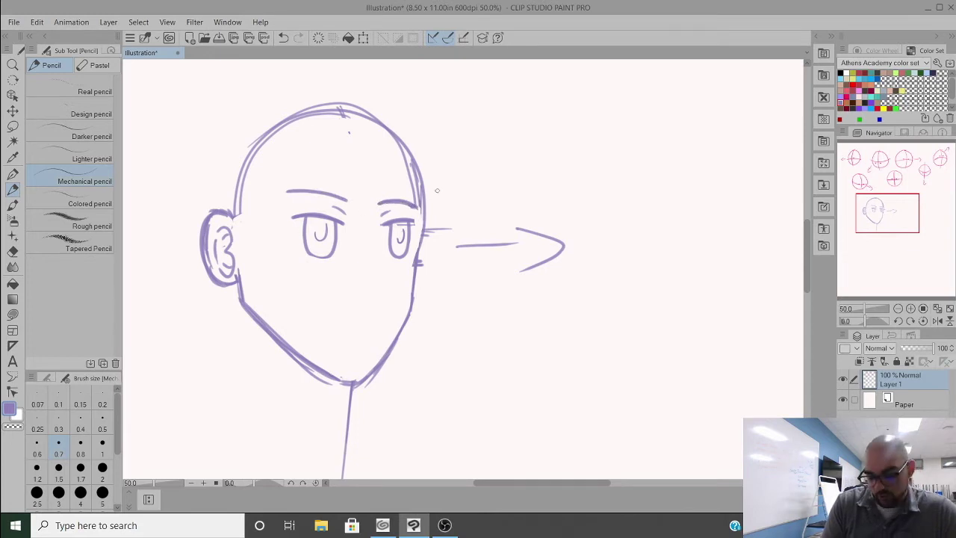
{"action": "mouse_move", "coordinate": [343, 198]}
{"action": "left_mouse_down"}
{"action": "mouse_move", "coordinate": [286, 190]}
{"action": "mouse_move", "coordinate": [336, 207]}
{"action": "mouse_move", "coordinate": [299, 203]}
{"action": "mouse_move", "coordinate": [288, 189]}
{"action": "mouse_move", "coordinate": [319, 191]}
{"action": "mouse_move", "coordinate": [286, 191]}
{"action": "mouse_move", "coordinate": [415, 205]}
{"action": "left_mouse_up"}
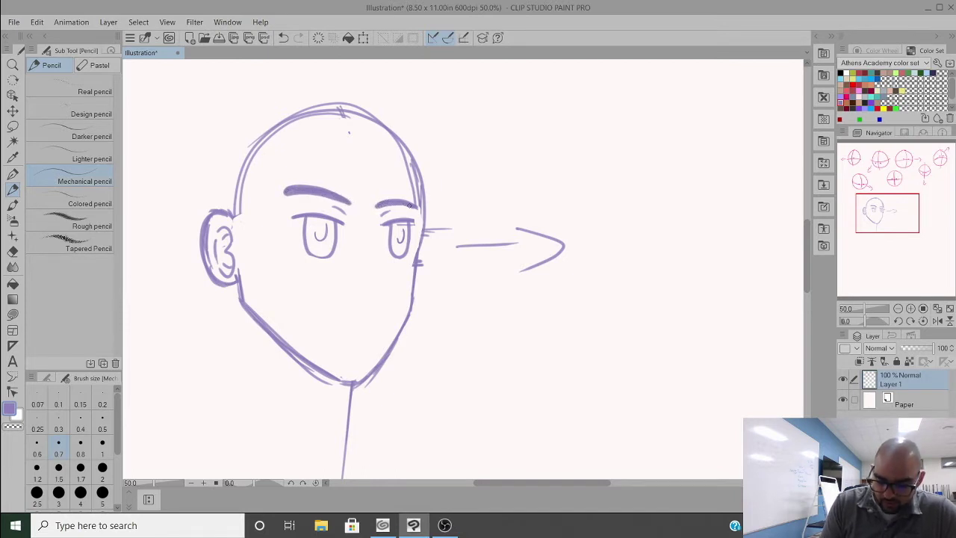
{"action": "key", "text": "ctrl+z"}
{"action": "key", "text": "ctrl+z"}
{"action": "key", "text": "ctrl+z"}
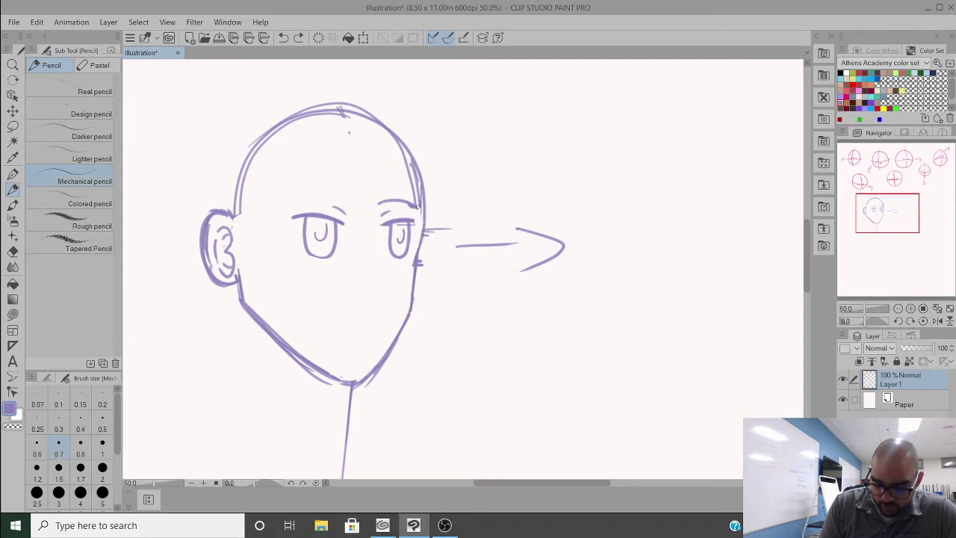
Step: Restore the near eyebrow line and outline both eyebrows as closed shapes with squared inner ends
{"action": "key", "text": "ctrl+y"}
{"action": "mouse_move", "coordinate": [345, 200]}
{"action": "left_mouse_down"}
{"action": "mouse_move", "coordinate": [346, 191]}
{"action": "mouse_move", "coordinate": [301, 180]}
{"action": "mouse_move", "coordinate": [281, 189]}
{"action": "left_mouse_up"}
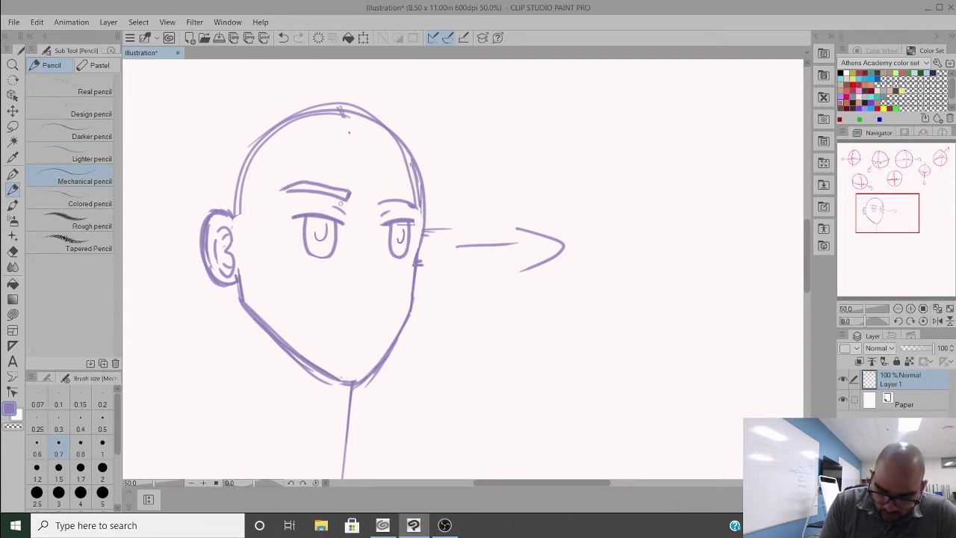
{"action": "key", "text": "ctrl+z"}
{"action": "left_click_drag", "start_coordinate": [347, 192], "coordinate": [281, 190]}
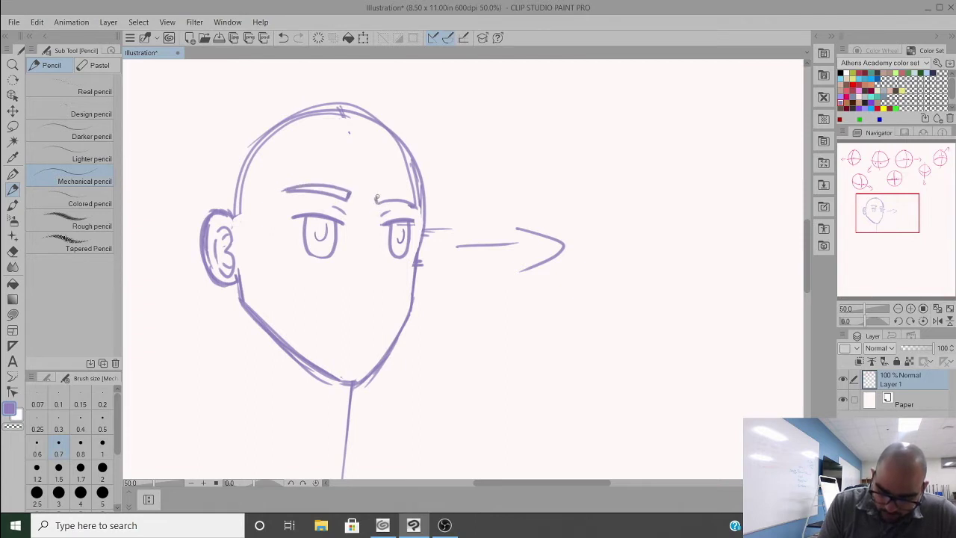
{"action": "mouse_move", "coordinate": [376, 198]}
{"action": "left_mouse_down"}
{"action": "mouse_move", "coordinate": [420, 207]}
{"action": "mouse_move", "coordinate": [403, 205]}
{"action": "left_mouse_up"}
{"action": "key", "text": "ctrl+z"}
{"action": "key", "text": "ctrl+z"}
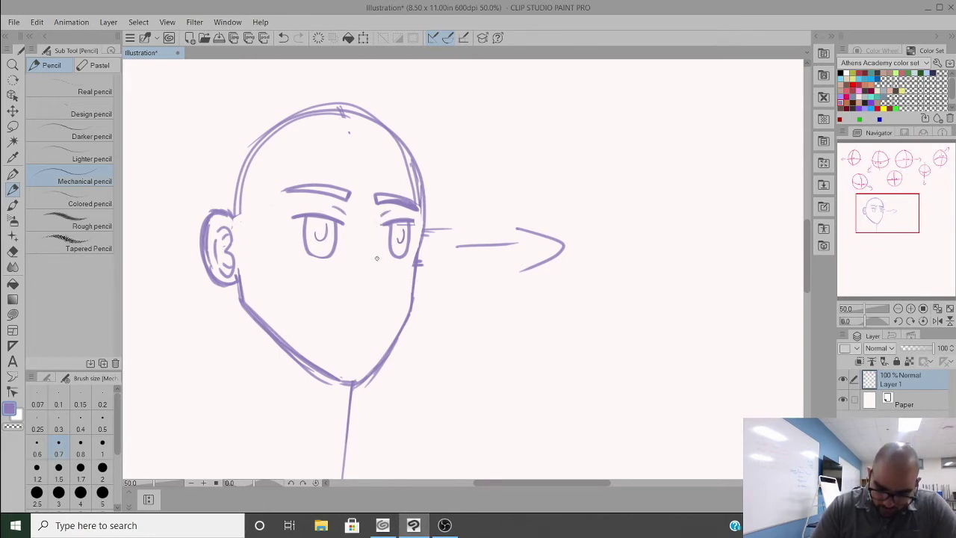
Step: Draw a small angular nose pointing right, just below and between the eyes
{"action": "mouse_move", "coordinate": [377, 257]}
{"action": "left_mouse_down"}
{"action": "mouse_move", "coordinate": [387, 272]}
{"action": "mouse_move", "coordinate": [379, 289]}
{"action": "left_mouse_up"}
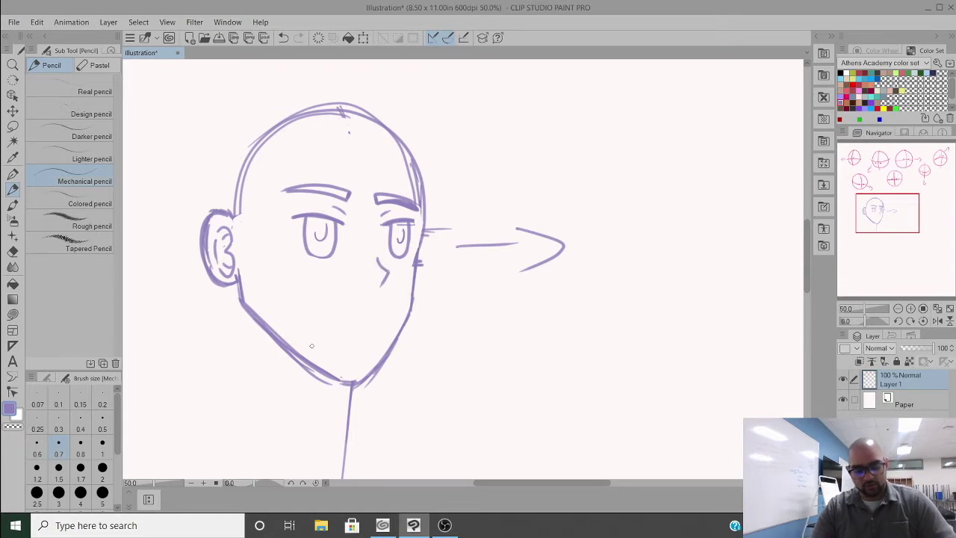
{"action": "key", "text": "ctrl+z"}
{"action": "left_click_drag", "start_coordinate": [379, 262], "coordinate": [382, 288]}
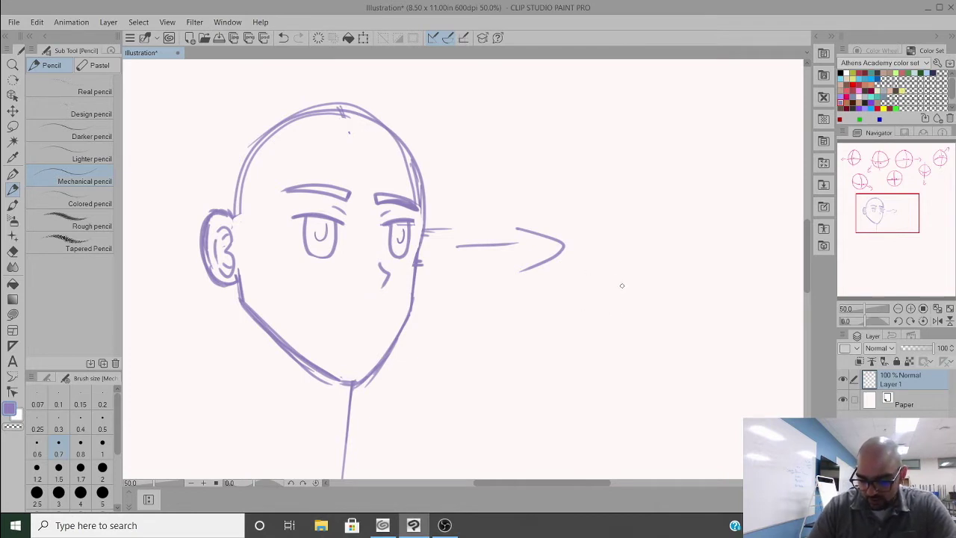
Step: Sketch two alternative example noses with nostrils in the empty area beside the arrow, and undo them
{"action": "mouse_move", "coordinate": [622, 284]}
{"action": "left_mouse_down"}
{"action": "mouse_move", "coordinate": [611, 312]}
{"action": "mouse_move", "coordinate": [631, 328]}
{"action": "mouse_move", "coordinate": [647, 322]}
{"action": "mouse_move", "coordinate": [625, 329]}
{"action": "mouse_move", "coordinate": [671, 326]}
{"action": "mouse_move", "coordinate": [675, 312]}
{"action": "left_mouse_up"}
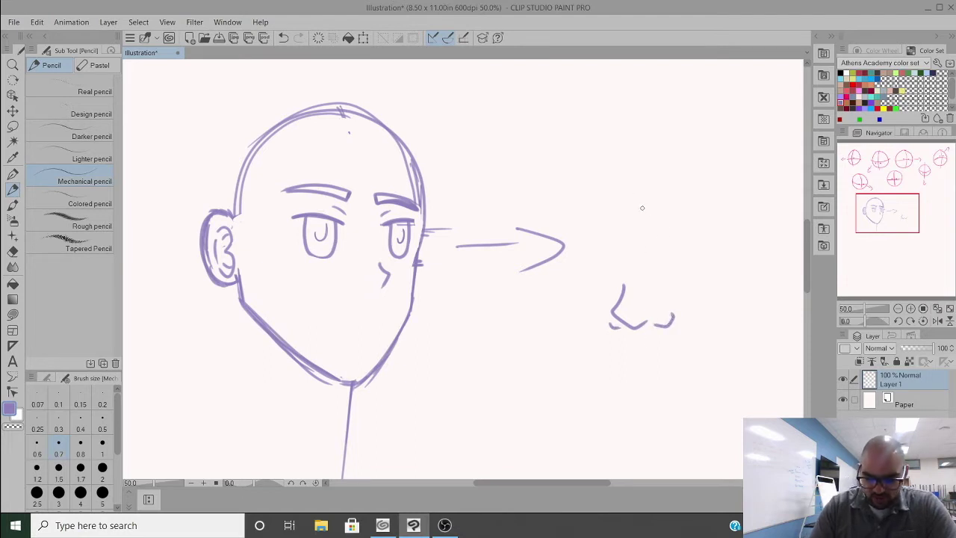
{"action": "mouse_move", "coordinate": [638, 222]}
{"action": "left_mouse_down"}
{"action": "mouse_move", "coordinate": [657, 232]}
{"action": "mouse_move", "coordinate": [709, 218]}
{"action": "mouse_move", "coordinate": [711, 203]}
{"action": "left_mouse_up"}
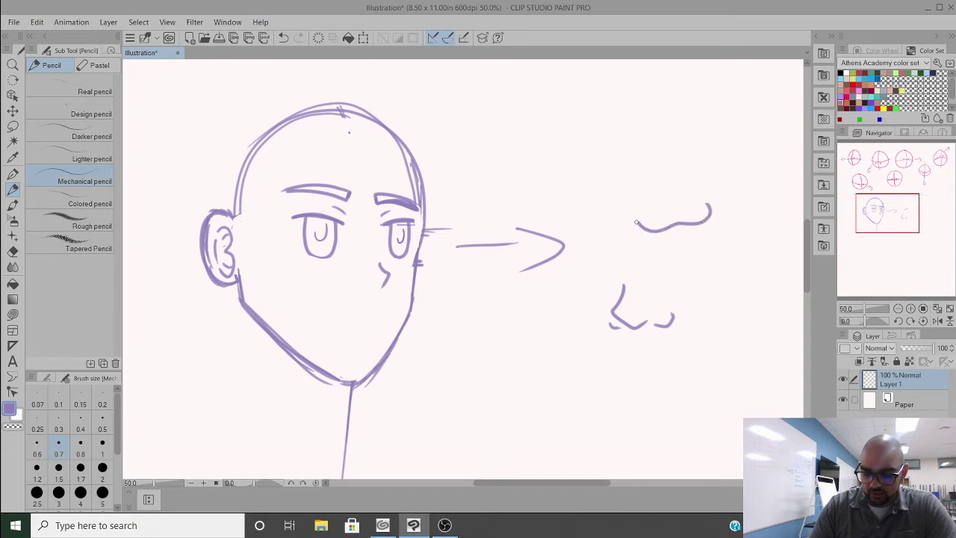
{"action": "mouse_move", "coordinate": [636, 222]}
{"action": "left_mouse_down"}
{"action": "mouse_move", "coordinate": [624, 224]}
{"action": "mouse_move", "coordinate": [620, 213]}
{"action": "mouse_move", "coordinate": [663, 198]}
{"action": "left_mouse_up"}
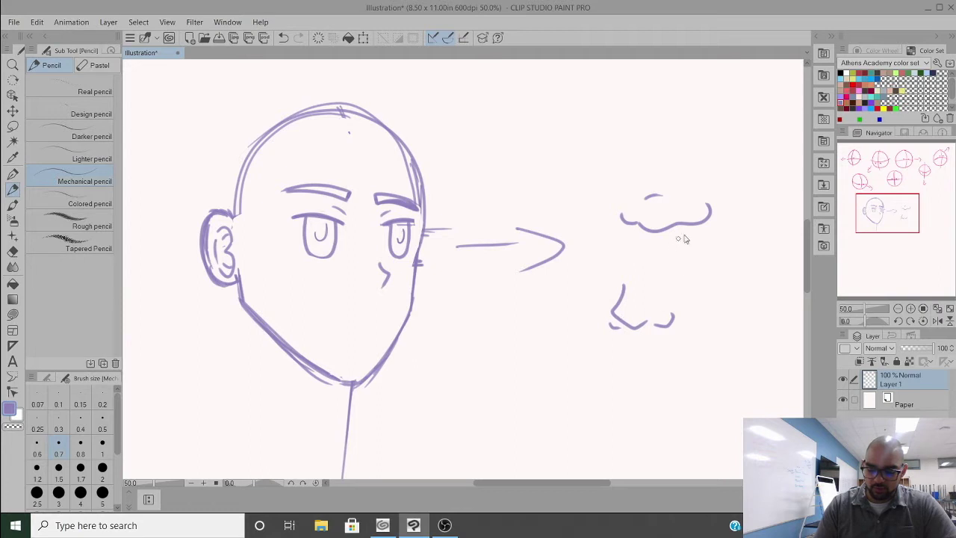
{"action": "key", "text": "ctrl+z"}
{"action": "key", "text": "ctrl+z"}
{"action": "key", "text": "ctrl+z"}
{"action": "key", "text": "ctrl+z"}
{"action": "key", "text": "ctrl+z"}
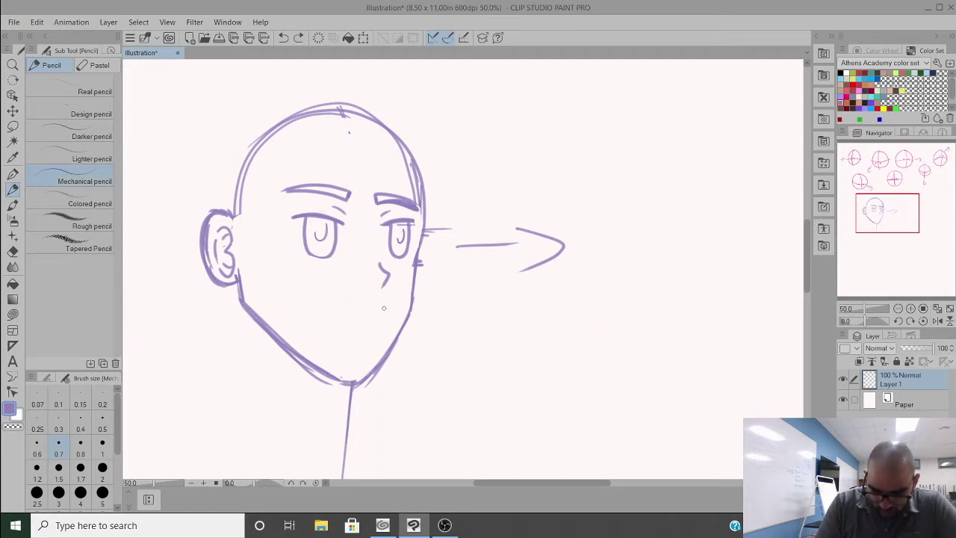
Step: Draw a slightly downturned curved mouth below the nose, and erase the stray guideline ends along the far side of the face
{"action": "mouse_move", "coordinate": [384, 307]}
{"action": "left_mouse_down"}
{"action": "mouse_move", "coordinate": [307, 312]}
{"action": "mouse_move", "coordinate": [375, 313]}
{"action": "left_mouse_up"}
{"action": "key", "text": "ctrl+z"}
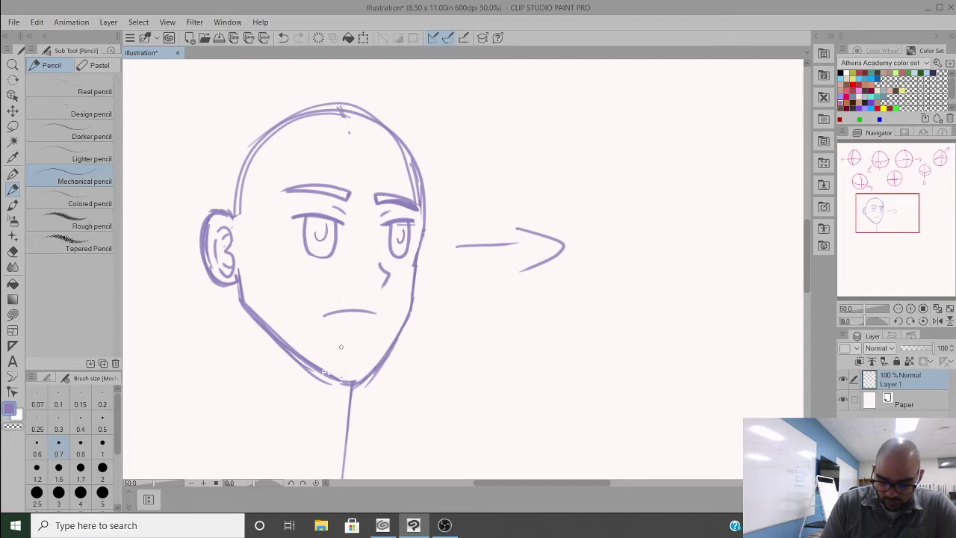
Step: Sketch a small chin detail below the mouth, and undo it
{"action": "mouse_move", "coordinate": [337, 344]}
{"action": "left_mouse_down"}
{"action": "mouse_move", "coordinate": [371, 338]}
{"action": "mouse_move", "coordinate": [355, 373]}
{"action": "left_mouse_up"}
{"action": "key", "text": "ctrl+z"}
{"action": "key", "text": "ctrl+z"}
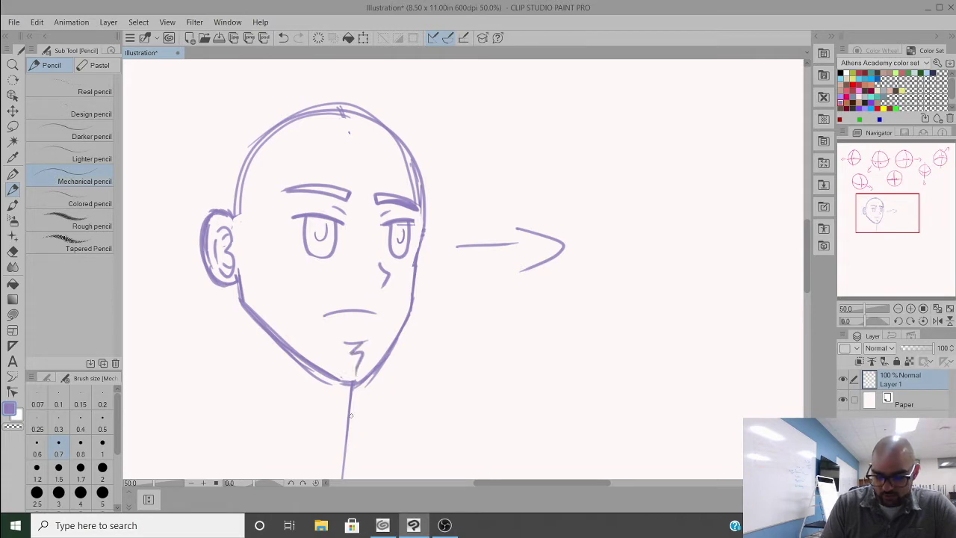
{"action": "key", "text": "ctrl+z"}
{"action": "key", "text": "ctrl+z"}
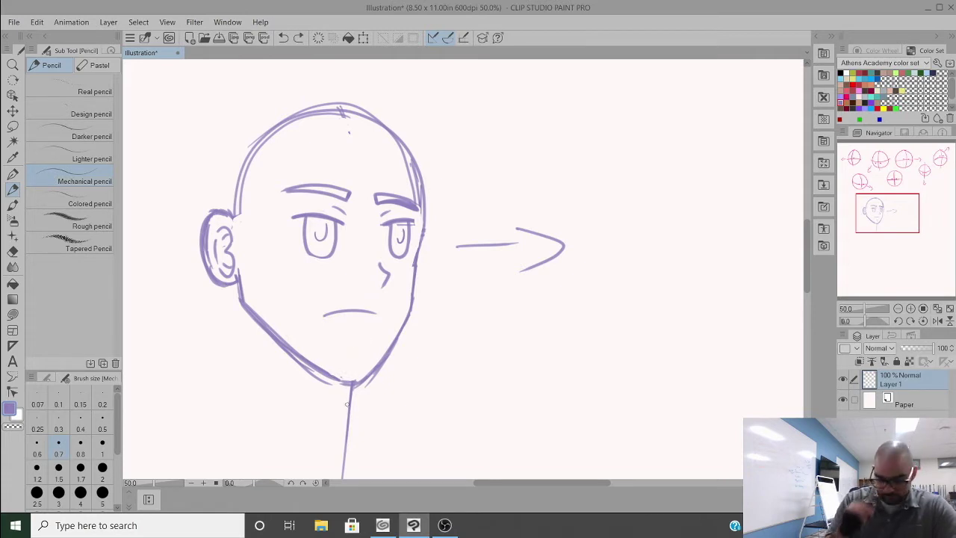
Step: Erase the stray dot on the forehead of the large head
{"action": "left_click_drag", "start_coordinate": [478, 311], "coordinate": [538, 369]}
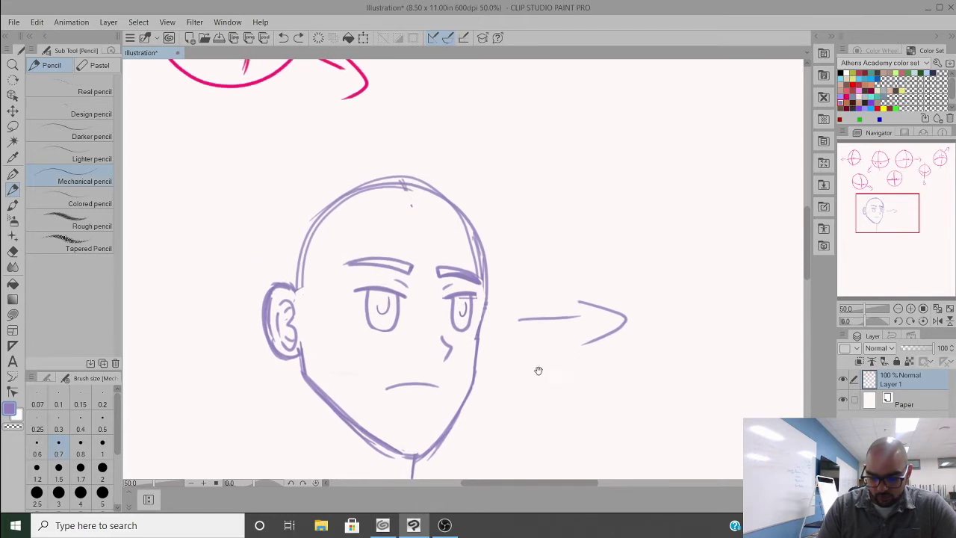
{"action": "left_click", "coordinate": [411, 206]}
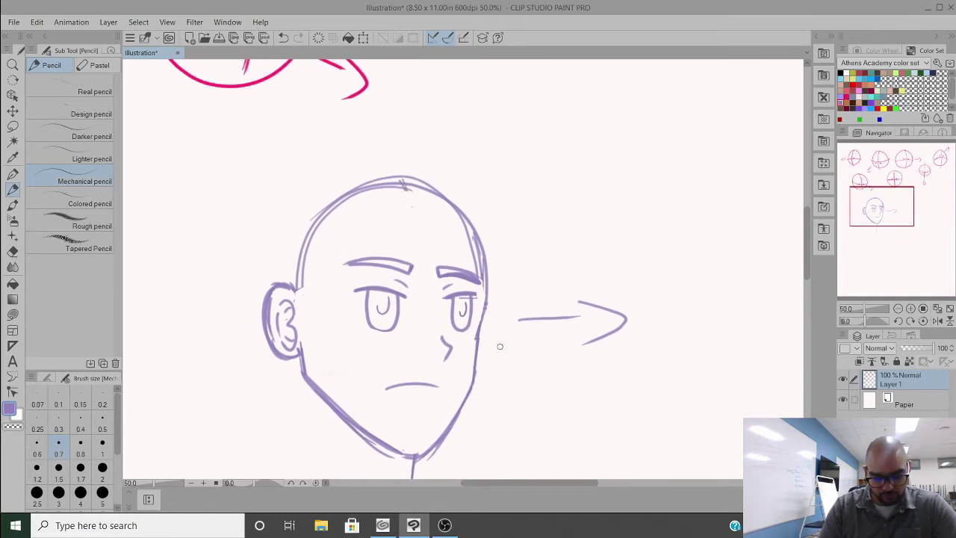
{"action": "left_click_drag", "start_coordinate": [512, 365], "coordinate": [454, 285]}
{"action": "scroll", "coordinate": [411, 301], "scroll_direction": "down", "scroll_amount": 3}
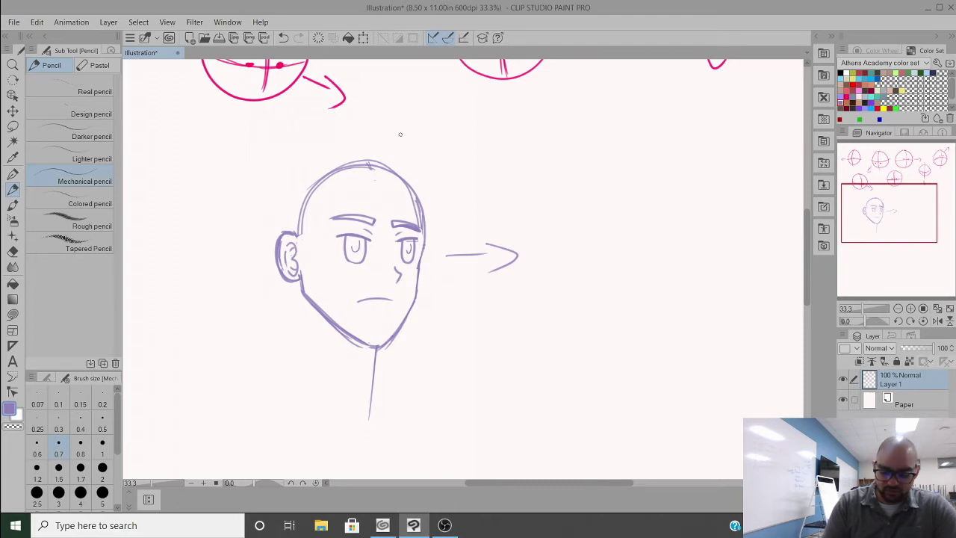
Step: Sketch a loose teal-green hair outline around the large head, undo it, and return to the purple drawing colour
{"action": "left_click", "coordinate": [878, 73]}
{"action": "mouse_move", "coordinate": [285, 230]}
{"action": "left_mouse_down"}
{"action": "mouse_move", "coordinate": [320, 241]}
{"action": "mouse_move", "coordinate": [341, 208]}
{"action": "mouse_move", "coordinate": [416, 218]}
{"action": "mouse_move", "coordinate": [438, 247]}
{"action": "left_mouse_up"}
{"action": "mouse_move", "coordinate": [422, 284]}
{"action": "left_mouse_down"}
{"action": "mouse_move", "coordinate": [458, 213]}
{"action": "mouse_move", "coordinate": [426, 154]}
{"action": "mouse_move", "coordinate": [359, 131]}
{"action": "mouse_move", "coordinate": [263, 153]}
{"action": "mouse_move", "coordinate": [228, 240]}
{"action": "mouse_move", "coordinate": [226, 317]}
{"action": "mouse_move", "coordinate": [268, 332]}
{"action": "mouse_move", "coordinate": [300, 325]}
{"action": "left_mouse_up"}
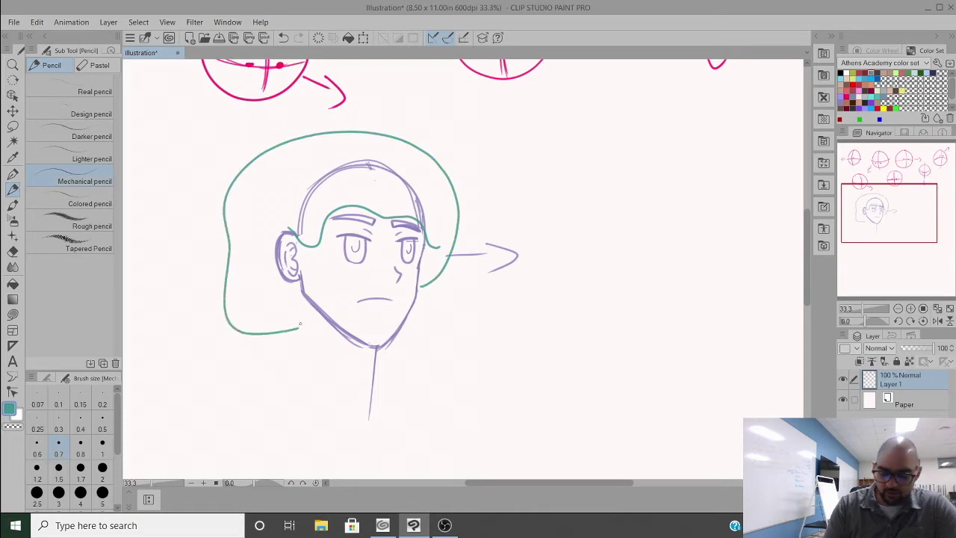
{"action": "key", "text": "ctrl+z"}
{"action": "key", "text": "ctrl+z"}
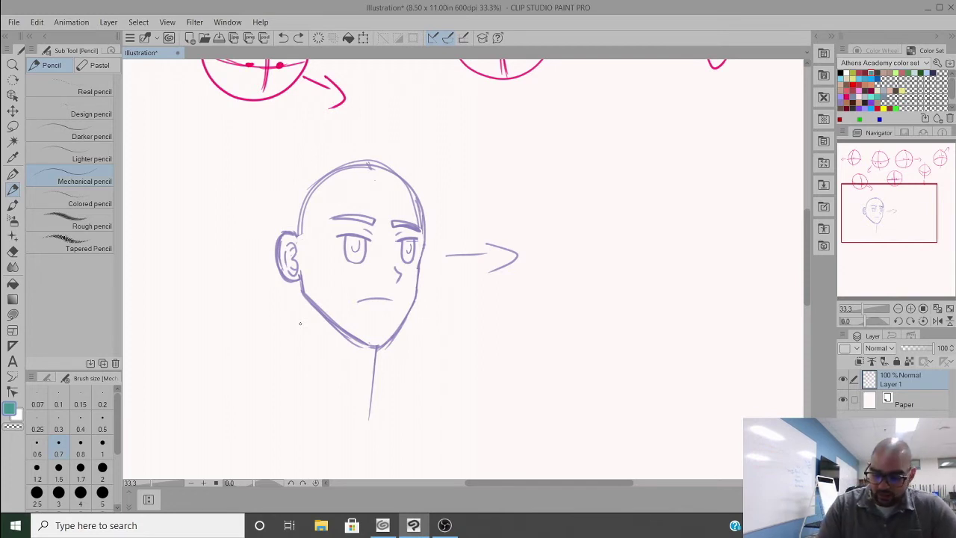
{"action": "key", "text": "x"}
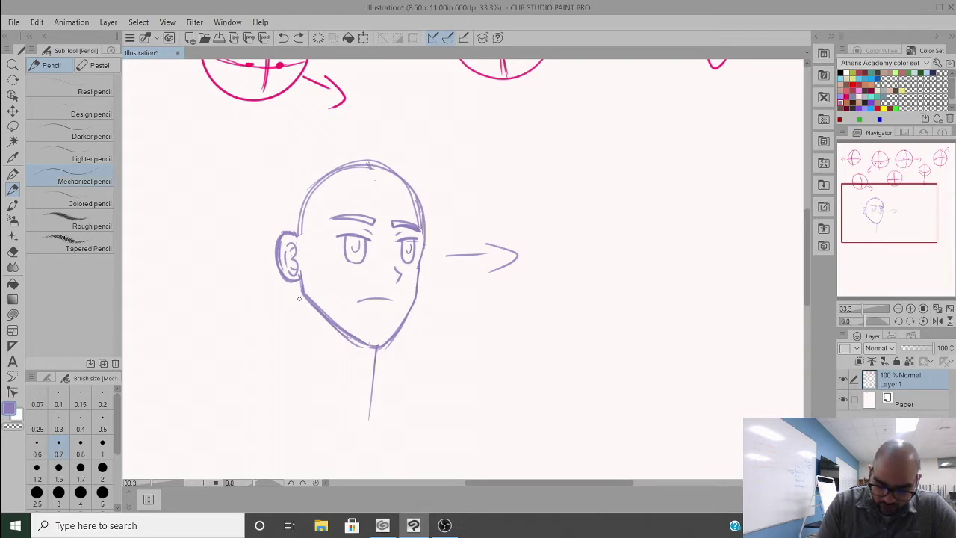
Step: Erase the large head's angular jaw and chin, and redraw them as a softer, rounder curve
{"action": "mouse_move", "coordinate": [309, 290]}
{"action": "left_mouse_down"}
{"action": "mouse_move", "coordinate": [301, 312]}
{"action": "mouse_move", "coordinate": [318, 302]}
{"action": "mouse_move", "coordinate": [355, 348]}
{"action": "mouse_move", "coordinate": [352, 323]}
{"action": "mouse_move", "coordinate": [361, 351]}
{"action": "left_mouse_up"}
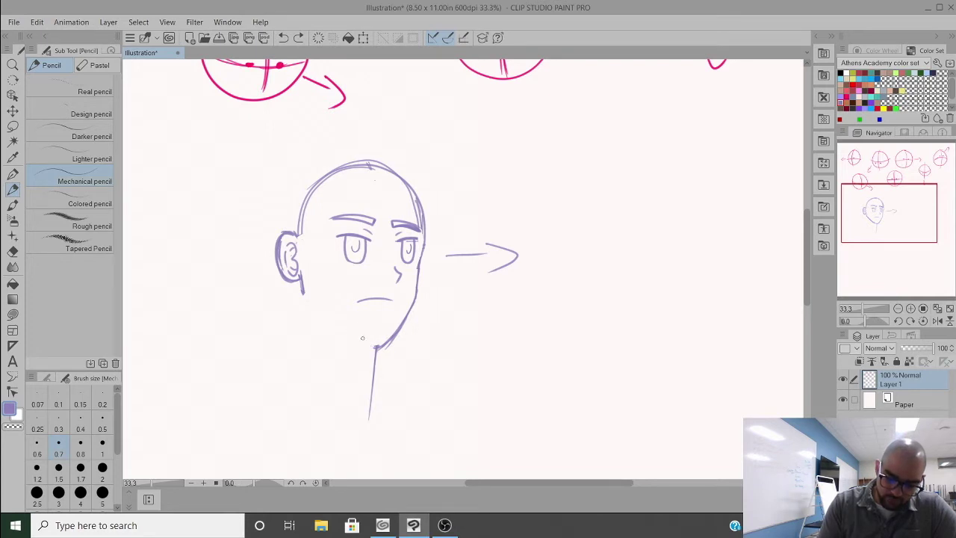
{"action": "left_click_drag", "start_coordinate": [308, 292], "coordinate": [301, 278]}
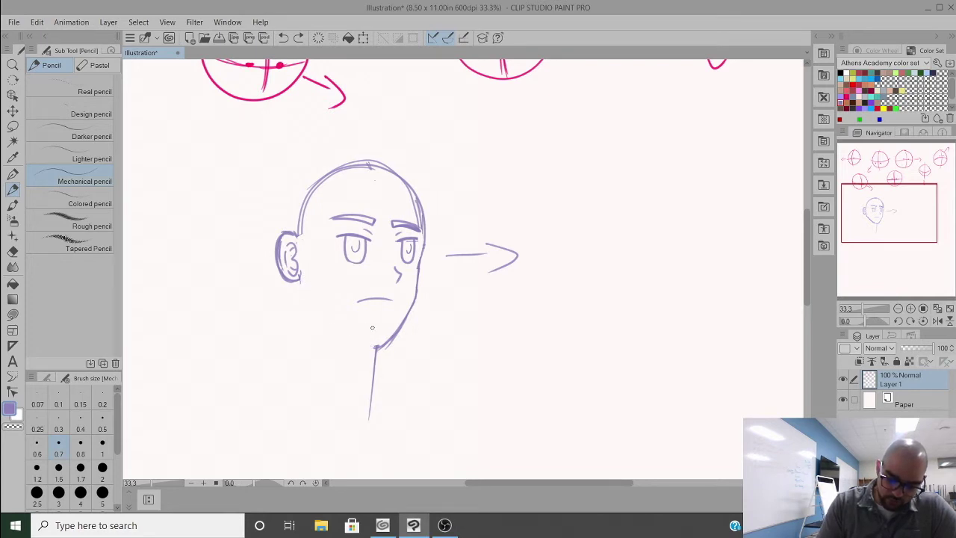
{"action": "mouse_move", "coordinate": [380, 345]}
{"action": "left_mouse_down"}
{"action": "mouse_move", "coordinate": [391, 333]}
{"action": "mouse_move", "coordinate": [369, 347]}
{"action": "mouse_move", "coordinate": [384, 329]}
{"action": "left_mouse_up"}
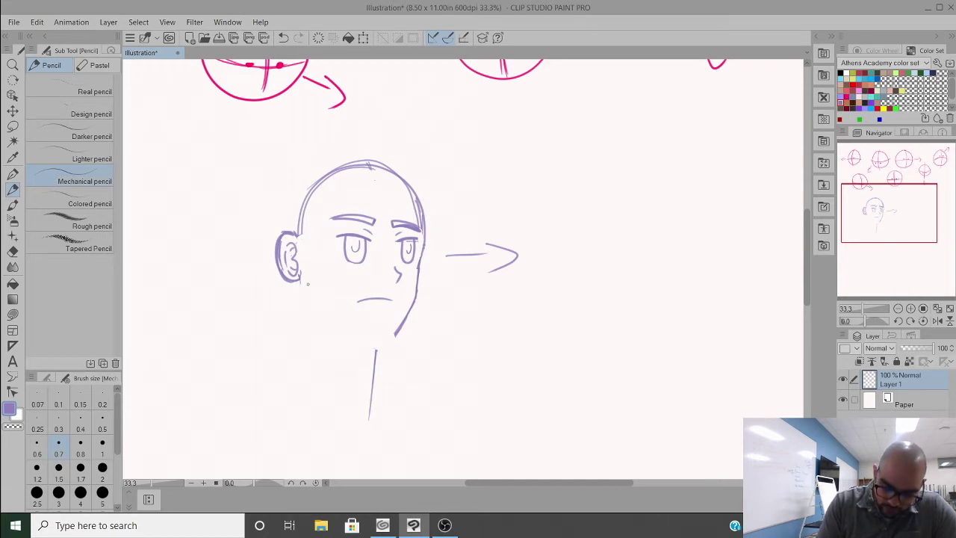
{"action": "mouse_move", "coordinate": [308, 284]}
{"action": "left_mouse_down"}
{"action": "mouse_move", "coordinate": [367, 338]}
{"action": "mouse_move", "coordinate": [387, 339]}
{"action": "mouse_move", "coordinate": [404, 319]}
{"action": "left_mouse_up"}
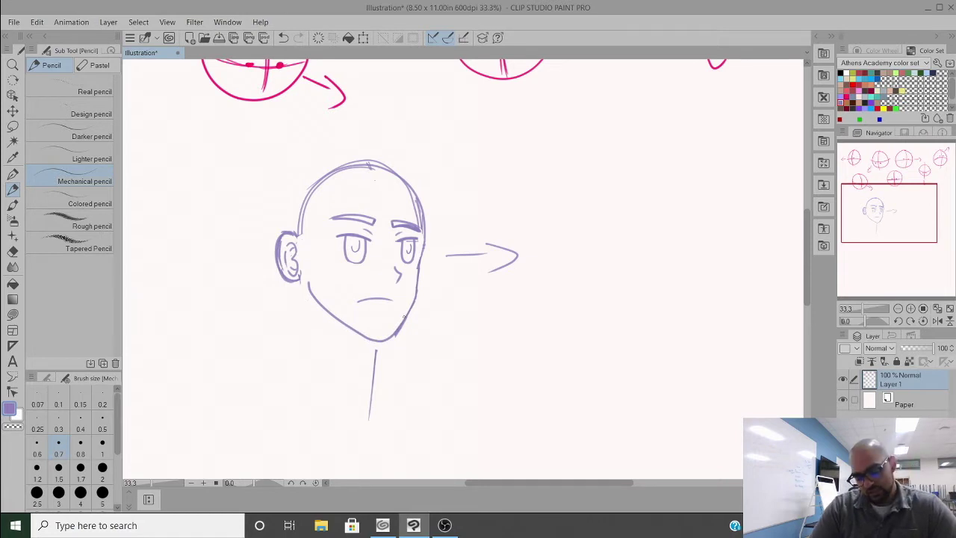
Step: Compare the rounded jaw with the erased state using undo and redo, and restore the original angular jaw
{"action": "key", "text": "ctrl+z"}
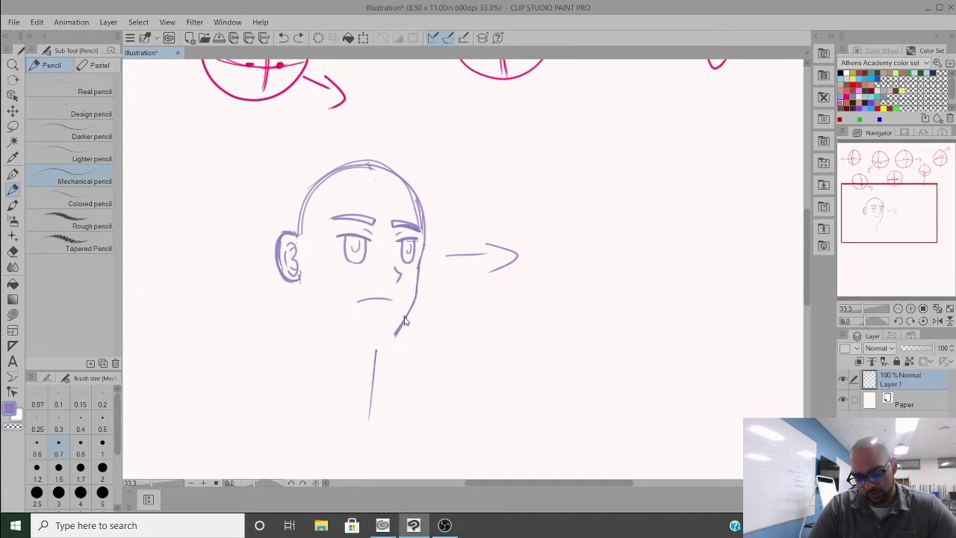
{"action": "key", "text": "ctrl+z"}
{"action": "key", "text": "ctrl+y"}
{"action": "key", "text": "ctrl+y"}
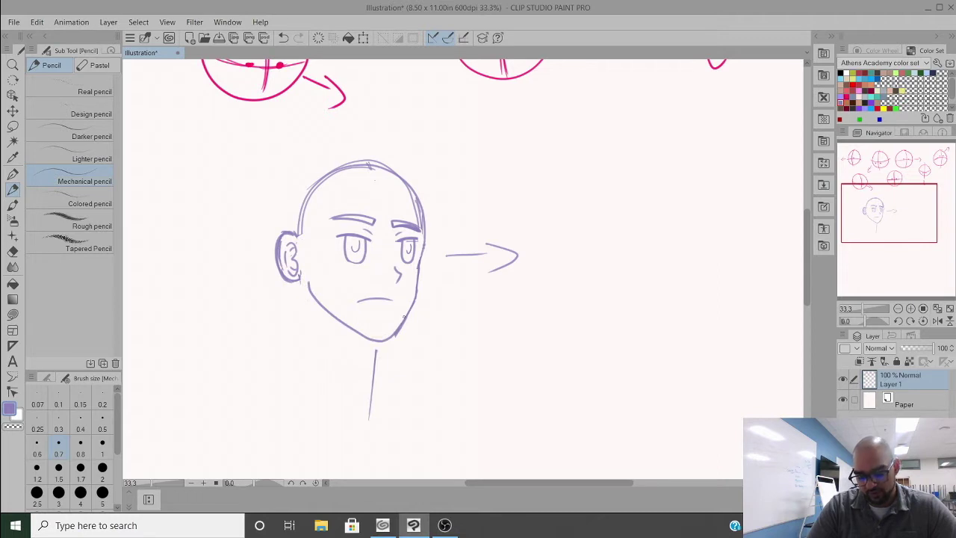
{"action": "key", "text": "ctrl+z"}
{"action": "key", "text": "ctrl+z"}
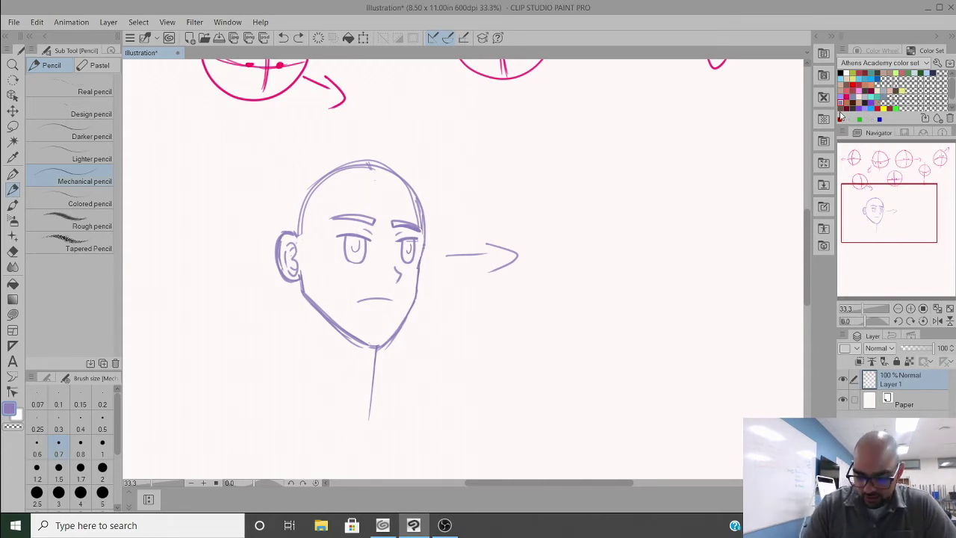
Step: Sketch a smaller head beyond the arrow looking down-left, with a circle, curved guidelines, pointed jaw and ear outline
{"action": "key", "text": "ctrl+minus"}
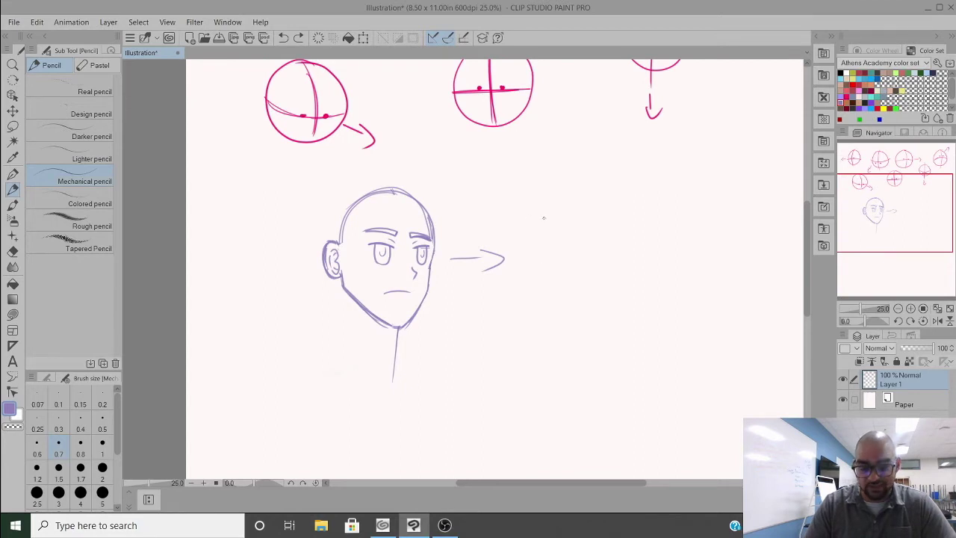
{"action": "key", "text": "ctrl+minus"}
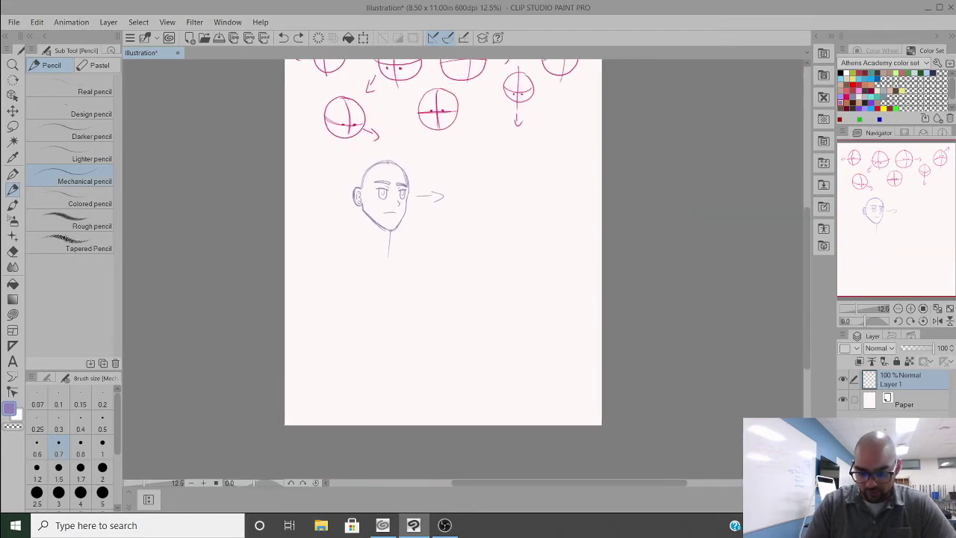
{"action": "scroll", "coordinate": [481, 189], "scroll_direction": "up", "scroll_amount": 4}
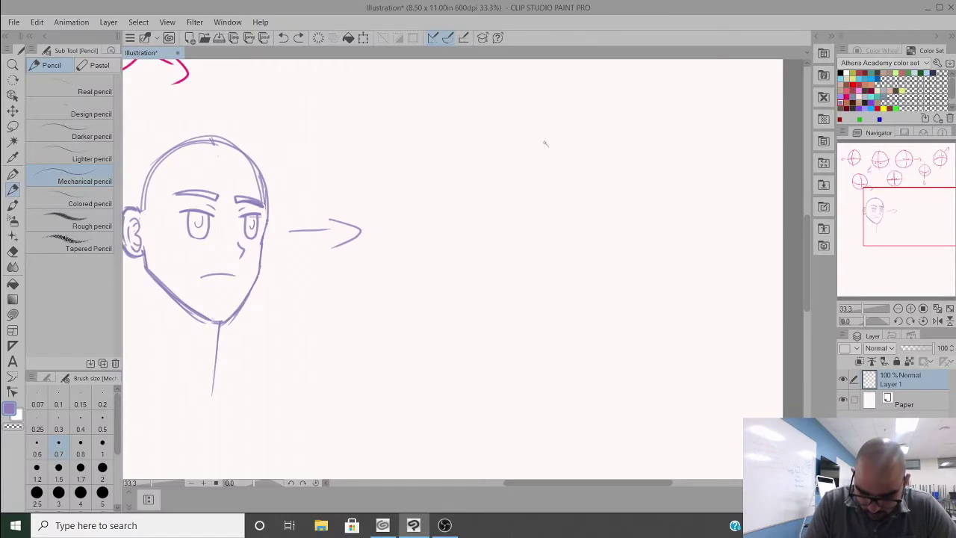
{"action": "mouse_move", "coordinate": [545, 142]}
{"action": "left_mouse_down"}
{"action": "mouse_move", "coordinate": [474, 212]}
{"action": "mouse_move", "coordinate": [544, 139]}
{"action": "mouse_move", "coordinate": [514, 148]}
{"action": "mouse_move", "coordinate": [502, 250]}
{"action": "left_mouse_up"}
{"action": "left_click_drag", "start_coordinate": [506, 144], "coordinate": [501, 273]}
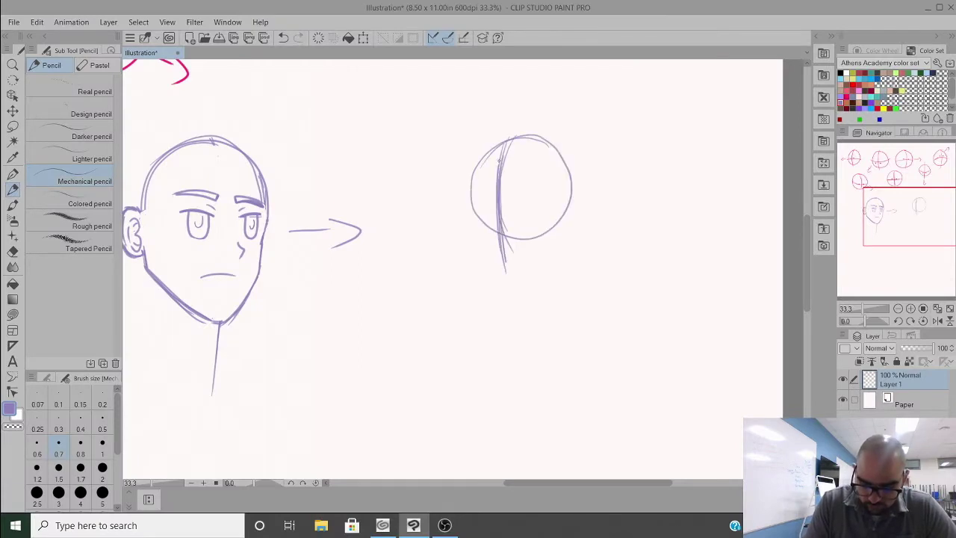
{"action": "left_click_drag", "start_coordinate": [472, 172], "coordinate": [476, 233]}
{"action": "mouse_move", "coordinate": [472, 197]}
{"action": "left_mouse_down"}
{"action": "mouse_move", "coordinate": [493, 270]}
{"action": "mouse_move", "coordinate": [537, 275]}
{"action": "mouse_move", "coordinate": [569, 220]}
{"action": "mouse_move", "coordinate": [583, 222]}
{"action": "mouse_move", "coordinate": [563, 241]}
{"action": "mouse_move", "coordinate": [548, 218]}
{"action": "mouse_move", "coordinate": [582, 212]}
{"action": "left_mouse_up"}
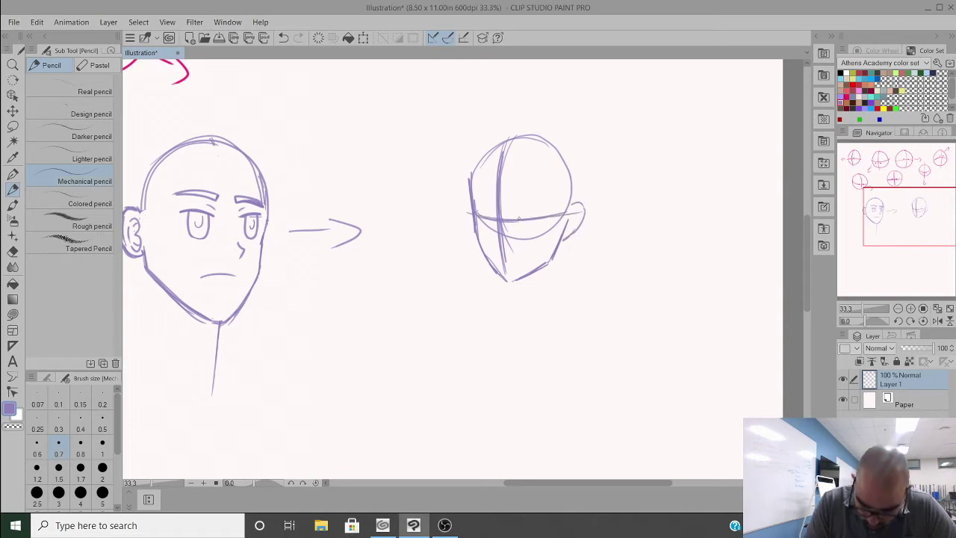
Step: Draw the eyes, nose, mouth and inner ear on the down-left-looking head, and reinforce its jaw and cranium
{"action": "left_click_drag", "start_coordinate": [512, 216], "coordinate": [538, 212]}
{"action": "mouse_move", "coordinate": [488, 213]}
{"action": "left_mouse_down"}
{"action": "mouse_move", "coordinate": [475, 212]}
{"action": "mouse_move", "coordinate": [487, 216]}
{"action": "left_mouse_up"}
{"action": "mouse_move", "coordinate": [523, 218]}
{"action": "left_mouse_down"}
{"action": "mouse_move", "coordinate": [527, 228]}
{"action": "mouse_move", "coordinate": [533, 218]}
{"action": "left_mouse_up"}
{"action": "left_click_drag", "start_coordinate": [474, 216], "coordinate": [517, 263]}
{"action": "mouse_move", "coordinate": [505, 281]}
{"action": "left_mouse_down"}
{"action": "mouse_move", "coordinate": [537, 270]}
{"action": "mouse_move", "coordinate": [554, 248]}
{"action": "left_mouse_up"}
{"action": "left_click_drag", "start_coordinate": [572, 212], "coordinate": [569, 241]}
{"action": "left_click_drag", "start_coordinate": [497, 136], "coordinate": [471, 179]}
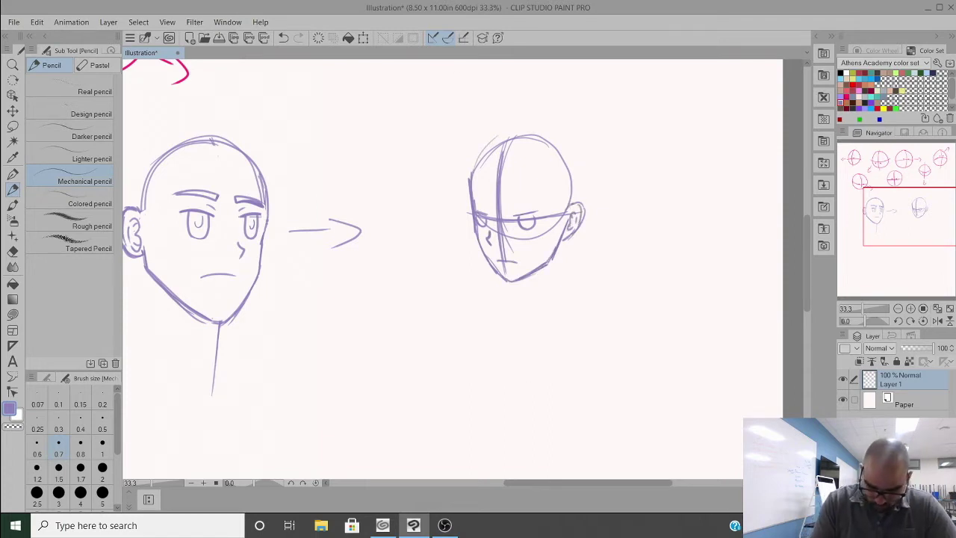
Step: Draw a construction circle for another head below the arrow, and add eyebrows and pupils to the down-left-looking head
{"action": "mouse_move", "coordinate": [429, 323]}
{"action": "left_mouse_down"}
{"action": "mouse_move", "coordinate": [400, 328]}
{"action": "mouse_move", "coordinate": [430, 323]}
{"action": "left_mouse_up"}
{"action": "left_click_drag", "start_coordinate": [386, 381], "coordinate": [461, 382]}
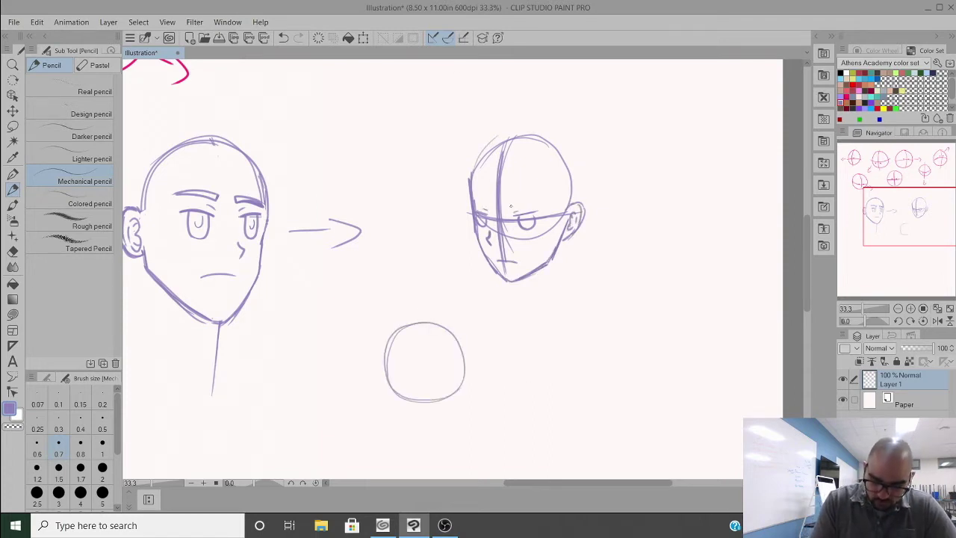
{"action": "left_click_drag", "start_coordinate": [511, 206], "coordinate": [546, 197]}
{"action": "mouse_move", "coordinate": [473, 206]}
{"action": "left_mouse_down"}
{"action": "mouse_move", "coordinate": [493, 198]}
{"action": "mouse_move", "coordinate": [527, 224]}
{"action": "left_mouse_up"}
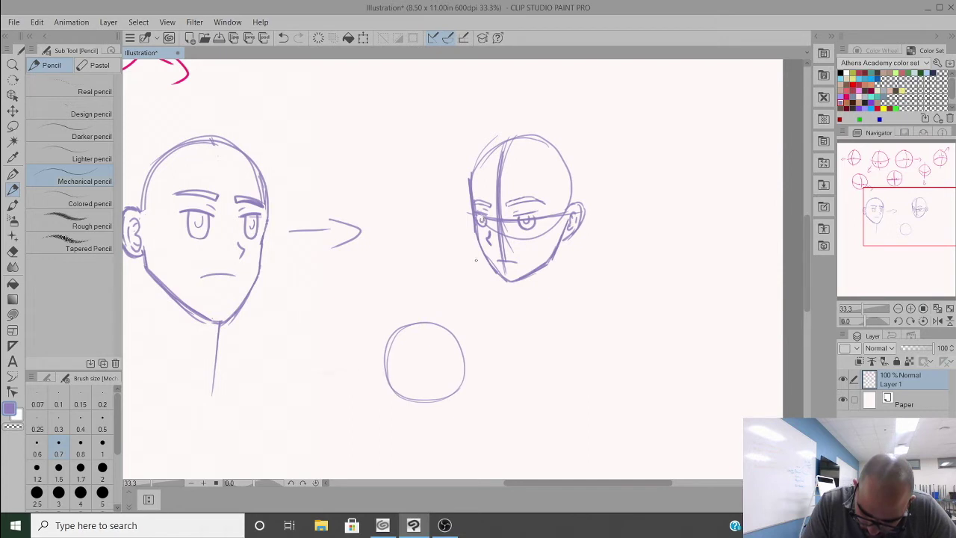
{"action": "key", "text": "ctrl+z"}
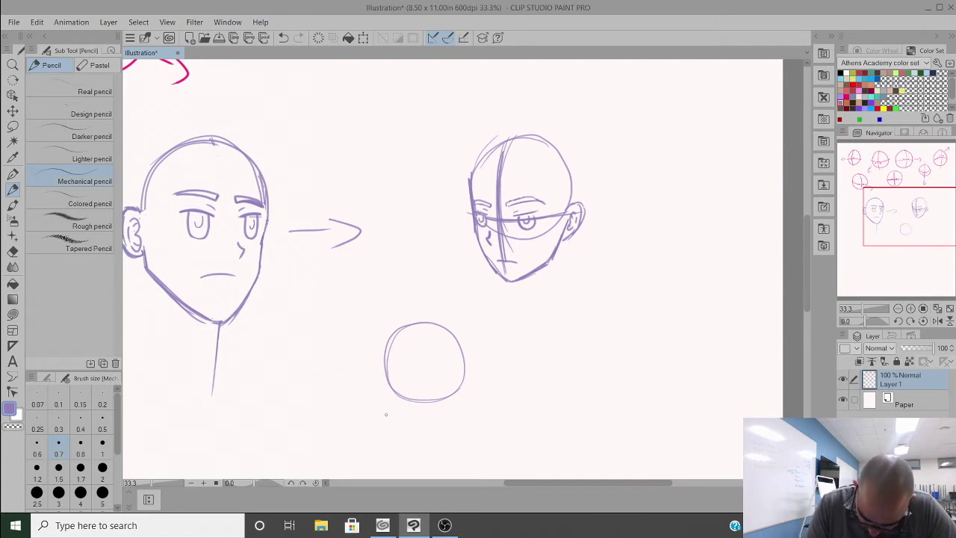
Step: Add upward-curving guidelines and a short raised jaw to the new circle, turning that head up and to the right
{"action": "left_click_drag", "start_coordinate": [429, 329], "coordinate": [436, 418]}
{"action": "left_click_drag", "start_coordinate": [389, 386], "coordinate": [453, 366]}
{"action": "left_click_drag", "start_coordinate": [431, 325], "coordinate": [433, 439]}
{"action": "mouse_move", "coordinate": [386, 345]}
{"action": "left_mouse_down"}
{"action": "mouse_move", "coordinate": [403, 418]}
{"action": "mouse_move", "coordinate": [451, 423]}
{"action": "left_mouse_up"}
{"action": "mouse_move", "coordinate": [452, 423]}
{"action": "left_mouse_down"}
{"action": "mouse_move", "coordinate": [462, 370]}
{"action": "mouse_move", "coordinate": [448, 426]}
{"action": "left_mouse_up"}
{"action": "key", "text": "ctrl+z"}
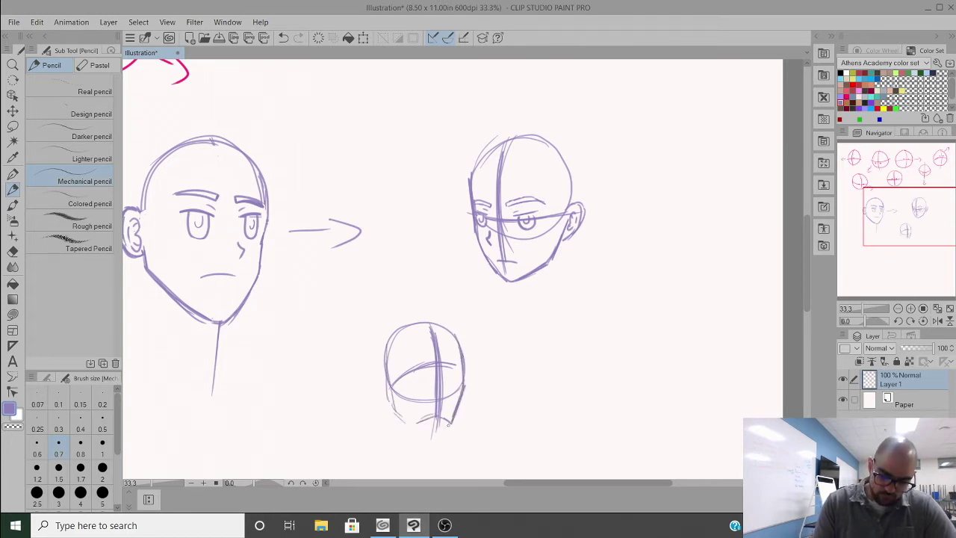
Step: Draw the ear, eyes, nose and mouth on the upward-looking head, and shade the area under its jaw
{"action": "left_click_drag", "start_coordinate": [390, 394], "coordinate": [406, 423]}
{"action": "mouse_move", "coordinate": [386, 367]}
{"action": "left_mouse_down"}
{"action": "mouse_move", "coordinate": [378, 404]}
{"action": "mouse_move", "coordinate": [390, 409]}
{"action": "mouse_move", "coordinate": [430, 354]}
{"action": "mouse_move", "coordinate": [455, 363]}
{"action": "left_mouse_up"}
{"action": "mouse_move", "coordinate": [435, 366]}
{"action": "left_mouse_down"}
{"action": "mouse_move", "coordinate": [442, 401]}
{"action": "mouse_move", "coordinate": [430, 389]}
{"action": "mouse_move", "coordinate": [445, 401]}
{"action": "mouse_move", "coordinate": [425, 409]}
{"action": "mouse_move", "coordinate": [447, 425]}
{"action": "mouse_move", "coordinate": [445, 447]}
{"action": "mouse_move", "coordinate": [421, 432]}
{"action": "mouse_move", "coordinate": [398, 439]}
{"action": "mouse_move", "coordinate": [405, 418]}
{"action": "mouse_move", "coordinate": [431, 412]}
{"action": "left_mouse_up"}
Step: Sketch a third small head turned left, with a circle, slightly tilted crossing guidelines, angular jaw and ear outline
{"action": "mouse_move", "coordinate": [629, 278]}
{"action": "left_mouse_down"}
{"action": "mouse_move", "coordinate": [577, 373]}
{"action": "mouse_move", "coordinate": [612, 278]}
{"action": "mouse_move", "coordinate": [601, 377]}
{"action": "left_mouse_up"}
{"action": "left_click_drag", "start_coordinate": [566, 345], "coordinate": [673, 325]}
{"action": "left_click_drag", "start_coordinate": [602, 278], "coordinate": [607, 407]}
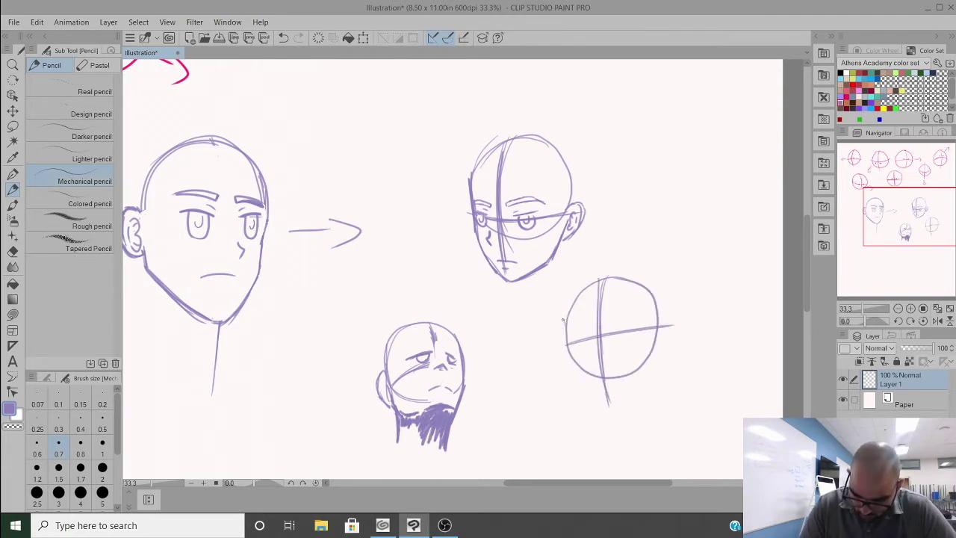
{"action": "mouse_move", "coordinate": [563, 319]}
{"action": "left_mouse_down"}
{"action": "mouse_move", "coordinate": [605, 412]}
{"action": "mouse_move", "coordinate": [662, 351]}
{"action": "mouse_move", "coordinate": [677, 315]}
{"action": "mouse_move", "coordinate": [665, 360]}
{"action": "left_mouse_up"}
{"action": "key", "text": "ctrl+z"}
Step: Draw two half-lidded eyes and a small nose on the third head, undoing the strokes that miss
{"action": "left_click_drag", "start_coordinate": [610, 326], "coordinate": [635, 323]}
{"action": "mouse_move", "coordinate": [617, 328]}
{"action": "left_mouse_down"}
{"action": "mouse_move", "coordinate": [628, 337]}
{"action": "mouse_move", "coordinate": [635, 323]}
{"action": "left_mouse_up"}
{"action": "key", "text": "ctrl+z"}
{"action": "key", "text": "ctrl+z"}
{"action": "mouse_move", "coordinate": [618, 327]}
{"action": "left_mouse_down"}
{"action": "mouse_move", "coordinate": [626, 339]}
{"action": "mouse_move", "coordinate": [634, 327]}
{"action": "left_mouse_up"}
{"action": "key", "text": "ctrl+z"}
{"action": "left_click_drag", "start_coordinate": [571, 333], "coordinate": [593, 328]}
{"action": "mouse_move", "coordinate": [576, 332]}
{"action": "left_mouse_down"}
{"action": "mouse_move", "coordinate": [590, 331]}
{"action": "mouse_move", "coordinate": [598, 363]}
{"action": "left_mouse_up"}
{"action": "key", "text": "ctrl+z"}
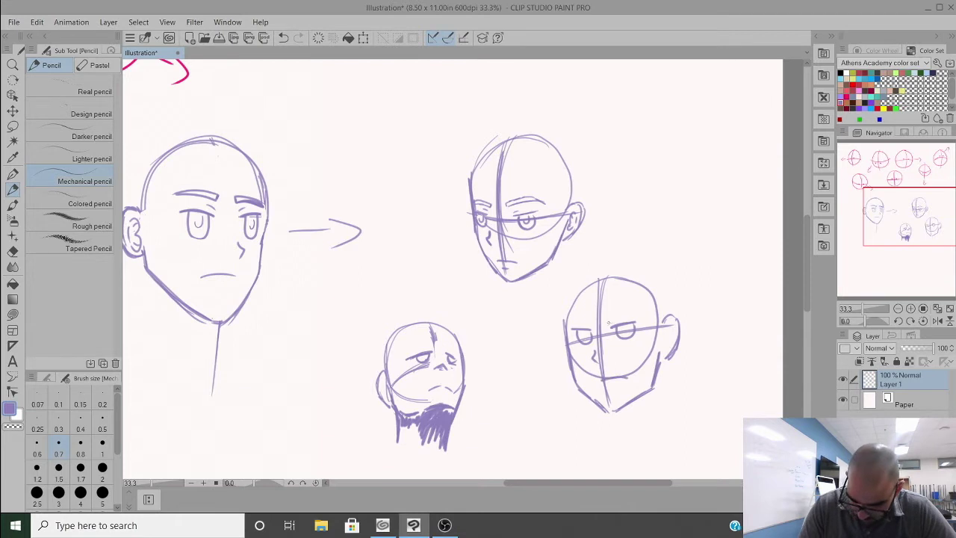
Step: Add angular eyebrows, a short mouth and inner ear lines to the third head, and detail the upward-looking head's ear
{"action": "mouse_move", "coordinate": [605, 313]}
{"action": "left_mouse_down"}
{"action": "mouse_move", "coordinate": [637, 312]}
{"action": "mouse_move", "coordinate": [567, 320]}
{"action": "left_mouse_up"}
{"action": "left_click_drag", "start_coordinate": [608, 389], "coordinate": [620, 389]}
{"action": "left_click_drag", "start_coordinate": [670, 326], "coordinate": [668, 342]}
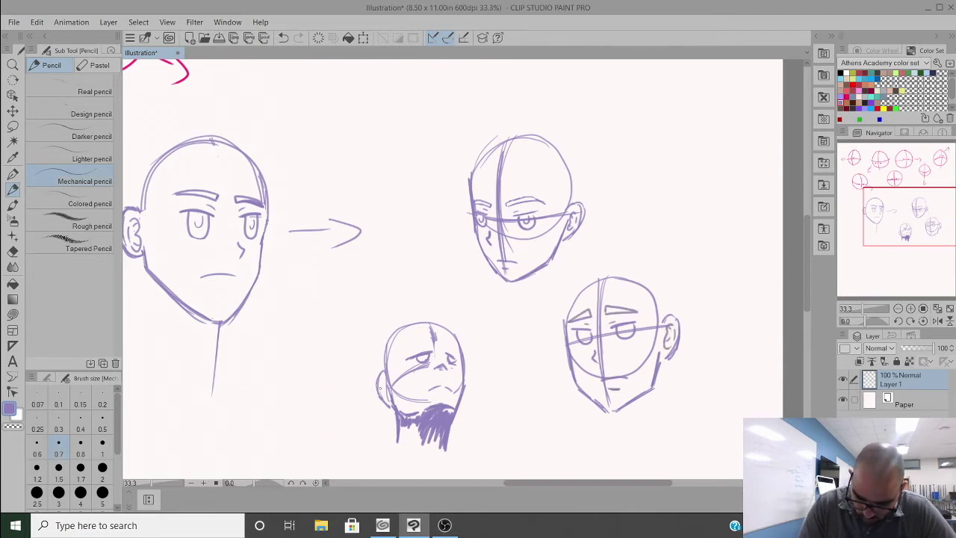
{"action": "left_click_drag", "start_coordinate": [381, 377], "coordinate": [387, 397]}
Step: Sketch another head near the page's left edge facing slightly up-right, with a circle, curved guidelines, jaw and ear outline
{"action": "scroll", "coordinate": [622, 140], "scroll_direction": "down", "scroll_amount": 1}
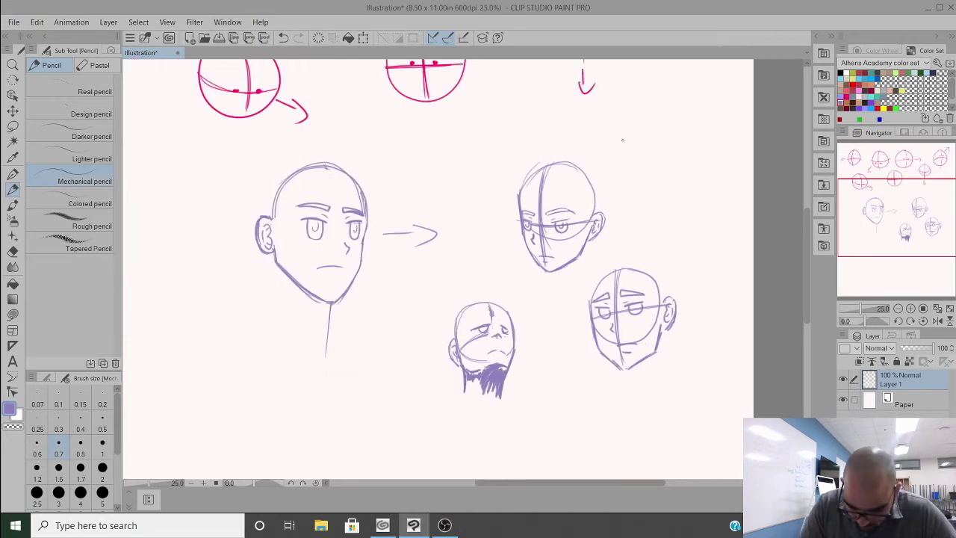
{"action": "left_click_drag", "start_coordinate": [622, 140], "coordinate": [771, 133]}
{"action": "mouse_move", "coordinate": [340, 282]}
{"action": "left_mouse_down"}
{"action": "mouse_move", "coordinate": [297, 345]}
{"action": "mouse_move", "coordinate": [340, 281]}
{"action": "mouse_move", "coordinate": [346, 389]}
{"action": "left_mouse_up"}
{"action": "left_click_drag", "start_coordinate": [290, 342], "coordinate": [366, 334]}
{"action": "left_click_drag", "start_coordinate": [371, 324], "coordinate": [346, 389]}
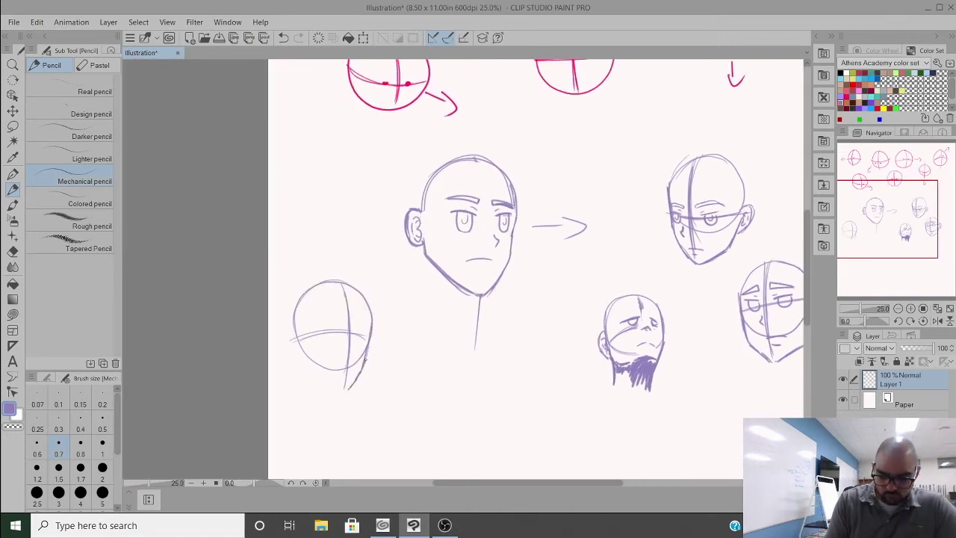
{"action": "left_click_drag", "start_coordinate": [368, 342], "coordinate": [366, 362]}
{"action": "mouse_move", "coordinate": [296, 338]}
{"action": "left_mouse_down"}
{"action": "mouse_move", "coordinate": [302, 363]}
{"action": "mouse_move", "coordinate": [346, 390]}
{"action": "left_mouse_up"}
{"action": "left_click_drag", "start_coordinate": [296, 341], "coordinate": [306, 367]}
{"action": "left_click_drag", "start_coordinate": [286, 326], "coordinate": [301, 360]}
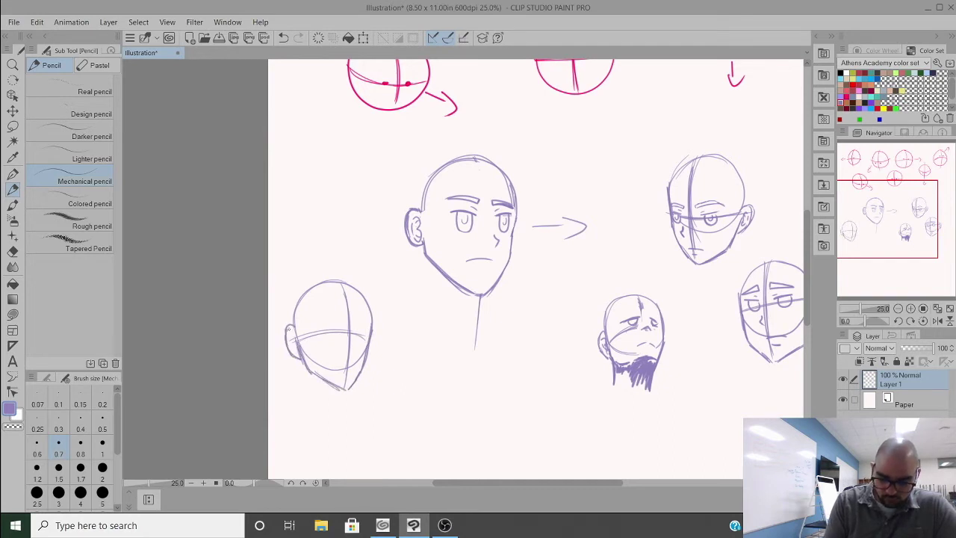
Step: Draw half-lidded eyes with pupils and arched eyebrows on the head near the page's left edge
{"action": "scroll", "coordinate": [348, 325], "scroll_direction": "up", "scroll_amount": 3}
{"action": "left_click_drag", "start_coordinate": [362, 341], "coordinate": [406, 334]}
{"action": "left_click_drag", "start_coordinate": [265, 324], "coordinate": [397, 339]}
{"action": "left_click_drag", "start_coordinate": [378, 344], "coordinate": [384, 352]}
{"action": "mouse_move", "coordinate": [307, 338]}
{"action": "left_mouse_down"}
{"action": "mouse_move", "coordinate": [312, 348]}
{"action": "mouse_move", "coordinate": [333, 314]}
{"action": "left_mouse_up"}
{"action": "left_click_drag", "start_coordinate": [360, 326], "coordinate": [409, 316]}
{"action": "mouse_move", "coordinate": [262, 303]}
{"action": "left_mouse_down"}
{"action": "mouse_move", "coordinate": [320, 292]}
{"action": "mouse_move", "coordinate": [328, 299]}
{"action": "mouse_move", "coordinate": [259, 299]}
{"action": "left_mouse_up"}
{"action": "key", "text": "ctrl+z"}
{"action": "key", "text": "ctrl+z"}
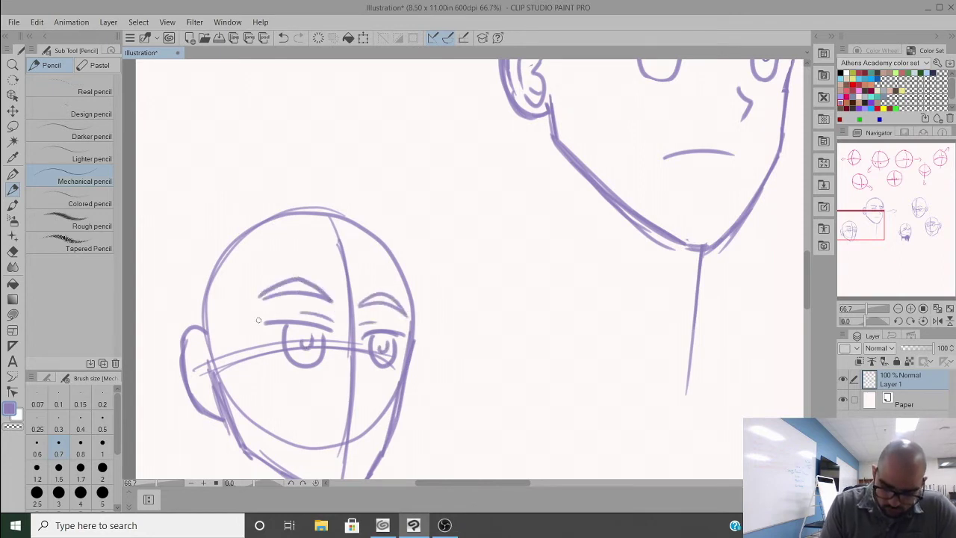
Step: Add a pointed nose, a mouth with a lower-lip line, and inner ear details to the same head
{"action": "mouse_move", "coordinate": [358, 384]}
{"action": "left_mouse_down"}
{"action": "mouse_move", "coordinate": [403, 313]}
{"action": "mouse_move", "coordinate": [401, 329]}
{"action": "left_mouse_up"}
{"action": "left_click_drag", "start_coordinate": [357, 366], "coordinate": [404, 363]}
{"action": "mouse_move", "coordinate": [248, 277]}
{"action": "left_mouse_down"}
{"action": "mouse_move", "coordinate": [236, 291]}
{"action": "mouse_move", "coordinate": [240, 318]}
{"action": "mouse_move", "coordinate": [234, 311]}
{"action": "left_mouse_up"}
{"action": "left_click_drag", "start_coordinate": [244, 258], "coordinate": [267, 350]}
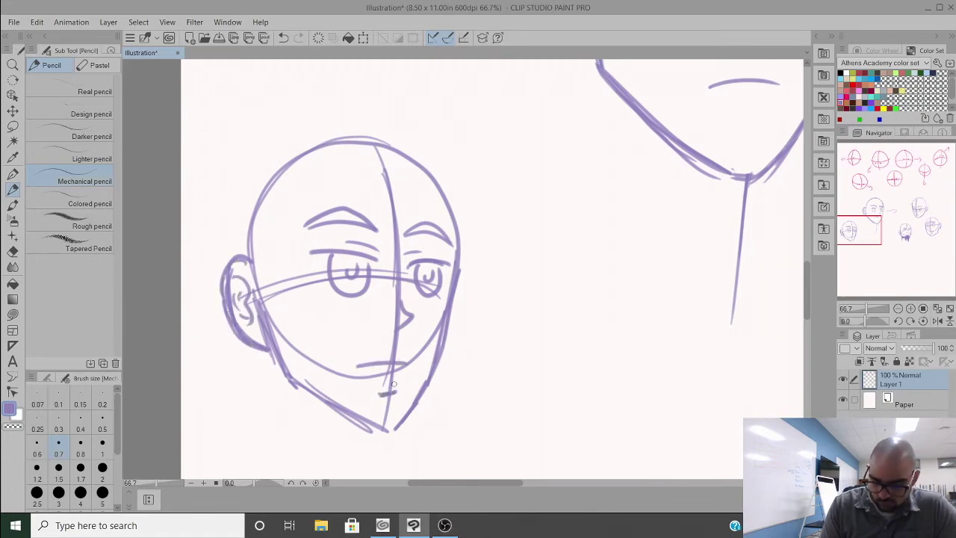
Step: Draw a construction circle for a new head directly below the large head
{"action": "scroll", "coordinate": [331, 339], "scroll_direction": "down", "scroll_amount": 2}
{"action": "left_click_drag", "start_coordinate": [523, 341], "coordinate": [373, 299]}
{"action": "mouse_move", "coordinate": [441, 263]}
{"action": "left_mouse_down"}
{"action": "mouse_move", "coordinate": [396, 256]}
{"action": "mouse_move", "coordinate": [434, 349]}
{"action": "mouse_move", "coordinate": [363, 311]}
{"action": "mouse_move", "coordinate": [404, 330]}
{"action": "left_mouse_up"}
Step: Add a straight vertical and a tilted horizontal guideline to the new circle, and sketch a pointed jaw beneath it
{"action": "left_click_drag", "start_coordinate": [406, 266], "coordinate": [406, 360]}
{"action": "left_click_drag", "start_coordinate": [363, 323], "coordinate": [454, 312]}
{"action": "left_click_drag", "start_coordinate": [363, 325], "coordinate": [448, 310]}
{"action": "left_click_drag", "start_coordinate": [363, 303], "coordinate": [395, 386]}
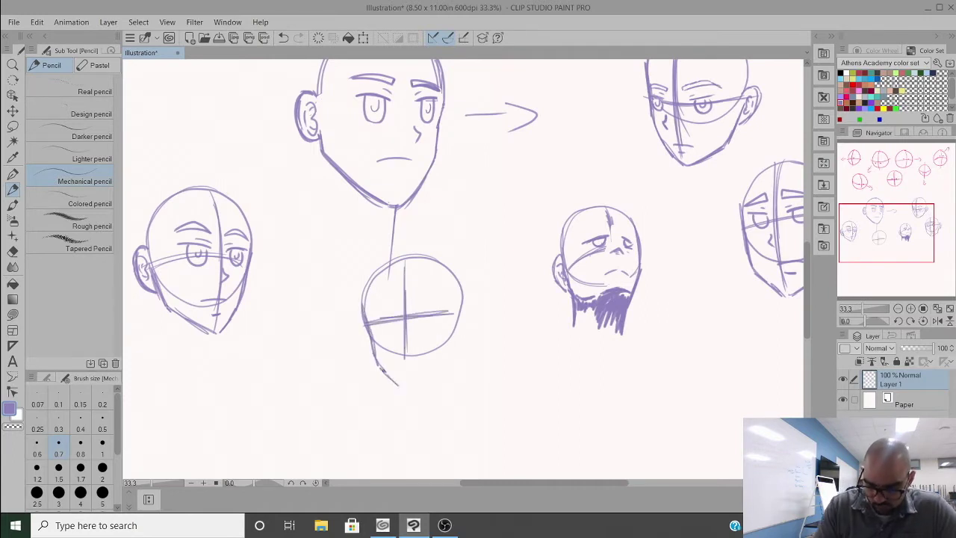
{"action": "left_click_drag", "start_coordinate": [366, 326], "coordinate": [393, 387]}
{"action": "mouse_move", "coordinate": [458, 315]}
{"action": "left_mouse_down"}
{"action": "mouse_move", "coordinate": [457, 343]}
{"action": "mouse_move", "coordinate": [428, 383]}
{"action": "left_mouse_up"}
{"action": "left_click_drag", "start_coordinate": [454, 348], "coordinate": [418, 390]}
{"action": "left_click_drag", "start_coordinate": [463, 317], "coordinate": [453, 357]}
{"action": "left_click_drag", "start_coordinate": [447, 369], "coordinate": [403, 393]}
{"action": "left_click_drag", "start_coordinate": [370, 342], "coordinate": [410, 391]}
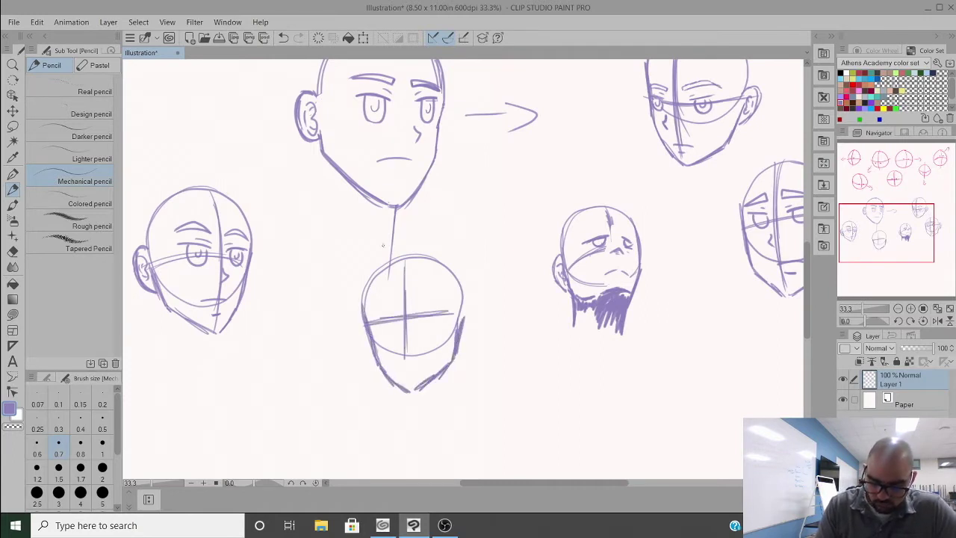
Step: Undo the new head's jaw and guidelines, and retry the straight guidelines before undoing them too
{"action": "key", "text": "ctrl+z"}
{"action": "key", "text": "ctrl+z"}
{"action": "key", "text": "ctrl+z"}
{"action": "key", "text": "ctrl+z"}
{"action": "key", "text": "ctrl+z"}
{"action": "key", "text": "ctrl+z"}
{"action": "key", "text": "ctrl+z"}
{"action": "key", "text": "ctrl+z"}
{"action": "key", "text": "ctrl+z"}
{"action": "key", "text": "ctrl+z"}
{"action": "key", "text": "ctrl+z"}
{"action": "left_click_drag", "start_coordinate": [405, 256], "coordinate": [404, 357]}
{"action": "key", "text": "ctrl+z"}
{"action": "mouse_move", "coordinate": [360, 321]}
{"action": "left_mouse_down"}
{"action": "mouse_move", "coordinate": [444, 310]}
{"action": "mouse_move", "coordinate": [398, 323]}
{"action": "mouse_move", "coordinate": [427, 322]}
{"action": "mouse_move", "coordinate": [361, 315]}
{"action": "mouse_move", "coordinate": [467, 324]}
{"action": "mouse_move", "coordinate": [437, 313]}
{"action": "left_mouse_up"}
{"action": "key", "text": "ctrl+z"}
{"action": "key", "text": "ctrl+z"}
Step: Draw curved guidelines that turn the new head up and to the left, and sketch its pointed jaw
{"action": "left_click_drag", "start_coordinate": [402, 256], "coordinate": [403, 393]}
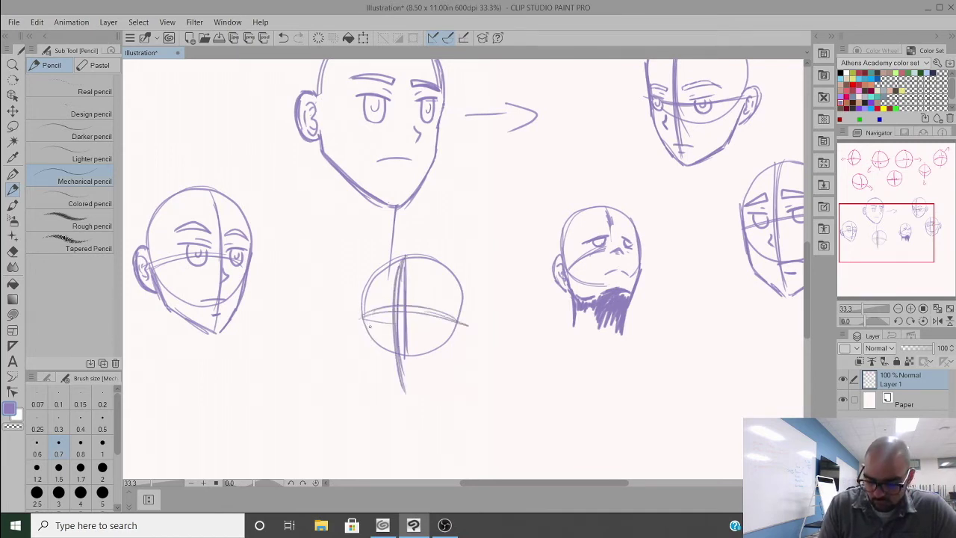
{"action": "left_click_drag", "start_coordinate": [368, 282], "coordinate": [398, 379]}
{"action": "mouse_move", "coordinate": [409, 382]}
{"action": "left_mouse_down"}
{"action": "mouse_move", "coordinate": [432, 366]}
{"action": "mouse_move", "coordinate": [457, 326]}
{"action": "left_mouse_up"}
{"action": "left_click_drag", "start_coordinate": [457, 326], "coordinate": [420, 381]}
Step: Draw both eyes with pupils and arched eyebrows on the new head below the large one
{"action": "left_click_drag", "start_coordinate": [375, 296], "coordinate": [393, 321]}
{"action": "left_click_drag", "start_coordinate": [416, 301], "coordinate": [436, 305]}
{"action": "mouse_move", "coordinate": [421, 300]}
{"action": "left_mouse_down"}
{"action": "mouse_move", "coordinate": [426, 319]}
{"action": "mouse_move", "coordinate": [388, 311]}
{"action": "mouse_move", "coordinate": [424, 313]}
{"action": "left_mouse_up"}
{"action": "left_click_drag", "start_coordinate": [374, 289], "coordinate": [443, 296]}
Step: Add a small shaded nose and a short mouth, thicken the jawline, and draw the ear of the same head
{"action": "left_click_drag", "start_coordinate": [387, 326], "coordinate": [394, 334]}
{"action": "left_click_drag", "start_coordinate": [391, 351], "coordinate": [423, 351]}
{"action": "mouse_move", "coordinate": [390, 383]}
{"action": "left_mouse_down"}
{"action": "mouse_move", "coordinate": [427, 370]}
{"action": "mouse_move", "coordinate": [457, 333]}
{"action": "left_mouse_up"}
{"action": "mouse_move", "coordinate": [463, 312]}
{"action": "left_mouse_down"}
{"action": "mouse_move", "coordinate": [472, 320]}
{"action": "mouse_move", "coordinate": [454, 346]}
{"action": "mouse_move", "coordinate": [464, 338]}
{"action": "left_mouse_up"}
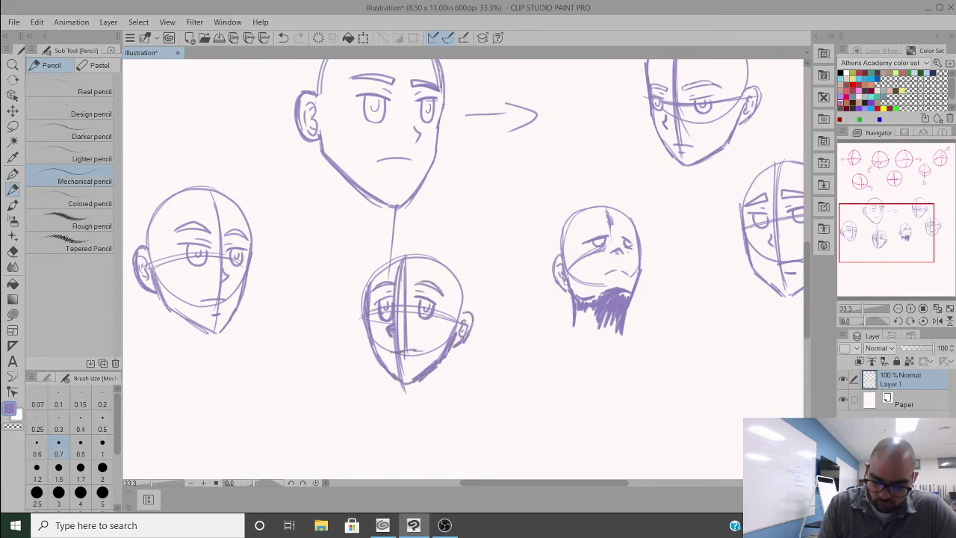
Step: Draw an up-right arrow and two slanted side lines around the upturned head, and fill in more of its neck shading
{"action": "scroll", "coordinate": [417, 416], "scroll_direction": "down", "scroll_amount": 1}
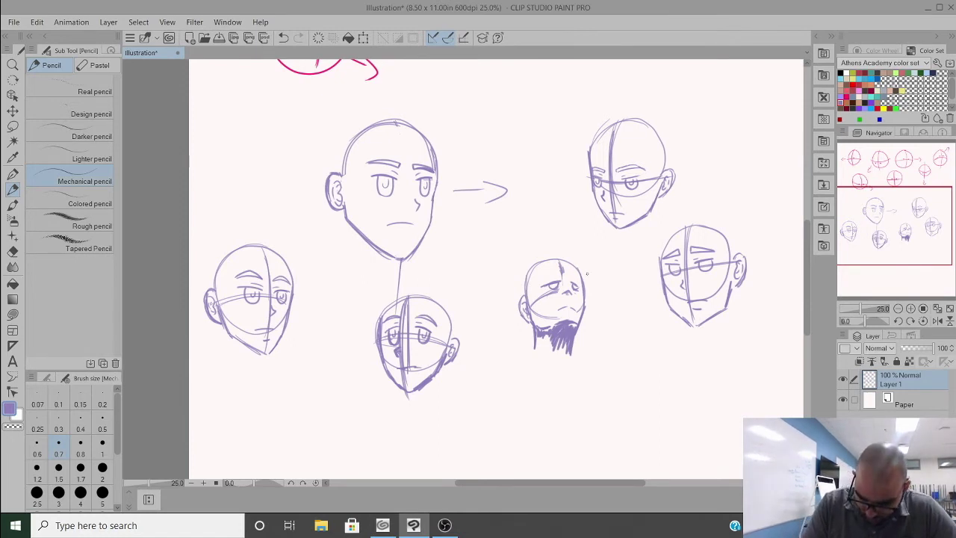
{"action": "mouse_move", "coordinate": [587, 274]}
{"action": "left_mouse_down"}
{"action": "mouse_move", "coordinate": [611, 256]}
{"action": "mouse_move", "coordinate": [622, 263]}
{"action": "left_mouse_up"}
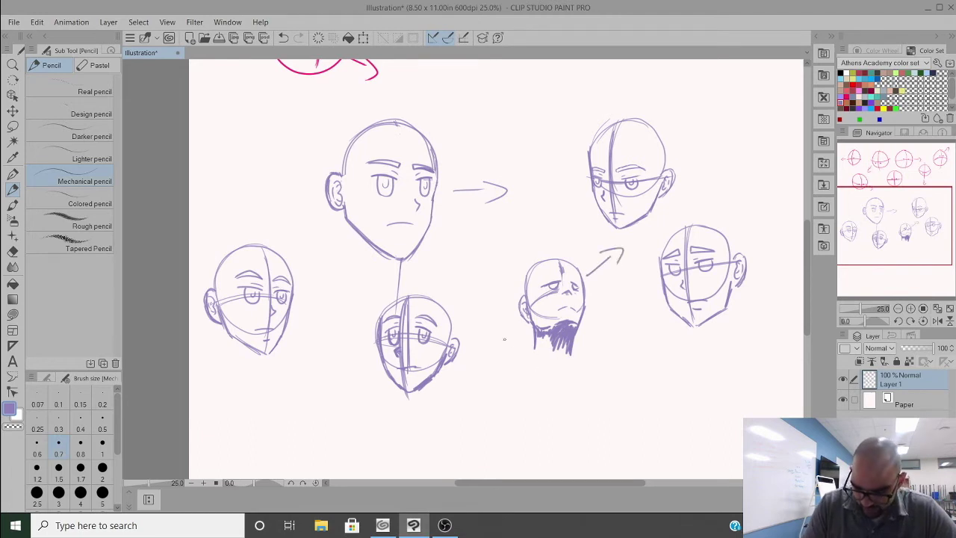
{"action": "left_click_drag", "start_coordinate": [484, 270], "coordinate": [521, 385]}
{"action": "left_click_drag", "start_coordinate": [617, 280], "coordinate": [587, 398]}
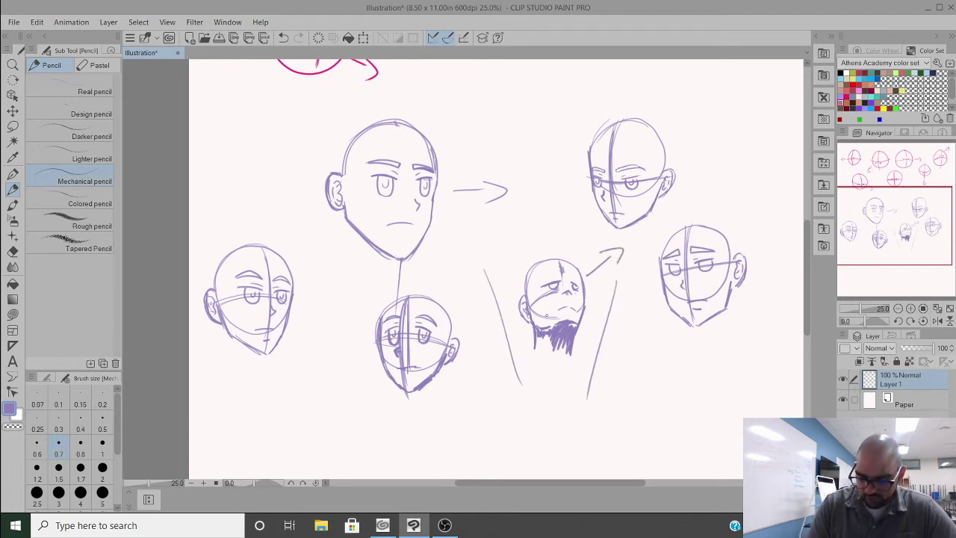
{"action": "left_click_drag", "start_coordinate": [569, 322], "coordinate": [575, 329]}
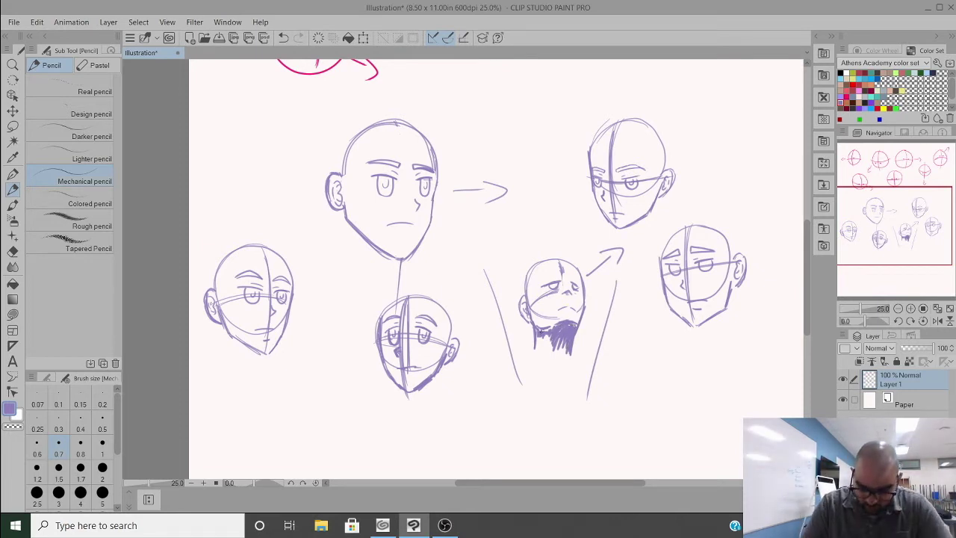
{"action": "left_click_drag", "start_coordinate": [539, 327], "coordinate": [552, 332]}
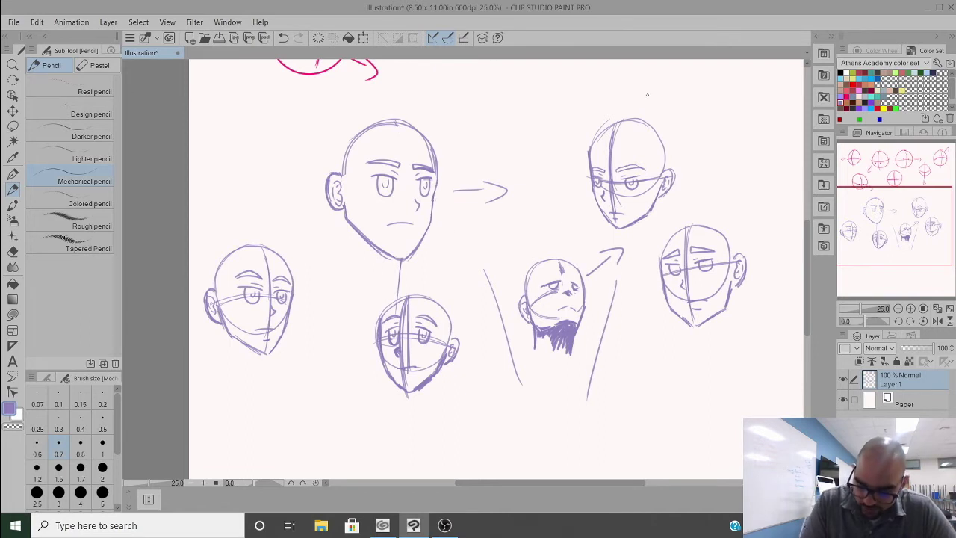
Step: Add direction arrows and short accent lines around the two right-hand heads and the two lower-left heads to mark their looking directions
{"action": "mouse_move", "coordinate": [581, 183]}
{"action": "left_mouse_down"}
{"action": "mouse_move", "coordinate": [558, 199]}
{"action": "mouse_move", "coordinate": [571, 200]}
{"action": "left_mouse_up"}
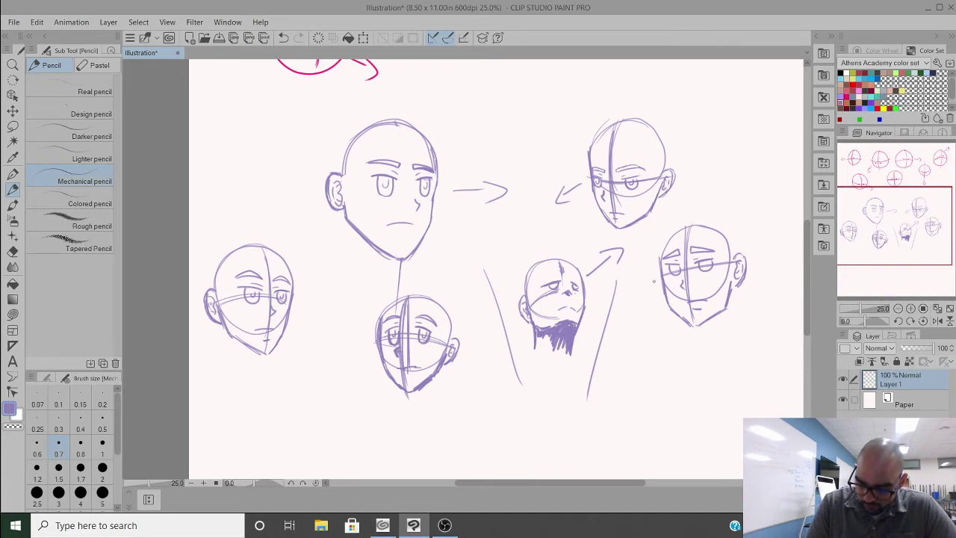
{"action": "mouse_move", "coordinate": [644, 324]}
{"action": "left_mouse_down"}
{"action": "mouse_move", "coordinate": [667, 322]}
{"action": "mouse_move", "coordinate": [695, 345]}
{"action": "left_mouse_up"}
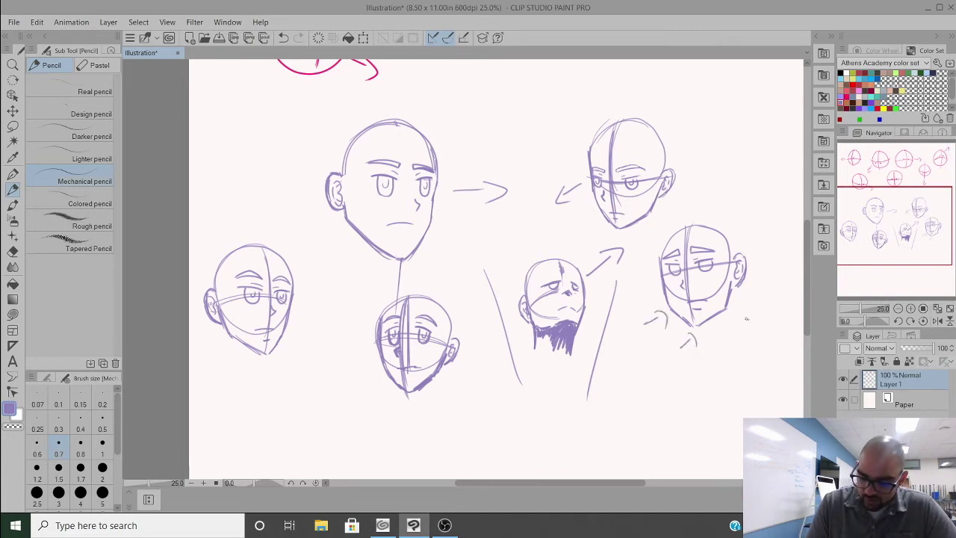
{"action": "left_click_drag", "start_coordinate": [748, 317], "coordinate": [737, 329]}
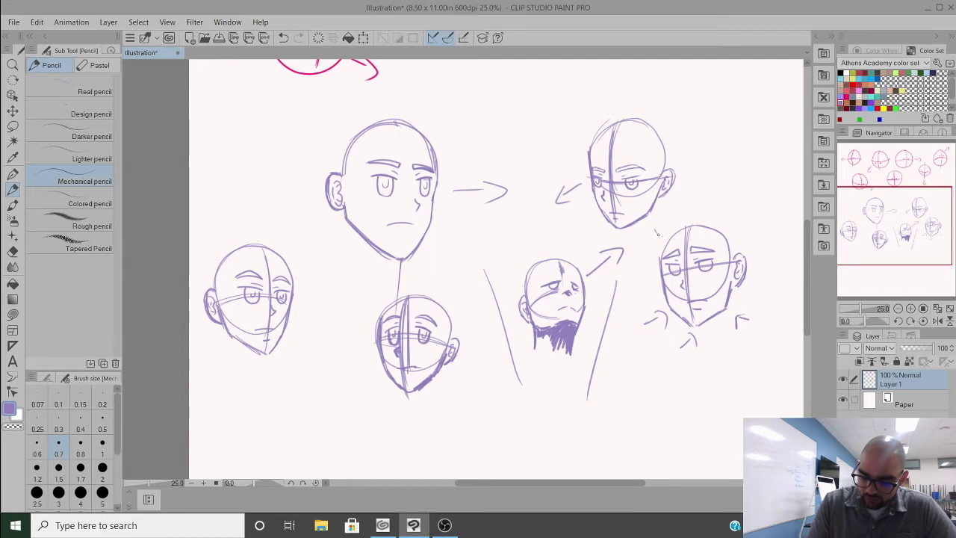
{"action": "left_click_drag", "start_coordinate": [658, 233], "coordinate": [665, 243]}
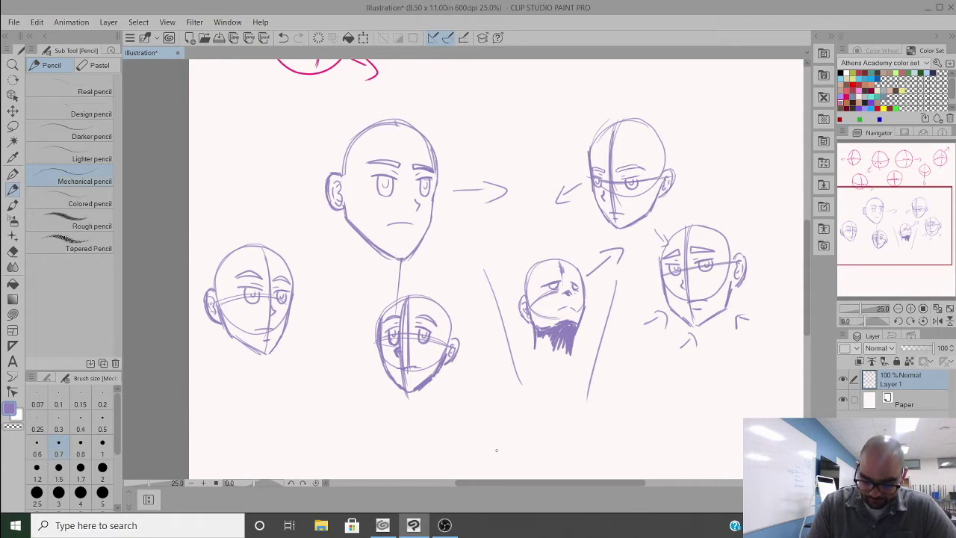
{"action": "mouse_move", "coordinate": [299, 301]}
{"action": "left_mouse_down"}
{"action": "mouse_move", "coordinate": [341, 306]}
{"action": "mouse_move", "coordinate": [330, 320]}
{"action": "left_mouse_up"}
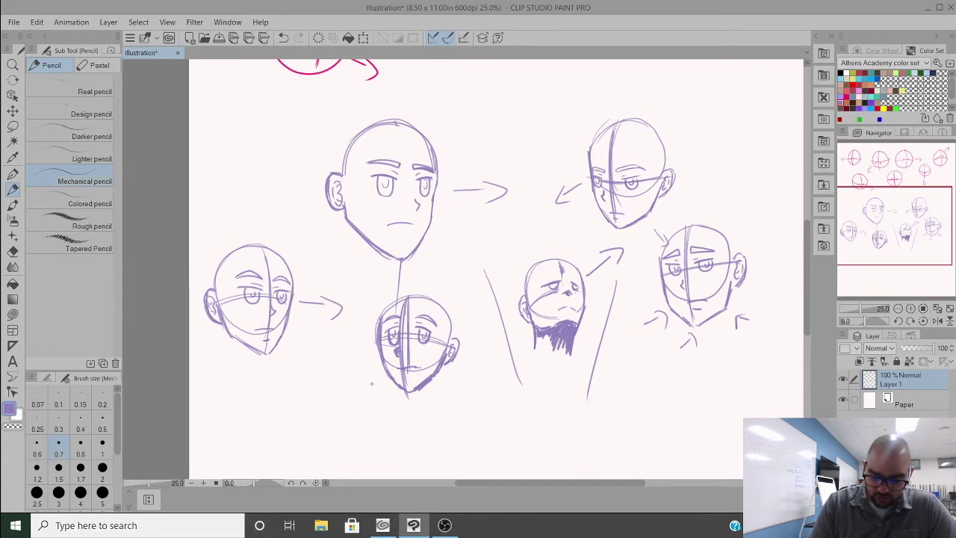
{"action": "mouse_move", "coordinate": [366, 298]}
{"action": "left_mouse_down"}
{"action": "mouse_move", "coordinate": [377, 390]}
{"action": "mouse_move", "coordinate": [390, 412]}
{"action": "left_mouse_up"}
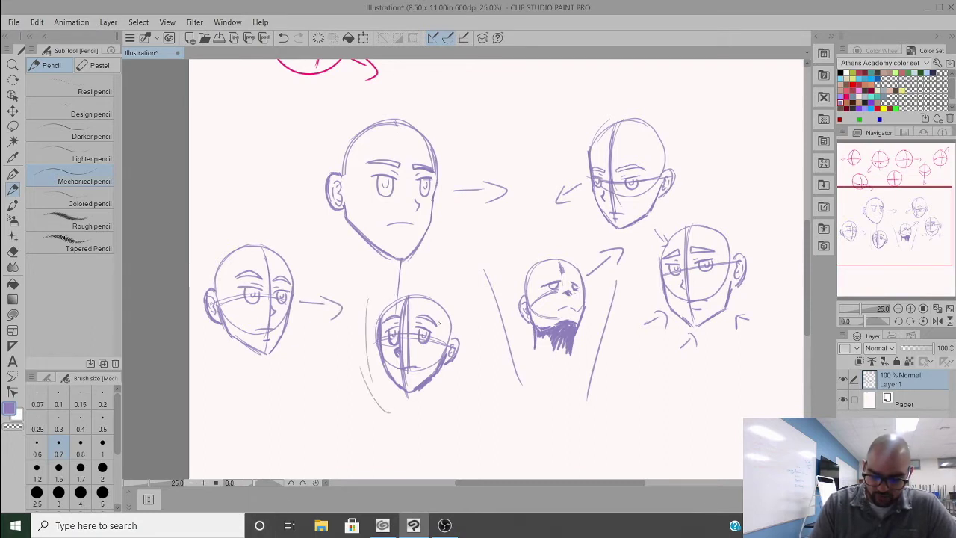
{"action": "mouse_move", "coordinate": [440, 303]}
{"action": "left_mouse_down"}
{"action": "mouse_move", "coordinate": [462, 288]}
{"action": "mouse_move", "coordinate": [471, 302]}
{"action": "left_mouse_up"}
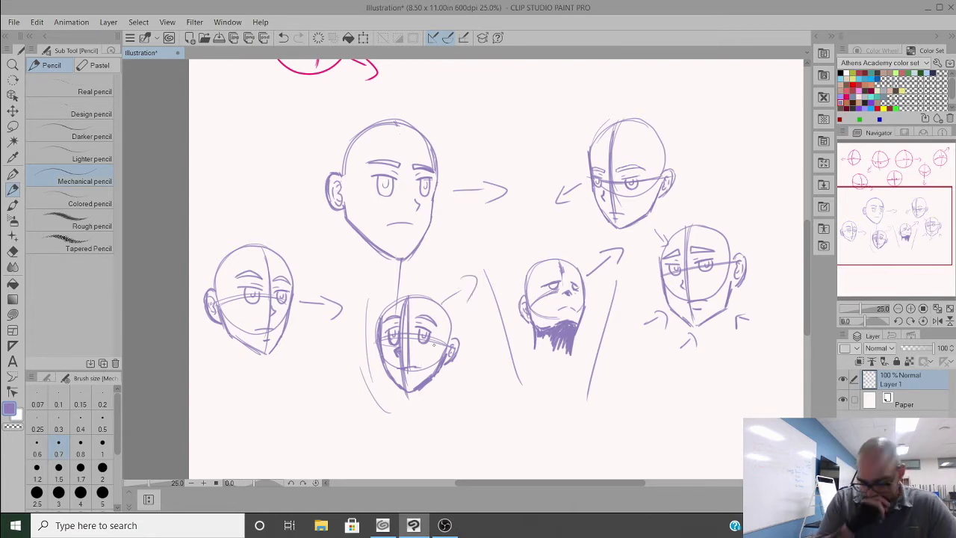
Step: Try to encircle the whole group of purple heads with one loose wavy outline, and undo it
{"action": "mouse_move", "coordinate": [303, 118]}
{"action": "left_mouse_down"}
{"action": "mouse_move", "coordinate": [198, 276]}
{"action": "mouse_move", "coordinate": [214, 362]}
{"action": "mouse_move", "coordinate": [377, 418]}
{"action": "mouse_move", "coordinate": [482, 420]}
{"action": "mouse_move", "coordinate": [736, 368]}
{"action": "mouse_move", "coordinate": [784, 293]}
{"action": "mouse_move", "coordinate": [721, 118]}
{"action": "mouse_move", "coordinate": [565, 86]}
{"action": "mouse_move", "coordinate": [444, 87]}
{"action": "mouse_move", "coordinate": [288, 121]}
{"action": "left_mouse_up"}
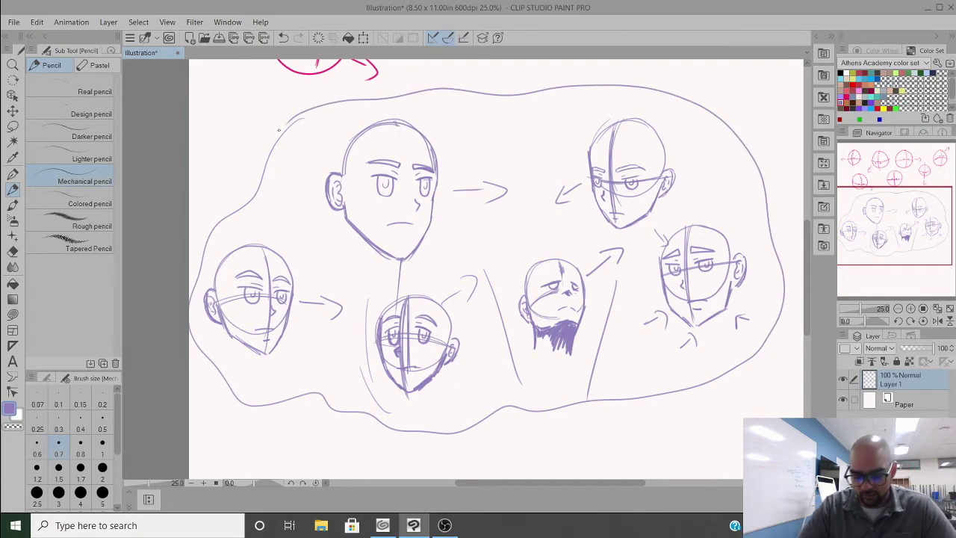
{"action": "key", "text": "ctrl+z"}
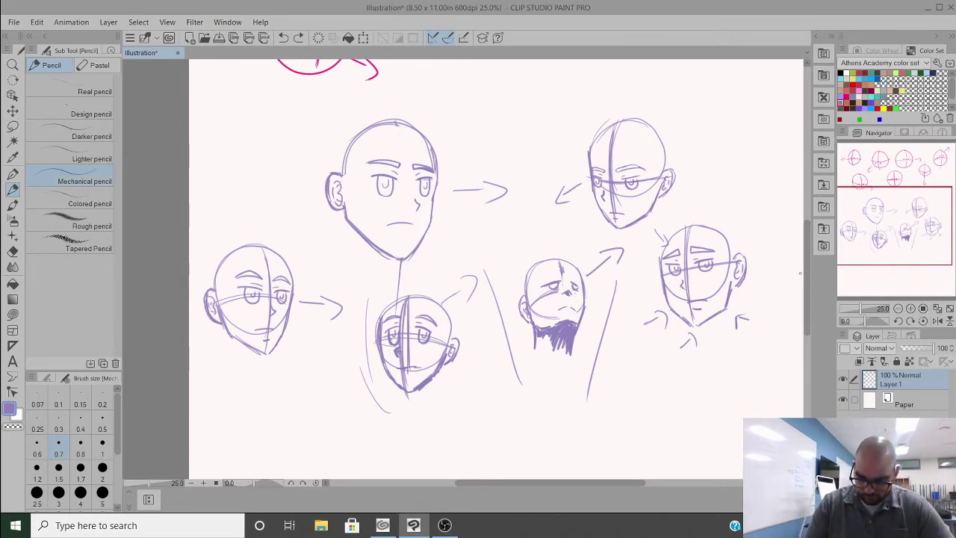
Step: Choose red as the drawing colour, hide Layer 1, and create a new layer for a fresh head
{"action": "left_click_drag", "start_coordinate": [805, 271], "coordinate": [808, 343]}
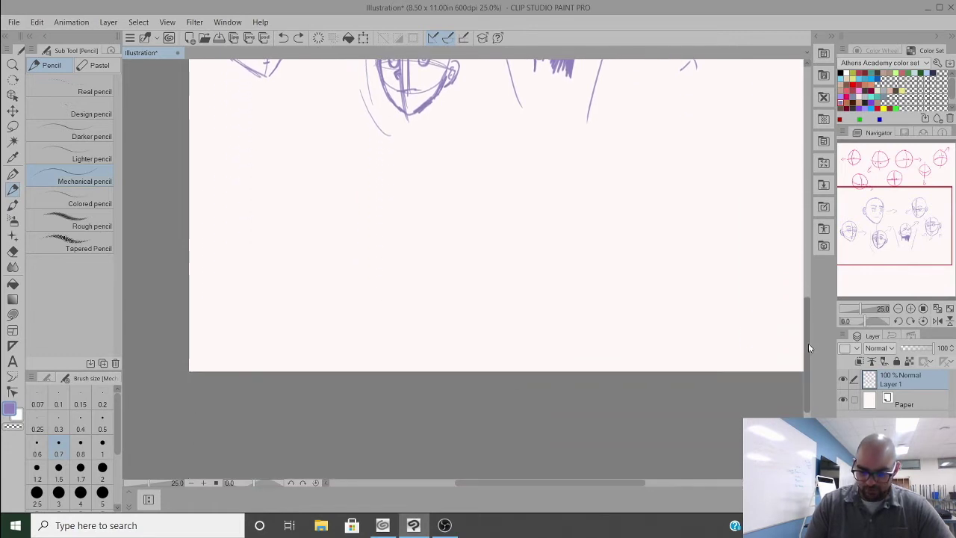
{"action": "left_click", "coordinate": [853, 84]}
{"action": "left_click_drag", "start_coordinate": [813, 325], "coordinate": [807, 245]}
{"action": "left_click", "coordinate": [842, 379]}
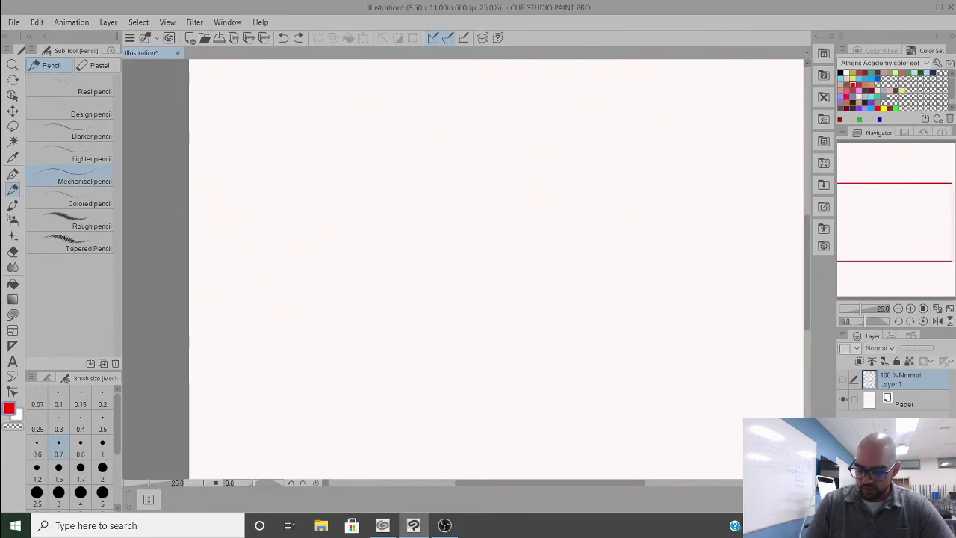
{"action": "key", "text": "ctrl+shift+n"}
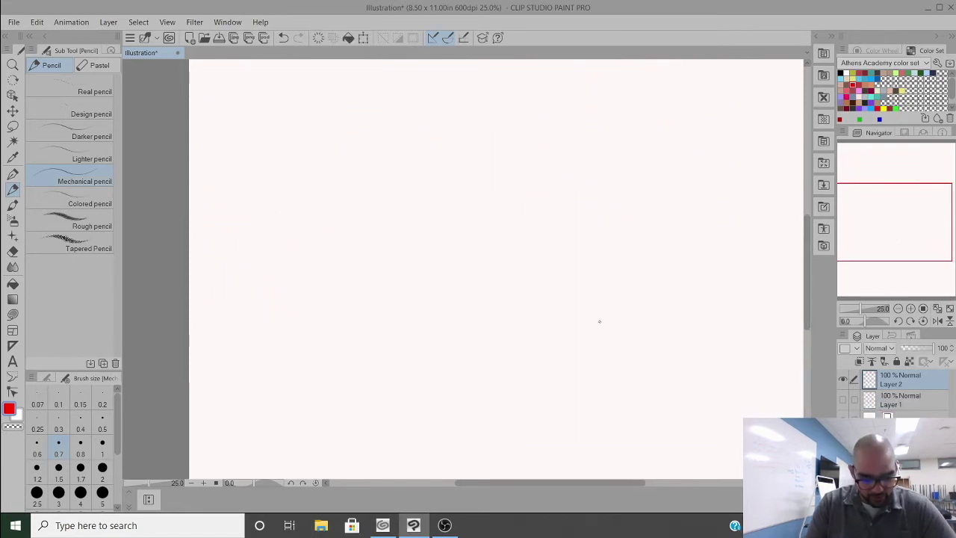
{"action": "scroll", "coordinate": [610, 301], "scroll_direction": "right", "scroll_amount": 2}
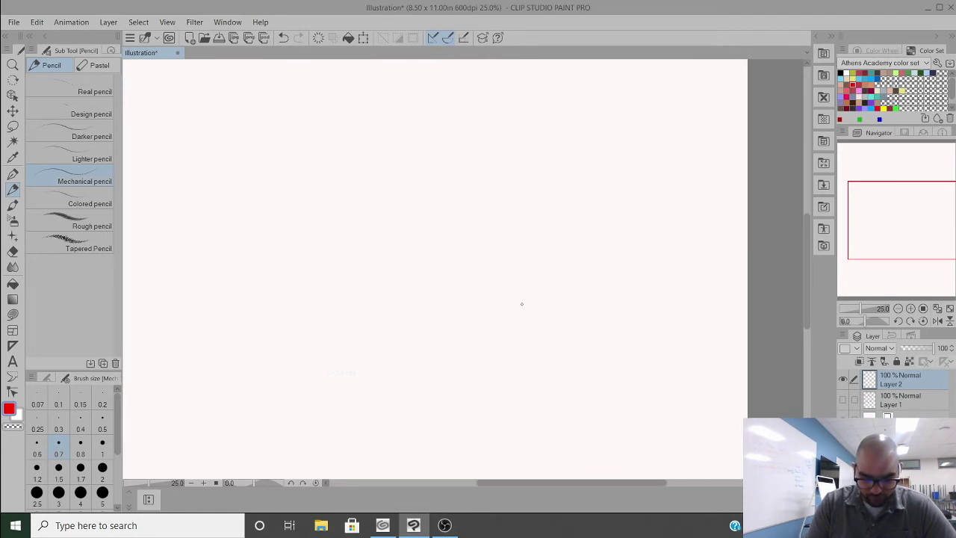
{"action": "scroll", "coordinate": [521, 304], "scroll_direction": "down", "scroll_amount": 2}
{"action": "scroll", "coordinate": [546, 324], "scroll_direction": "up", "scroll_amount": 2}
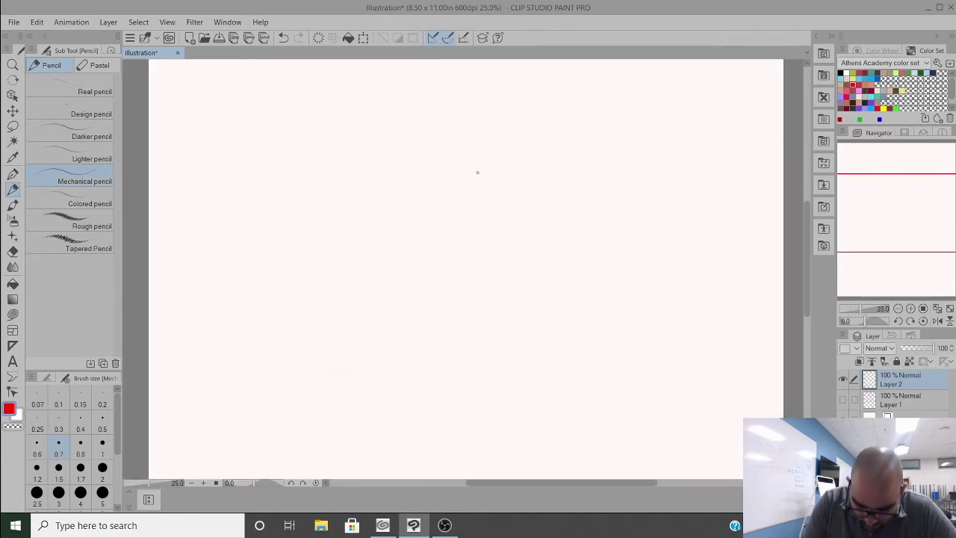
Step: Sketch a red circle for the head and a reinforced vertical guideline through it, curved towards the left side
{"action": "mouse_move", "coordinate": [493, 153]}
{"action": "left_mouse_down"}
{"action": "mouse_move", "coordinate": [457, 148]}
{"action": "mouse_move", "coordinate": [390, 209]}
{"action": "mouse_move", "coordinate": [453, 289]}
{"action": "mouse_move", "coordinate": [522, 214]}
{"action": "mouse_move", "coordinate": [456, 148]}
{"action": "mouse_move", "coordinate": [393, 262]}
{"action": "left_mouse_up"}
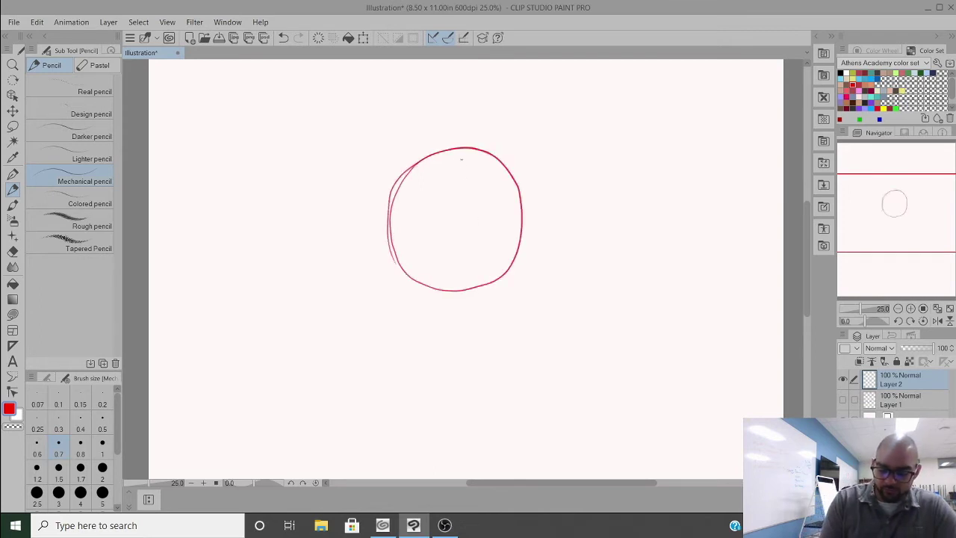
{"action": "left_click_drag", "start_coordinate": [442, 142], "coordinate": [440, 239]}
{"action": "key", "text": "ctrl+z"}
{"action": "mouse_move", "coordinate": [442, 143]}
{"action": "left_mouse_down"}
{"action": "mouse_move", "coordinate": [423, 262]}
{"action": "mouse_move", "coordinate": [436, 313]}
{"action": "left_mouse_up"}
{"action": "left_click_drag", "start_coordinate": [432, 146], "coordinate": [440, 326]}
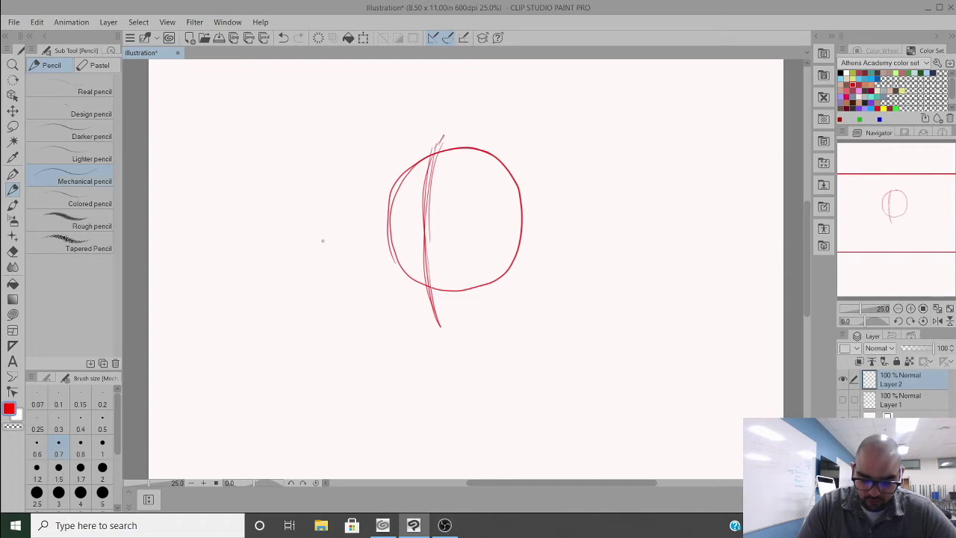
{"action": "left_click_drag", "start_coordinate": [441, 136], "coordinate": [427, 302]}
{"action": "left_click_drag", "start_coordinate": [427, 173], "coordinate": [424, 294]}
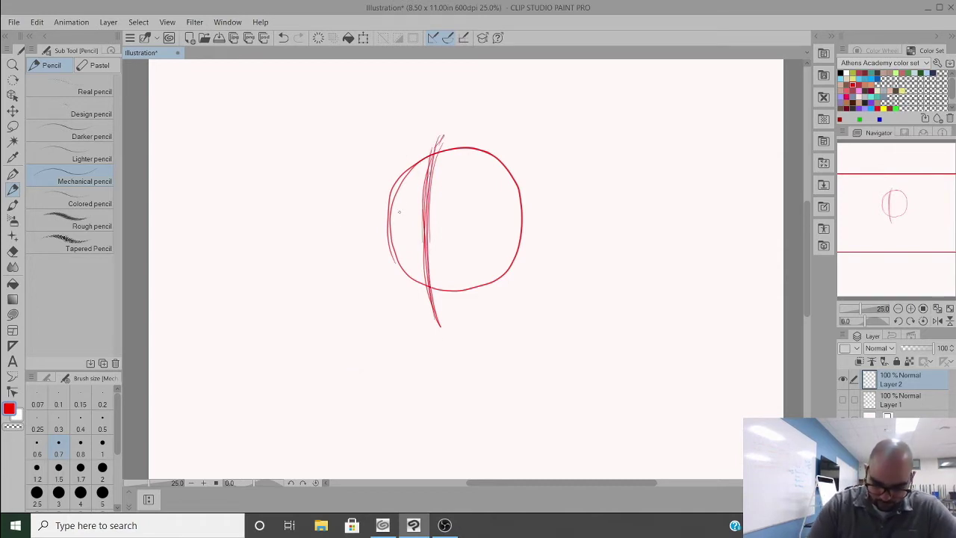
{"action": "left_click_drag", "start_coordinate": [312, 227], "coordinate": [260, 227]}
{"action": "left_click_drag", "start_coordinate": [260, 227], "coordinate": [249, 213]}
{"action": "key", "text": "ctrl+z"}
{"action": "key", "text": "ctrl+z"}
{"action": "key", "text": "ctrl+z"}
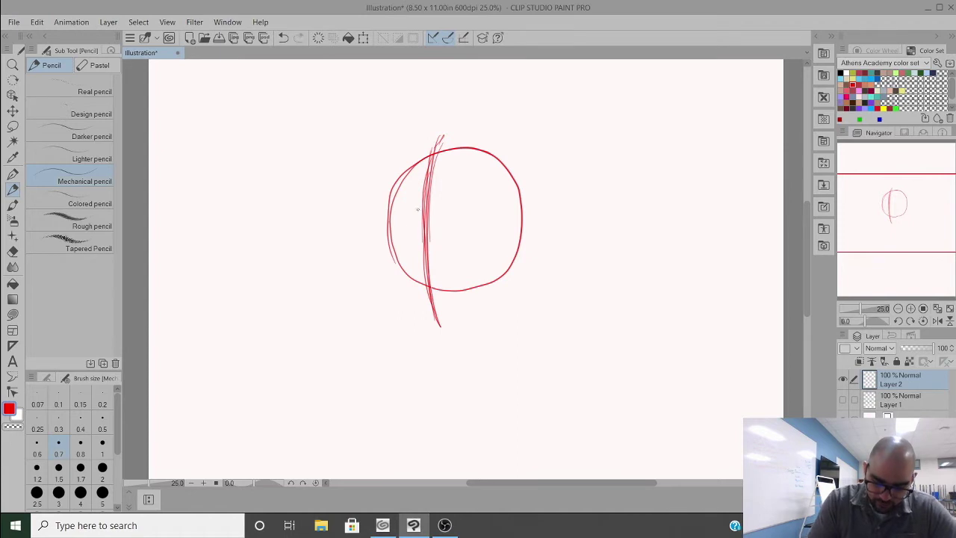
Step: Draw a slightly arched horizontal guideline across the circle and build up the left side of the jaw down to the chin
{"action": "mouse_move", "coordinate": [372, 233]}
{"action": "left_mouse_down"}
{"action": "mouse_move", "coordinate": [494, 223]}
{"action": "mouse_move", "coordinate": [532, 236]}
{"action": "left_mouse_up"}
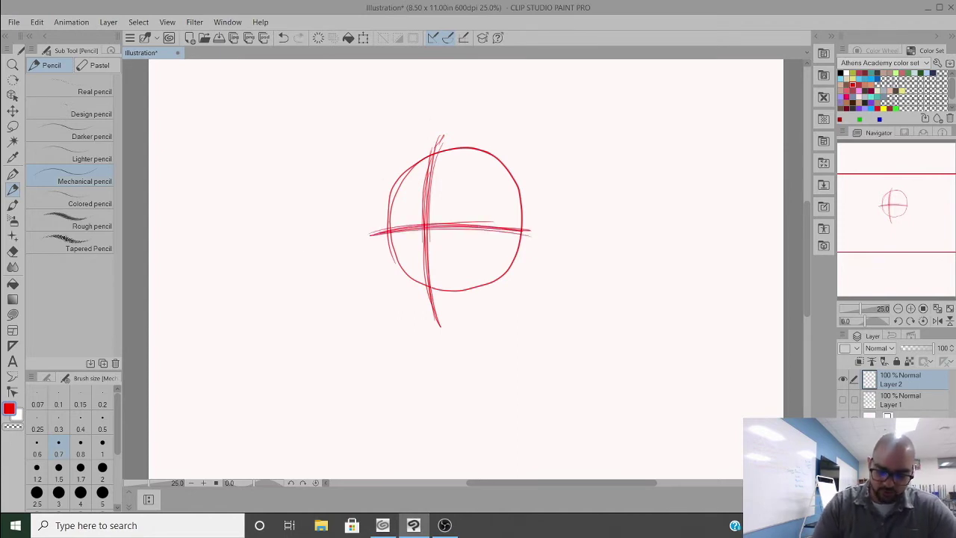
{"action": "left_click_drag", "start_coordinate": [392, 187], "coordinate": [395, 255]}
{"action": "left_click_drag", "start_coordinate": [390, 203], "coordinate": [399, 275]}
{"action": "mouse_move", "coordinate": [392, 221]}
{"action": "left_mouse_down"}
{"action": "mouse_move", "coordinate": [404, 290]}
{"action": "mouse_move", "coordinate": [432, 324]}
{"action": "left_mouse_up"}
{"action": "left_click_drag", "start_coordinate": [403, 290], "coordinate": [433, 325]}
{"action": "mouse_move", "coordinate": [387, 222]}
{"action": "left_mouse_down"}
{"action": "mouse_move", "coordinate": [406, 292]}
{"action": "mouse_move", "coordinate": [432, 322]}
{"action": "left_mouse_up"}
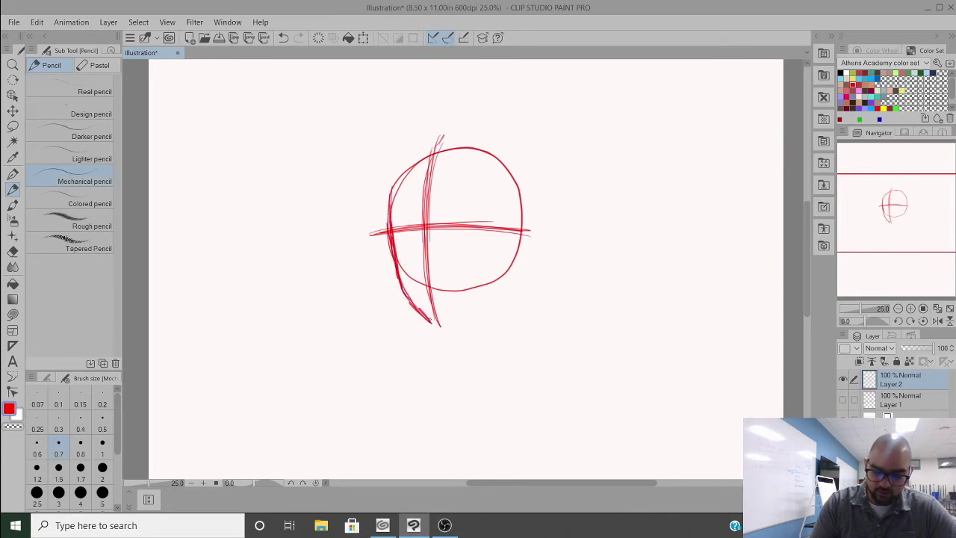
Step: Complete the head's outline with the right jaw, an ear with inner curves, and a reinforced left forehead contour
{"action": "mouse_move", "coordinate": [399, 270]}
{"action": "left_mouse_down"}
{"action": "mouse_move", "coordinate": [439, 325]}
{"action": "mouse_move", "coordinate": [501, 291]}
{"action": "mouse_move", "coordinate": [519, 244]}
{"action": "mouse_move", "coordinate": [495, 297]}
{"action": "mouse_move", "coordinate": [462, 318]}
{"action": "left_mouse_up"}
{"action": "left_click_drag", "start_coordinate": [516, 262], "coordinate": [509, 272]}
{"action": "mouse_move", "coordinate": [521, 223]}
{"action": "left_mouse_down"}
{"action": "mouse_move", "coordinate": [545, 221]}
{"action": "mouse_move", "coordinate": [543, 245]}
{"action": "mouse_move", "coordinate": [535, 214]}
{"action": "mouse_move", "coordinate": [541, 243]}
{"action": "mouse_move", "coordinate": [526, 258]}
{"action": "mouse_move", "coordinate": [541, 246]}
{"action": "mouse_move", "coordinate": [539, 216]}
{"action": "mouse_move", "coordinate": [524, 218]}
{"action": "mouse_move", "coordinate": [542, 225]}
{"action": "left_mouse_up"}
{"action": "key", "text": "ctrl+z"}
{"action": "key", "text": "ctrl+z"}
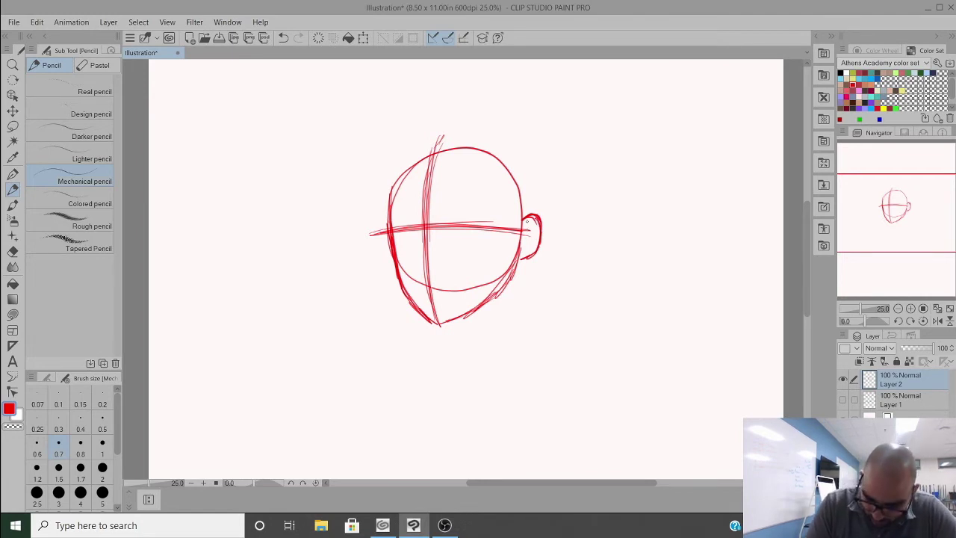
{"action": "mouse_move", "coordinate": [528, 234]}
{"action": "left_mouse_down"}
{"action": "mouse_move", "coordinate": [523, 248]}
{"action": "mouse_move", "coordinate": [533, 248]}
{"action": "left_mouse_up"}
{"action": "key", "text": "ctrl+z"}
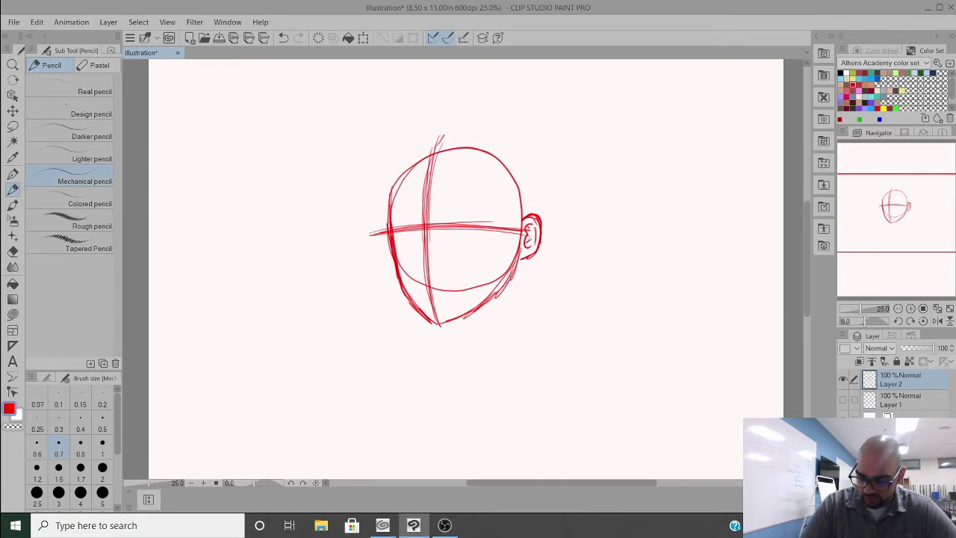
{"action": "left_click_drag", "start_coordinate": [388, 224], "coordinate": [411, 158]}
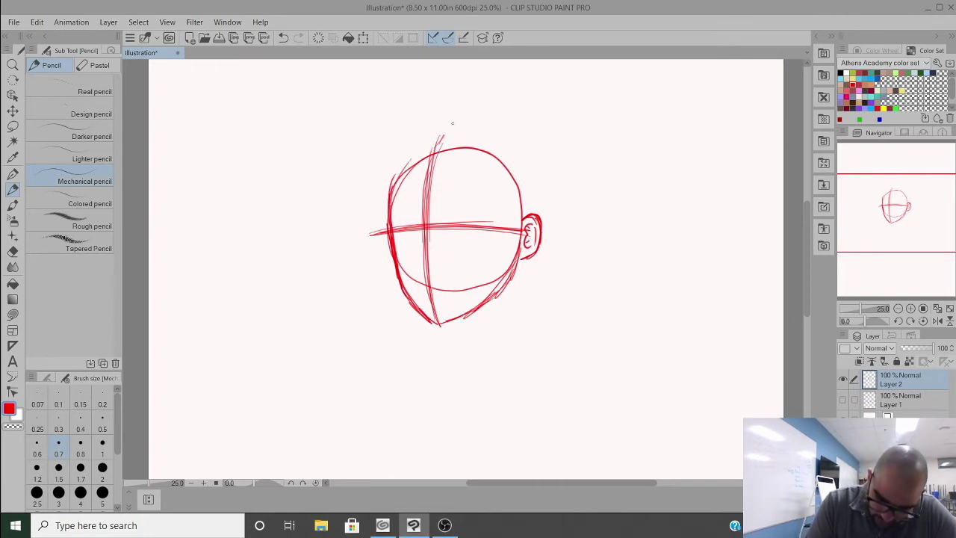
{"action": "mouse_move", "coordinate": [447, 219]}
{"action": "left_mouse_down"}
{"action": "mouse_move", "coordinate": [487, 212]}
{"action": "mouse_move", "coordinate": [459, 224]}
{"action": "mouse_move", "coordinate": [473, 238]}
{"action": "mouse_move", "coordinate": [479, 215]}
{"action": "left_mouse_up"}
{"action": "mouse_move", "coordinate": [398, 211]}
{"action": "left_mouse_down"}
{"action": "mouse_move", "coordinate": [415, 218]}
{"action": "mouse_move", "coordinate": [409, 230]}
{"action": "mouse_move", "coordinate": [407, 216]}
{"action": "mouse_move", "coordinate": [414, 220]}
{"action": "mouse_move", "coordinate": [397, 224]}
{"action": "mouse_move", "coordinate": [414, 238]}
{"action": "mouse_move", "coordinate": [415, 222]}
{"action": "left_mouse_up"}
{"action": "key", "text": "ctrl+z"}
{"action": "key", "text": "ctrl+z"}
{"action": "key", "text": "ctrl+z"}
{"action": "key", "text": "ctrl+z"}
{"action": "key", "text": "ctrl+z"}
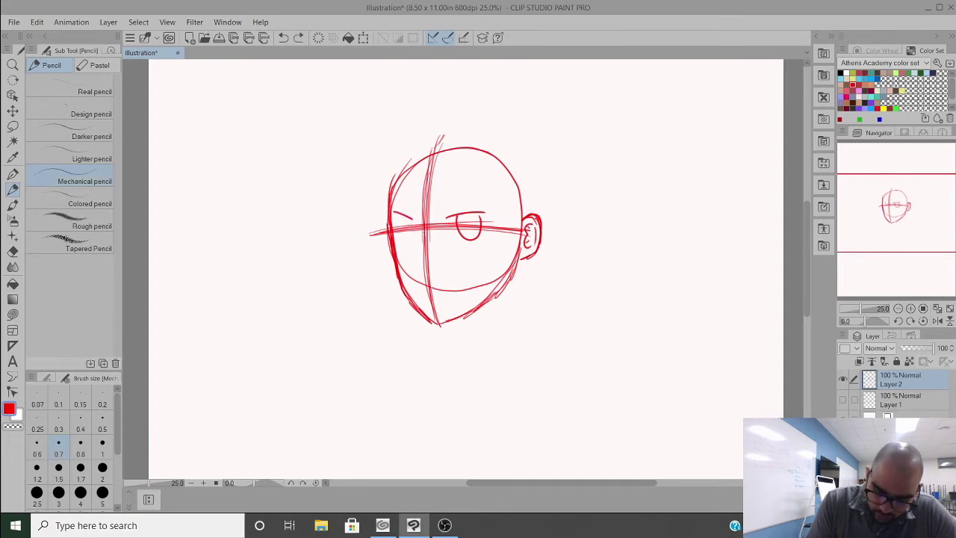
{"action": "key", "text": "ctrl+z"}
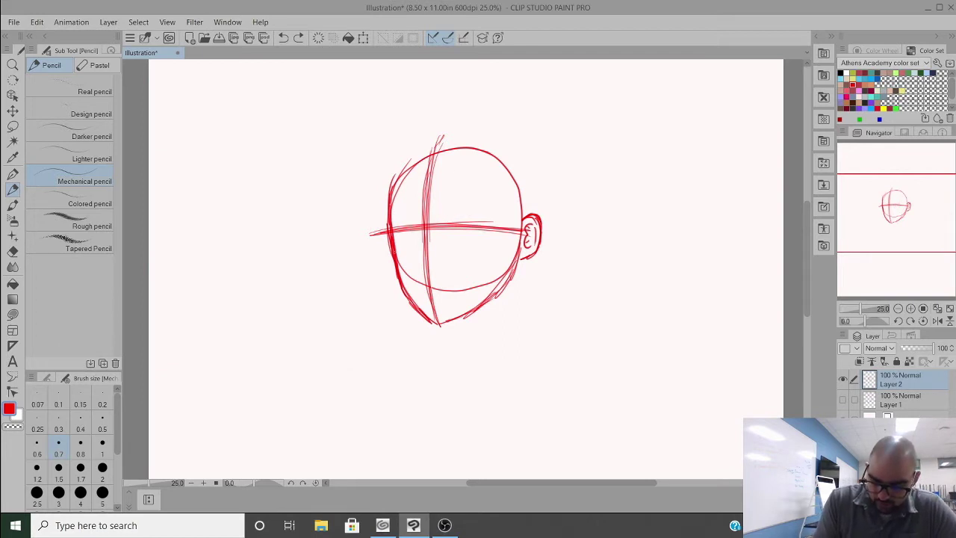
Step: Draw curved guidelines above and below the eye line, and erase the lines between them with the Hard eraser at size 3
{"action": "left_click_drag", "start_coordinate": [394, 249], "coordinate": [522, 247]}
{"action": "left_click_drag", "start_coordinate": [383, 216], "coordinate": [521, 209]}
{"action": "left_click_drag", "start_coordinate": [433, 211], "coordinate": [474, 209]}
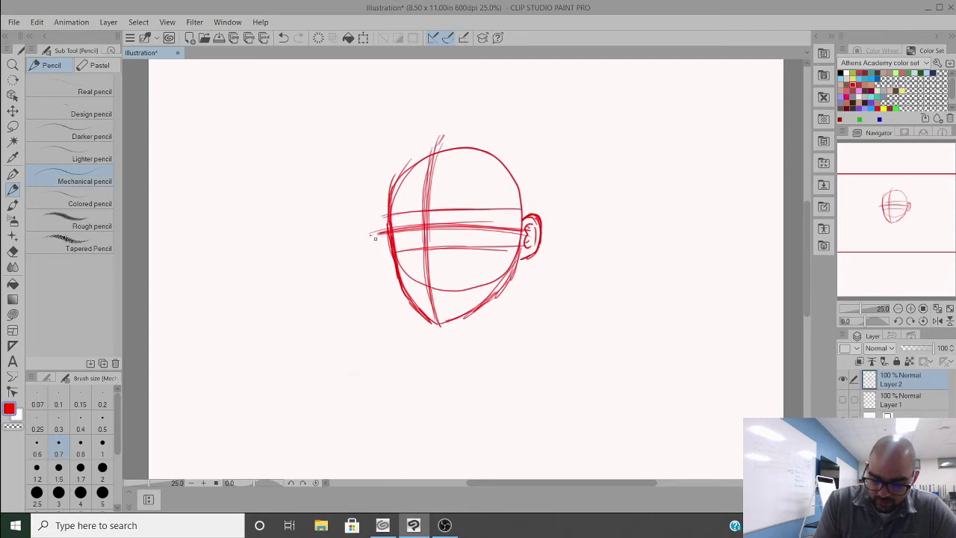
{"action": "left_click", "coordinate": [13, 251]}
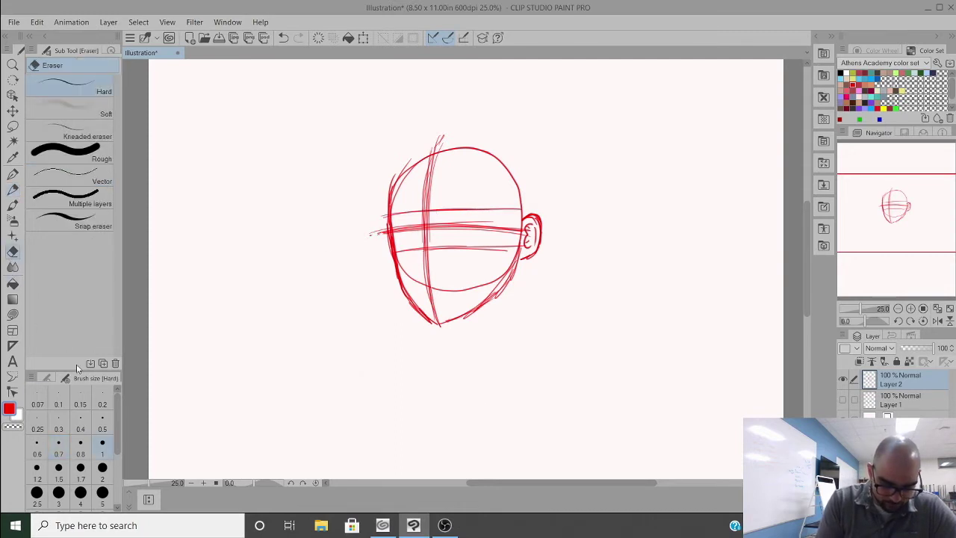
{"action": "mouse_move", "coordinate": [401, 227]}
{"action": "left_mouse_down"}
{"action": "mouse_move", "coordinate": [430, 221]}
{"action": "mouse_move", "coordinate": [422, 218]}
{"action": "mouse_move", "coordinate": [410, 231]}
{"action": "mouse_move", "coordinate": [435, 239]}
{"action": "mouse_move", "coordinate": [443, 220]}
{"action": "mouse_move", "coordinate": [463, 218]}
{"action": "mouse_move", "coordinate": [503, 233]}
{"action": "mouse_move", "coordinate": [458, 226]}
{"action": "mouse_move", "coordinate": [375, 235]}
{"action": "left_mouse_up"}
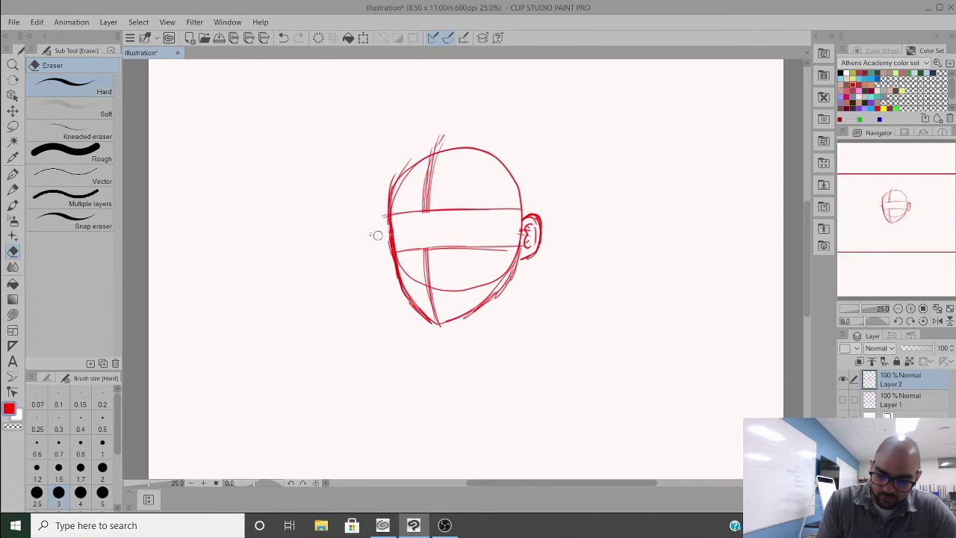
Step: Draw both eyes with arched upper lids and curved inner pupils between the guidelines, using the Mechanical pencil at size 0.7
{"action": "left_click", "coordinate": [14, 189]}
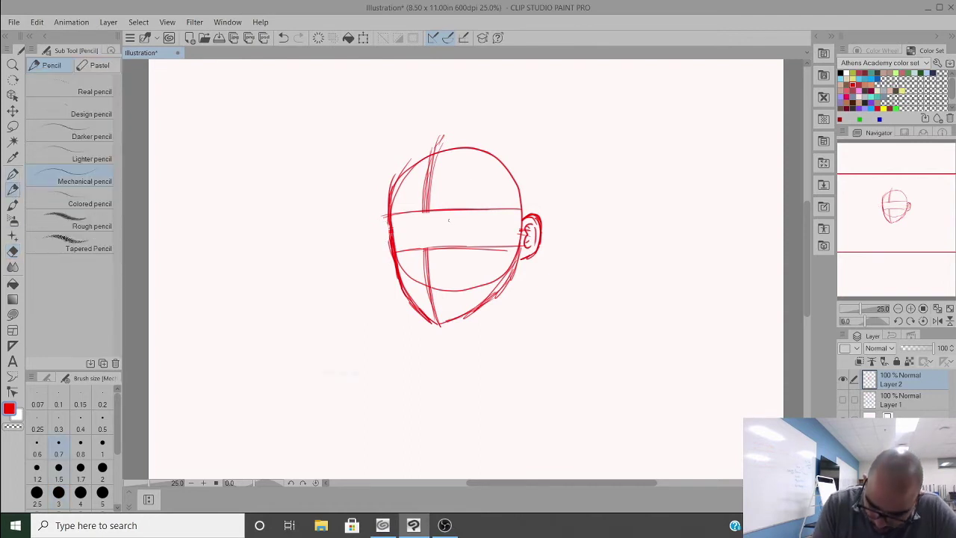
{"action": "left_click_drag", "start_coordinate": [457, 216], "coordinate": [488, 215]}
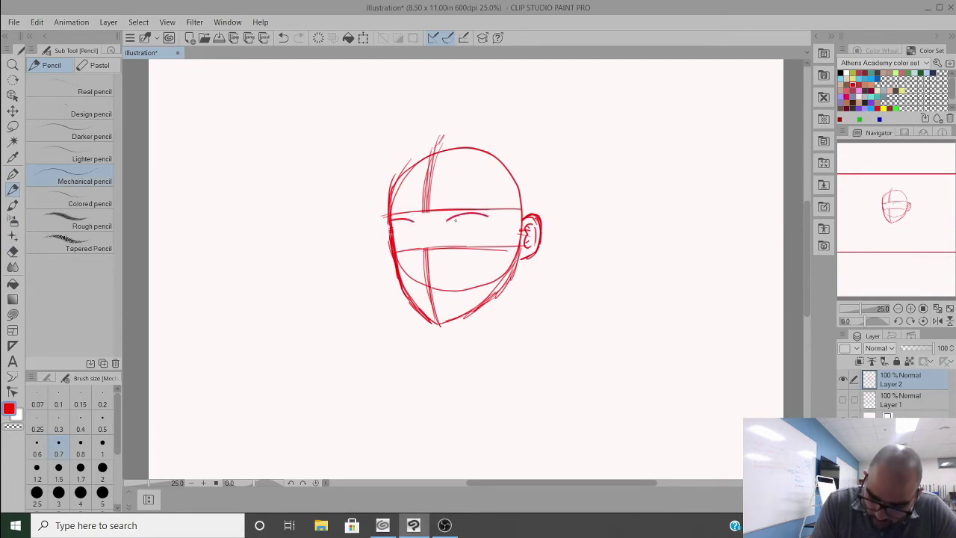
{"action": "mouse_move", "coordinate": [457, 217]}
{"action": "left_mouse_down"}
{"action": "mouse_move", "coordinate": [457, 240]}
{"action": "mouse_move", "coordinate": [478, 247]}
{"action": "mouse_move", "coordinate": [484, 216]}
{"action": "left_mouse_up"}
{"action": "mouse_move", "coordinate": [396, 230]}
{"action": "left_mouse_down"}
{"action": "mouse_move", "coordinate": [408, 249]}
{"action": "mouse_move", "coordinate": [413, 228]}
{"action": "left_mouse_up"}
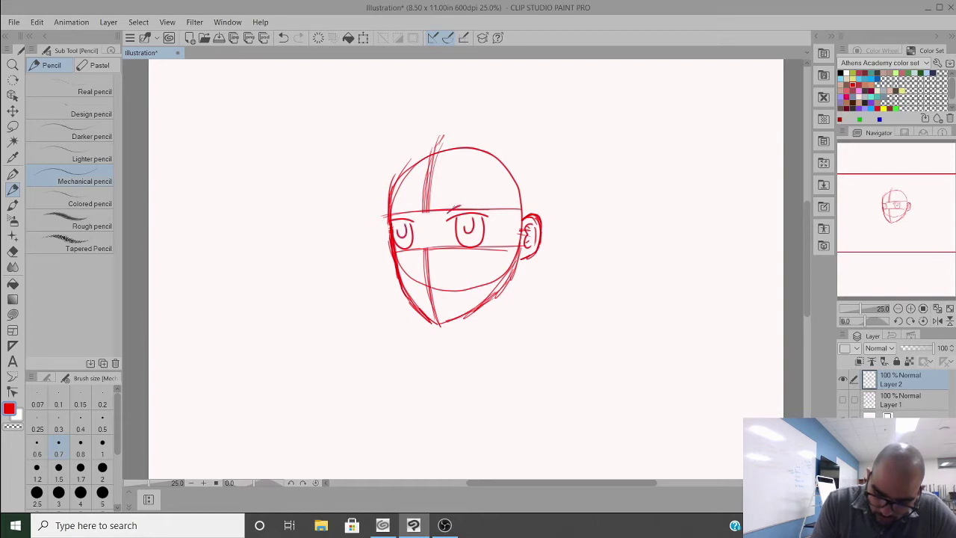
Step: Draw arched eyebrows above both eyes, an angled nose, and a smiling mouth with a short lower-lip line
{"action": "mouse_move", "coordinate": [447, 201]}
{"action": "left_mouse_down"}
{"action": "mouse_move", "coordinate": [492, 201]}
{"action": "mouse_move", "coordinate": [486, 194]}
{"action": "left_mouse_up"}
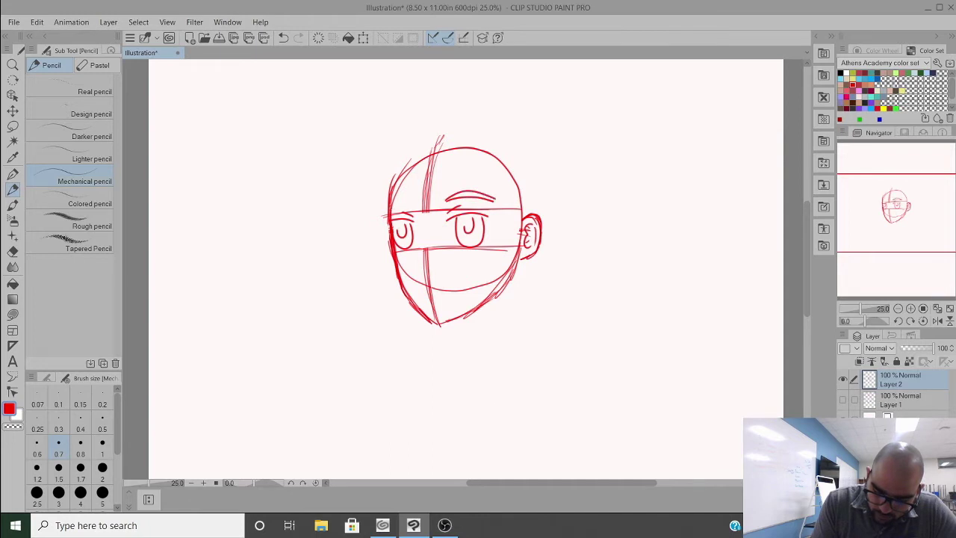
{"action": "left_click_drag", "start_coordinate": [389, 209], "coordinate": [415, 200]}
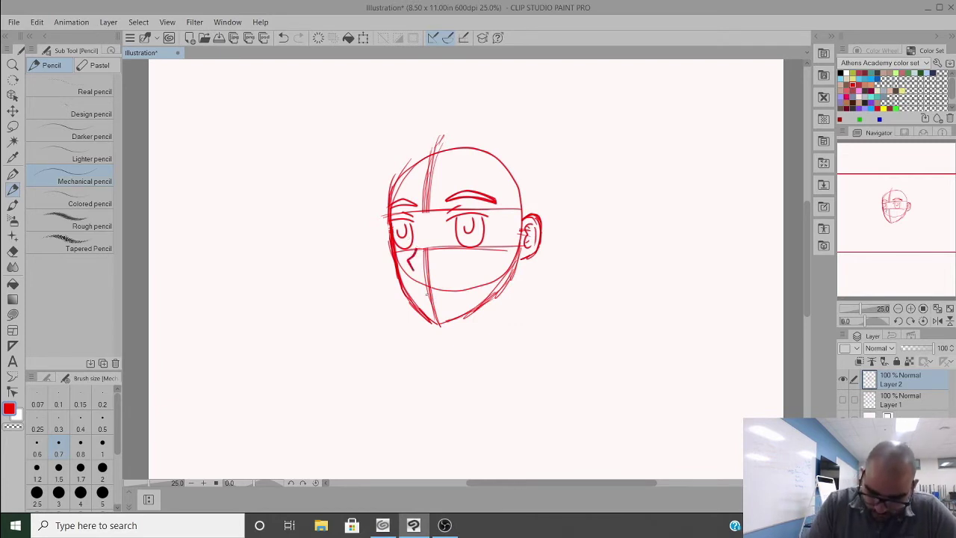
{"action": "mouse_move", "coordinate": [423, 286]}
{"action": "left_mouse_down"}
{"action": "mouse_move", "coordinate": [465, 275]}
{"action": "mouse_move", "coordinate": [446, 305]}
{"action": "left_mouse_up"}
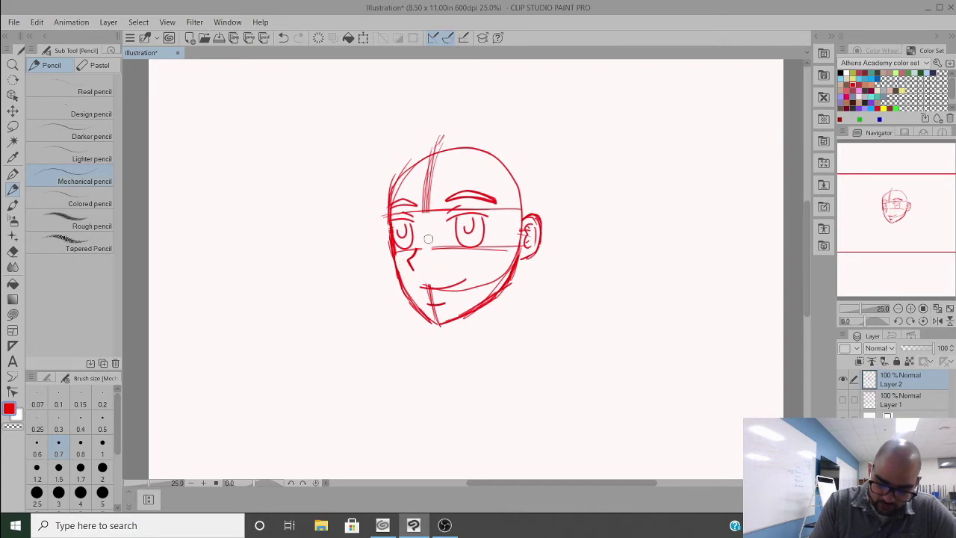
Step: Erase the construction guidelines across the face and the stray mark above the right eye
{"action": "mouse_move", "coordinate": [428, 239]}
{"action": "left_mouse_down"}
{"action": "mouse_move", "coordinate": [446, 256]}
{"action": "mouse_move", "coordinate": [473, 259]}
{"action": "mouse_move", "coordinate": [504, 234]}
{"action": "mouse_move", "coordinate": [502, 263]}
{"action": "mouse_move", "coordinate": [485, 285]}
{"action": "mouse_move", "coordinate": [489, 269]}
{"action": "mouse_move", "coordinate": [426, 294]}
{"action": "mouse_move", "coordinate": [450, 292]}
{"action": "mouse_move", "coordinate": [431, 300]}
{"action": "mouse_move", "coordinate": [438, 317]}
{"action": "mouse_move", "coordinate": [504, 274]}
{"action": "mouse_move", "coordinate": [520, 230]}
{"action": "mouse_move", "coordinate": [517, 237]}
{"action": "mouse_move", "coordinate": [507, 229]}
{"action": "mouse_move", "coordinate": [500, 248]}
{"action": "mouse_move", "coordinate": [506, 207]}
{"action": "mouse_move", "coordinate": [426, 210]}
{"action": "mouse_move", "coordinate": [428, 184]}
{"action": "mouse_move", "coordinate": [404, 211]}
{"action": "left_mouse_up"}
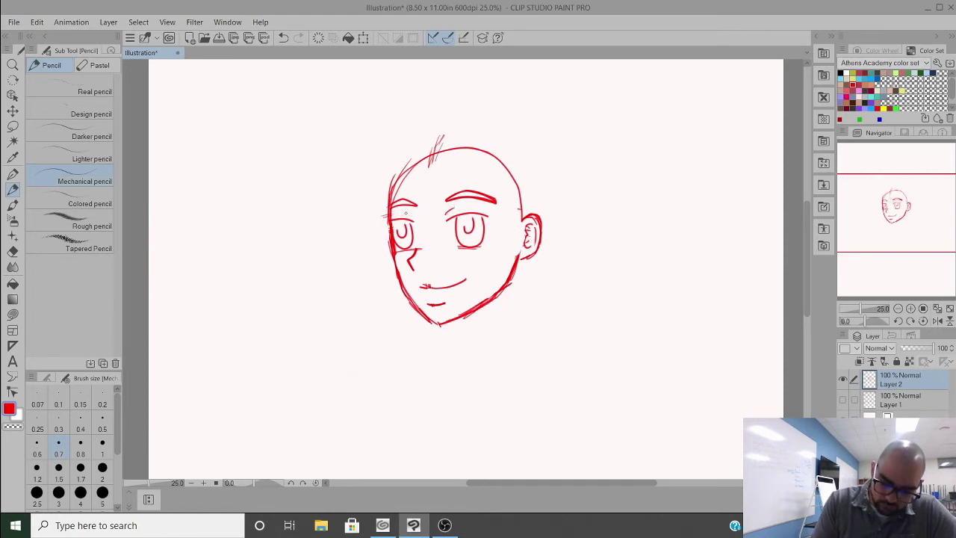
{"action": "key", "text": "ctrl+z"}
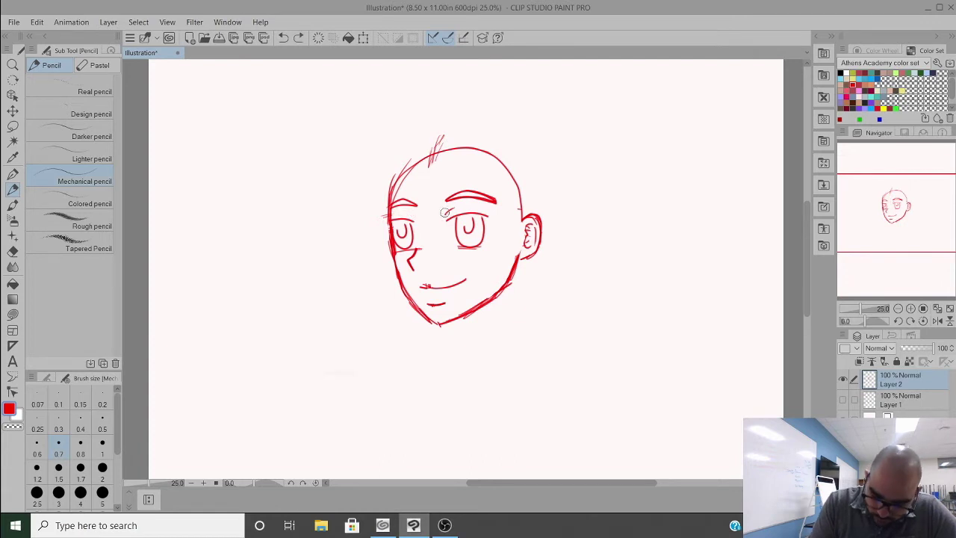
{"action": "left_click", "coordinate": [446, 209]}
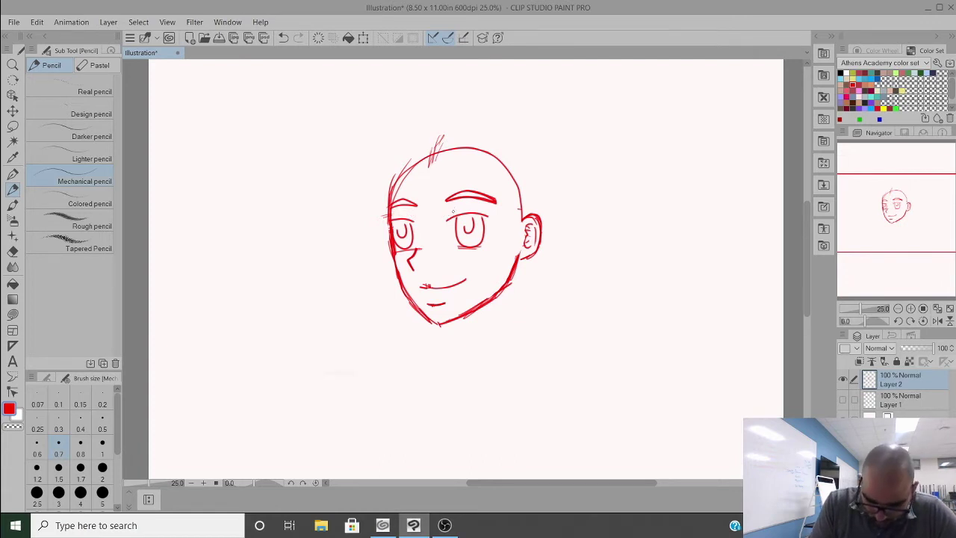
Step: Add short crease lines above both upper eyelids and clean up the stray marks at the mouth's left corner
{"action": "scroll", "coordinate": [453, 212], "scroll_direction": "up", "scroll_amount": 2}
{"action": "left_click_drag", "start_coordinate": [435, 215], "coordinate": [452, 201]}
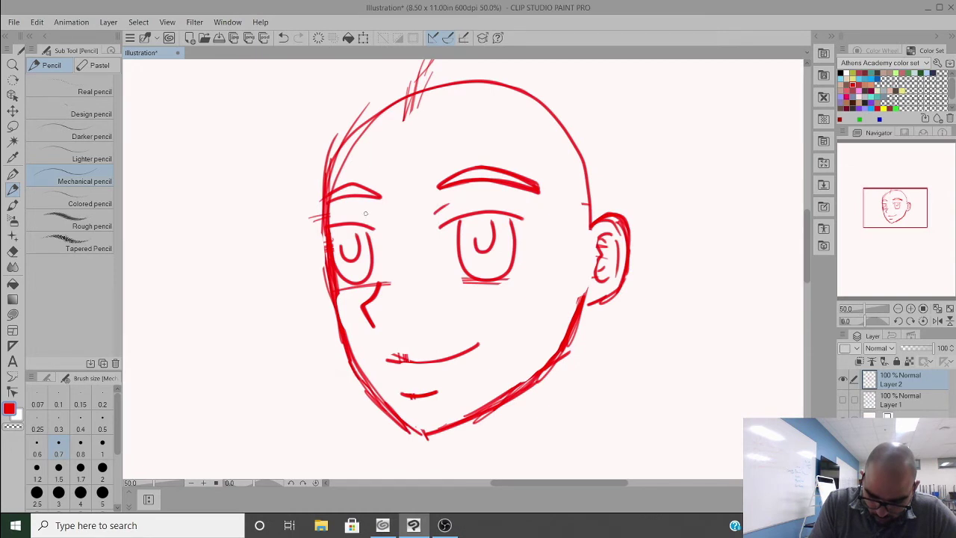
{"action": "left_click_drag", "start_coordinate": [360, 216], "coordinate": [383, 222]}
{"action": "scroll", "coordinate": [519, 260], "scroll_direction": "down", "scroll_amount": 2}
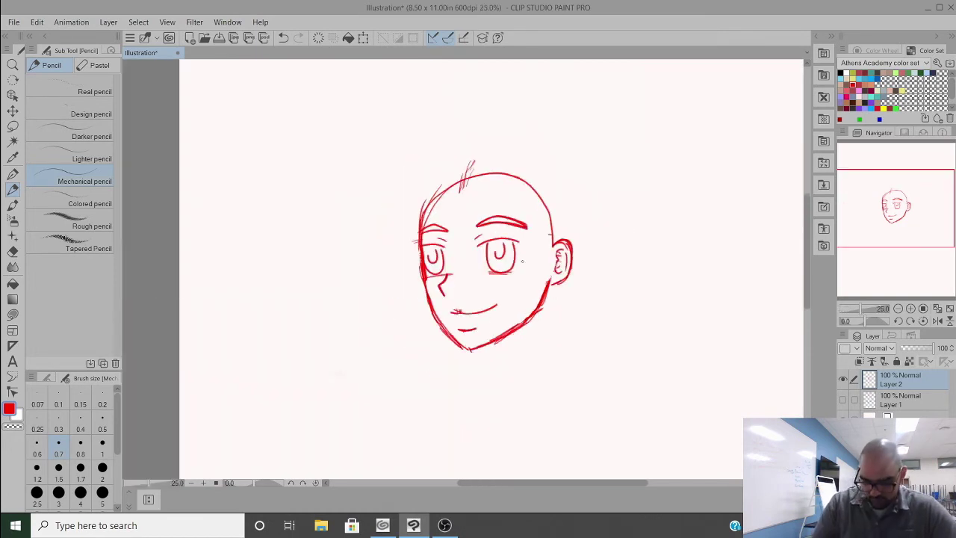
{"action": "left_click_drag", "start_coordinate": [448, 311], "coordinate": [520, 297]}
{"action": "scroll", "coordinate": [468, 300], "scroll_direction": "up", "scroll_amount": 2}
{"action": "scroll", "coordinate": [530, 275], "scroll_direction": "down", "scroll_amount": 1}
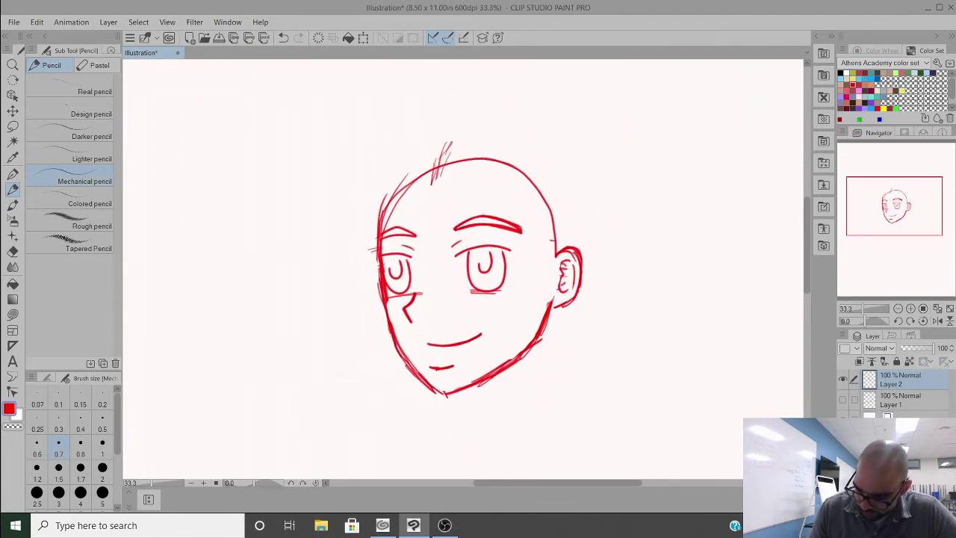
Step: Add a new layer above the head sketch and choose a light brown drawing colour for the hair
{"action": "left_click", "coordinate": [859, 361]}
{"action": "left_click", "coordinate": [881, 97]}
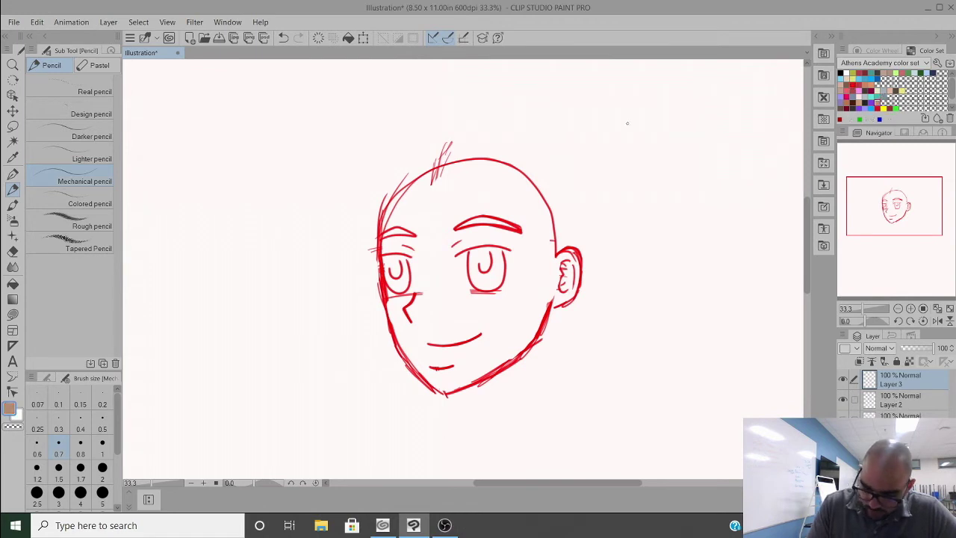
{"action": "mouse_move", "coordinate": [381, 320]}
{"action": "left_mouse_down"}
{"action": "mouse_move", "coordinate": [346, 289]}
{"action": "mouse_move", "coordinate": [265, 100]}
{"action": "mouse_move", "coordinate": [287, 83]}
{"action": "left_mouse_up"}
{"action": "scroll", "coordinate": [465, 177], "scroll_direction": "down", "scroll_amount": 1}
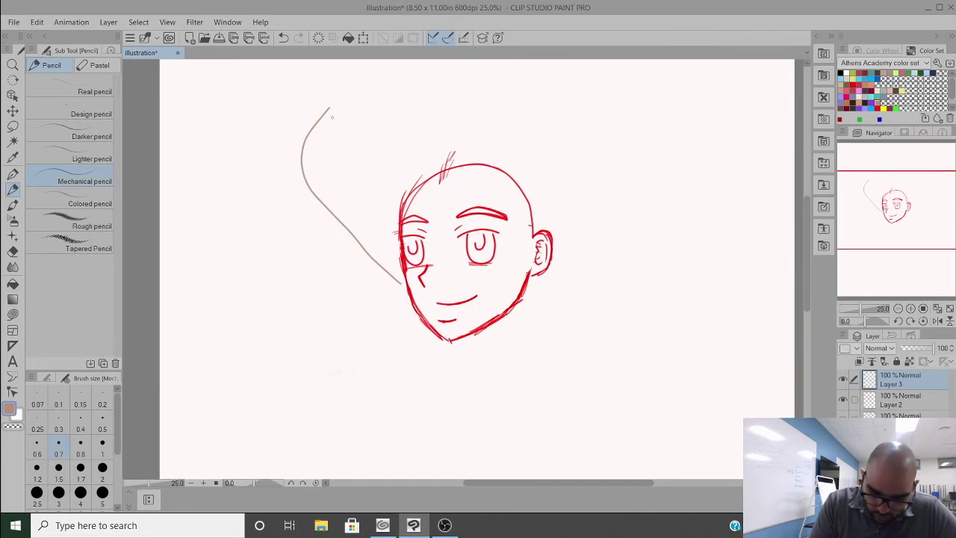
{"action": "mouse_move", "coordinate": [328, 107]}
{"action": "left_mouse_down"}
{"action": "mouse_move", "coordinate": [366, 82]}
{"action": "mouse_move", "coordinate": [471, 71]}
{"action": "mouse_move", "coordinate": [573, 89]}
{"action": "mouse_move", "coordinate": [638, 140]}
{"action": "mouse_move", "coordinate": [662, 208]}
{"action": "mouse_move", "coordinate": [649, 288]}
{"action": "mouse_move", "coordinate": [594, 317]}
{"action": "mouse_move", "coordinate": [521, 304]}
{"action": "left_mouse_up"}
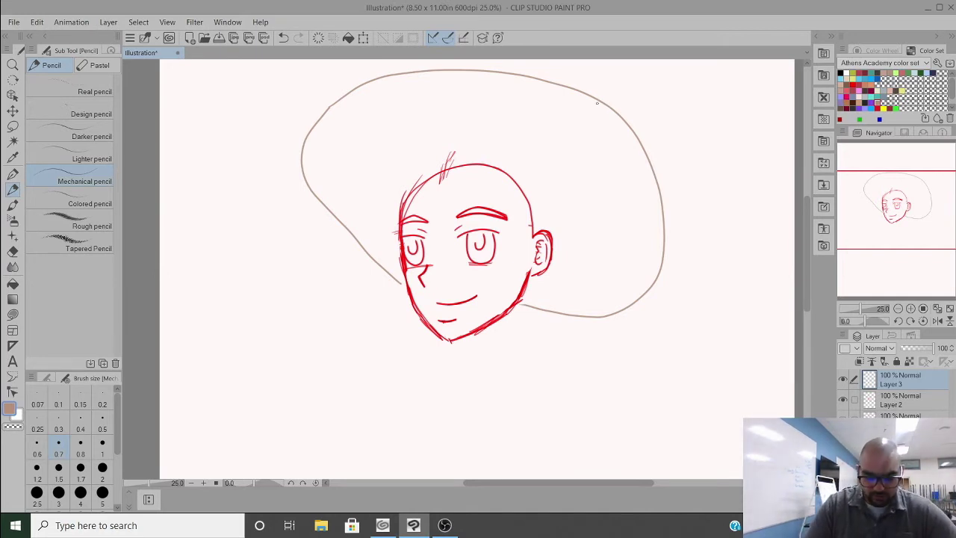
{"action": "left_click_drag", "start_coordinate": [575, 285], "coordinate": [561, 314]}
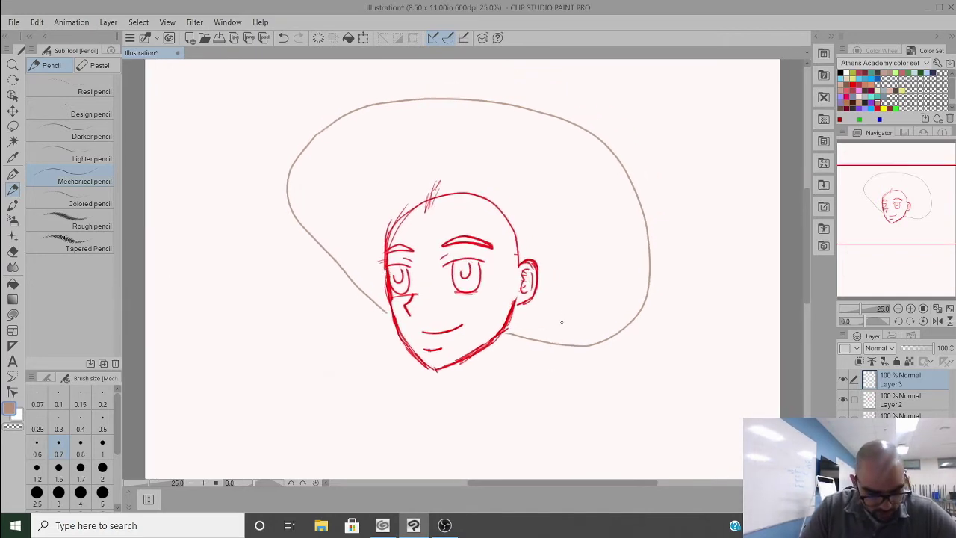
{"action": "key", "text": "ctrl+z"}
{"action": "key", "text": "ctrl+z"}
{"action": "key", "text": "ctrl+z"}
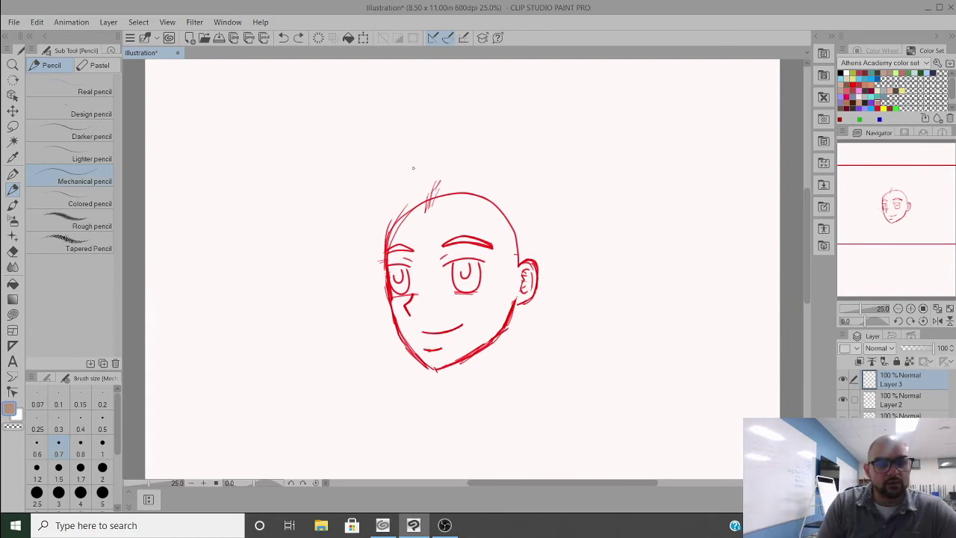
Step: Sketch two pointed, overlapping hair locks falling over the left side of the forehead and past the left eye
{"action": "mouse_move", "coordinate": [432, 183]}
{"action": "left_mouse_down"}
{"action": "mouse_move", "coordinate": [398, 170]}
{"action": "mouse_move", "coordinate": [408, 260]}
{"action": "left_mouse_up"}
{"action": "left_click_drag", "start_coordinate": [394, 217], "coordinate": [419, 281]}
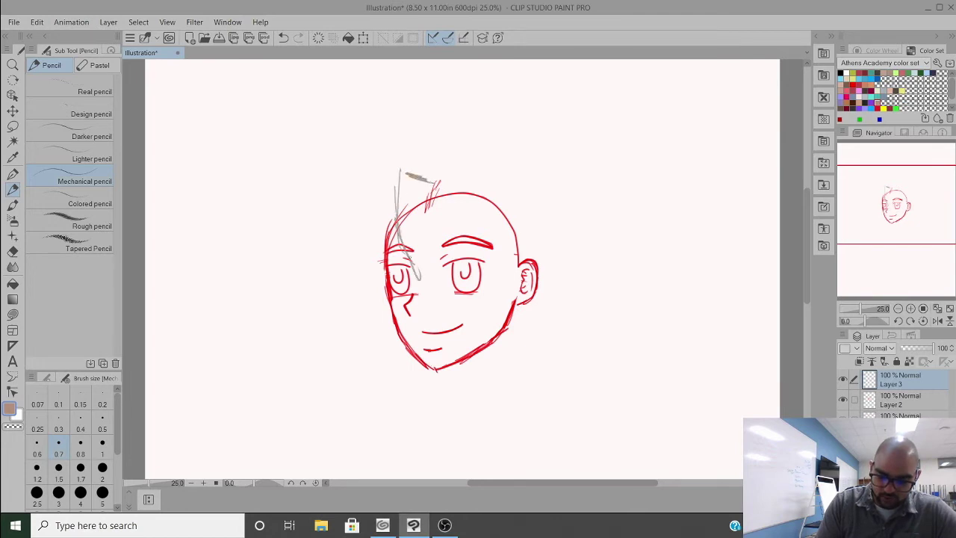
{"action": "mouse_move", "coordinate": [435, 212]}
{"action": "left_mouse_down"}
{"action": "mouse_move", "coordinate": [421, 285]}
{"action": "mouse_move", "coordinate": [419, 274]}
{"action": "left_mouse_up"}
{"action": "mouse_move", "coordinate": [391, 197]}
{"action": "left_mouse_down"}
{"action": "mouse_move", "coordinate": [416, 270]}
{"action": "mouse_move", "coordinate": [393, 167]}
{"action": "mouse_move", "coordinate": [435, 183]}
{"action": "mouse_move", "coordinate": [361, 191]}
{"action": "mouse_move", "coordinate": [357, 276]}
{"action": "mouse_move", "coordinate": [365, 306]}
{"action": "mouse_move", "coordinate": [381, 251]}
{"action": "left_mouse_up"}
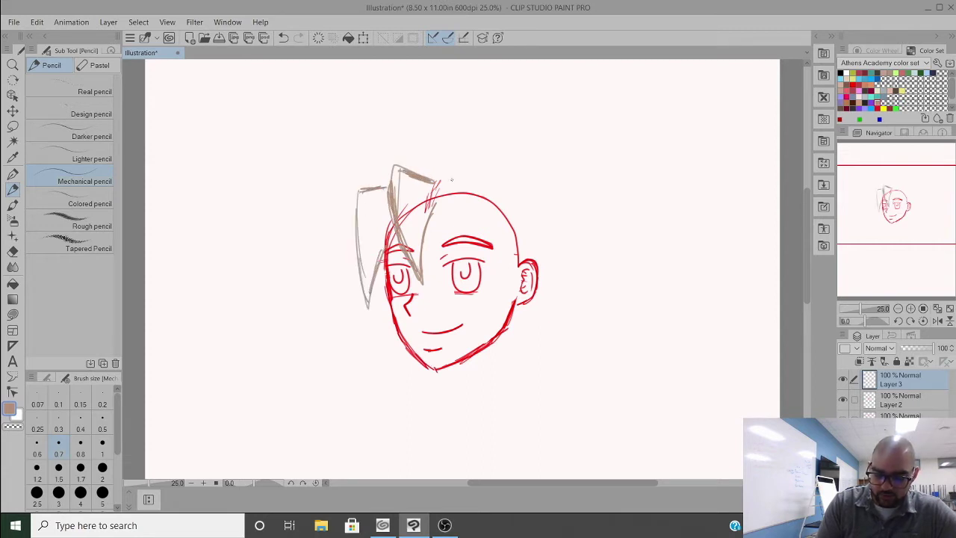
Step: Sketch a flat-topped, pointed hair lock falling across the right eyebrow and down beside the right eye
{"action": "mouse_move", "coordinate": [446, 180]}
{"action": "left_mouse_down"}
{"action": "mouse_move", "coordinate": [485, 177]}
{"action": "mouse_move", "coordinate": [468, 180]}
{"action": "mouse_move", "coordinate": [493, 271]}
{"action": "left_mouse_up"}
{"action": "left_click_drag", "start_coordinate": [464, 218], "coordinate": [496, 300]}
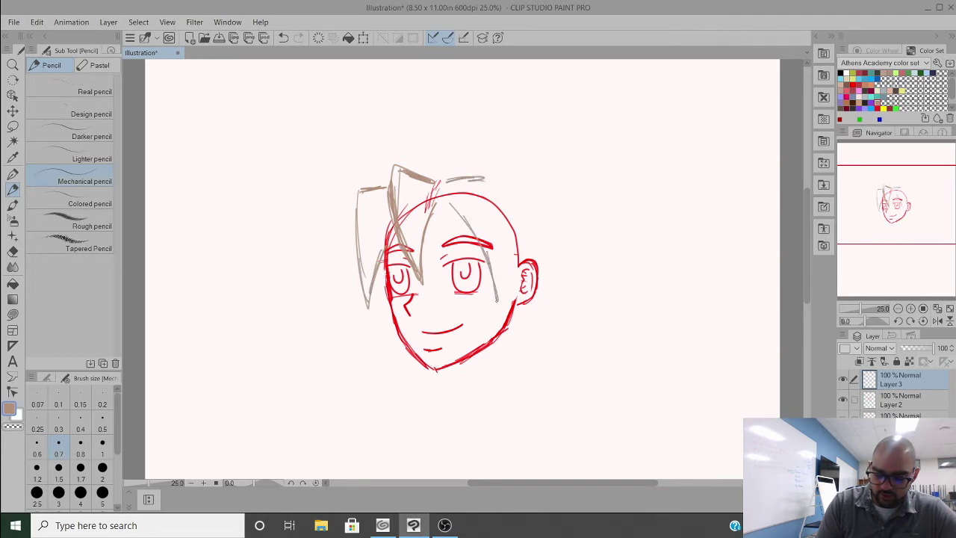
{"action": "mouse_move", "coordinate": [486, 177]}
{"action": "left_mouse_down"}
{"action": "mouse_move", "coordinate": [496, 292]}
{"action": "mouse_move", "coordinate": [486, 174]}
{"action": "mouse_move", "coordinate": [451, 177]}
{"action": "left_mouse_up"}
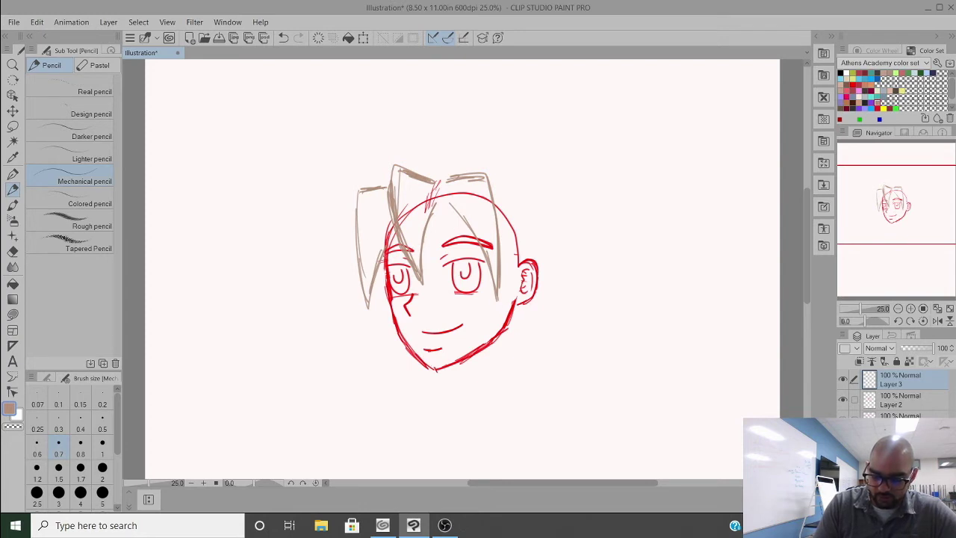
Step: Draw a long pointed sideburn lock running down in front of the ear towards the jaw, reinforcing its edges
{"action": "left_click_drag", "start_coordinate": [569, 280], "coordinate": [555, 320]}
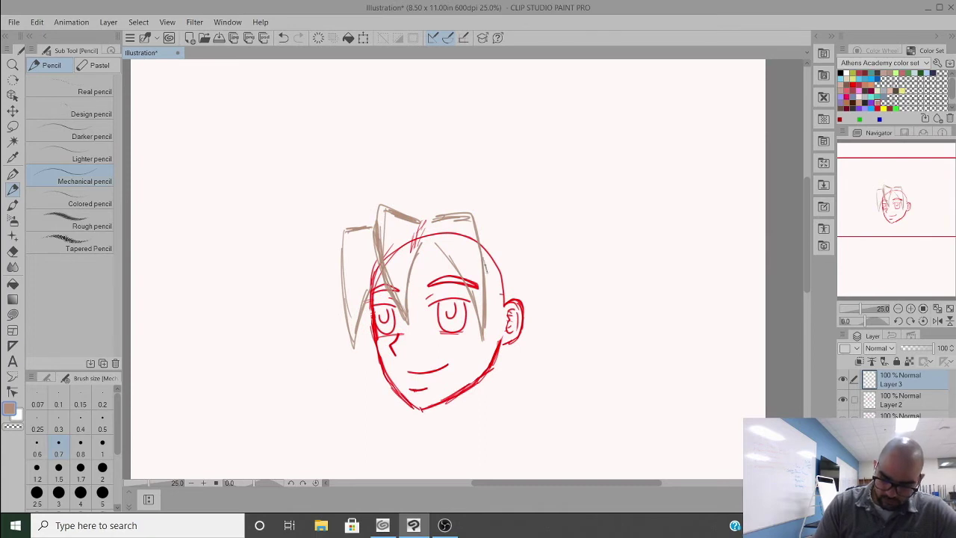
{"action": "mouse_move", "coordinate": [484, 261]}
{"action": "left_mouse_down"}
{"action": "mouse_move", "coordinate": [504, 295]}
{"action": "mouse_move", "coordinate": [485, 270]}
{"action": "mouse_move", "coordinate": [504, 297]}
{"action": "mouse_move", "coordinate": [505, 308]}
{"action": "mouse_move", "coordinate": [491, 287]}
{"action": "mouse_move", "coordinate": [498, 311]}
{"action": "left_mouse_up"}
{"action": "left_click_drag", "start_coordinate": [490, 279], "coordinate": [497, 340]}
{"action": "left_click_drag", "start_coordinate": [496, 328], "coordinate": [493, 375]}
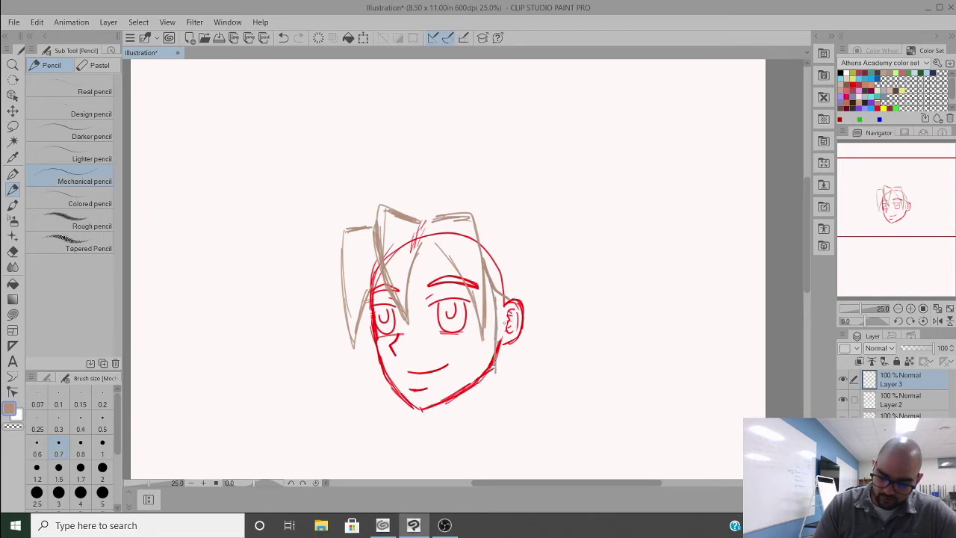
{"action": "left_click_drag", "start_coordinate": [511, 304], "coordinate": [502, 347]}
{"action": "left_click_drag", "start_coordinate": [503, 345], "coordinate": [496, 369]}
{"action": "mouse_move", "coordinate": [505, 346]}
{"action": "left_mouse_down"}
{"action": "mouse_move", "coordinate": [498, 370]}
{"action": "mouse_move", "coordinate": [497, 309]}
{"action": "left_mouse_up"}
{"action": "left_click_drag", "start_coordinate": [487, 274], "coordinate": [495, 317]}
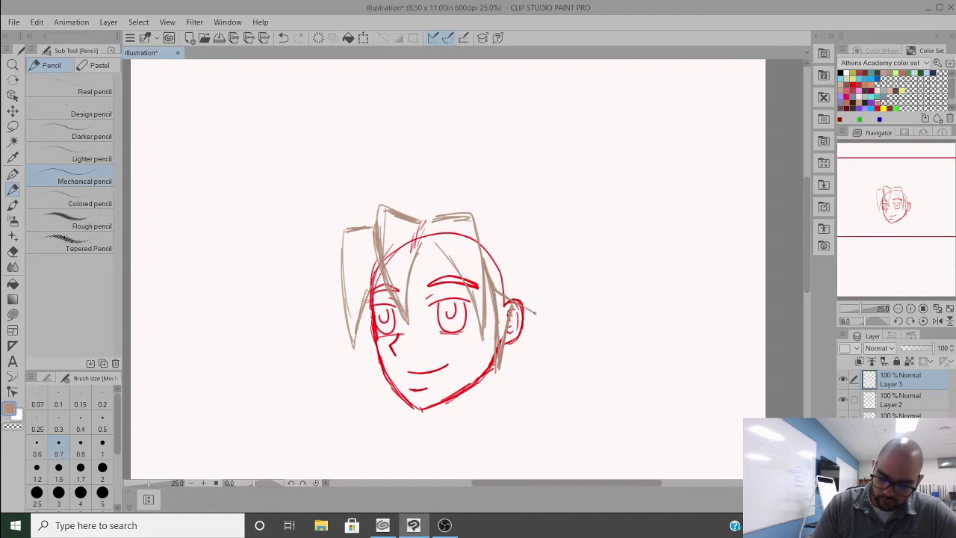
Step: Draw jagged, pointed hair strands above and behind the ear, redoing the outer strand as a longer slanted line
{"action": "left_click_drag", "start_coordinate": [522, 283], "coordinate": [532, 306]}
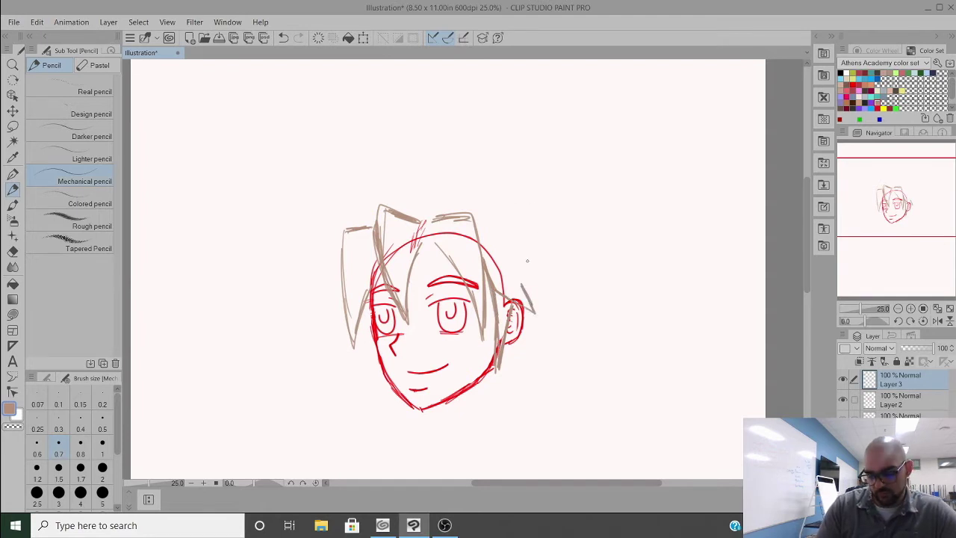
{"action": "mouse_move", "coordinate": [520, 241]}
{"action": "left_mouse_down"}
{"action": "mouse_move", "coordinate": [543, 288]}
{"action": "mouse_move", "coordinate": [536, 280]}
{"action": "left_mouse_up"}
{"action": "key", "text": "ctrl+z"}
{"action": "key", "text": "ctrl+z"}
{"action": "key", "text": "ctrl+z"}
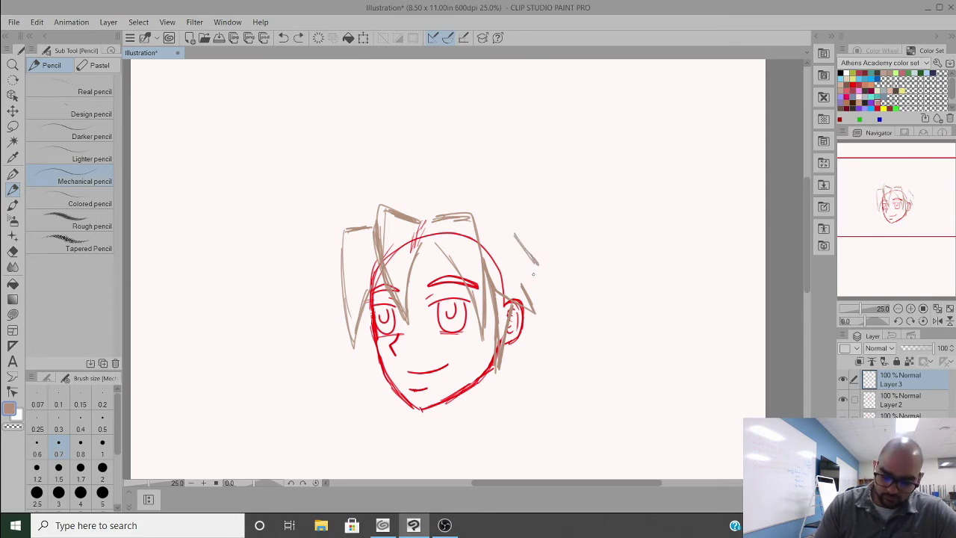
{"action": "key", "text": "ctrl+z"}
{"action": "mouse_move", "coordinate": [503, 222]}
{"action": "left_mouse_down"}
{"action": "mouse_move", "coordinate": [536, 266]}
{"action": "mouse_move", "coordinate": [557, 323]}
{"action": "left_mouse_up"}
{"action": "left_click_drag", "start_coordinate": [539, 264], "coordinate": [557, 319]}
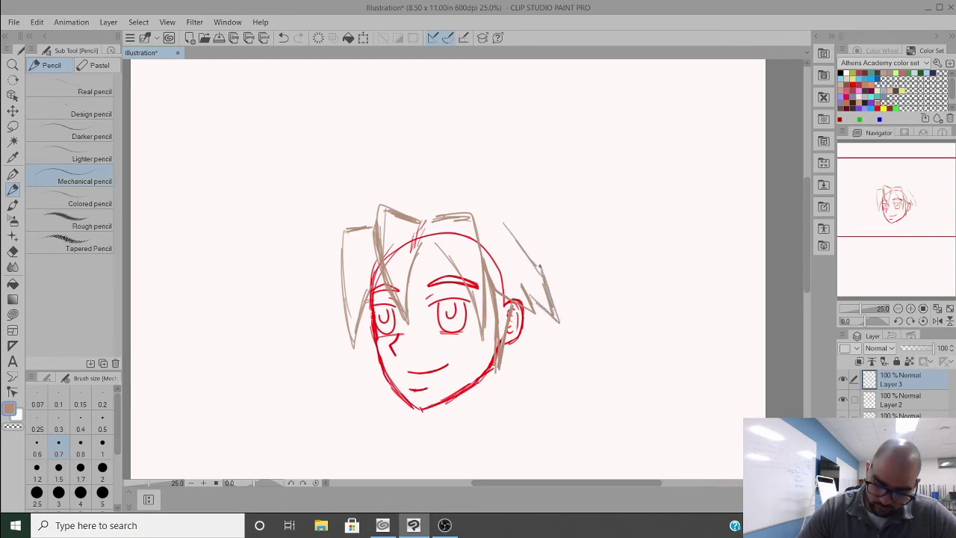
{"action": "left_click_drag", "start_coordinate": [511, 236], "coordinate": [541, 267]}
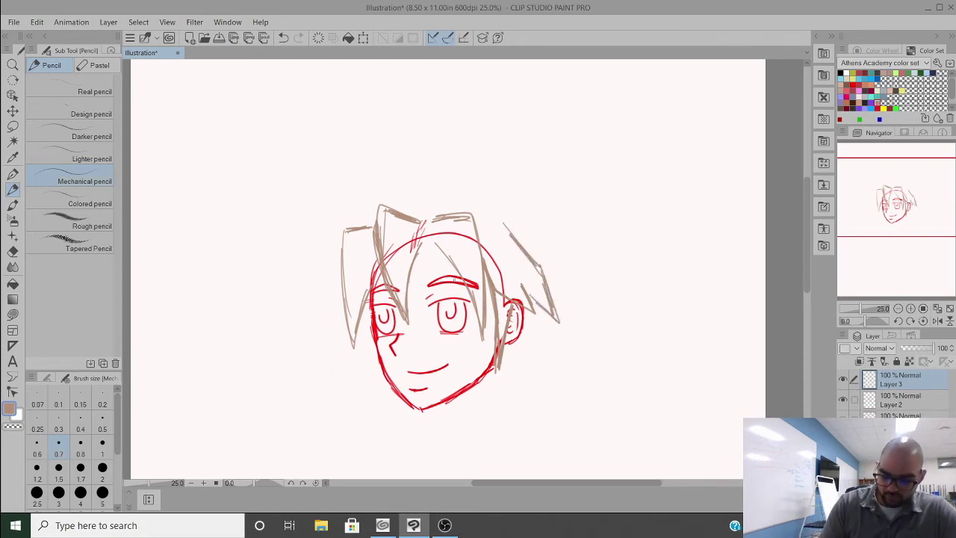
Step: Add a small pointed lock beside the left cheek and redraw the outer edge of the leftmost lock
{"action": "mouse_move", "coordinate": [358, 317]}
{"action": "left_mouse_down"}
{"action": "mouse_move", "coordinate": [366, 363]}
{"action": "mouse_move", "coordinate": [375, 348]}
{"action": "mouse_move", "coordinate": [364, 363]}
{"action": "mouse_move", "coordinate": [360, 334]}
{"action": "left_mouse_up"}
{"action": "mouse_move", "coordinate": [371, 286]}
{"action": "left_mouse_down"}
{"action": "mouse_move", "coordinate": [355, 333]}
{"action": "mouse_move", "coordinate": [340, 253]}
{"action": "mouse_move", "coordinate": [351, 228]}
{"action": "left_mouse_up"}
{"action": "key", "text": "ctrl+z"}
{"action": "key", "text": "ctrl+z"}
{"action": "key", "text": "ctrl+z"}
{"action": "key", "text": "ctrl+z"}
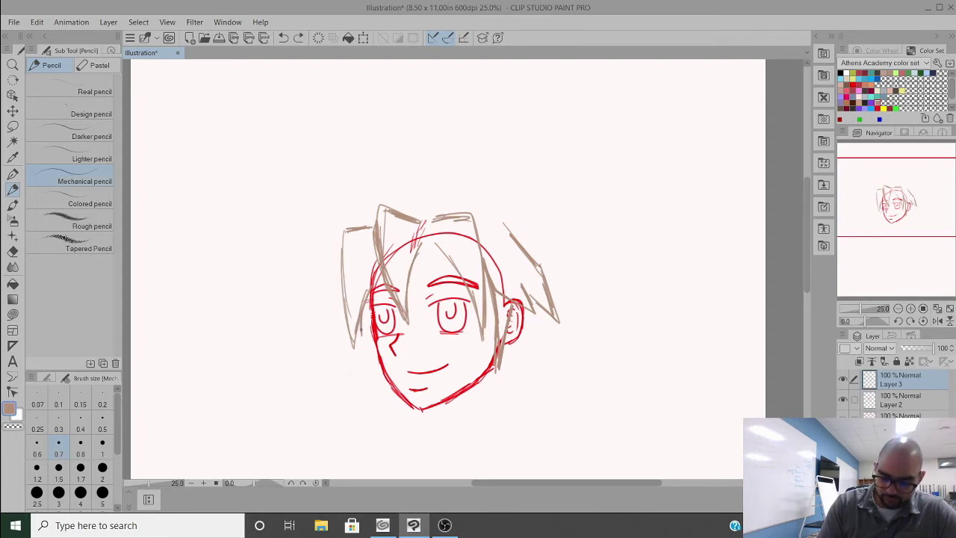
{"action": "mouse_move", "coordinate": [361, 328]}
{"action": "left_mouse_down"}
{"action": "mouse_move", "coordinate": [370, 320]}
{"action": "mouse_move", "coordinate": [367, 343]}
{"action": "mouse_move", "coordinate": [341, 236]}
{"action": "mouse_move", "coordinate": [361, 223]}
{"action": "mouse_move", "coordinate": [351, 193]}
{"action": "mouse_move", "coordinate": [375, 157]}
{"action": "mouse_move", "coordinate": [377, 172]}
{"action": "mouse_move", "coordinate": [356, 199]}
{"action": "mouse_move", "coordinate": [371, 154]}
{"action": "mouse_move", "coordinate": [436, 122]}
{"action": "left_mouse_up"}
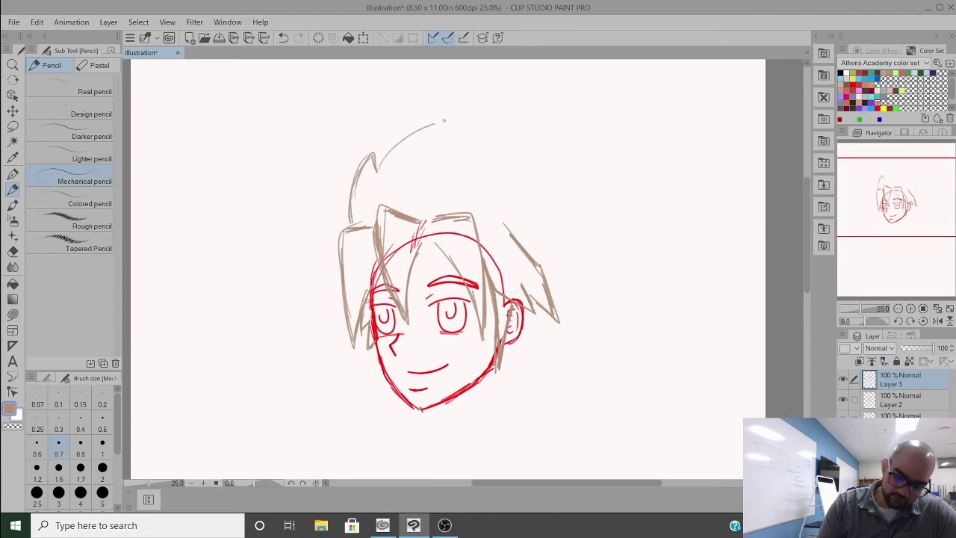
{"action": "mouse_move", "coordinate": [391, 146]}
{"action": "left_mouse_down"}
{"action": "mouse_move", "coordinate": [528, 115]}
{"action": "mouse_move", "coordinate": [522, 139]}
{"action": "mouse_move", "coordinate": [503, 156]}
{"action": "left_mouse_up"}
{"action": "key", "text": "ctrl+z"}
{"action": "key", "text": "ctrl+z"}
{"action": "key", "text": "ctrl+z"}
{"action": "key", "text": "ctrl+z"}
{"action": "key", "text": "ctrl+z"}
{"action": "key", "text": "ctrl+z"}
{"action": "key", "text": "ctrl+z"}
{"action": "key", "text": "ctrl+z"}
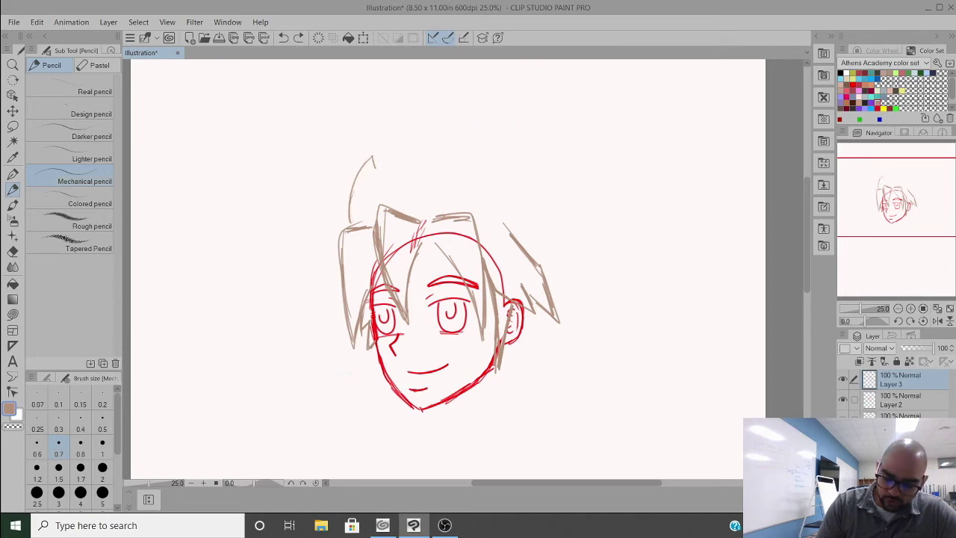
{"action": "key", "text": "ctrl+z"}
{"action": "key", "text": "ctrl+z"}
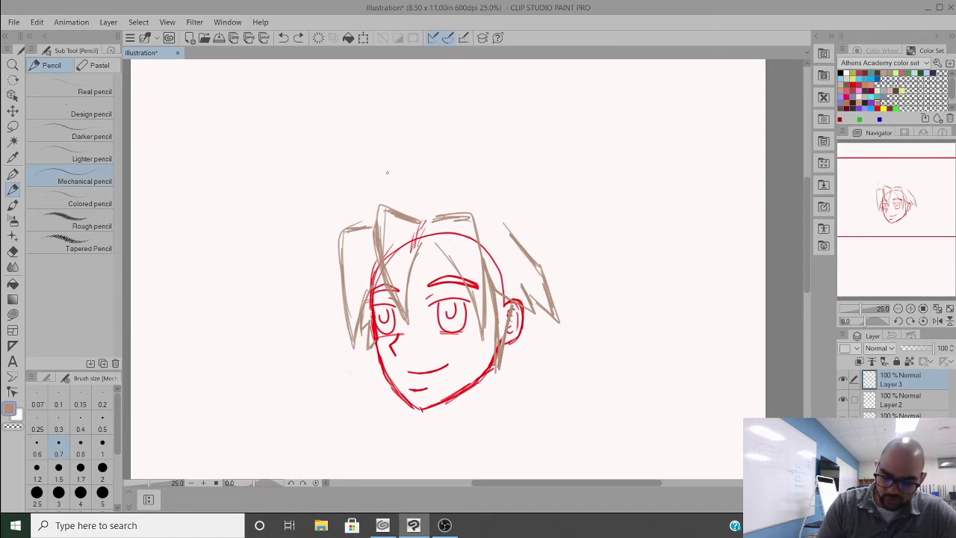
{"action": "mouse_move", "coordinate": [378, 173]}
{"action": "left_mouse_down"}
{"action": "mouse_move", "coordinate": [336, 179]}
{"action": "mouse_move", "coordinate": [324, 234]}
{"action": "mouse_move", "coordinate": [334, 265]}
{"action": "mouse_move", "coordinate": [319, 290]}
{"action": "mouse_move", "coordinate": [335, 179]}
{"action": "mouse_move", "coordinate": [499, 168]}
{"action": "mouse_move", "coordinate": [553, 214]}
{"action": "mouse_move", "coordinate": [569, 255]}
{"action": "mouse_move", "coordinate": [418, 158]}
{"action": "left_mouse_up"}
{"action": "mouse_move", "coordinate": [449, 162]}
{"action": "left_mouse_down"}
{"action": "mouse_move", "coordinate": [389, 169]}
{"action": "mouse_move", "coordinate": [485, 160]}
{"action": "left_mouse_up"}
{"action": "key", "text": "ctrl+z"}
{"action": "key", "text": "ctrl+z"}
Step: Draw the hair's outer contour over the crown, with pointed tips on the left and spiky strands down behind the ear
{"action": "mouse_move", "coordinate": [377, 172]}
{"action": "left_mouse_down"}
{"action": "mouse_move", "coordinate": [444, 160]}
{"action": "mouse_move", "coordinate": [505, 172]}
{"action": "left_mouse_up"}
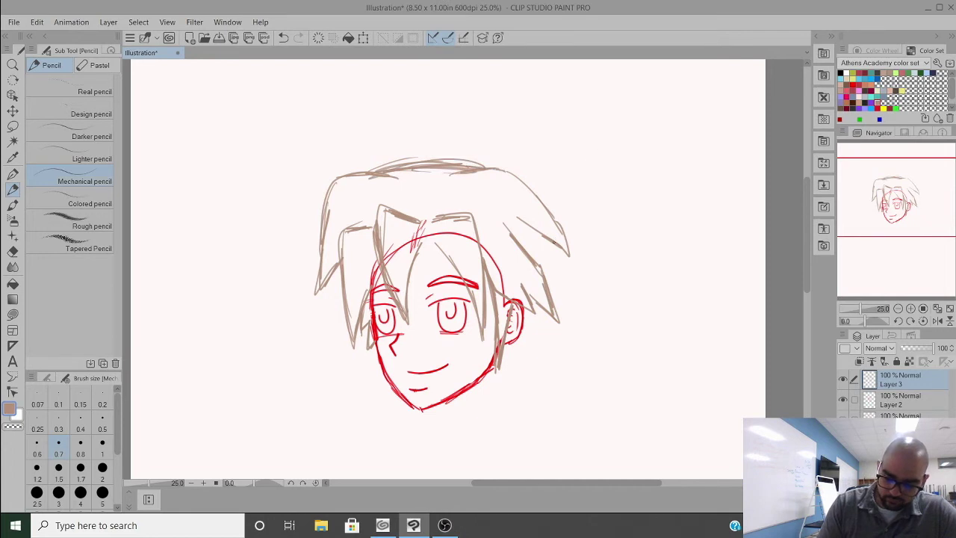
{"action": "mouse_move", "coordinate": [551, 240]}
{"action": "left_mouse_down"}
{"action": "mouse_move", "coordinate": [570, 286]}
{"action": "mouse_move", "coordinate": [522, 360]}
{"action": "left_mouse_up"}
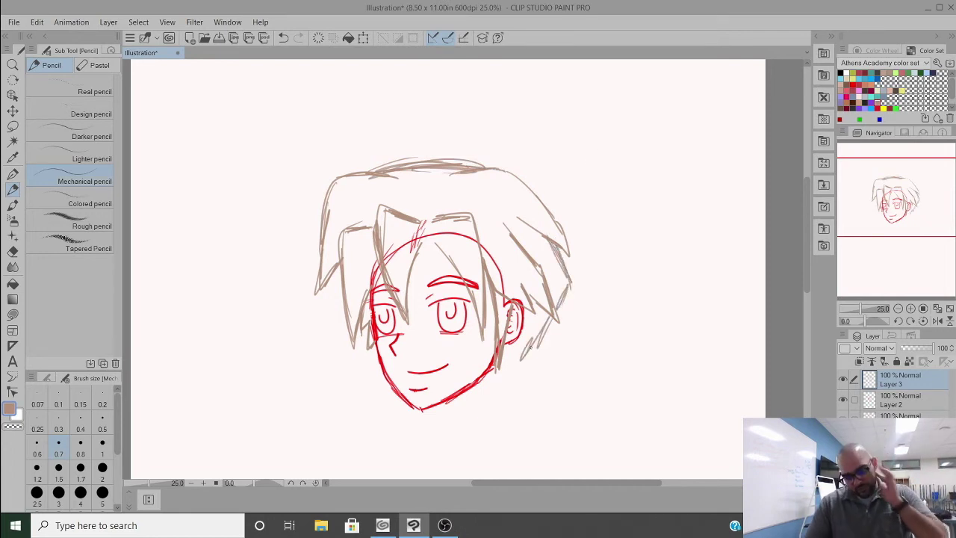
Step: Clear all the spiky hair from Layer 3, leaving the red head ready for another hairstyle
{"action": "left_click", "coordinate": [36, 22]}
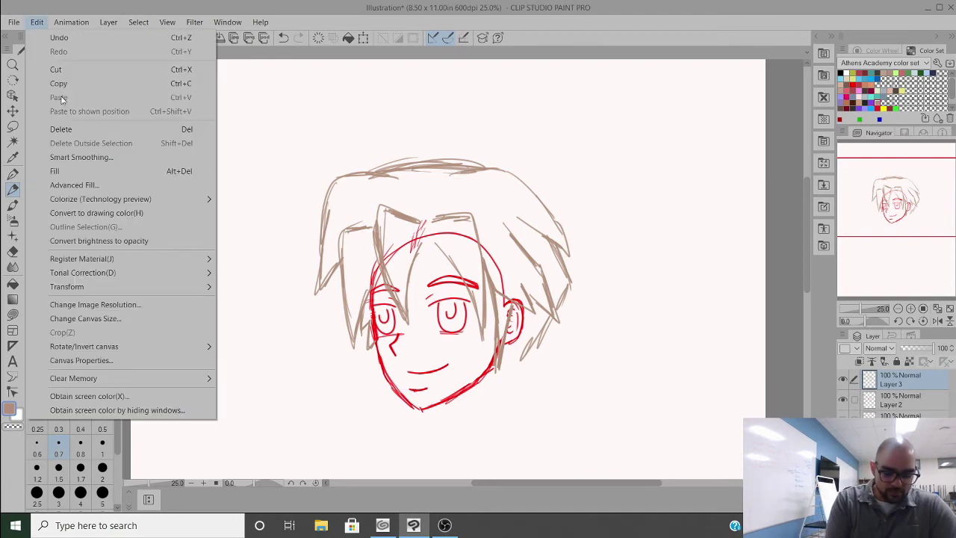
{"action": "left_click", "coordinate": [69, 130]}
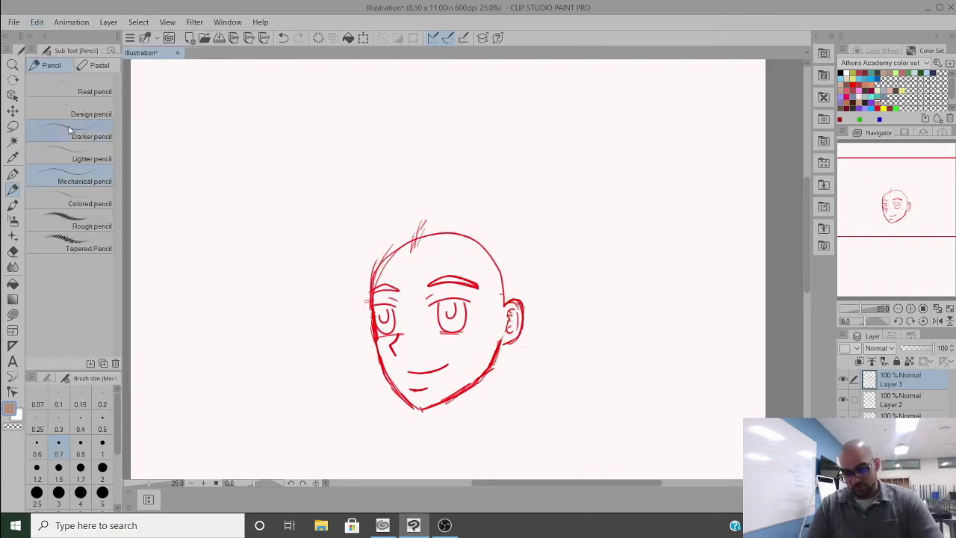
{"action": "left_click_drag", "start_coordinate": [441, 241], "coordinate": [422, 219]}
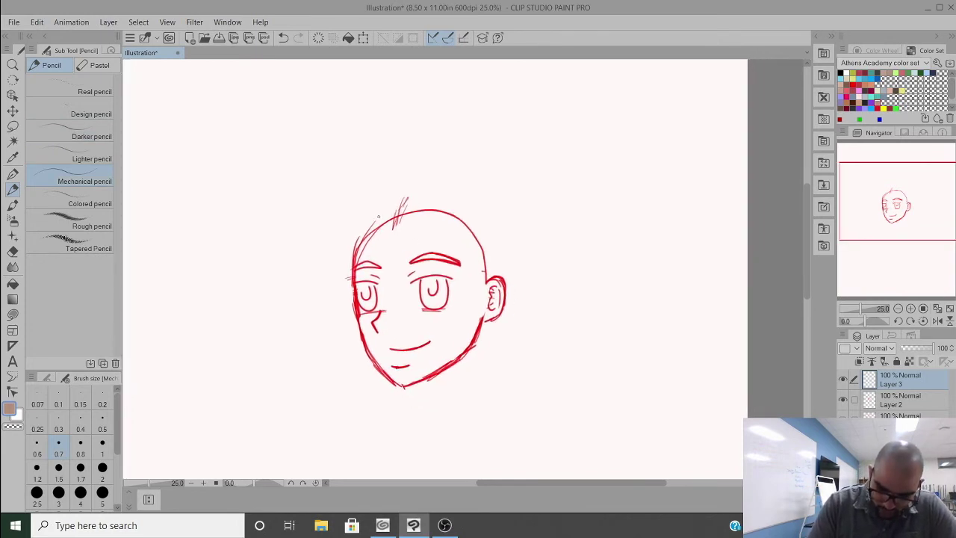
Step: Try to sketch a curly hairstyle with rounded, scalloped curls across the forehead and around the head
{"action": "left_click_drag", "start_coordinate": [386, 254], "coordinate": [449, 218]}
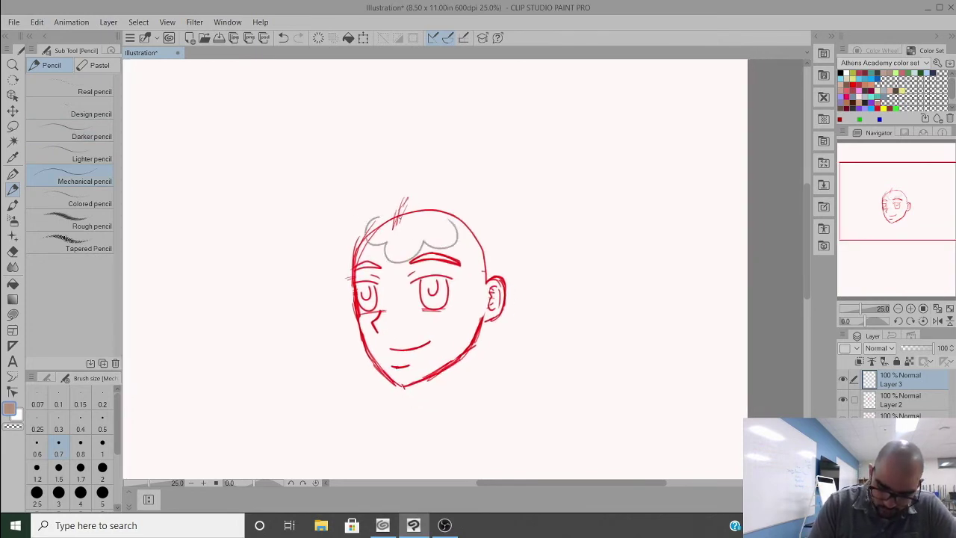
{"action": "mouse_move", "coordinate": [364, 187]}
{"action": "left_mouse_down"}
{"action": "mouse_move", "coordinate": [322, 212]}
{"action": "mouse_move", "coordinate": [347, 269]}
{"action": "left_mouse_up"}
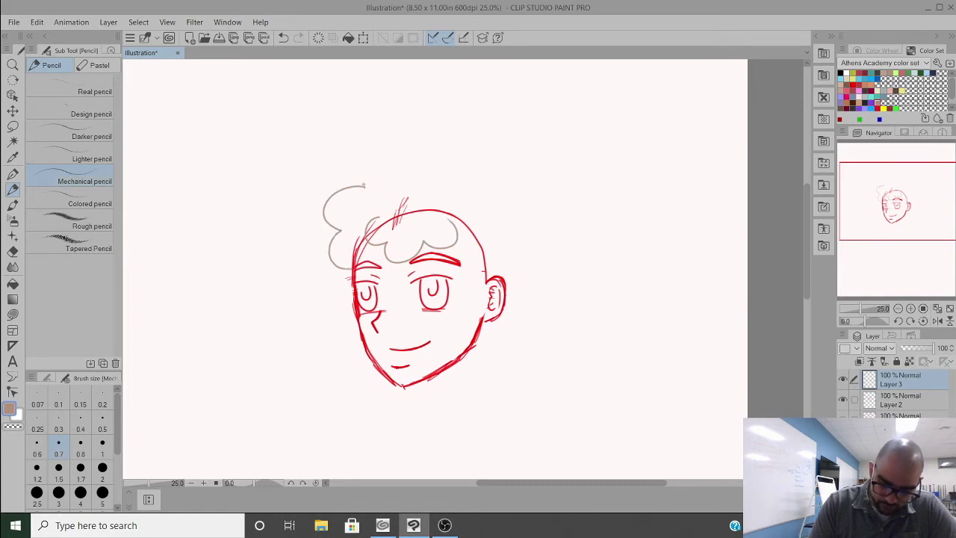
{"action": "mouse_move", "coordinate": [365, 185]}
{"action": "left_mouse_down"}
{"action": "mouse_move", "coordinate": [435, 147]}
{"action": "mouse_move", "coordinate": [502, 173]}
{"action": "mouse_move", "coordinate": [536, 252]}
{"action": "mouse_move", "coordinate": [521, 332]}
{"action": "mouse_move", "coordinate": [479, 341]}
{"action": "left_mouse_up"}
{"action": "key", "text": "ctrl+z"}
{"action": "key", "text": "ctrl+z"}
{"action": "key", "text": "ctrl+z"}
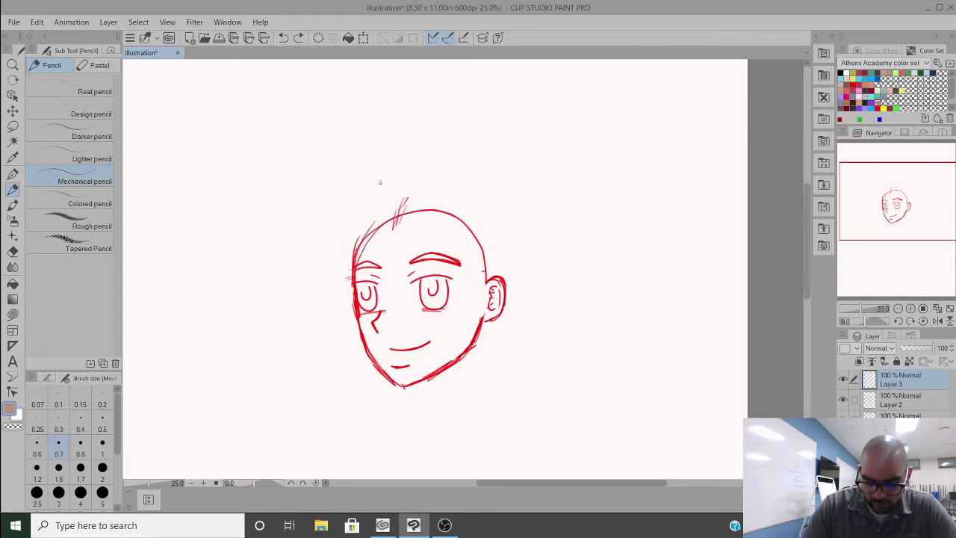
Step: Sketch straight, blunt-cut bangs over the forehead, with a longer middle section and shorter angled strands on both sides
{"action": "left_click_drag", "start_coordinate": [380, 182], "coordinate": [363, 236]}
{"action": "left_click_drag", "start_coordinate": [385, 196], "coordinate": [387, 274]}
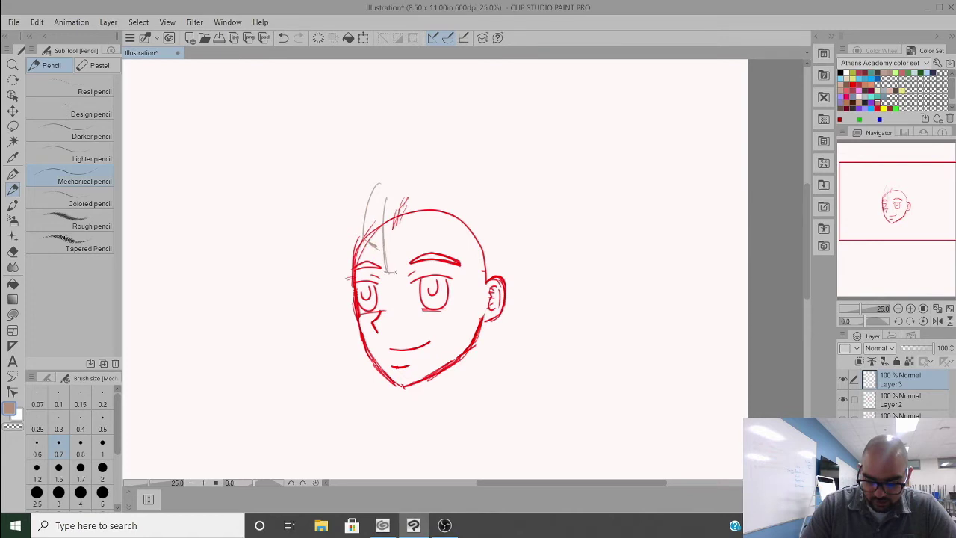
{"action": "left_click_drag", "start_coordinate": [415, 212], "coordinate": [425, 267]}
{"action": "left_click_drag", "start_coordinate": [413, 203], "coordinate": [422, 236]}
{"action": "left_click_drag", "start_coordinate": [424, 175], "coordinate": [447, 240]}
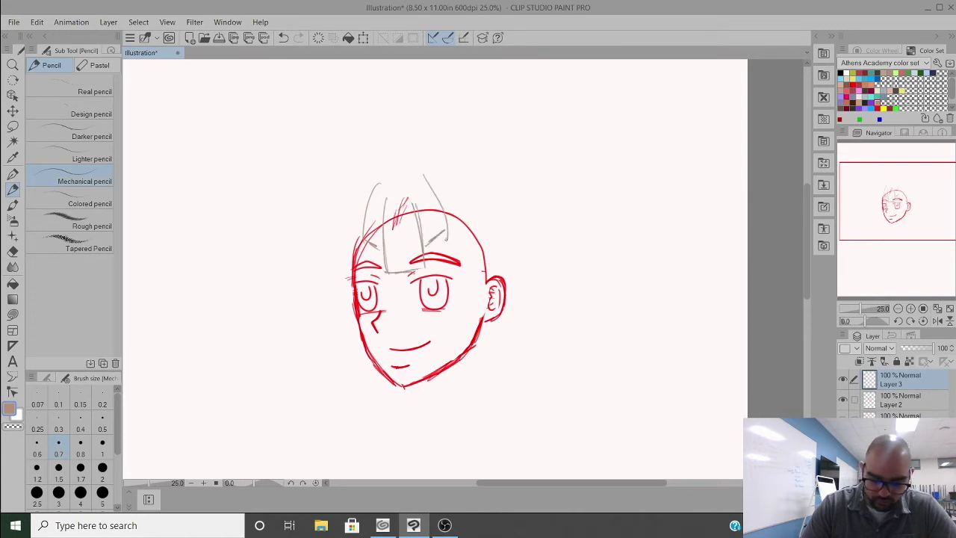
Step: Draw the outer sections of the bangs at both temples and add sidelocks in front of the ear and beside the far eye
{"action": "mouse_move", "coordinate": [347, 191]}
{"action": "left_mouse_down"}
{"action": "mouse_move", "coordinate": [339, 237]}
{"action": "mouse_move", "coordinate": [351, 264]}
{"action": "mouse_move", "coordinate": [333, 262]}
{"action": "left_mouse_up"}
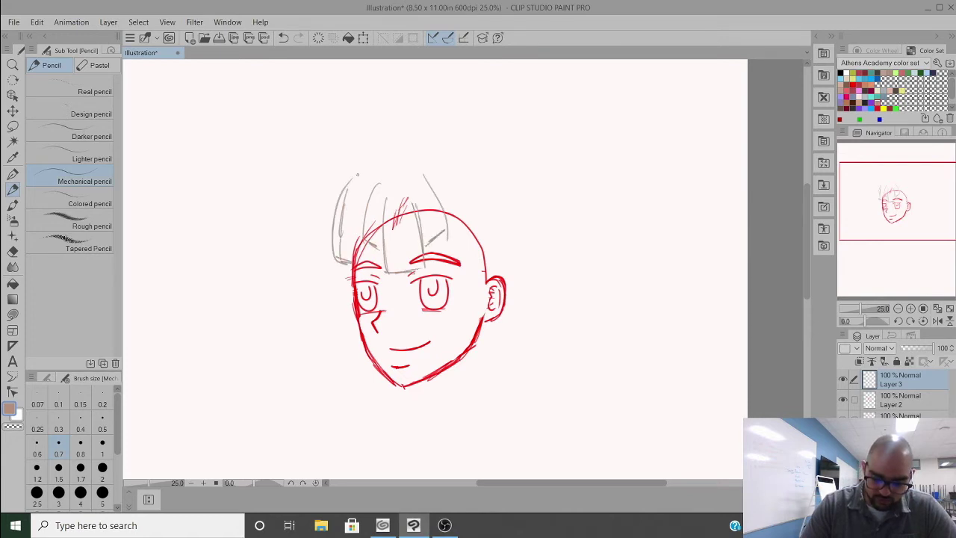
{"action": "left_click_drag", "start_coordinate": [457, 184], "coordinate": [486, 245]}
{"action": "left_click_drag", "start_coordinate": [469, 187], "coordinate": [489, 263]}
{"action": "left_click_drag", "start_coordinate": [446, 218], "coordinate": [474, 326]}
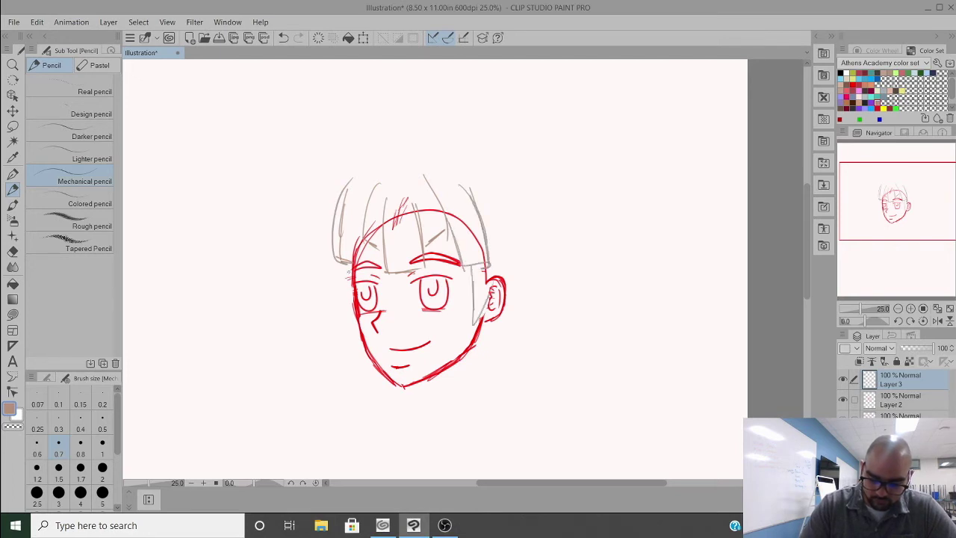
{"action": "left_click_drag", "start_coordinate": [350, 262], "coordinate": [346, 306]}
Step: Draw the hair's rounded outer contour over the crown and extend it down behind the ear as long straight hair
{"action": "left_click_drag", "start_coordinate": [357, 178], "coordinate": [460, 139]}
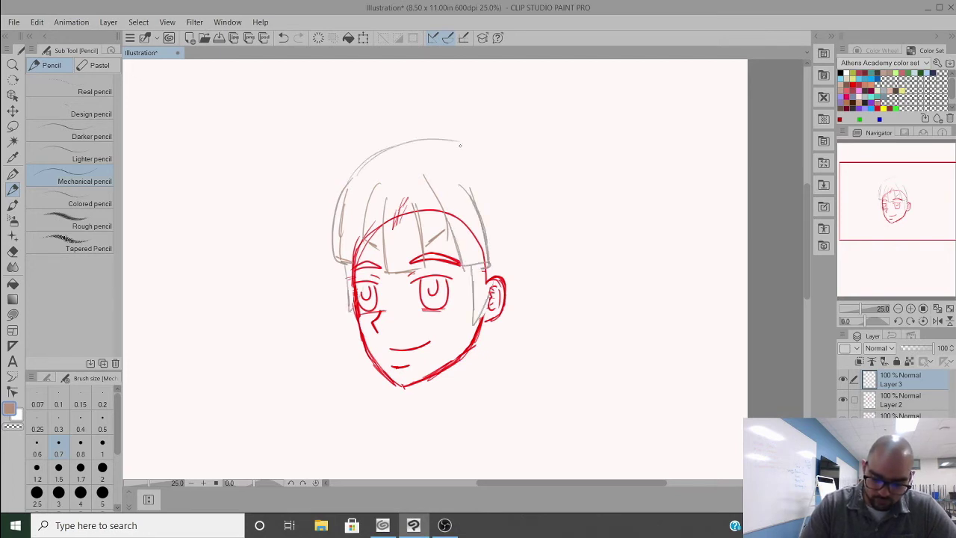
{"action": "mouse_move", "coordinate": [370, 158]}
{"action": "left_mouse_down"}
{"action": "mouse_move", "coordinate": [489, 152]}
{"action": "mouse_move", "coordinate": [523, 198]}
{"action": "mouse_move", "coordinate": [535, 319]}
{"action": "left_mouse_up"}
{"action": "left_click_drag", "start_coordinate": [531, 263], "coordinate": [551, 377]}
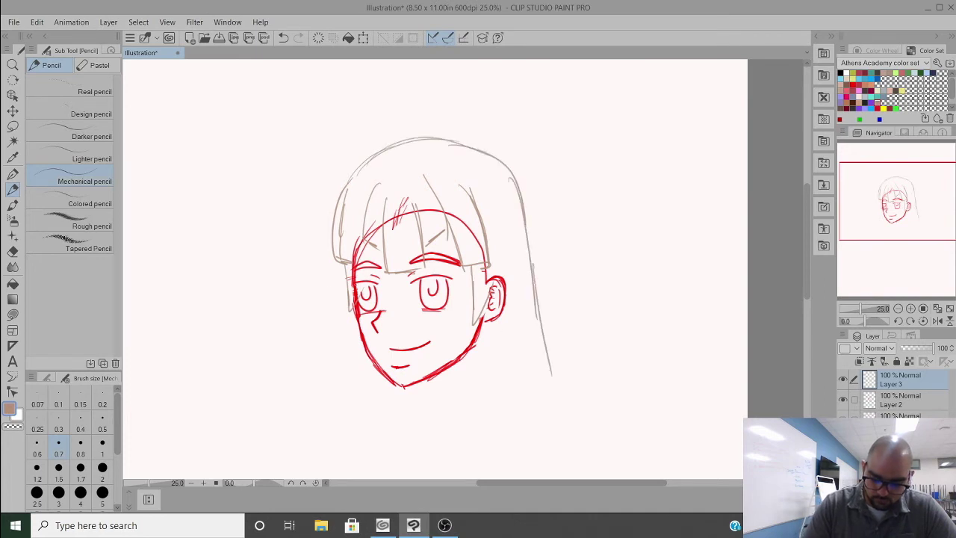
Step: Undo all the long straight hair and bangs strokes so only the red bald head remains
{"action": "left_click_drag", "start_coordinate": [342, 275], "coordinate": [324, 388]}
{"action": "key", "text": "ctrl+z"}
{"action": "key", "text": "ctrl+z"}
{"action": "key", "text": "ctrl+z"}
{"action": "key", "text": "ctrl+z"}
{"action": "key", "text": "ctrl+z"}
{"action": "key", "text": "ctrl+z"}
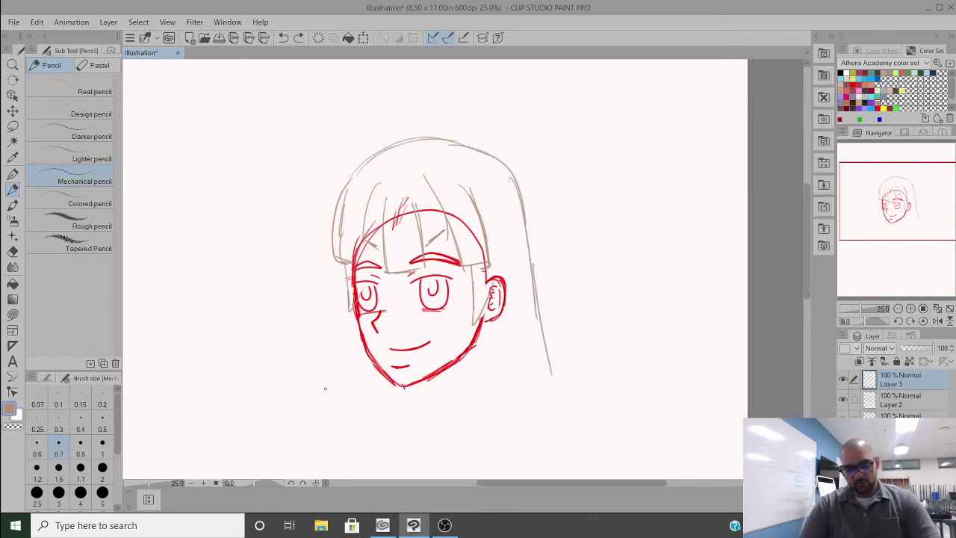
{"action": "key", "text": "ctrl+z"}
{"action": "key", "text": "ctrl+z"}
{"action": "key", "text": "ctrl+z"}
{"action": "key", "text": "ctrl+z"}
{"action": "key", "text": "ctrl+z"}
{"action": "key", "text": "ctrl+z"}
{"action": "key", "text": "ctrl+z"}
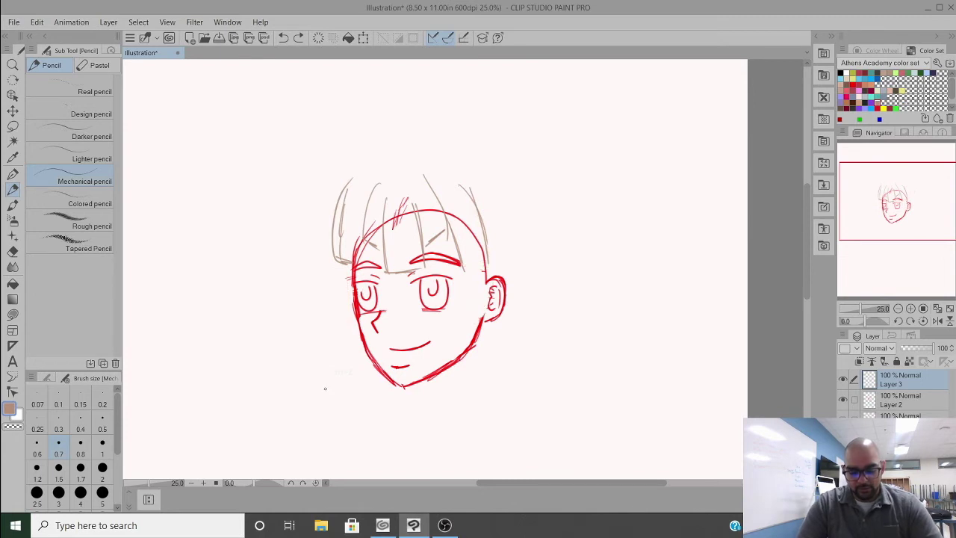
{"action": "key", "text": "ctrl+z"}
{"action": "key", "text": "ctrl+z"}
{"action": "key", "text": "ctrl+z"}
{"action": "key", "text": "ctrl+z"}
{"action": "key", "text": "ctrl+z"}
{"action": "key", "text": "ctrl+z"}
{"action": "key", "text": "ctrl+z"}
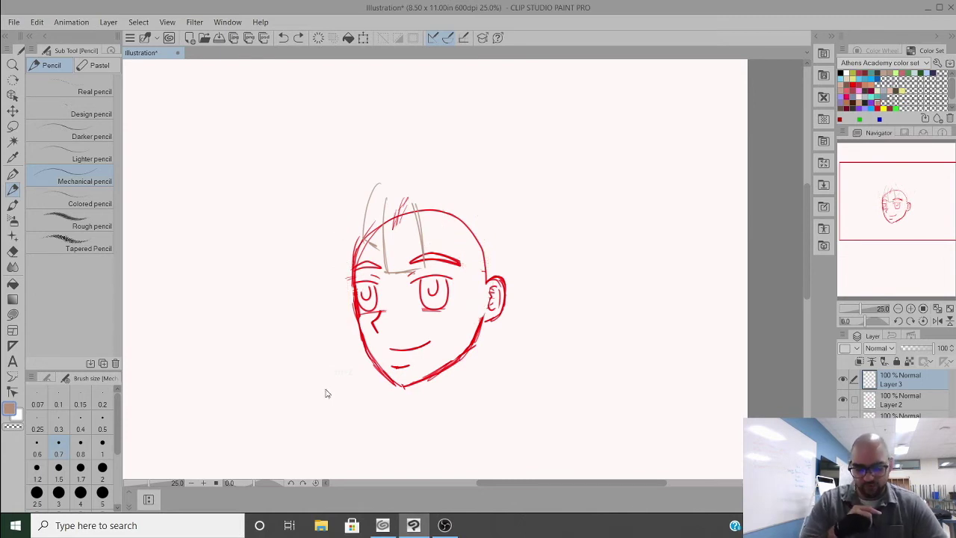
{"action": "key", "text": "ctrl+z"}
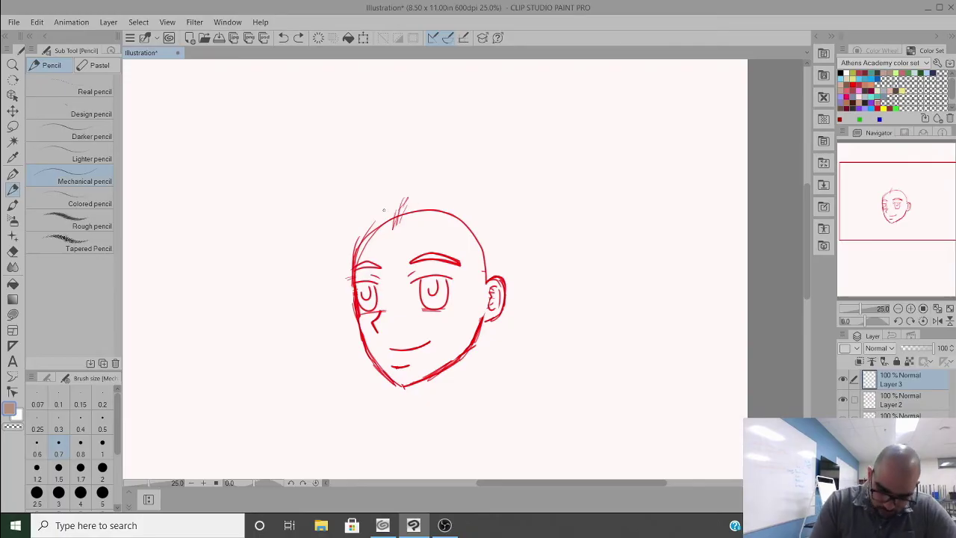
Step: Sketch short hair on the red head with curved locks sweeping over the forehead and down both sides
{"action": "mouse_move", "coordinate": [403, 196]}
{"action": "left_mouse_down"}
{"action": "mouse_move", "coordinate": [396, 245]}
{"action": "mouse_move", "coordinate": [442, 229]}
{"action": "left_mouse_up"}
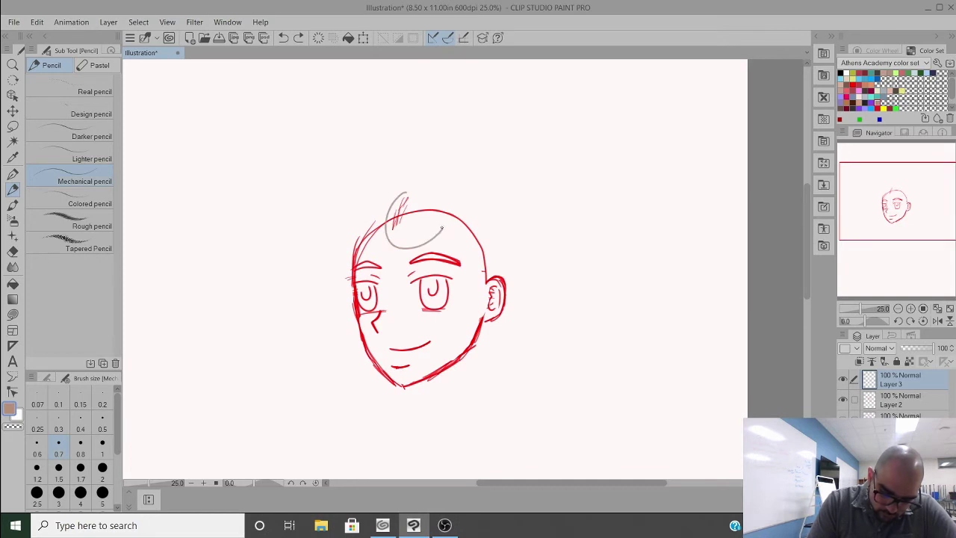
{"action": "left_click_drag", "start_coordinate": [392, 186], "coordinate": [359, 248]}
{"action": "left_click_drag", "start_coordinate": [375, 172], "coordinate": [351, 258]}
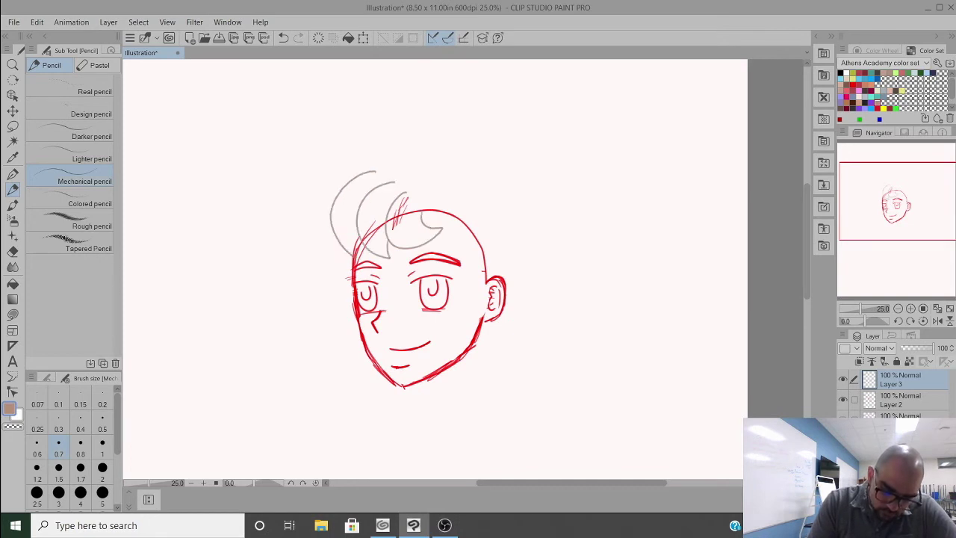
{"action": "left_click_drag", "start_coordinate": [447, 198], "coordinate": [462, 253]}
{"action": "mouse_move", "coordinate": [448, 181]}
{"action": "left_mouse_down"}
{"action": "mouse_move", "coordinate": [483, 254]}
{"action": "mouse_move", "coordinate": [477, 287]}
{"action": "left_mouse_up"}
{"action": "mouse_move", "coordinate": [318, 180]}
{"action": "left_mouse_down"}
{"action": "mouse_move", "coordinate": [318, 248]}
{"action": "mouse_move", "coordinate": [345, 290]}
{"action": "left_mouse_up"}
{"action": "left_click_drag", "start_coordinate": [512, 223], "coordinate": [490, 302]}
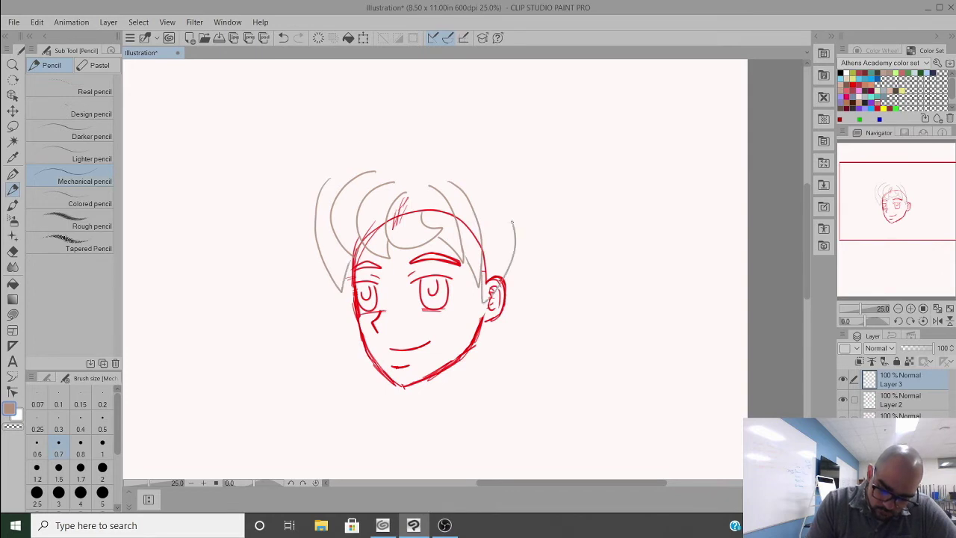
{"action": "mouse_move", "coordinate": [327, 177]}
{"action": "left_mouse_down"}
{"action": "mouse_move", "coordinate": [417, 125]}
{"action": "mouse_move", "coordinate": [478, 156]}
{"action": "mouse_move", "coordinate": [515, 301]}
{"action": "left_mouse_up"}
Step: Undo all strokes of the curved-lock hairstyle on the red head
{"action": "key", "text": "ctrl+z"}
{"action": "key", "text": "ctrl+z"}
{"action": "key", "text": "ctrl+z"}
{"action": "key", "text": "ctrl+z"}
{"action": "key", "text": "ctrl+z"}
{"action": "key", "text": "ctrl+z"}
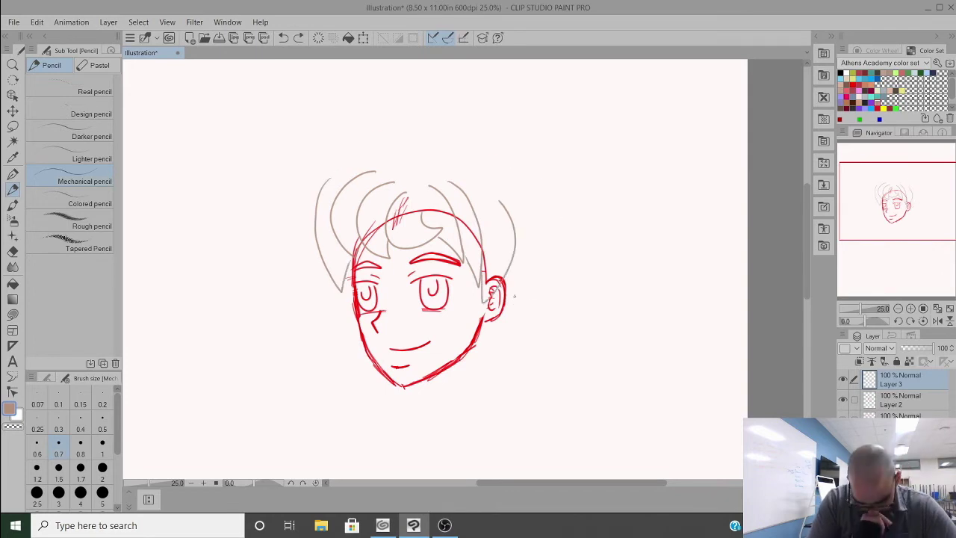
{"action": "key", "text": "ctrl+z"}
{"action": "key", "text": "ctrl+z"}
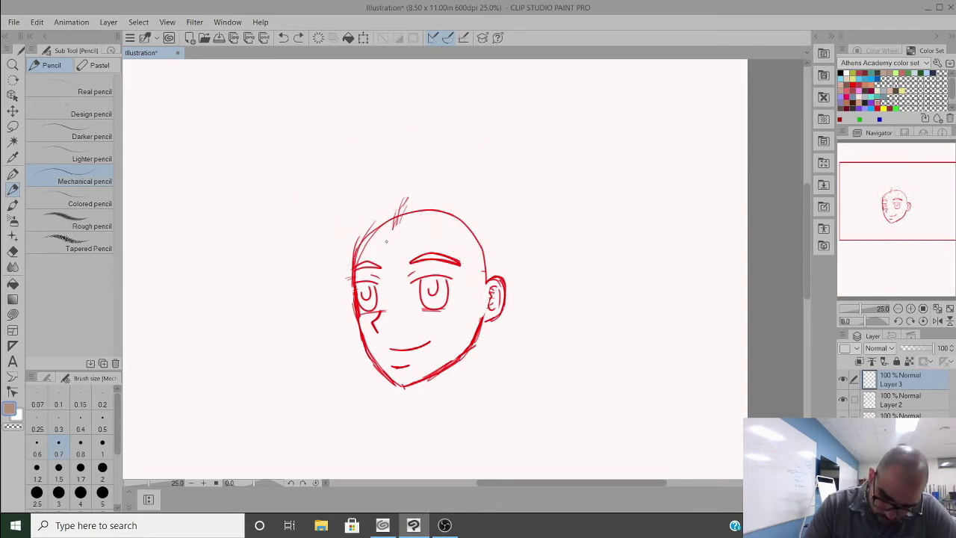
Step: Sketch swept-back hair with a tall pointed front spike, a jagged hairline and angular volume behind the ear
{"action": "mouse_move", "coordinate": [388, 244]}
{"action": "left_mouse_down"}
{"action": "mouse_move", "coordinate": [463, 125]}
{"action": "mouse_move", "coordinate": [431, 200]}
{"action": "left_mouse_up"}
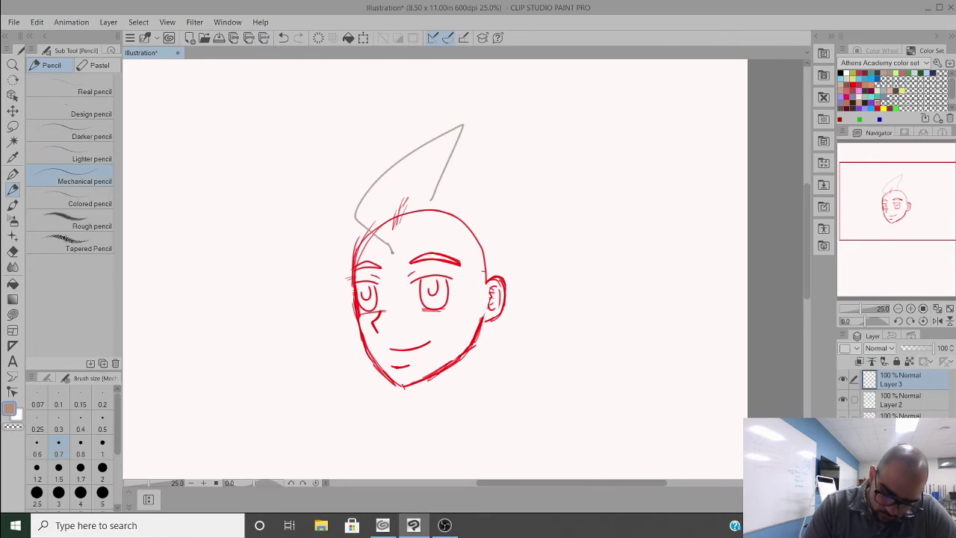
{"action": "mouse_move", "coordinate": [392, 252]}
{"action": "left_mouse_down"}
{"action": "mouse_move", "coordinate": [424, 226]}
{"action": "mouse_move", "coordinate": [473, 240]}
{"action": "mouse_move", "coordinate": [486, 286]}
{"action": "left_mouse_up"}
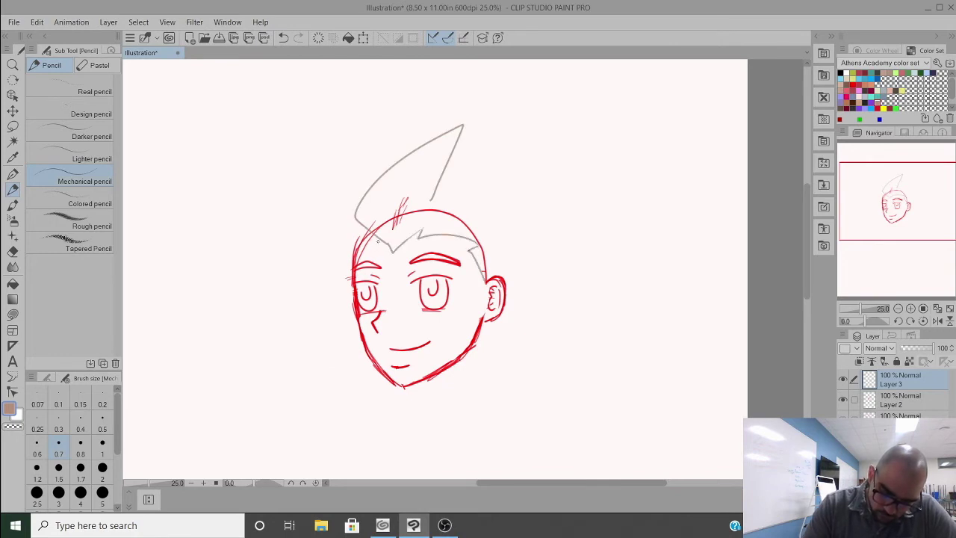
{"action": "left_click_drag", "start_coordinate": [349, 269], "coordinate": [355, 209]}
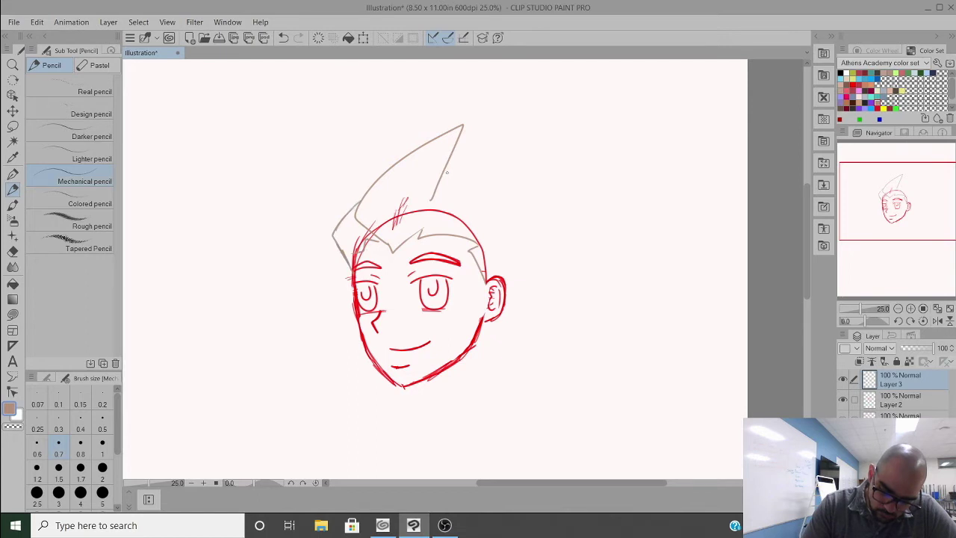
{"action": "mouse_move", "coordinate": [447, 172]}
{"action": "left_mouse_down"}
{"action": "mouse_move", "coordinate": [522, 179]}
{"action": "mouse_move", "coordinate": [581, 226]}
{"action": "mouse_move", "coordinate": [541, 245]}
{"action": "mouse_move", "coordinate": [530, 303]}
{"action": "mouse_move", "coordinate": [493, 338]}
{"action": "left_mouse_up"}
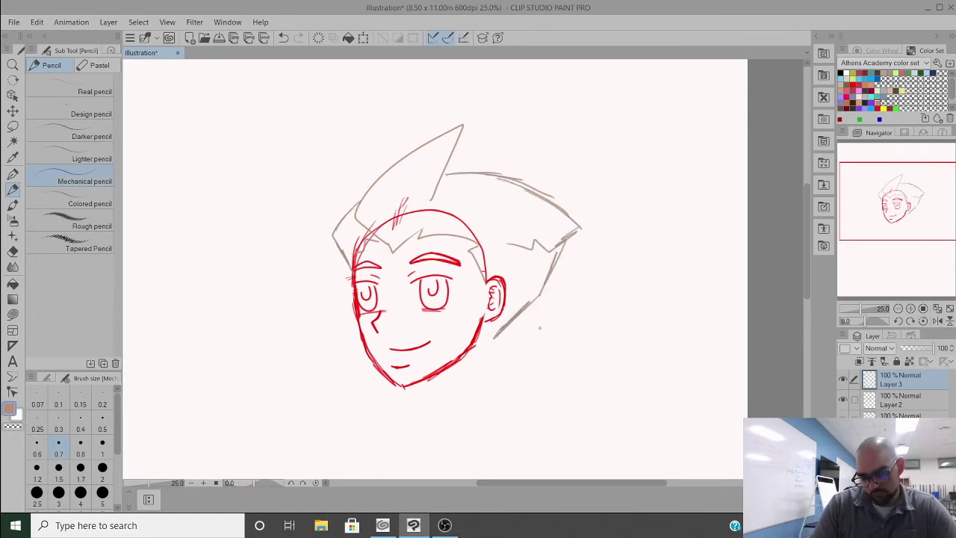
Step: Undo the side and back hair strokes, keeping the tall front spike and jagged hairline
{"action": "key", "text": "ctrl+z"}
{"action": "key", "text": "ctrl+z"}
{"action": "key", "text": "ctrl+z"}
{"action": "key", "text": "ctrl+z"}
{"action": "key", "text": "ctrl+z"}
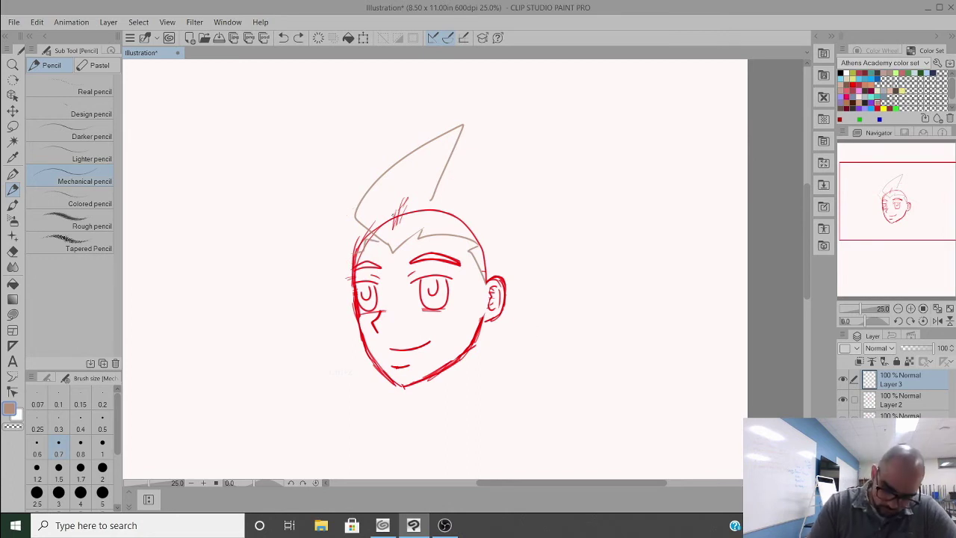
Step: Add more pointed spikes around the front tuft and down the back of the head to the ear
{"action": "mouse_move", "coordinate": [436, 182]}
{"action": "left_mouse_down"}
{"action": "mouse_move", "coordinate": [541, 171]}
{"action": "mouse_move", "coordinate": [512, 207]}
{"action": "left_mouse_up"}
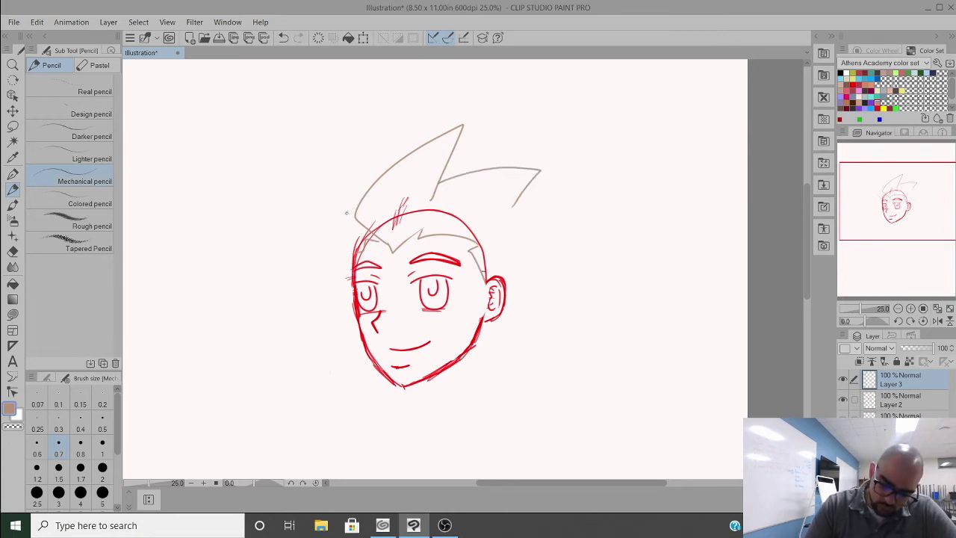
{"action": "left_click_drag", "start_coordinate": [359, 199], "coordinate": [408, 153]}
{"action": "left_click_drag", "start_coordinate": [349, 257], "coordinate": [348, 188]}
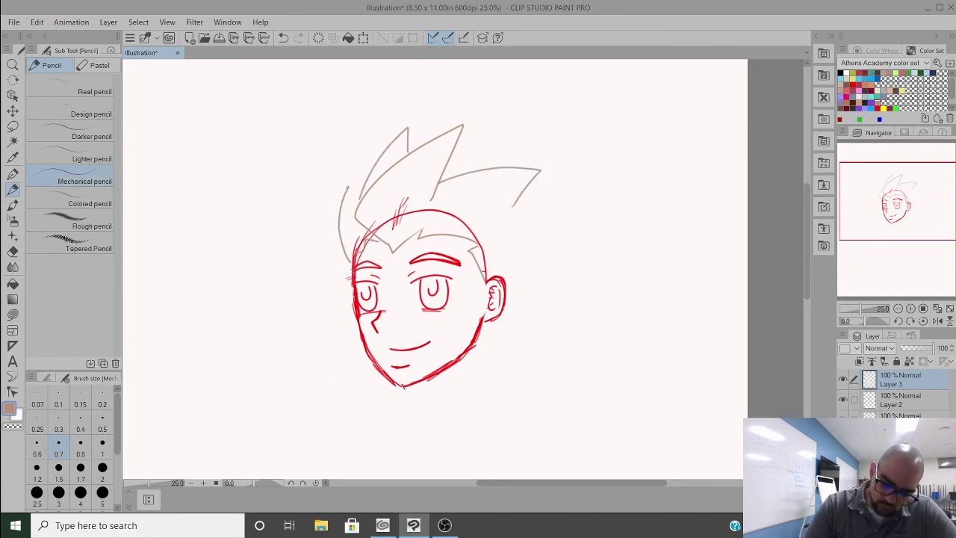
{"action": "left_click_drag", "start_coordinate": [541, 212], "coordinate": [521, 269]}
{"action": "left_click_drag", "start_coordinate": [576, 240], "coordinate": [506, 311]}
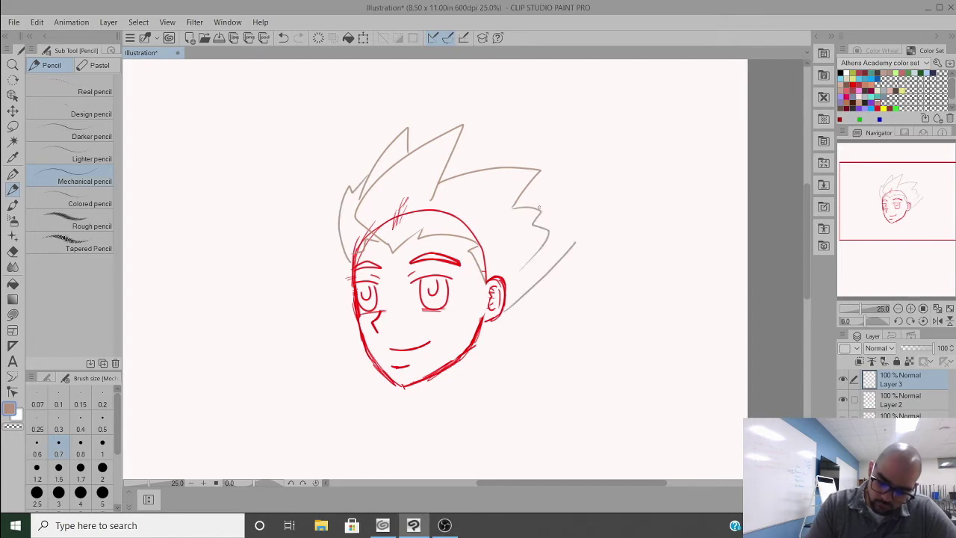
{"action": "mouse_move", "coordinate": [445, 168]}
{"action": "left_mouse_down"}
{"action": "mouse_move", "coordinate": [523, 171]}
{"action": "mouse_move", "coordinate": [583, 218]}
{"action": "left_mouse_up"}
Step: Undo the entire spiky hairstyle back to the bald red head
{"action": "key", "text": "ctrl+z"}
{"action": "key", "text": "ctrl+z"}
{"action": "key", "text": "ctrl+z"}
{"action": "key", "text": "ctrl+z"}
{"action": "key", "text": "ctrl+z"}
{"action": "key", "text": "ctrl+z"}
{"action": "key", "text": "ctrl+z"}
{"action": "key", "text": "ctrl+z"}
{"action": "key", "text": "ctrl+z"}
{"action": "key", "text": "ctrl+z"}
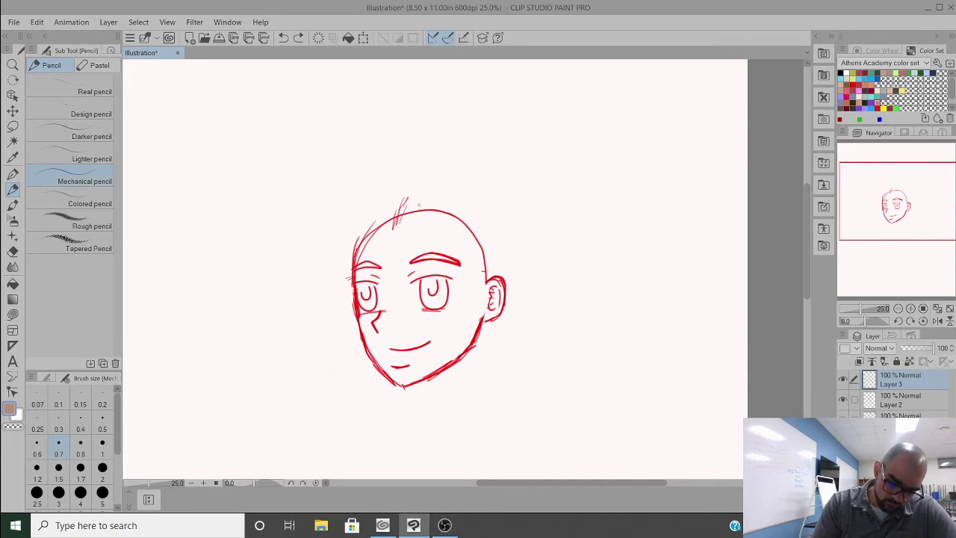
Step: Sketch tousled hair on the red head with pointed bangs, a sideburn and a full jagged outline ending behind the ear
{"action": "left_click_drag", "start_coordinate": [413, 181], "coordinate": [429, 221]}
{"action": "left_click_drag", "start_coordinate": [383, 181], "coordinate": [353, 246]}
{"action": "left_click_drag", "start_coordinate": [446, 196], "coordinate": [456, 216]}
{"action": "mouse_move", "coordinate": [426, 219]}
{"action": "left_mouse_down"}
{"action": "mouse_move", "coordinate": [456, 213]}
{"action": "mouse_move", "coordinate": [472, 314]}
{"action": "left_mouse_up"}
{"action": "left_click_drag", "start_coordinate": [347, 280], "coordinate": [338, 224]}
{"action": "mouse_move", "coordinate": [348, 259]}
{"action": "left_mouse_down"}
{"action": "mouse_move", "coordinate": [337, 223]}
{"action": "mouse_move", "coordinate": [351, 270]}
{"action": "left_mouse_up"}
{"action": "key", "text": "ctrl+z"}
{"action": "mouse_move", "coordinate": [321, 214]}
{"action": "left_mouse_down"}
{"action": "mouse_move", "coordinate": [365, 155]}
{"action": "mouse_move", "coordinate": [453, 120]}
{"action": "mouse_move", "coordinate": [441, 145]}
{"action": "mouse_move", "coordinate": [547, 193]}
{"action": "mouse_move", "coordinate": [557, 213]}
{"action": "mouse_move", "coordinate": [529, 240]}
{"action": "mouse_move", "coordinate": [551, 285]}
{"action": "left_mouse_up"}
{"action": "key", "text": "ctrl+z"}
{"action": "mouse_move", "coordinate": [525, 239]}
{"action": "left_mouse_down"}
{"action": "mouse_move", "coordinate": [560, 277]}
{"action": "mouse_move", "coordinate": [486, 325]}
{"action": "left_mouse_up"}
Step: In pink, sketch a second head below the red one with a skull oval, curved face guidelines, angular jaw and ear
{"action": "key", "text": "ctrl+minus"}
{"action": "key", "text": "ctrl+plus"}
{"action": "key", "text": "ctrl+plus"}
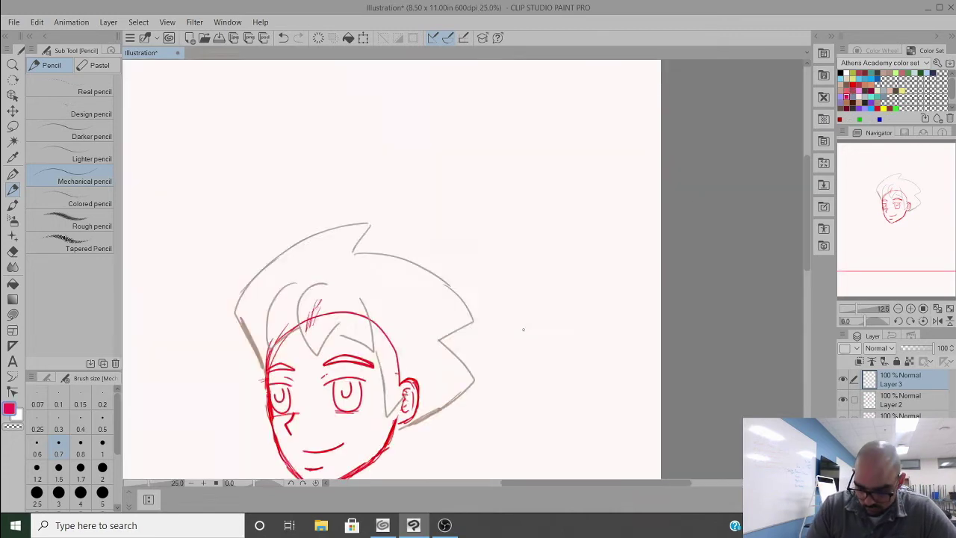
{"action": "scroll", "coordinate": [537, 351], "scroll_direction": "down", "scroll_amount": 5}
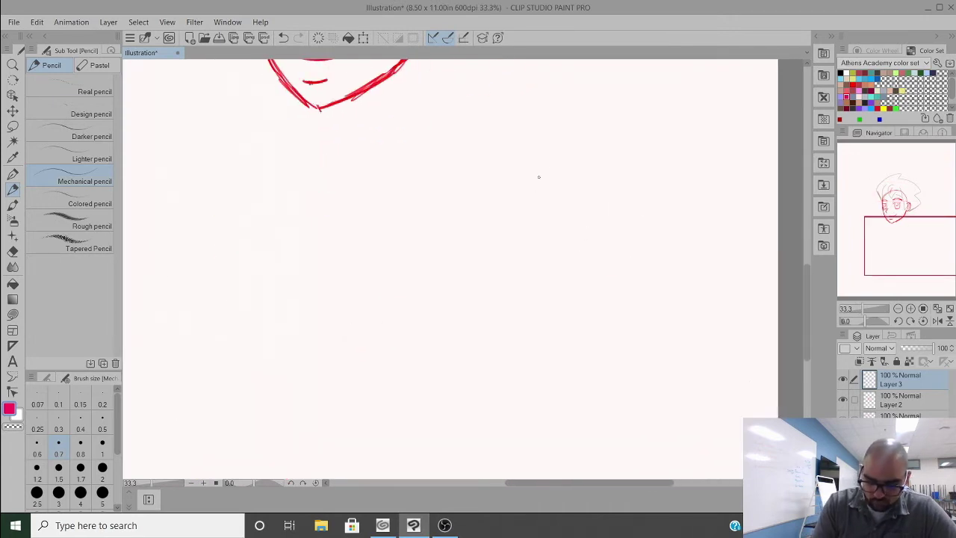
{"action": "mouse_move", "coordinate": [553, 151]}
{"action": "left_mouse_down"}
{"action": "mouse_move", "coordinate": [486, 214]}
{"action": "mouse_move", "coordinate": [553, 151]}
{"action": "mouse_move", "coordinate": [478, 246]}
{"action": "left_mouse_up"}
{"action": "left_click_drag", "start_coordinate": [553, 151], "coordinate": [560, 280]}
{"action": "left_click_drag", "start_coordinate": [564, 172], "coordinate": [559, 296]}
{"action": "mouse_move", "coordinate": [595, 219]}
{"action": "left_mouse_down"}
{"action": "mouse_move", "coordinate": [487, 242]}
{"action": "mouse_move", "coordinate": [594, 219]}
{"action": "left_mouse_up"}
{"action": "left_click_drag", "start_coordinate": [600, 168], "coordinate": [607, 240]}
{"action": "left_click_drag", "start_coordinate": [606, 202], "coordinate": [595, 290]}
{"action": "mouse_move", "coordinate": [600, 267]}
{"action": "left_mouse_down"}
{"action": "mouse_move", "coordinate": [579, 326]}
{"action": "mouse_move", "coordinate": [511, 311]}
{"action": "left_mouse_up"}
{"action": "mouse_move", "coordinate": [486, 259]}
{"action": "left_mouse_down"}
{"action": "mouse_move", "coordinate": [483, 273]}
{"action": "mouse_move", "coordinate": [506, 309]}
{"action": "left_mouse_up"}
{"action": "mouse_move", "coordinate": [477, 219]}
{"action": "left_mouse_down"}
{"action": "mouse_move", "coordinate": [452, 258]}
{"action": "mouse_move", "coordinate": [486, 282]}
{"action": "left_mouse_up"}
{"action": "left_click_drag", "start_coordinate": [459, 239], "coordinate": [478, 259]}
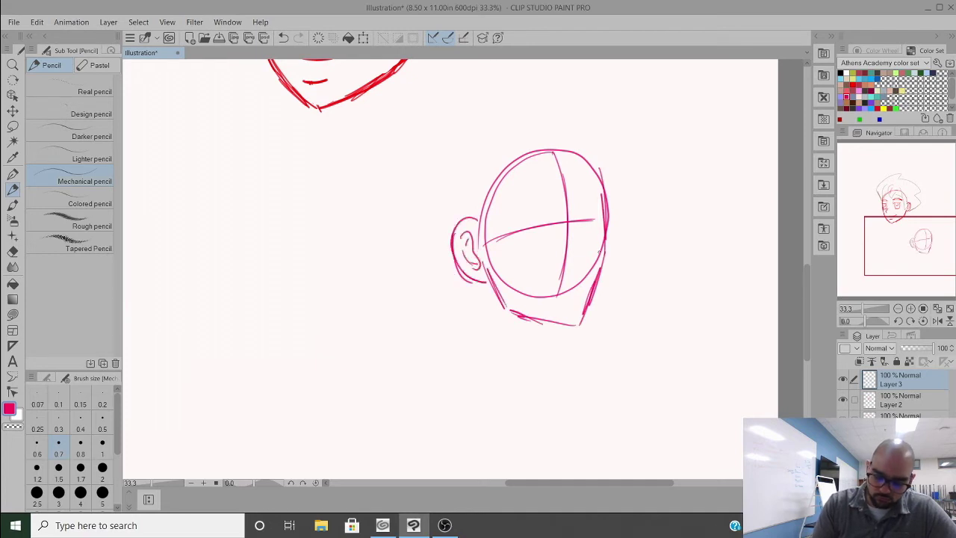
Step: Darken the pink head's face contour, jaw and horizontal eye guideline
{"action": "mouse_move", "coordinate": [600, 180]}
{"action": "left_mouse_down"}
{"action": "mouse_move", "coordinate": [606, 260]}
{"action": "mouse_move", "coordinate": [584, 323]}
{"action": "left_mouse_up"}
{"action": "mouse_move", "coordinate": [597, 314]}
{"action": "left_mouse_down"}
{"action": "mouse_move", "coordinate": [526, 321]}
{"action": "mouse_move", "coordinate": [493, 290]}
{"action": "left_mouse_up"}
{"action": "left_click_drag", "start_coordinate": [485, 245], "coordinate": [590, 219]}
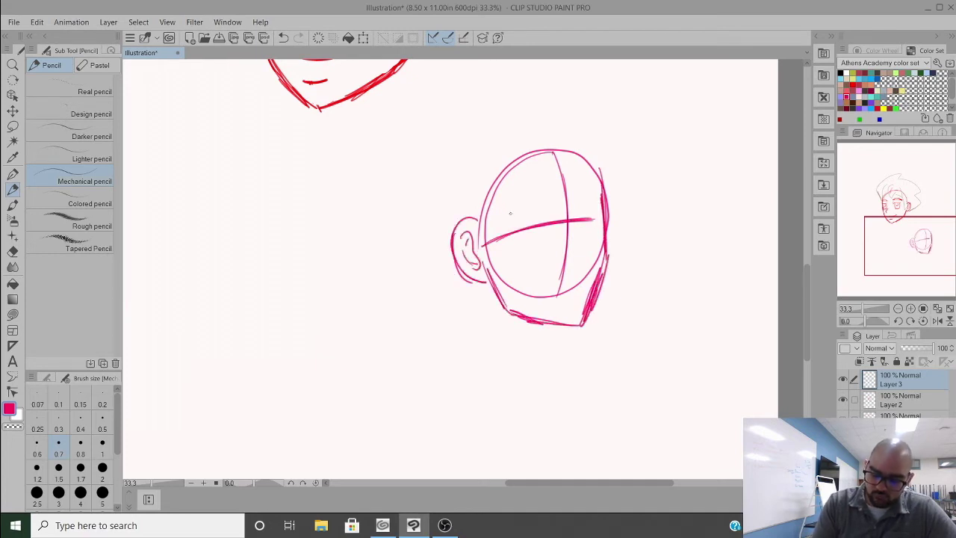
Step: Draw two eyes with upper lids, a small angular nose and a tiny round mouth on the pink head
{"action": "mouse_move", "coordinate": [520, 212]}
{"action": "left_mouse_down"}
{"action": "mouse_move", "coordinate": [562, 200]}
{"action": "mouse_move", "coordinate": [540, 240]}
{"action": "mouse_move", "coordinate": [556, 234]}
{"action": "left_mouse_up"}
{"action": "left_click_drag", "start_coordinate": [586, 204], "coordinate": [602, 200]}
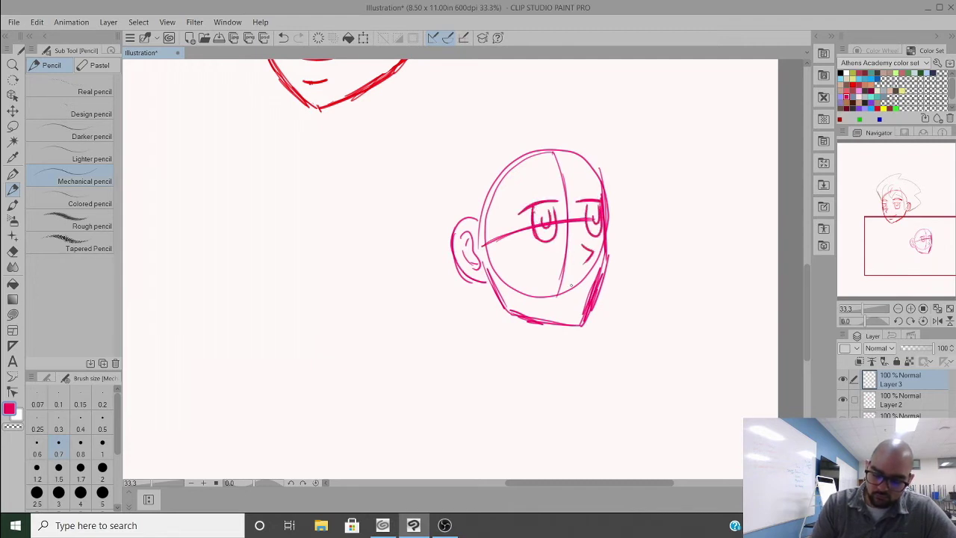
{"action": "left_click_drag", "start_coordinate": [572, 285], "coordinate": [577, 289]}
Step: Sketch large swept-back spiky hair around the pink head, with jagged bangs across the forehead
{"action": "scroll", "coordinate": [575, 287], "scroll_direction": "down", "scroll_amount": 1}
{"action": "mouse_move", "coordinate": [597, 190]}
{"action": "left_mouse_down"}
{"action": "mouse_move", "coordinate": [624, 277]}
{"action": "mouse_move", "coordinate": [658, 246]}
{"action": "mouse_move", "coordinate": [505, 224]}
{"action": "mouse_move", "coordinate": [486, 330]}
{"action": "mouse_move", "coordinate": [533, 358]}
{"action": "left_mouse_up"}
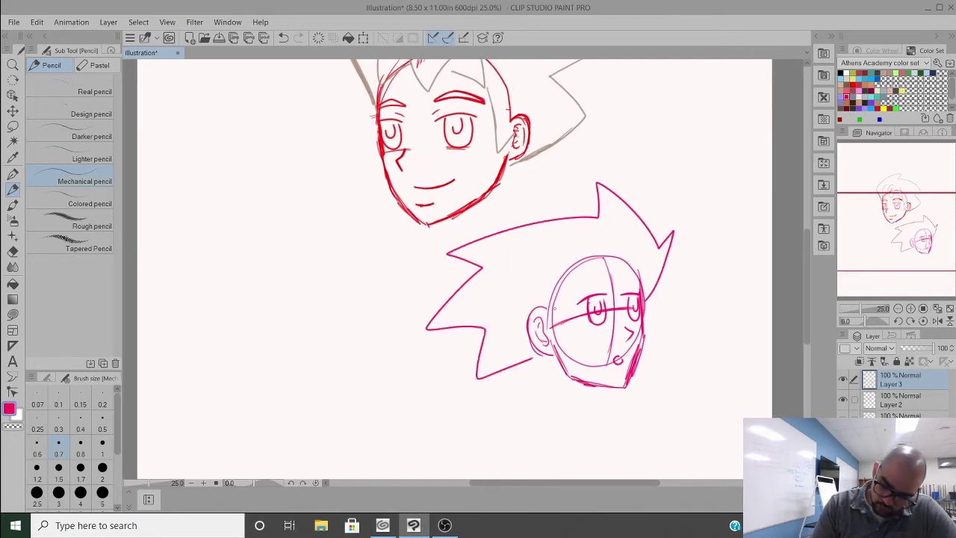
{"action": "mouse_move", "coordinate": [549, 318]}
{"action": "left_mouse_down"}
{"action": "mouse_move", "coordinate": [585, 288]}
{"action": "mouse_move", "coordinate": [640, 275]}
{"action": "mouse_move", "coordinate": [643, 293]}
{"action": "left_mouse_up"}
Step: In blue, construct a third head on the page's lower left with a skull circle, face guidelines, jaw and ear
{"action": "key", "text": "ctrl+minus"}
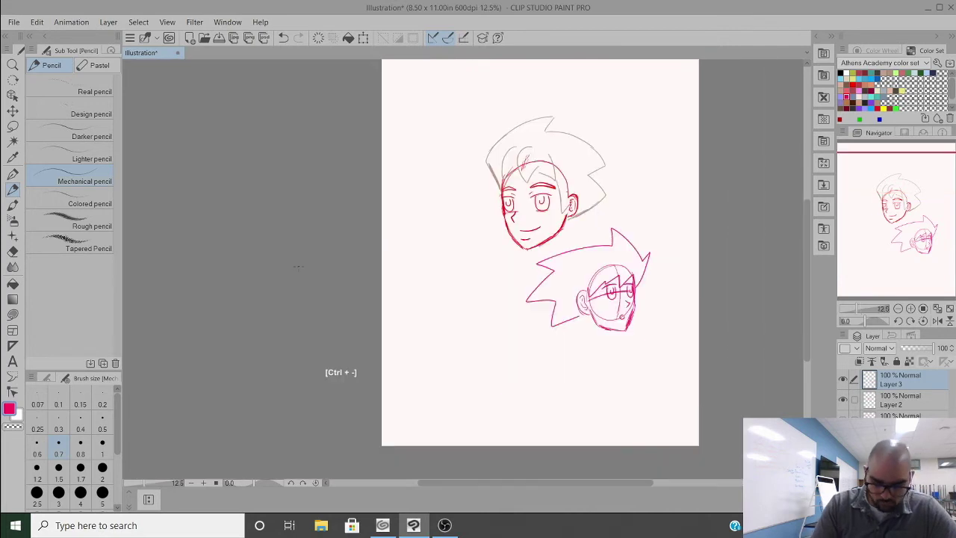
{"action": "key", "text": "x"}
{"action": "scroll", "coordinate": [434, 296], "scroll_direction": "up", "scroll_amount": 4}
{"action": "mouse_move", "coordinate": [476, 129]}
{"action": "left_mouse_down"}
{"action": "mouse_move", "coordinate": [526, 131]}
{"action": "mouse_move", "coordinate": [600, 249]}
{"action": "mouse_move", "coordinate": [531, 179]}
{"action": "mouse_move", "coordinate": [503, 324]}
{"action": "mouse_move", "coordinate": [423, 279]}
{"action": "mouse_move", "coordinate": [495, 391]}
{"action": "mouse_move", "coordinate": [509, 391]}
{"action": "mouse_move", "coordinate": [602, 295]}
{"action": "mouse_move", "coordinate": [606, 255]}
{"action": "mouse_move", "coordinate": [630, 291]}
{"action": "mouse_move", "coordinate": [605, 312]}
{"action": "left_mouse_up"}
{"action": "left_click_drag", "start_coordinate": [410, 274], "coordinate": [598, 256]}
{"action": "key", "text": "ctrl+z"}
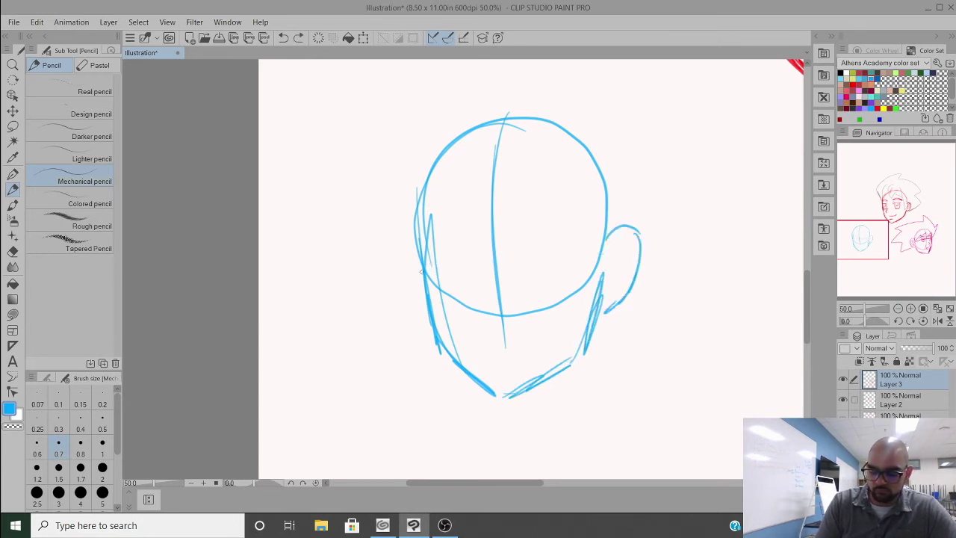
{"action": "left_click_drag", "start_coordinate": [422, 271], "coordinate": [630, 256]}
Step: Sketch side-parted bangs across the blue head's forehead and long pointed locks sweeping outward to the left
{"action": "mouse_move", "coordinate": [599, 258]}
{"action": "left_mouse_down"}
{"action": "mouse_move", "coordinate": [390, 282]}
{"action": "mouse_move", "coordinate": [516, 172]}
{"action": "left_mouse_up"}
{"action": "mouse_move", "coordinate": [410, 108]}
{"action": "left_mouse_down"}
{"action": "mouse_move", "coordinate": [369, 224]}
{"action": "mouse_move", "coordinate": [366, 283]}
{"action": "left_mouse_up"}
{"action": "left_click_drag", "start_coordinate": [420, 106], "coordinate": [373, 246]}
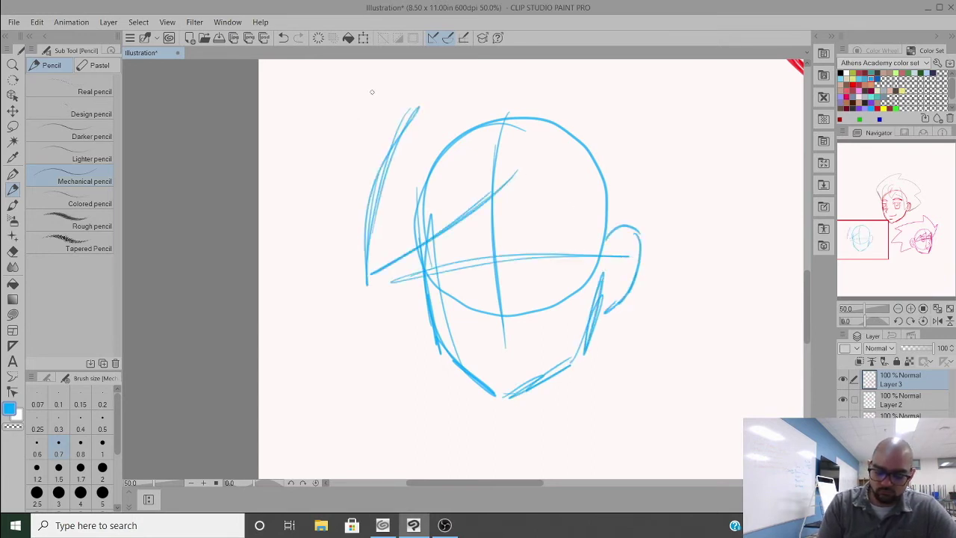
{"action": "left_click_drag", "start_coordinate": [379, 77], "coordinate": [301, 241]}
{"action": "mouse_move", "coordinate": [331, 133]}
{"action": "left_mouse_down"}
{"action": "mouse_move", "coordinate": [308, 237]}
{"action": "mouse_move", "coordinate": [380, 192]}
{"action": "left_mouse_up"}
{"action": "left_click_drag", "start_coordinate": [519, 173], "coordinate": [605, 200]}
{"action": "left_click_drag", "start_coordinate": [572, 119], "coordinate": [609, 205]}
{"action": "mouse_move", "coordinate": [520, 174]}
{"action": "left_mouse_down"}
{"action": "mouse_move", "coordinate": [609, 202]}
{"action": "mouse_move", "coordinate": [587, 196]}
{"action": "left_mouse_up"}
{"action": "left_click_drag", "start_coordinate": [374, 195], "coordinate": [350, 251]}
{"action": "left_click_drag", "start_coordinate": [350, 250], "coordinate": [374, 242]}
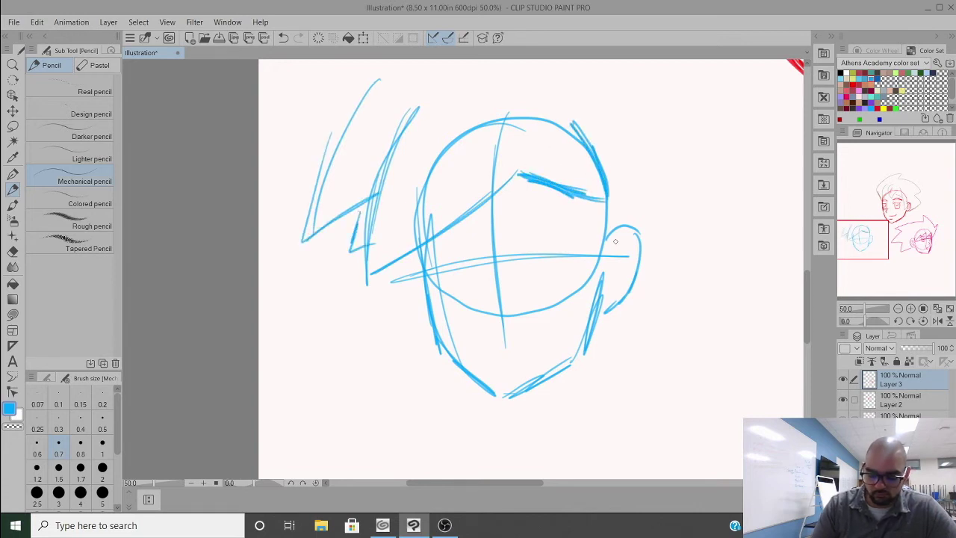
Step: Add a sideburn in front of the blue head's right ear and a partial ear on its left side
{"action": "left_click_drag", "start_coordinate": [584, 198], "coordinate": [585, 279]}
{"action": "left_click_drag", "start_coordinate": [611, 215], "coordinate": [586, 299]}
{"action": "left_click_drag", "start_coordinate": [423, 254], "coordinate": [420, 304]}
{"action": "left_click_drag", "start_coordinate": [404, 258], "coordinate": [429, 316]}
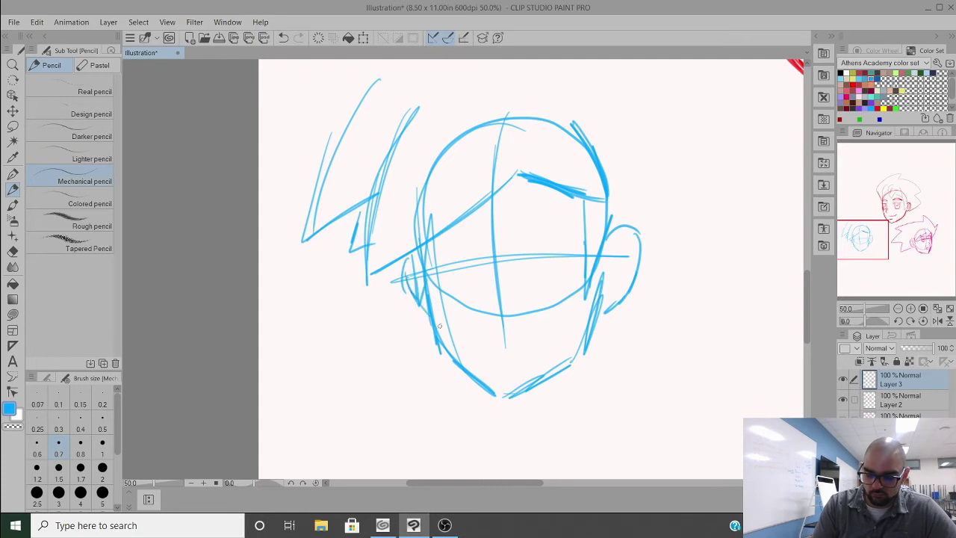
Step: Draw the blue face's eyes with lids and pupils, a small nose and an angled raised eyebrow
{"action": "left_click_drag", "start_coordinate": [518, 237], "coordinate": [566, 222]}
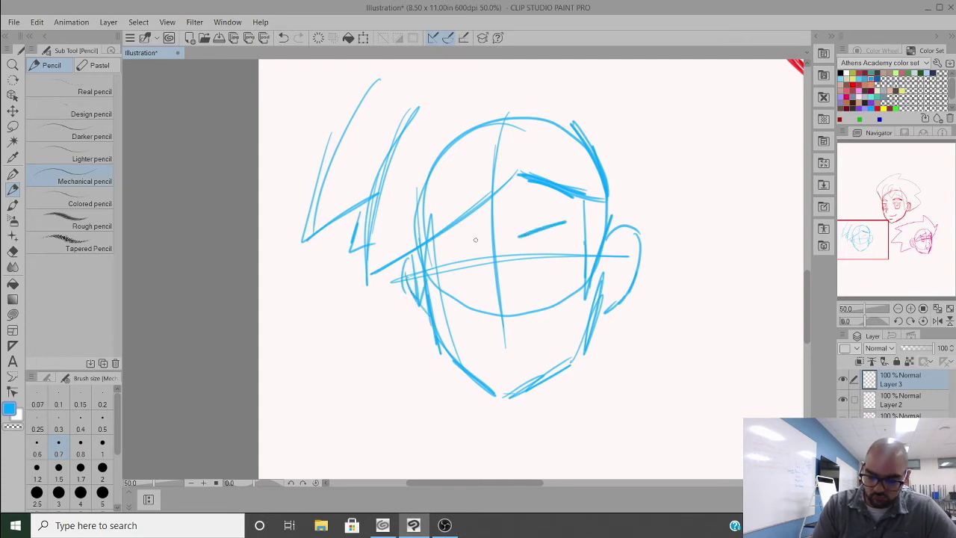
{"action": "mouse_move", "coordinate": [440, 234]}
{"action": "left_mouse_down"}
{"action": "mouse_move", "coordinate": [537, 261]}
{"action": "mouse_move", "coordinate": [562, 227]}
{"action": "mouse_move", "coordinate": [472, 257]}
{"action": "left_mouse_up"}
{"action": "mouse_move", "coordinate": [482, 271]}
{"action": "left_mouse_down"}
{"action": "mouse_move", "coordinate": [481, 292]}
{"action": "mouse_move", "coordinate": [491, 297]}
{"action": "left_mouse_up"}
{"action": "left_click_drag", "start_coordinate": [520, 227], "coordinate": [568, 207]}
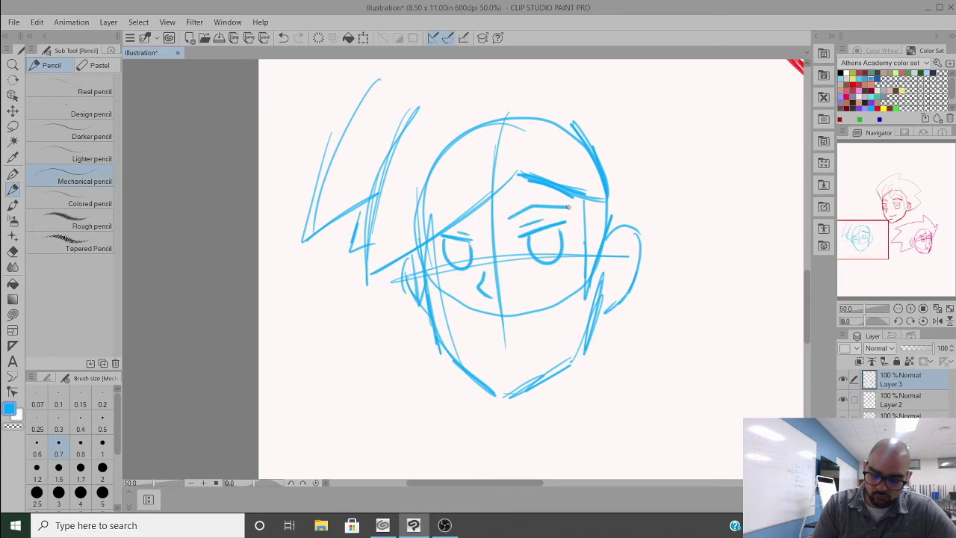
{"action": "key", "text": "ctrl+z"}
{"action": "mouse_move", "coordinate": [512, 216]}
{"action": "left_mouse_down"}
{"action": "mouse_move", "coordinate": [565, 202]}
{"action": "mouse_move", "coordinate": [531, 192]}
{"action": "mouse_move", "coordinate": [558, 204]}
{"action": "mouse_move", "coordinate": [536, 247]}
{"action": "left_mouse_up"}
{"action": "key", "text": "ctrl+z"}
{"action": "left_click_drag", "start_coordinate": [459, 253], "coordinate": [455, 247]}
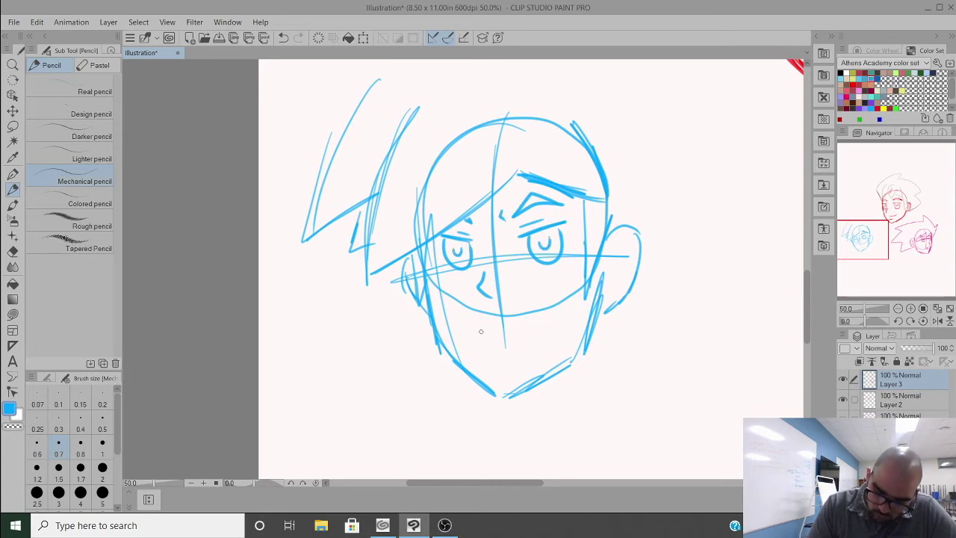
Step: Draw an open mouth with a row of teeth on the blue face, undoing the short line beneath it
{"action": "left_click_drag", "start_coordinate": [476, 322], "coordinate": [550, 313]}
{"action": "key", "text": "ctrl+z"}
{"action": "left_click_drag", "start_coordinate": [483, 324], "coordinate": [549, 327]}
{"action": "left_click_drag", "start_coordinate": [487, 327], "coordinate": [498, 329]}
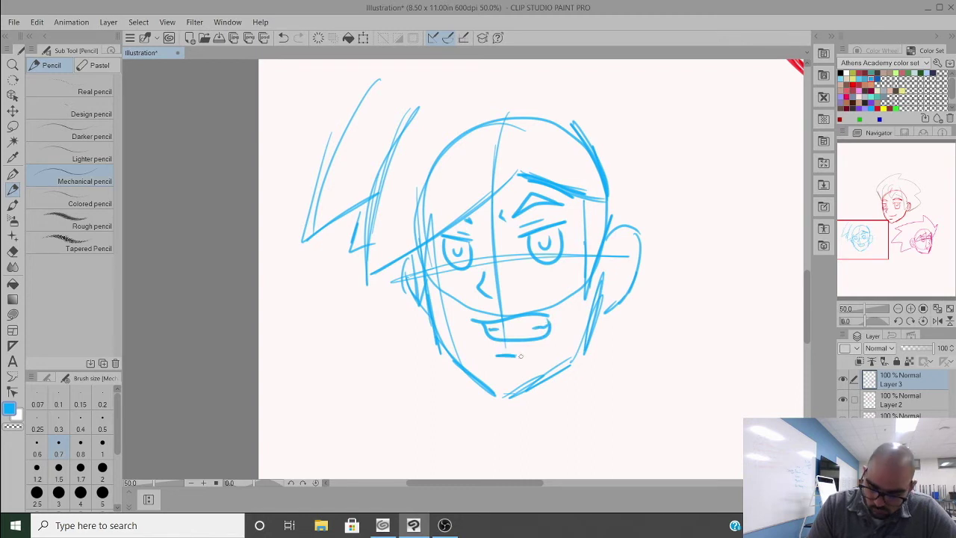
{"action": "key", "text": "ctrl+z"}
Step: Thicken the blue head's jawline down to the chin and redraw its right ear with inner detail lines
{"action": "left_click_drag", "start_coordinate": [432, 308], "coordinate": [505, 392]}
{"action": "mouse_move", "coordinate": [440, 332]}
{"action": "left_mouse_down"}
{"action": "mouse_move", "coordinate": [524, 393]}
{"action": "mouse_move", "coordinate": [599, 300]}
{"action": "left_mouse_up"}
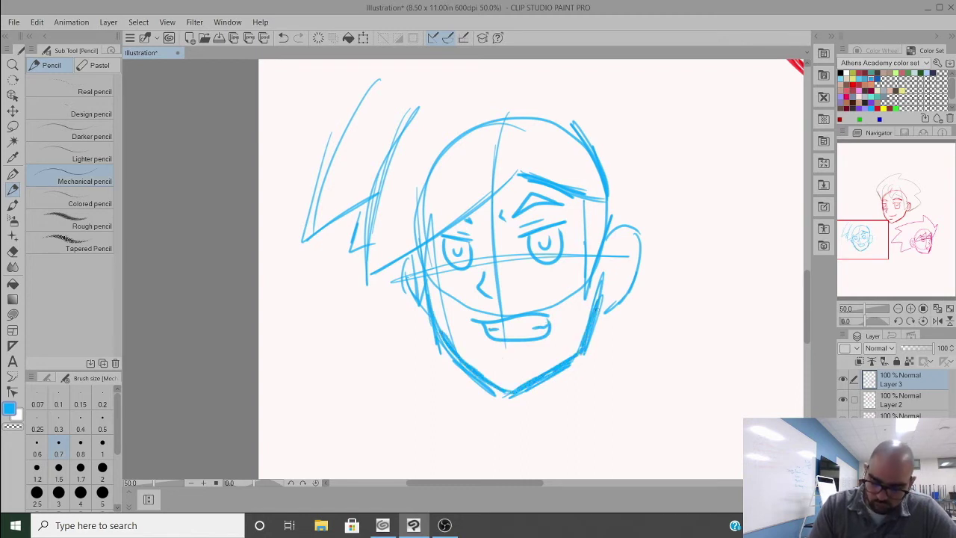
{"action": "left_click_drag", "start_coordinate": [618, 239], "coordinate": [621, 284]}
{"action": "key", "text": "ctrl+z"}
{"action": "key", "text": "ctrl+z"}
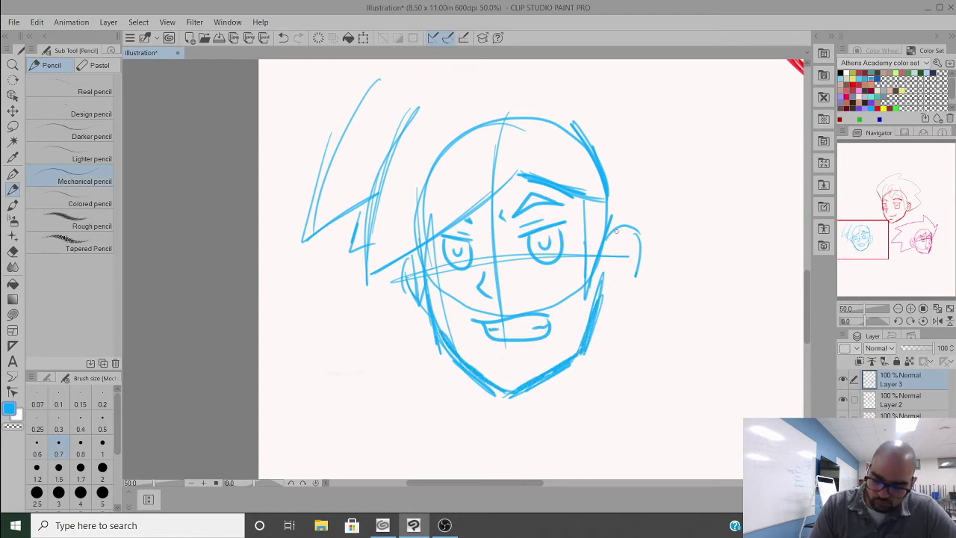
{"action": "left_click_drag", "start_coordinate": [609, 228], "coordinate": [636, 269]}
{"action": "mouse_move", "coordinate": [629, 234]}
{"action": "left_mouse_down"}
{"action": "mouse_move", "coordinate": [633, 277]}
{"action": "mouse_move", "coordinate": [603, 296]}
{"action": "left_mouse_up"}
{"action": "left_click_drag", "start_coordinate": [609, 246], "coordinate": [606, 272]}
{"action": "left_click_drag", "start_coordinate": [619, 260], "coordinate": [610, 268]}
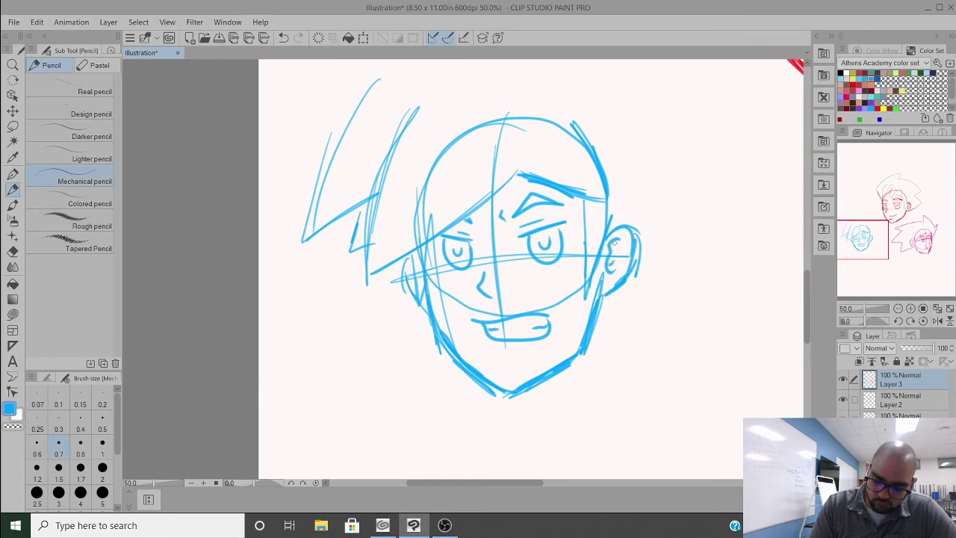
Step: Draw the blue head's swept outer hair outline with a small tuft on top and a zigzag above the right ear
{"action": "left_click_drag", "start_coordinate": [637, 202], "coordinate": [648, 317]}
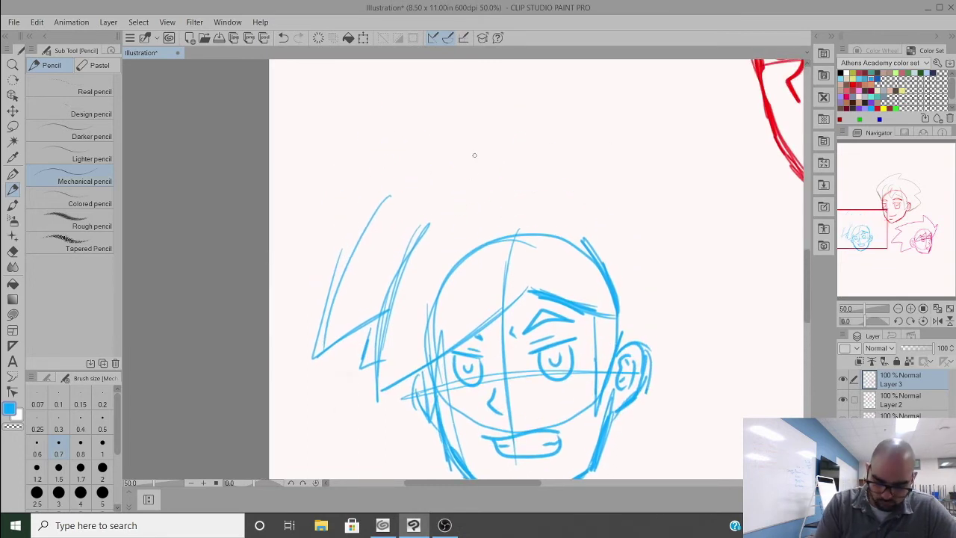
{"action": "mouse_move", "coordinate": [480, 153]}
{"action": "left_mouse_down"}
{"action": "mouse_move", "coordinate": [424, 169]}
{"action": "mouse_move", "coordinate": [314, 362]}
{"action": "left_mouse_up"}
{"action": "left_click_drag", "start_coordinate": [391, 302], "coordinate": [363, 321]}
{"action": "mouse_move", "coordinate": [487, 149]}
{"action": "left_mouse_down"}
{"action": "mouse_move", "coordinate": [624, 187]}
{"action": "mouse_move", "coordinate": [591, 159]}
{"action": "mouse_move", "coordinate": [710, 239]}
{"action": "mouse_move", "coordinate": [669, 233]}
{"action": "left_mouse_up"}
{"action": "key", "text": "ctrl+z"}
{"action": "key", "text": "ctrl+z"}
{"action": "key", "text": "ctrl+z"}
{"action": "mouse_move", "coordinate": [681, 239]}
{"action": "left_mouse_down"}
{"action": "mouse_move", "coordinate": [669, 303]}
{"action": "mouse_move", "coordinate": [644, 348]}
{"action": "left_mouse_up"}
{"action": "left_click_drag", "start_coordinate": [675, 270], "coordinate": [646, 345]}
{"action": "left_click_drag", "start_coordinate": [628, 256], "coordinate": [646, 282]}
{"action": "left_click_drag", "start_coordinate": [642, 264], "coordinate": [670, 288]}
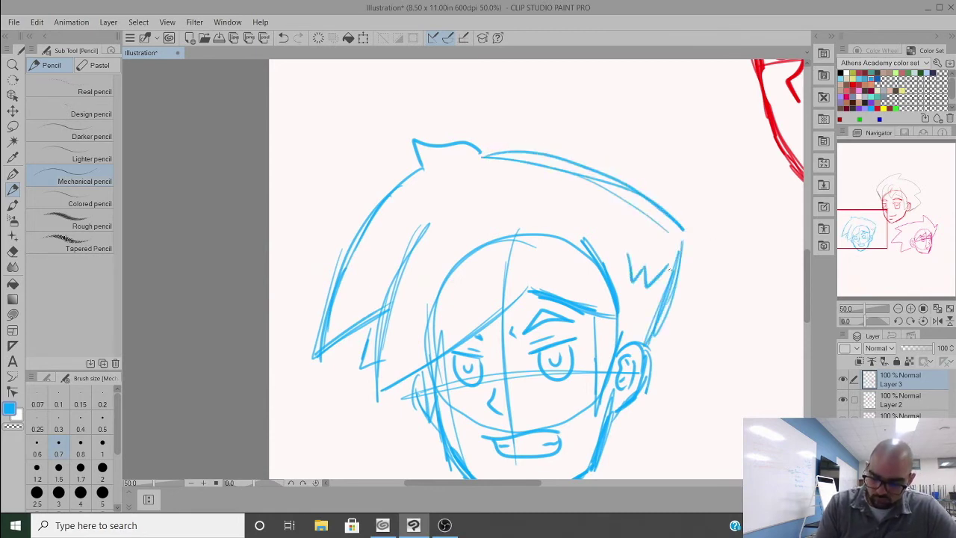
Step: Add a short chin line beneath the blue head's mouth
{"action": "scroll", "coordinate": [672, 284], "scroll_direction": "down", "scroll_amount": 1}
{"action": "left_click_drag", "start_coordinate": [575, 419], "coordinate": [540, 375]}
{"action": "key", "text": "ctrl+z"}
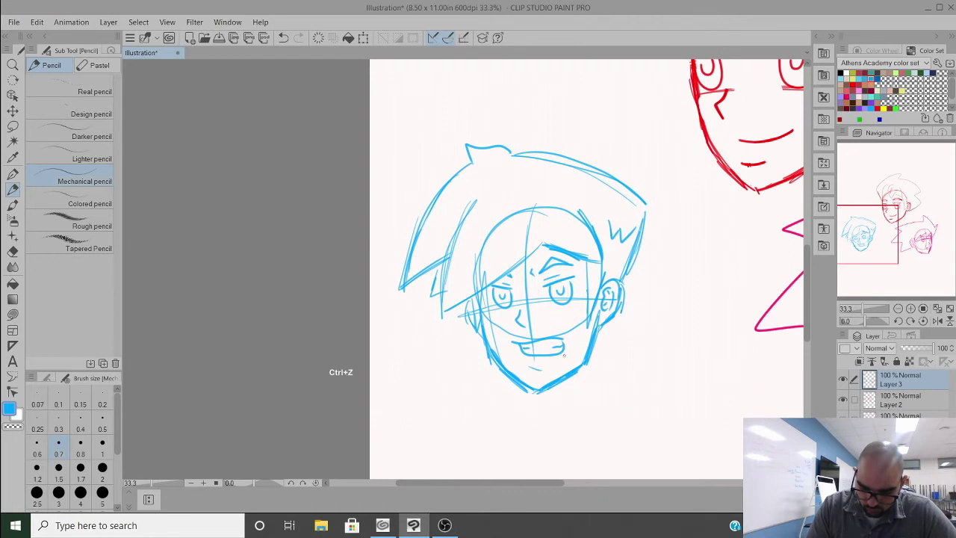
{"action": "key", "text": "ctrl+minus"}
{"action": "key", "text": "ctrl+minus"}
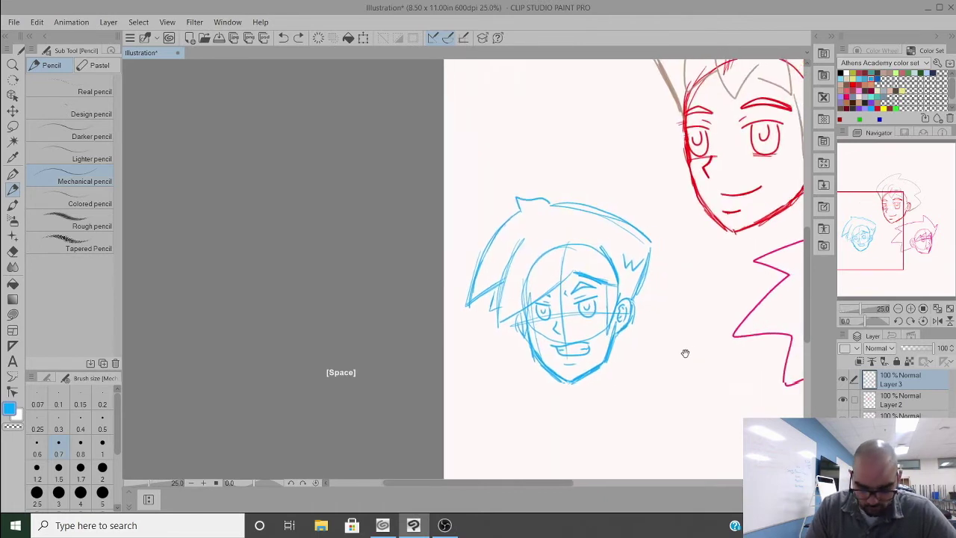
{"action": "left_click_drag", "start_coordinate": [682, 352], "coordinate": [607, 335]}
{"action": "key", "text": "ctrl+minus"}
{"action": "key", "text": "space"}
{"action": "left_click_drag", "start_coordinate": [627, 377], "coordinate": [557, 356]}
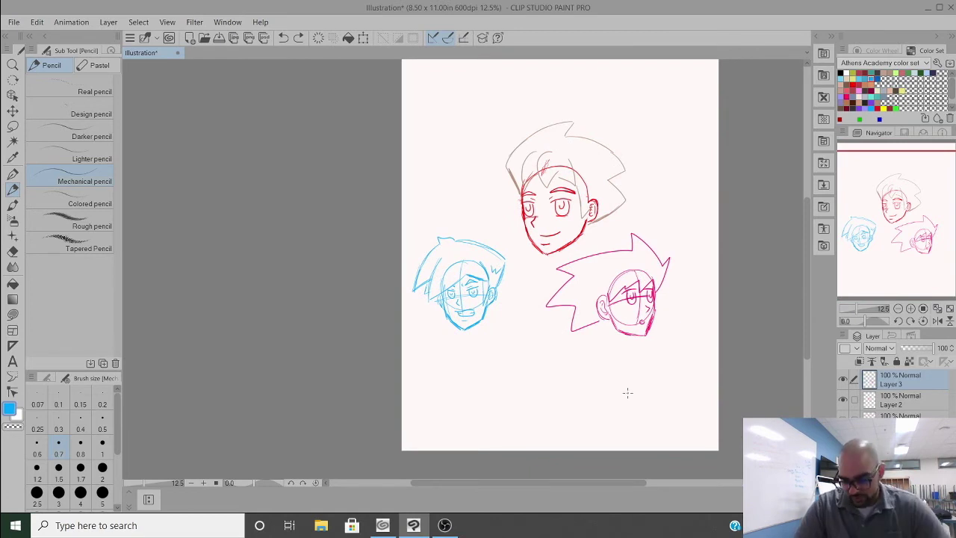
{"action": "key", "text": "e"}
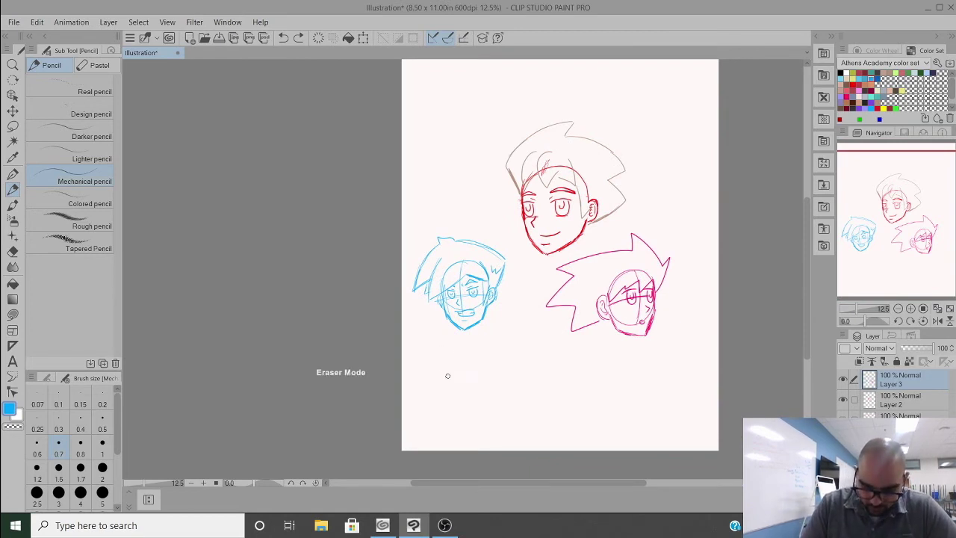
{"action": "key", "text": "p"}
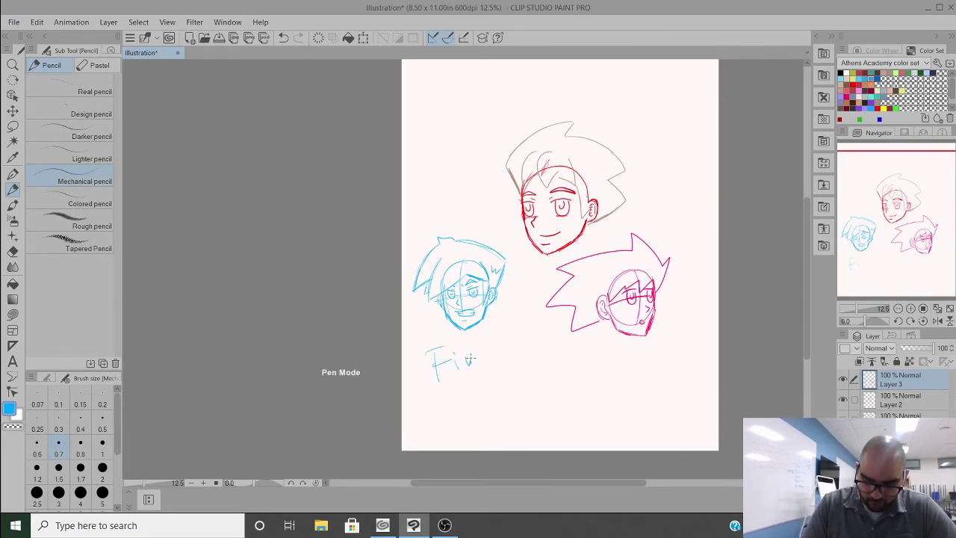
{"action": "mouse_move", "coordinate": [470, 360]}
{"action": "left_mouse_down"}
{"action": "mouse_move", "coordinate": [501, 359]}
{"action": "mouse_move", "coordinate": [523, 316]}
{"action": "left_mouse_up"}
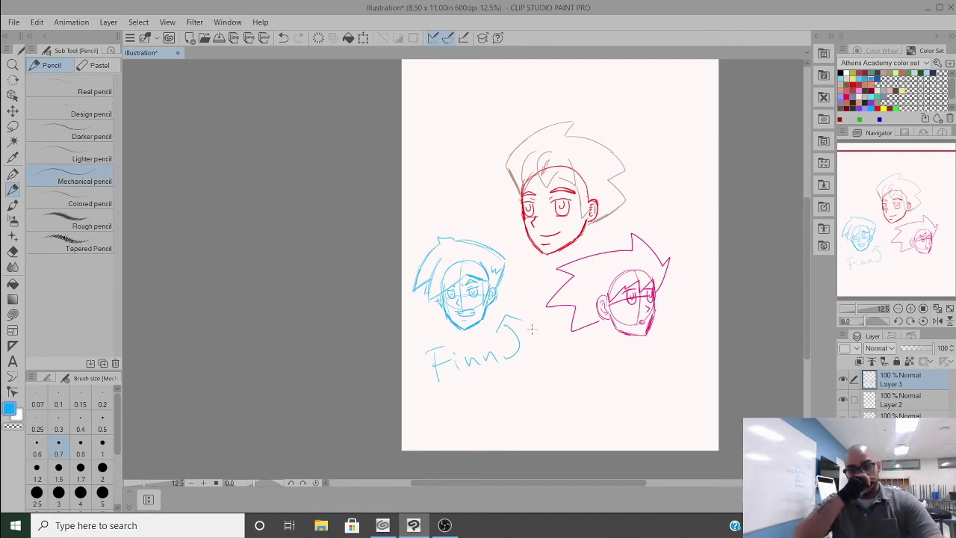
{"action": "key", "text": "ctrl+z"}
{"action": "key", "text": "ctrl+z"}
{"action": "key", "text": "ctrl+z"}
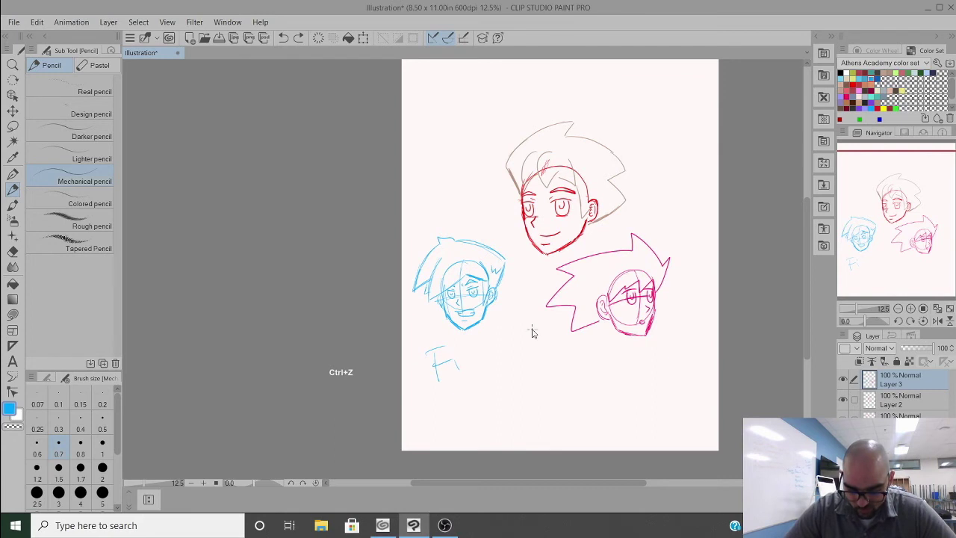
{"action": "key", "text": "ctrl+z"}
{"action": "key", "text": "ctrl+z"}
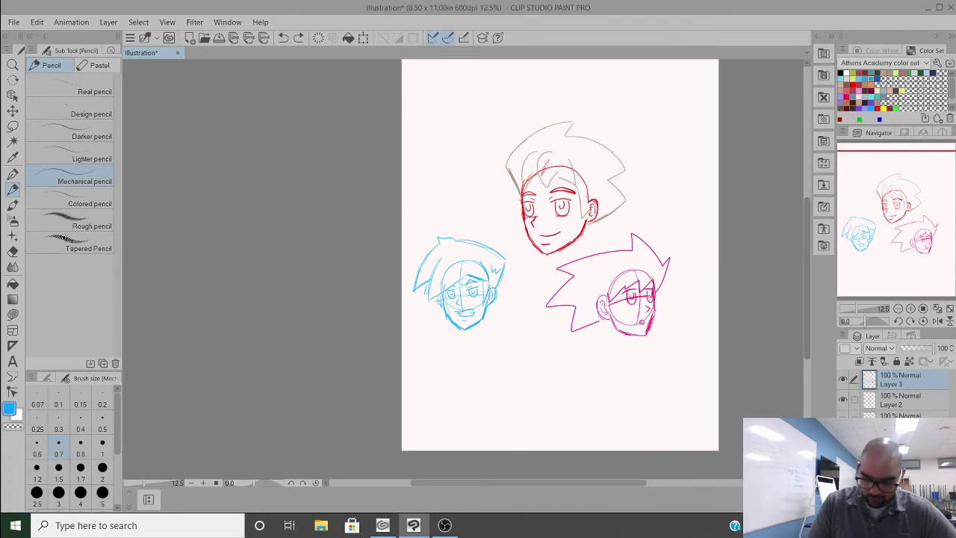
Step: Hide Layer 2, then lasso the brown hair and the magenta head on Layer 3, delete them and clear the selection
{"action": "left_click", "coordinate": [843, 399]}
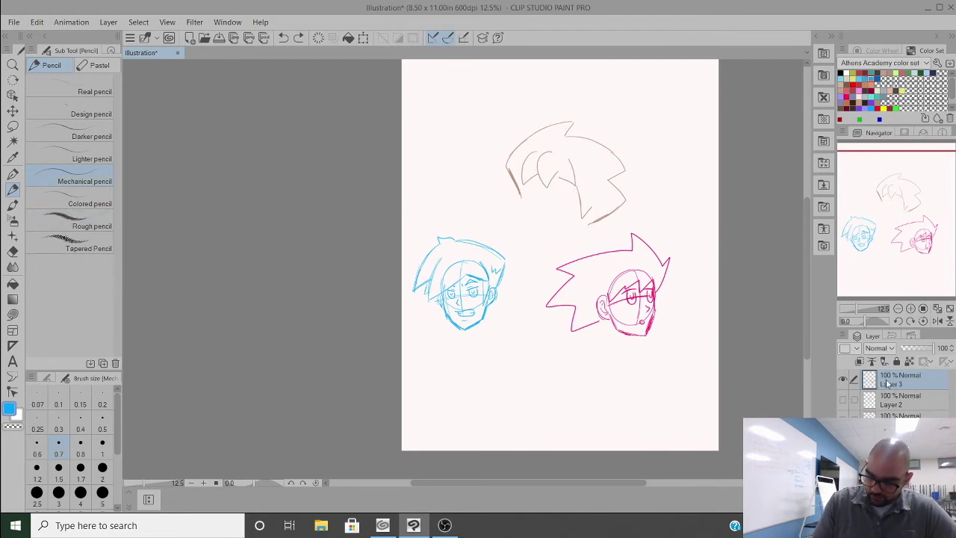
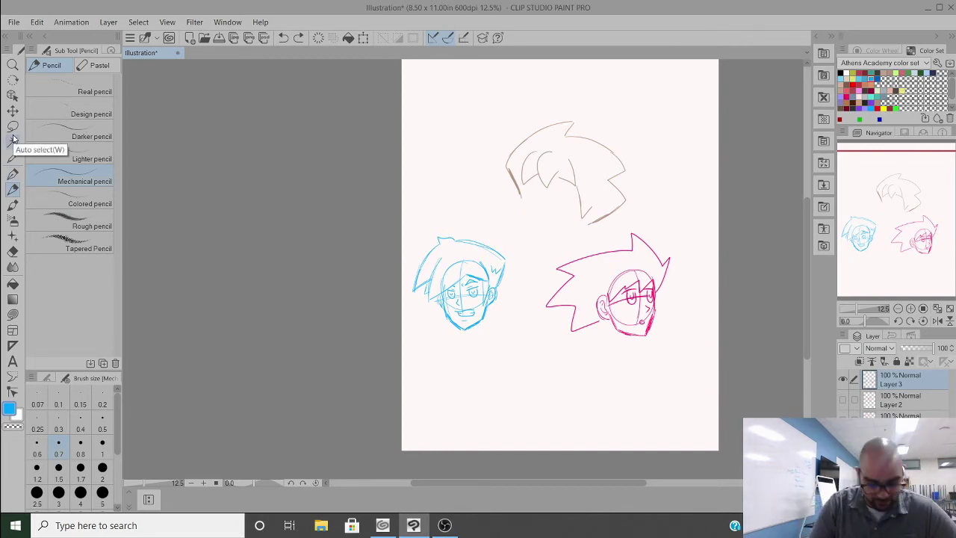
{"action": "left_click", "coordinate": [13, 126]}
{"action": "mouse_move", "coordinate": [656, 132]}
{"action": "left_mouse_down"}
{"action": "mouse_move", "coordinate": [498, 99]}
{"action": "mouse_move", "coordinate": [489, 191]}
{"action": "mouse_move", "coordinate": [537, 262]}
{"action": "mouse_move", "coordinate": [543, 368]}
{"action": "mouse_move", "coordinate": [672, 360]}
{"action": "mouse_move", "coordinate": [687, 216]}
{"action": "mouse_move", "coordinate": [658, 121]}
{"action": "left_mouse_up"}
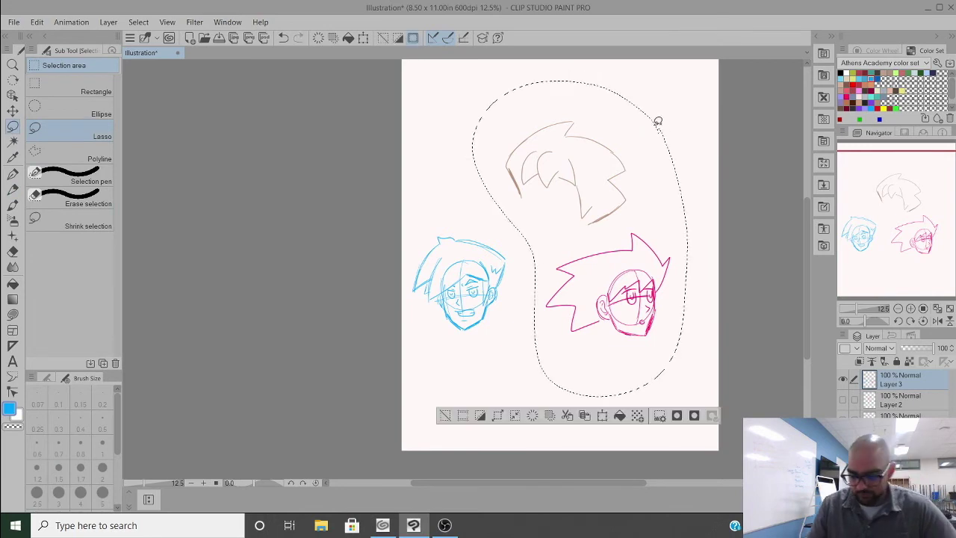
{"action": "key", "text": "Delete"}
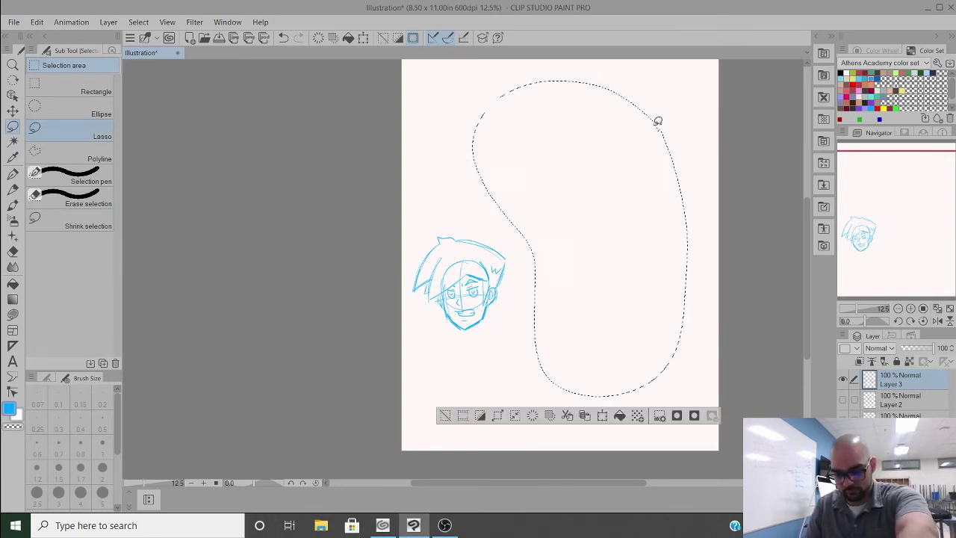
{"action": "left_click", "coordinate": [445, 415]}
Step: Move the blue head to the upper middle of the page with a transform
{"action": "key", "text": "ctrl+t"}
{"action": "left_click_drag", "start_coordinate": [495, 311], "coordinate": [565, 228]}
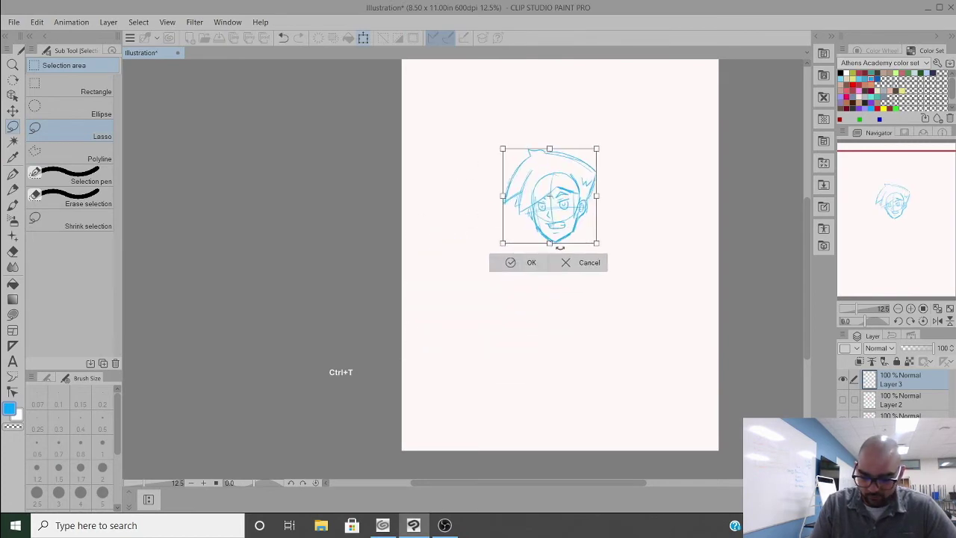
{"action": "key", "text": "Return"}
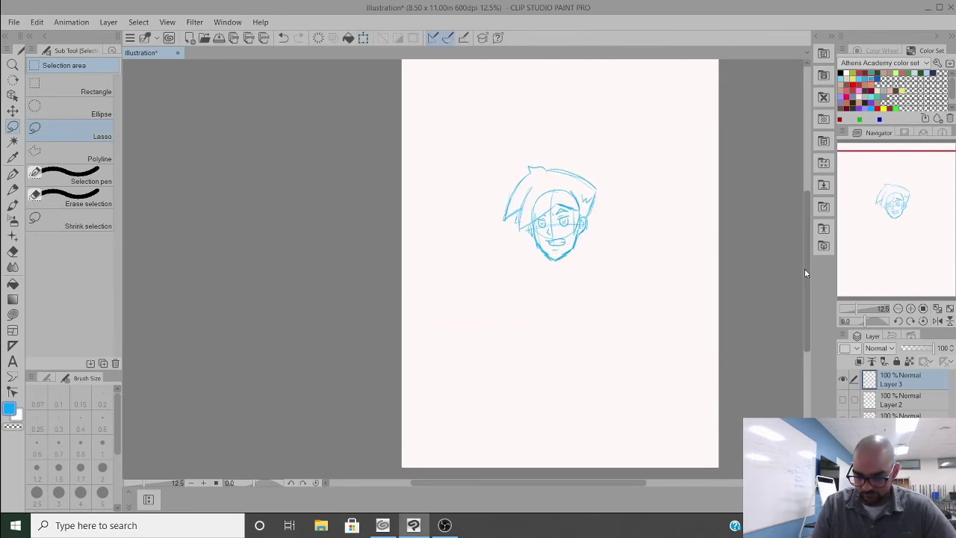
Step: Sketch a vertical spine line with the Mechanical pencil from the blue head's chin down to the body's pelvis
{"action": "scroll", "coordinate": [625, 234], "scroll_direction": "up", "scroll_amount": 4}
{"action": "left_click_drag", "start_coordinate": [461, 276], "coordinate": [476, 343]}
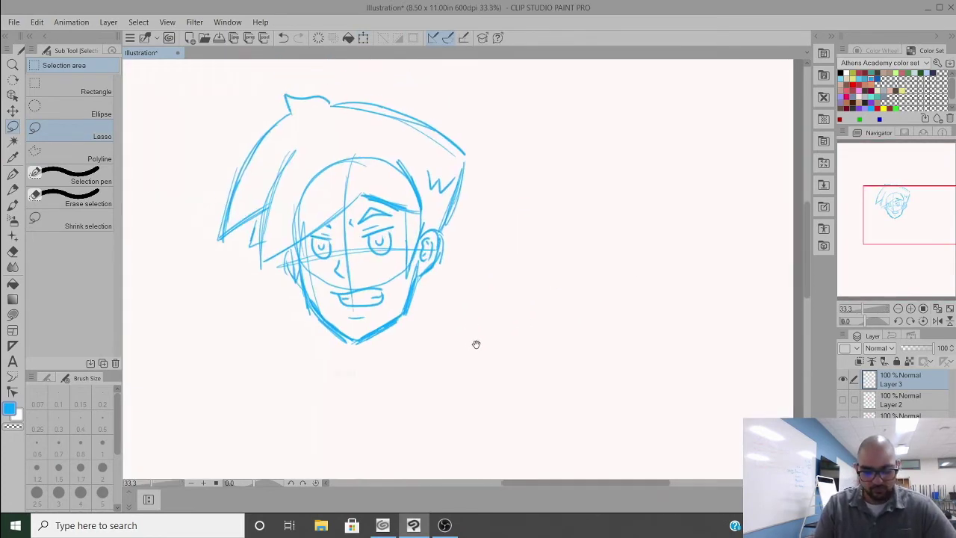
{"action": "left_click_drag", "start_coordinate": [501, 373], "coordinate": [519, 333]}
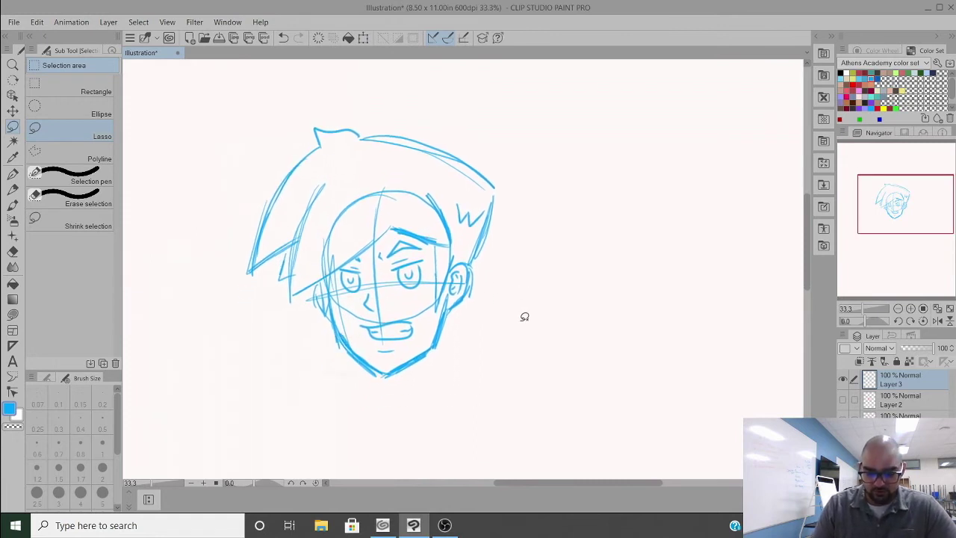
{"action": "left_click", "coordinate": [13, 188]}
{"action": "left_click_drag", "start_coordinate": [555, 342], "coordinate": [572, 197]}
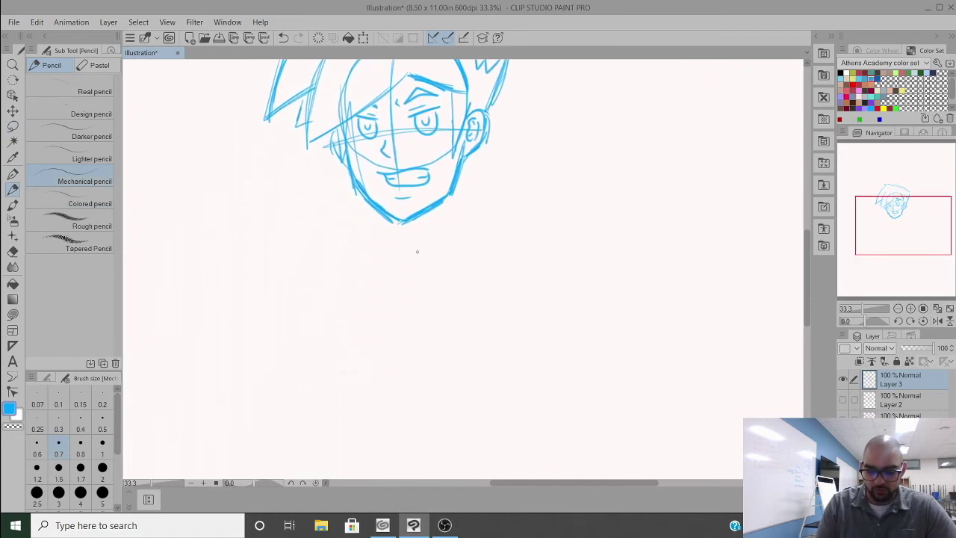
{"action": "left_click_drag", "start_coordinate": [415, 218], "coordinate": [414, 478]}
{"action": "scroll", "coordinate": [508, 294], "scroll_direction": "down", "scroll_amount": 4}
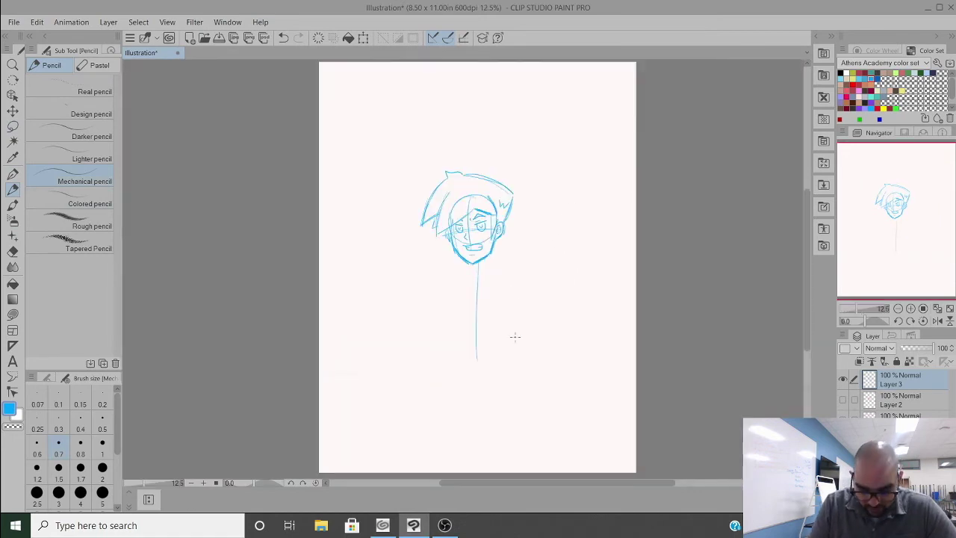
{"action": "scroll", "coordinate": [514, 337], "scroll_direction": "up", "scroll_amount": 2}
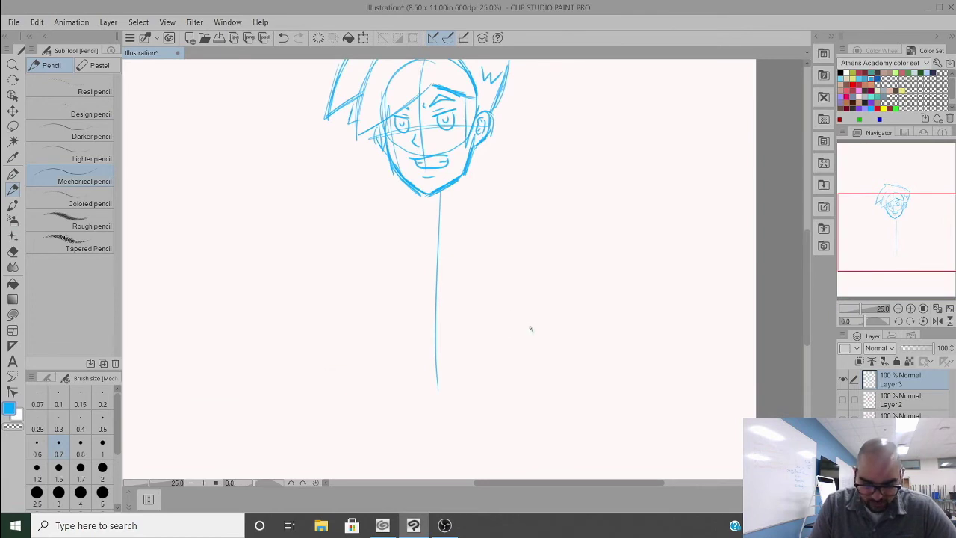
{"action": "key", "text": "ctrl+z"}
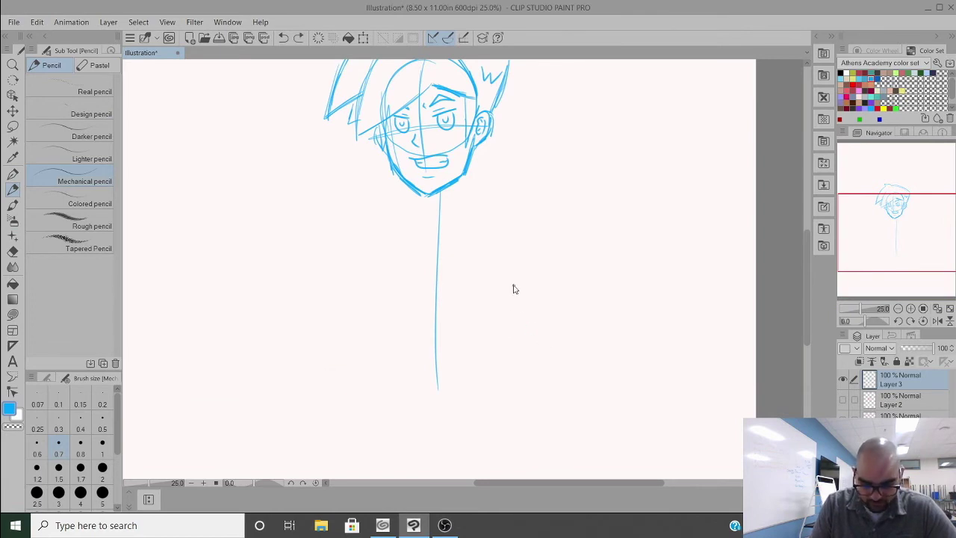
{"action": "scroll", "coordinate": [513, 289], "scroll_direction": "down", "scroll_amount": 2}
{"action": "left_click_drag", "start_coordinate": [476, 245], "coordinate": [477, 348]}
{"action": "left_click_drag", "start_coordinate": [475, 271], "coordinate": [477, 351]}
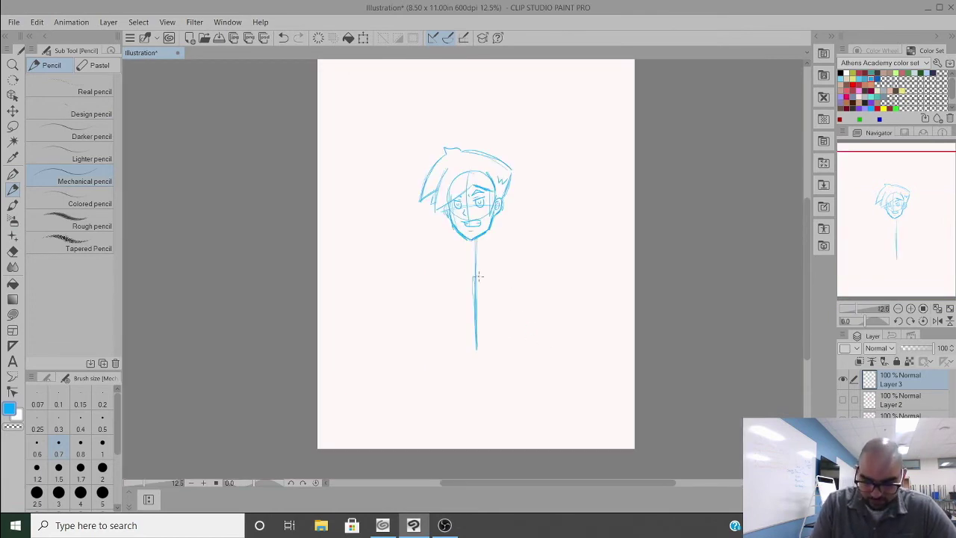
Step: Sketch a stick-figure body around the spine with shoulder and hip lines, jointed arms and legs, and simple hands and feet
{"action": "mouse_move", "coordinate": [456, 248]}
{"action": "left_mouse_down"}
{"action": "mouse_move", "coordinate": [506, 250]}
{"action": "mouse_move", "coordinate": [452, 252]}
{"action": "left_mouse_up"}
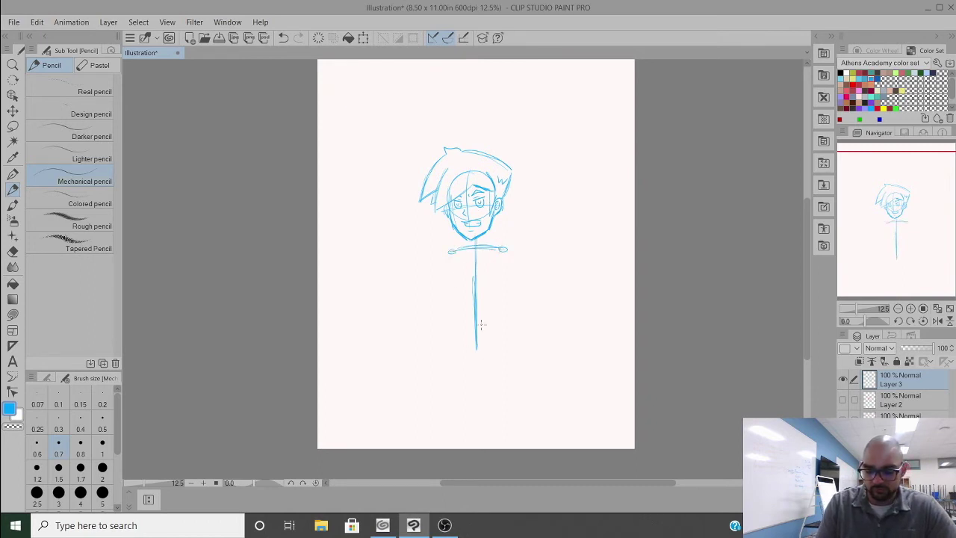
{"action": "mouse_move", "coordinate": [466, 313]}
{"action": "left_mouse_down"}
{"action": "mouse_move", "coordinate": [496, 311]}
{"action": "mouse_move", "coordinate": [464, 321]}
{"action": "mouse_move", "coordinate": [505, 361]}
{"action": "mouse_move", "coordinate": [521, 410]}
{"action": "left_mouse_up"}
{"action": "mouse_move", "coordinate": [460, 319]}
{"action": "left_mouse_down"}
{"action": "mouse_move", "coordinate": [451, 427]}
{"action": "mouse_move", "coordinate": [446, 411]}
{"action": "mouse_move", "coordinate": [452, 416]}
{"action": "left_mouse_up"}
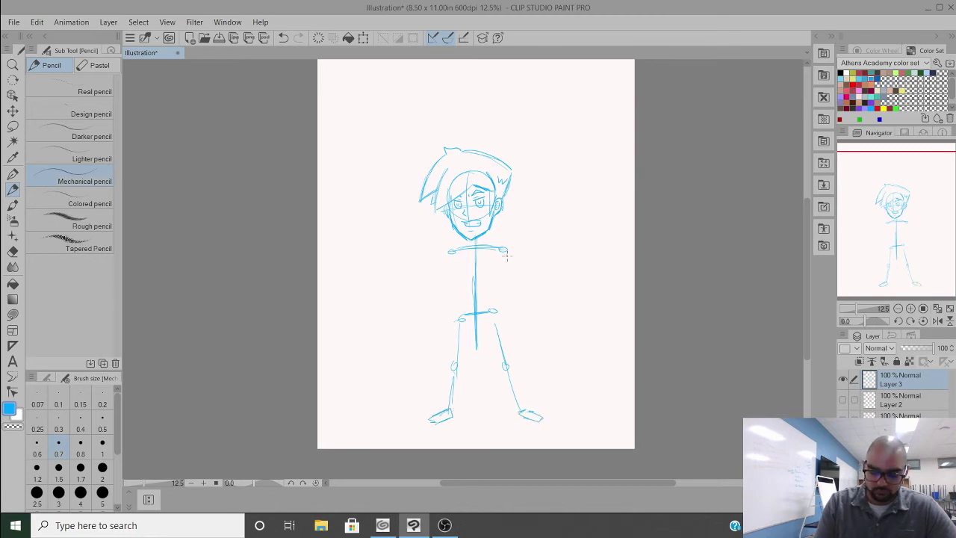
{"action": "left_click_drag", "start_coordinate": [505, 258], "coordinate": [516, 326]}
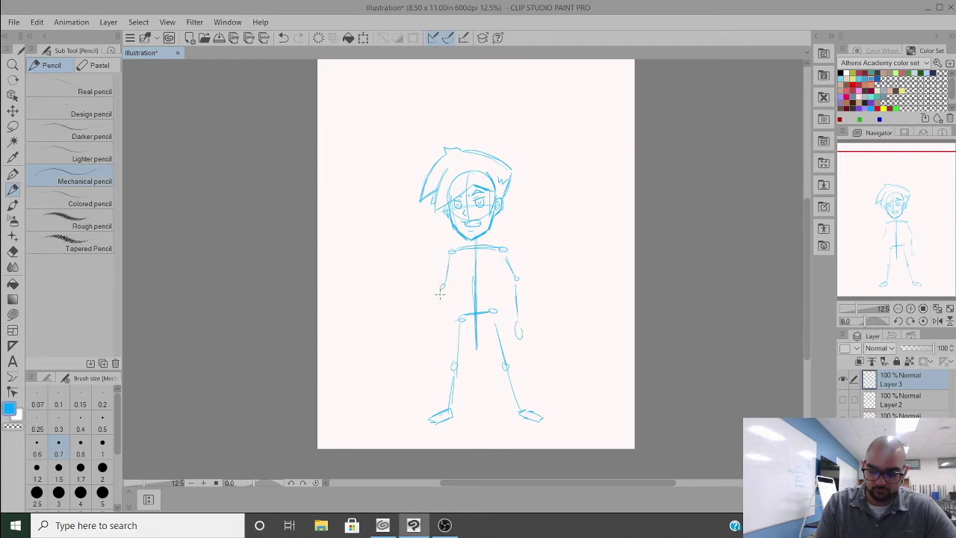
{"action": "left_click_drag", "start_coordinate": [440, 299], "coordinate": [441, 328]}
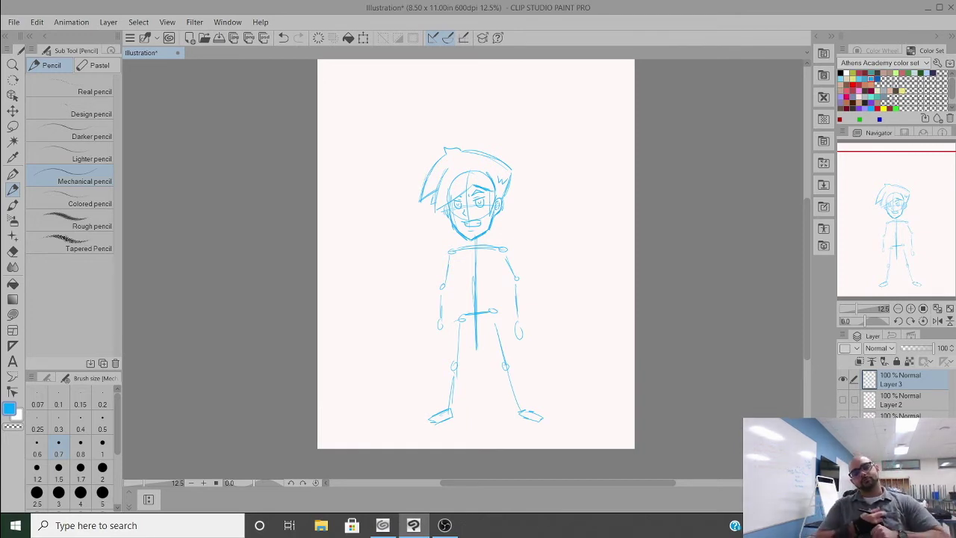
Step: Choose red as the drawing color, add a new layer above Layer 3 and lower Layer 3's opacity to 38%
{"action": "left_click", "coordinate": [882, 103]}
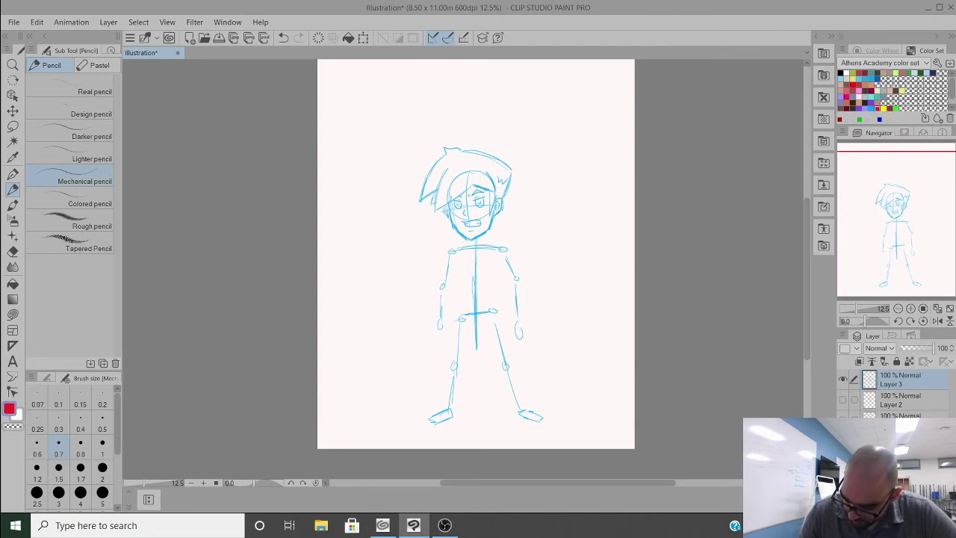
{"action": "key", "text": "ctrl+shift+n"}
{"action": "mouse_move", "coordinate": [912, 348]}
{"action": "left_mouse_down"}
{"action": "mouse_move", "coordinate": [943, 350]}
{"action": "mouse_move", "coordinate": [913, 353]}
{"action": "left_mouse_up"}
{"action": "left_click", "coordinate": [903, 398]}
{"action": "left_click", "coordinate": [905, 380]}
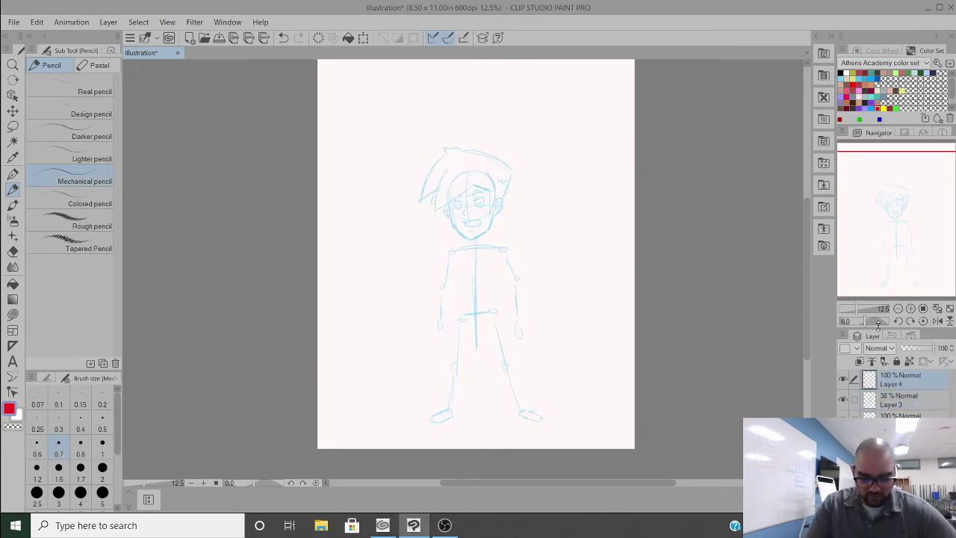
Step: Outline the neck and both sloping shoulders in red over the blue skeleton with the Mechanical pencil
{"action": "scroll", "coordinate": [486, 231], "scroll_direction": "up", "scroll_amount": 4}
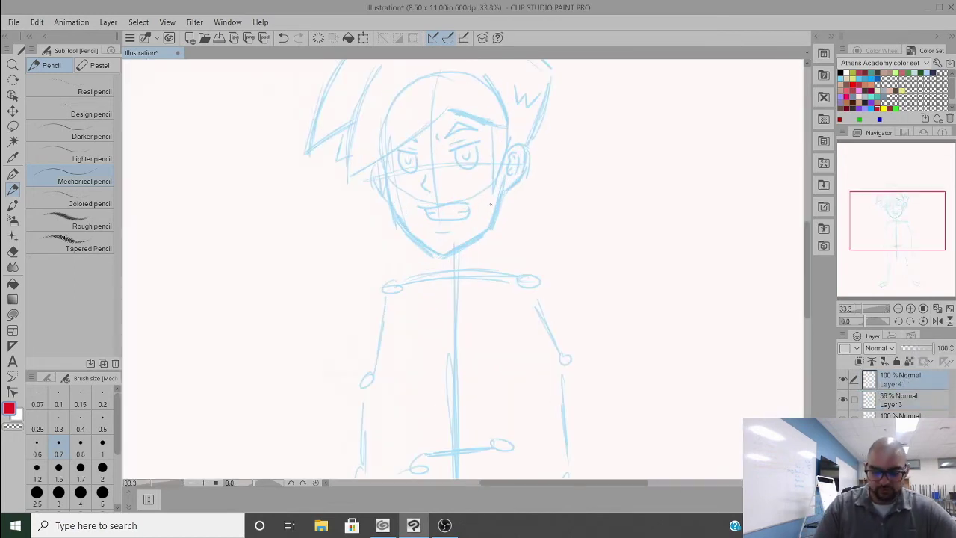
{"action": "left_click_drag", "start_coordinate": [505, 152], "coordinate": [489, 241]}
{"action": "left_click_drag", "start_coordinate": [397, 239], "coordinate": [407, 258]}
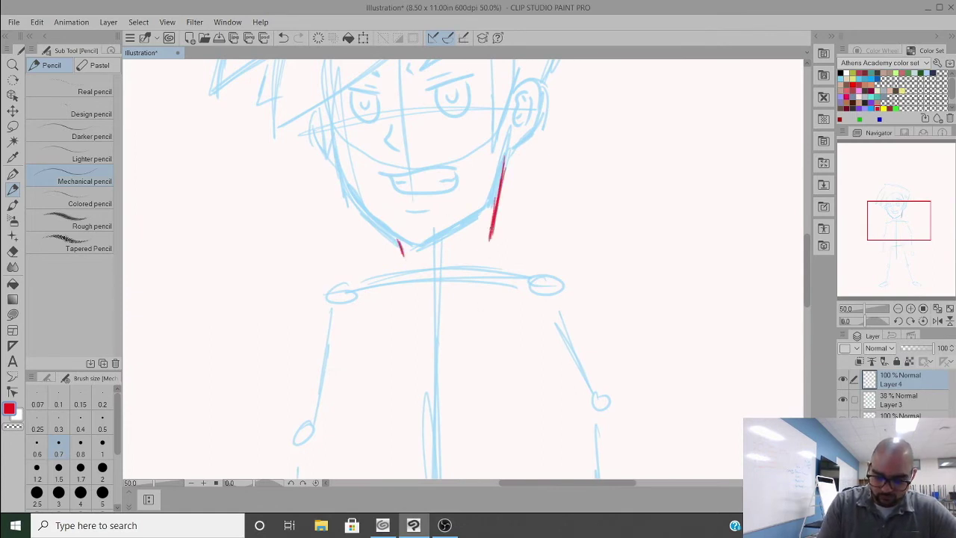
{"action": "mouse_move", "coordinate": [396, 260]}
{"action": "left_mouse_down"}
{"action": "mouse_move", "coordinate": [333, 289]}
{"action": "mouse_move", "coordinate": [320, 311]}
{"action": "mouse_move", "coordinate": [333, 289]}
{"action": "mouse_move", "coordinate": [401, 247]}
{"action": "mouse_move", "coordinate": [327, 297]}
{"action": "left_mouse_up"}
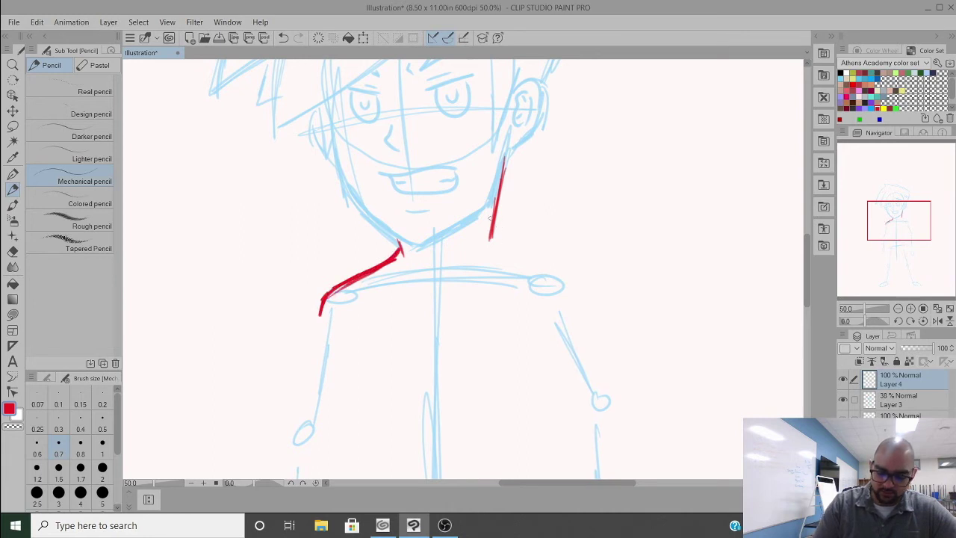
{"action": "mouse_move", "coordinate": [496, 216]}
{"action": "left_mouse_down"}
{"action": "mouse_move", "coordinate": [494, 233]}
{"action": "mouse_move", "coordinate": [566, 270]}
{"action": "mouse_move", "coordinate": [580, 292]}
{"action": "left_mouse_up"}
{"action": "left_click_drag", "start_coordinate": [523, 205], "coordinate": [511, 223]}
{"action": "mouse_move", "coordinate": [509, 216]}
{"action": "left_mouse_down"}
{"action": "mouse_move", "coordinate": [511, 227]}
{"action": "mouse_move", "coordinate": [523, 224]}
{"action": "left_mouse_up"}
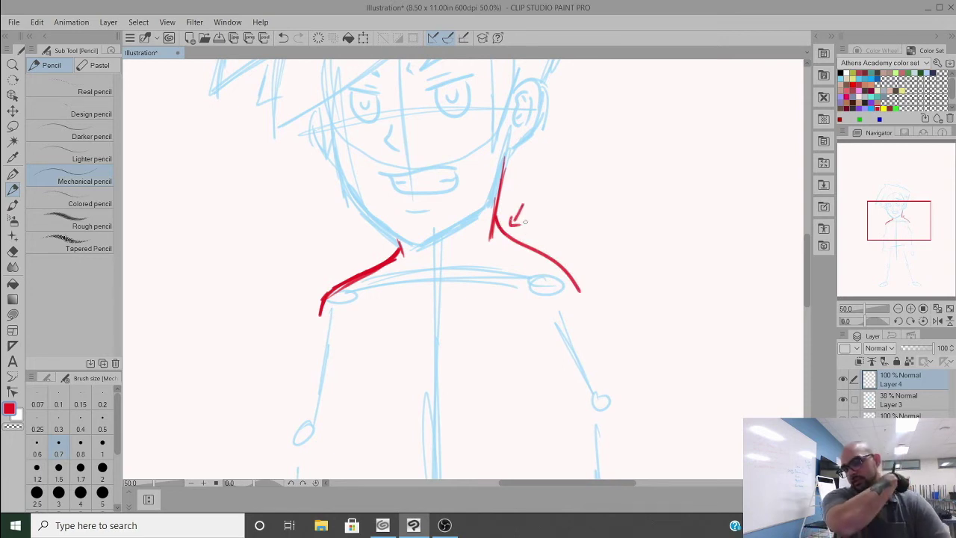
{"action": "key", "text": "ctrl+z"}
{"action": "key", "text": "ctrl+z"}
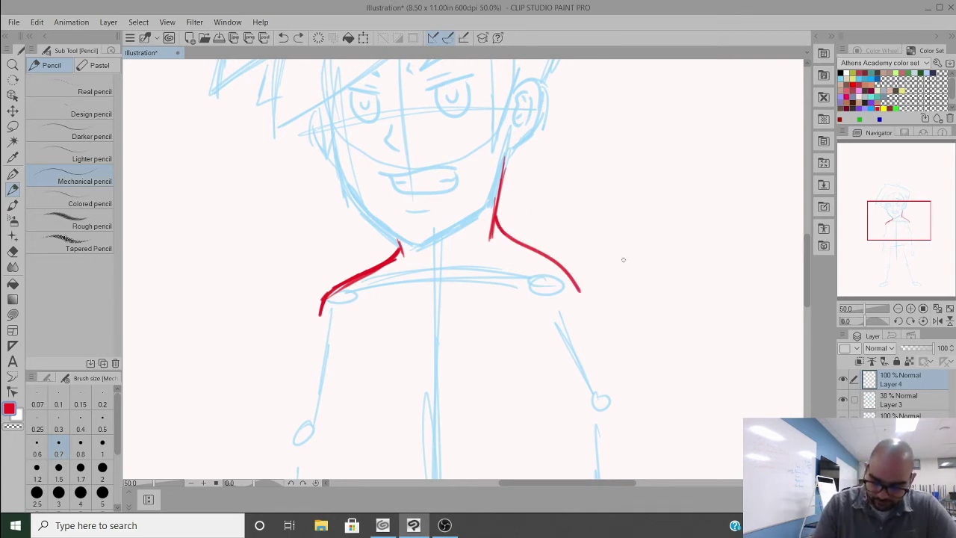
{"action": "key", "text": "ctrl+z"}
Step: Outline both sides of the torso in red from the armpits through the waist to the hips, thickening the lines with repeated strokes
{"action": "scroll", "coordinate": [500, 357], "scroll_direction": "down", "scroll_amount": 1}
{"action": "left_click_drag", "start_coordinate": [501, 357], "coordinate": [422, 280]}
{"action": "left_click_drag", "start_coordinate": [344, 237], "coordinate": [344, 270]}
{"action": "left_click_drag", "start_coordinate": [343, 238], "coordinate": [354, 360]}
{"action": "left_click_drag", "start_coordinate": [351, 297], "coordinate": [353, 358]}
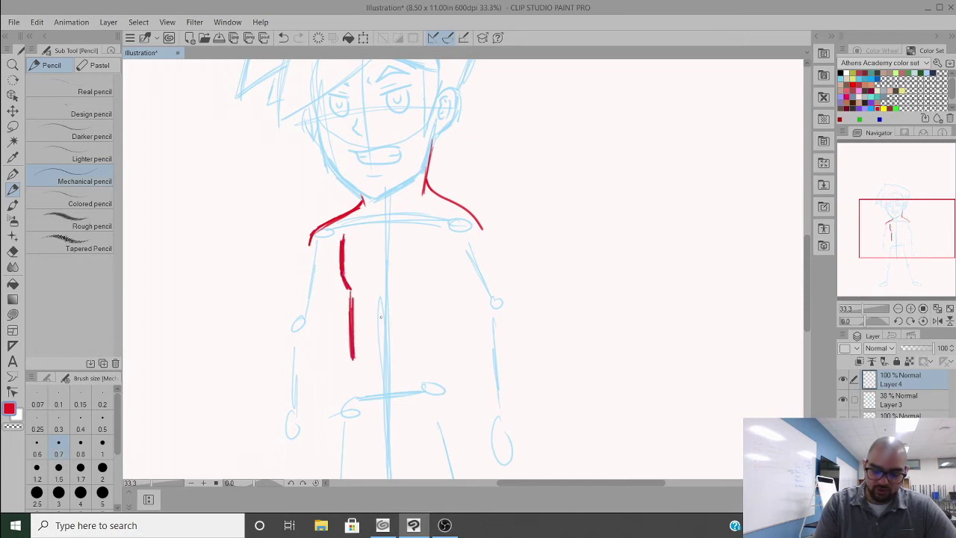
{"action": "mouse_move", "coordinate": [452, 268]}
{"action": "left_mouse_down"}
{"action": "mouse_move", "coordinate": [433, 314]}
{"action": "mouse_move", "coordinate": [440, 362]}
{"action": "left_mouse_up"}
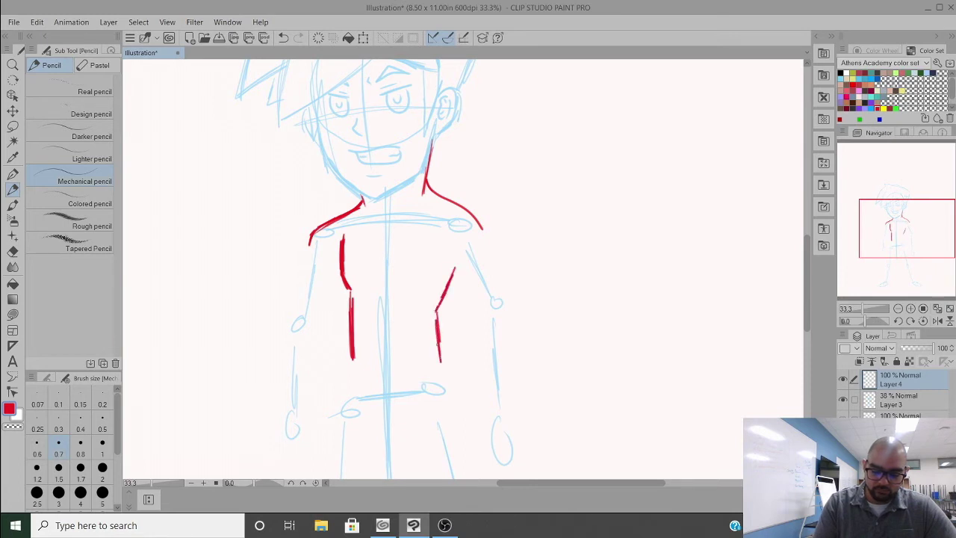
{"action": "left_click_drag", "start_coordinate": [437, 322], "coordinate": [440, 382]}
{"action": "mouse_move", "coordinate": [349, 351]}
{"action": "left_mouse_down"}
{"action": "mouse_move", "coordinate": [351, 396]}
{"action": "mouse_move", "coordinate": [348, 290]}
{"action": "left_mouse_up"}
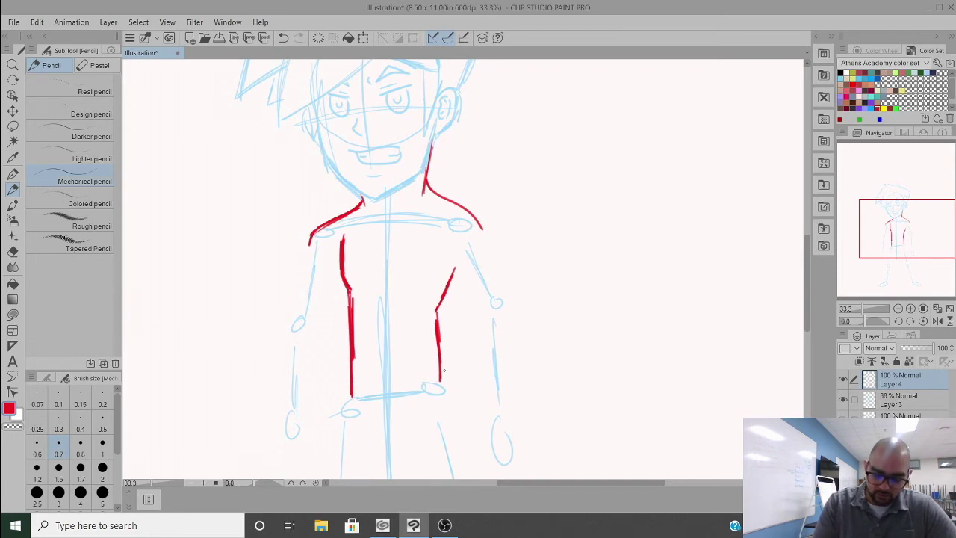
{"action": "left_click_drag", "start_coordinate": [443, 370], "coordinate": [439, 327]}
{"action": "left_click_drag", "start_coordinate": [436, 323], "coordinate": [442, 374]}
{"action": "mouse_move", "coordinate": [438, 312]}
{"action": "left_mouse_down"}
{"action": "mouse_move", "coordinate": [453, 284]}
{"action": "mouse_move", "coordinate": [436, 314]}
{"action": "left_mouse_up"}
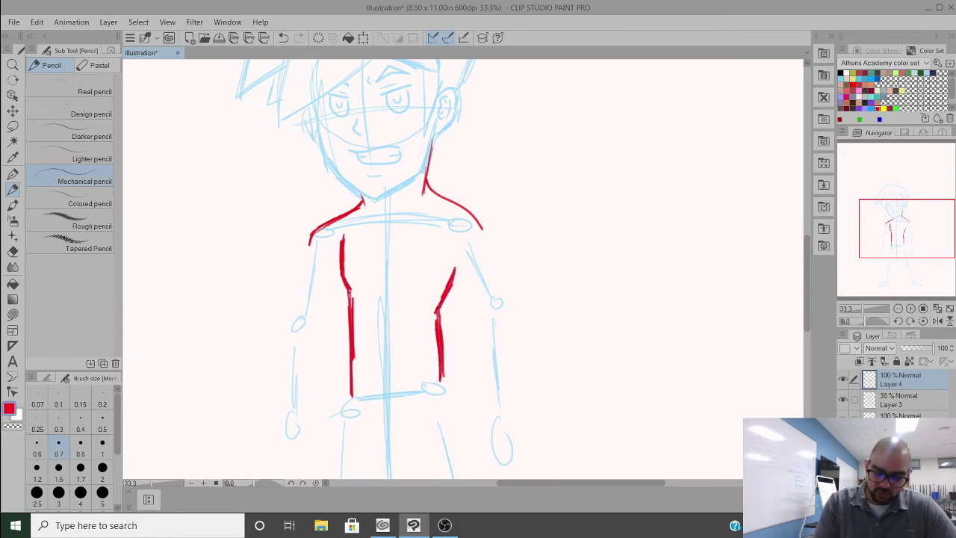
{"action": "left_click_drag", "start_coordinate": [452, 276], "coordinate": [437, 313]}
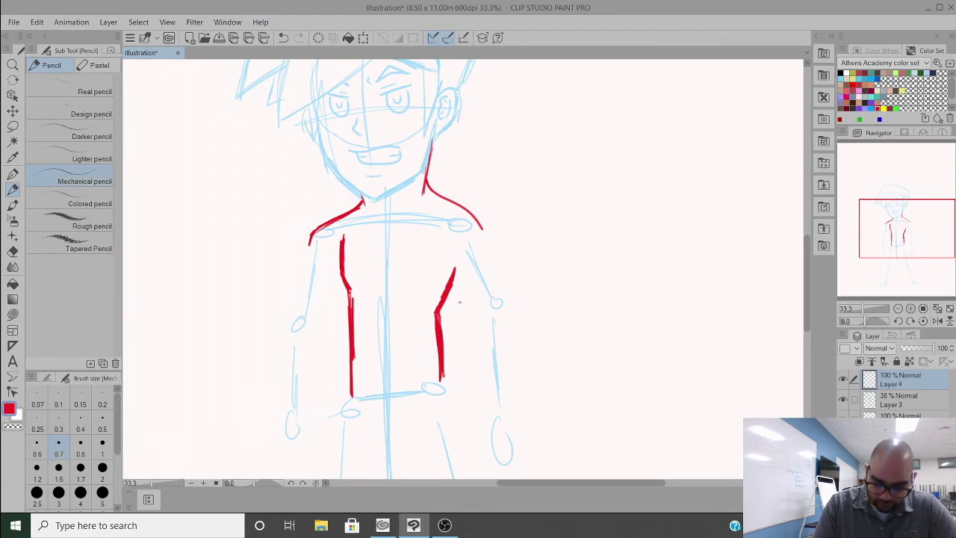
{"action": "left_click_drag", "start_coordinate": [370, 287], "coordinate": [408, 284]}
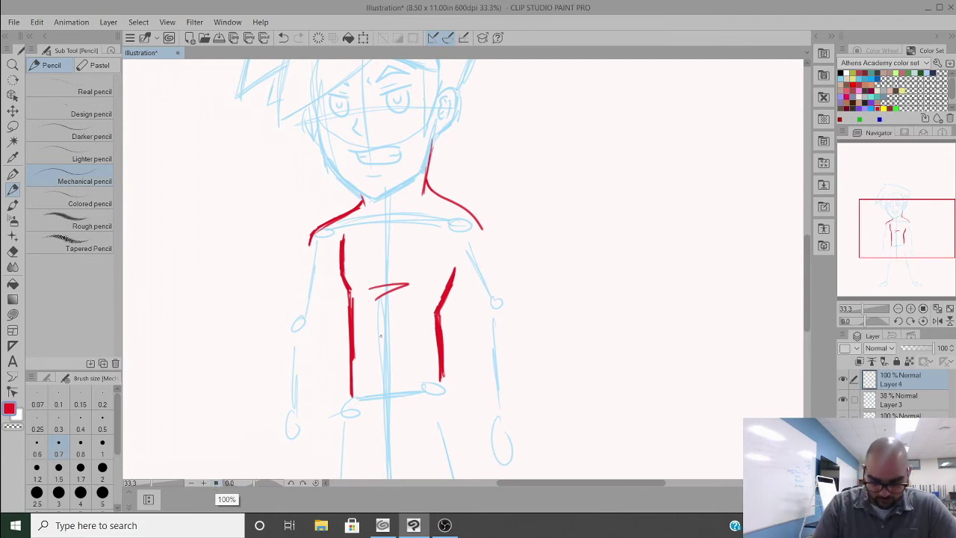
{"action": "left_click_drag", "start_coordinate": [386, 317], "coordinate": [382, 374]}
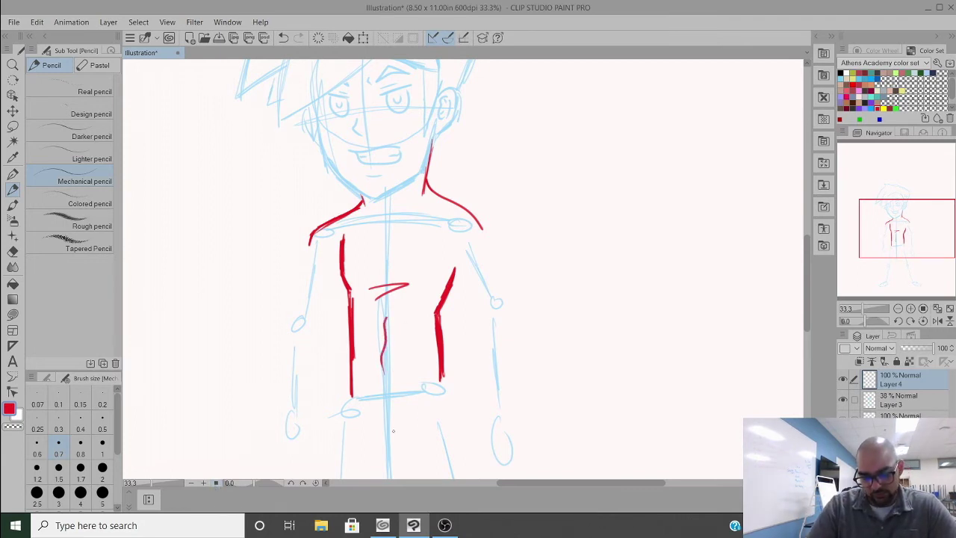
{"action": "key", "text": "ctrl+z"}
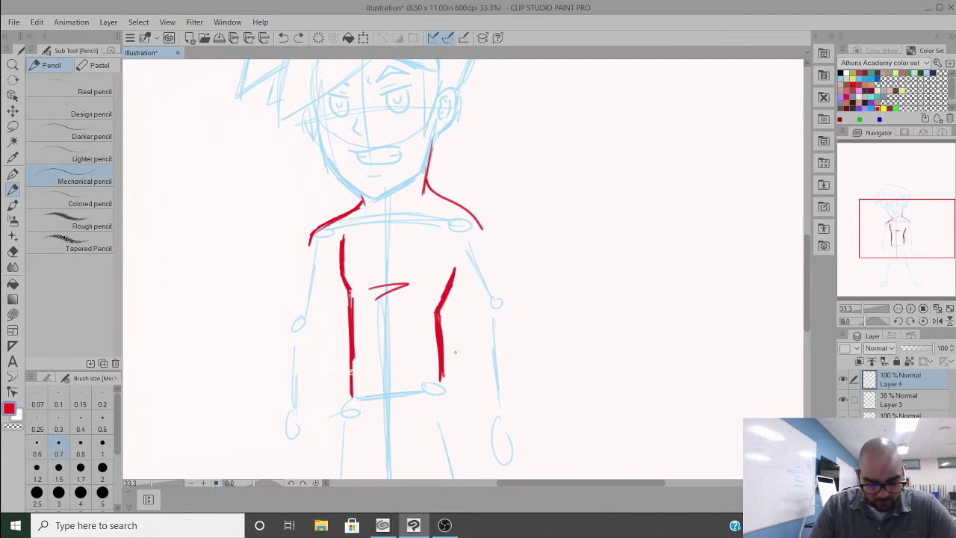
Step: Outline the character's left arm in red, with inner and outer contours from shoulder through elbow to wrist
{"action": "mouse_move", "coordinate": [464, 366]}
{"action": "left_mouse_down"}
{"action": "mouse_move", "coordinate": [441, 266]}
{"action": "mouse_move", "coordinate": [439, 292]}
{"action": "left_mouse_up"}
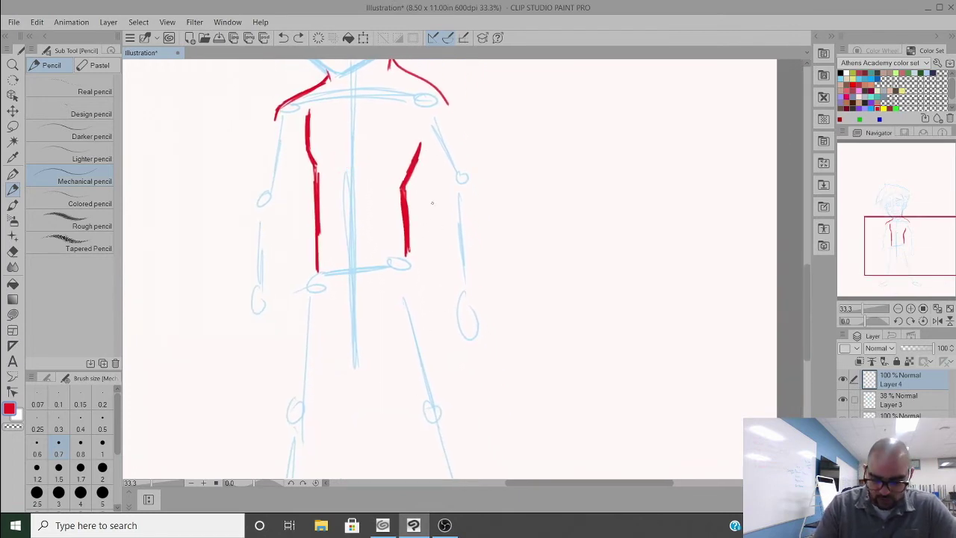
{"action": "left_click_drag", "start_coordinate": [419, 133], "coordinate": [448, 190]}
{"action": "mouse_move", "coordinate": [448, 105]}
{"action": "left_mouse_down"}
{"action": "mouse_move", "coordinate": [471, 171]}
{"action": "mouse_move", "coordinate": [447, 188]}
{"action": "mouse_move", "coordinate": [454, 253]}
{"action": "left_mouse_up"}
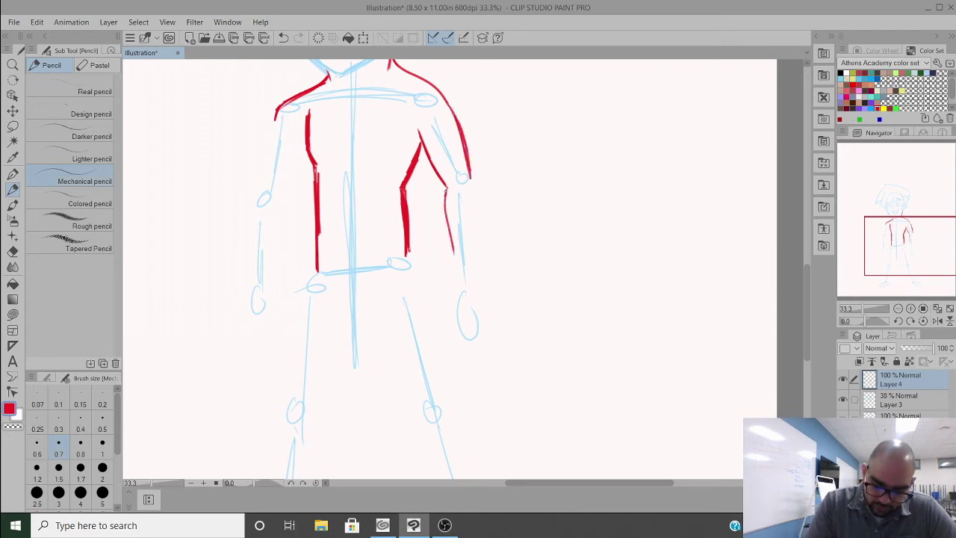
{"action": "left_click_drag", "start_coordinate": [443, 190], "coordinate": [458, 283]}
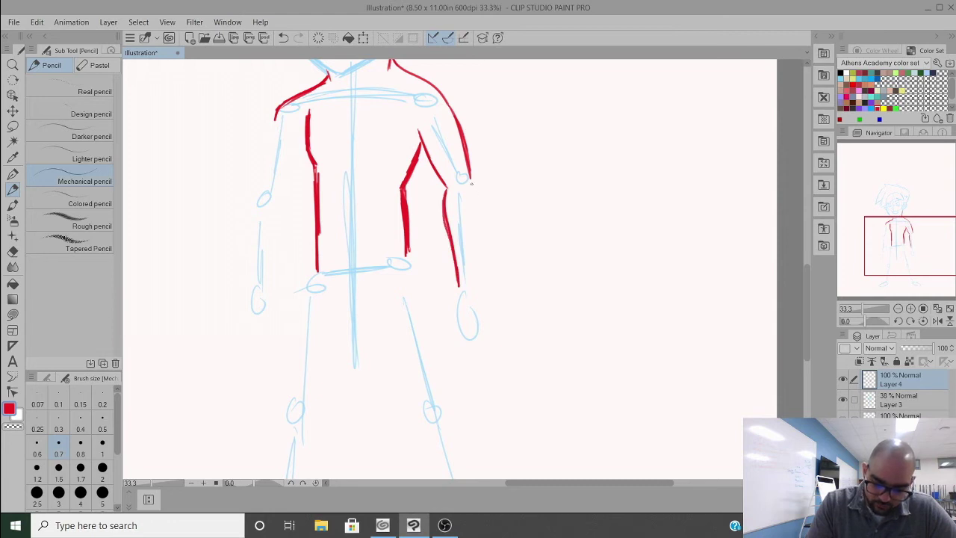
{"action": "left_click_drag", "start_coordinate": [472, 187], "coordinate": [479, 286]}
{"action": "left_click_drag", "start_coordinate": [480, 221], "coordinate": [480, 282]}
{"action": "left_click_drag", "start_coordinate": [472, 187], "coordinate": [477, 245]}
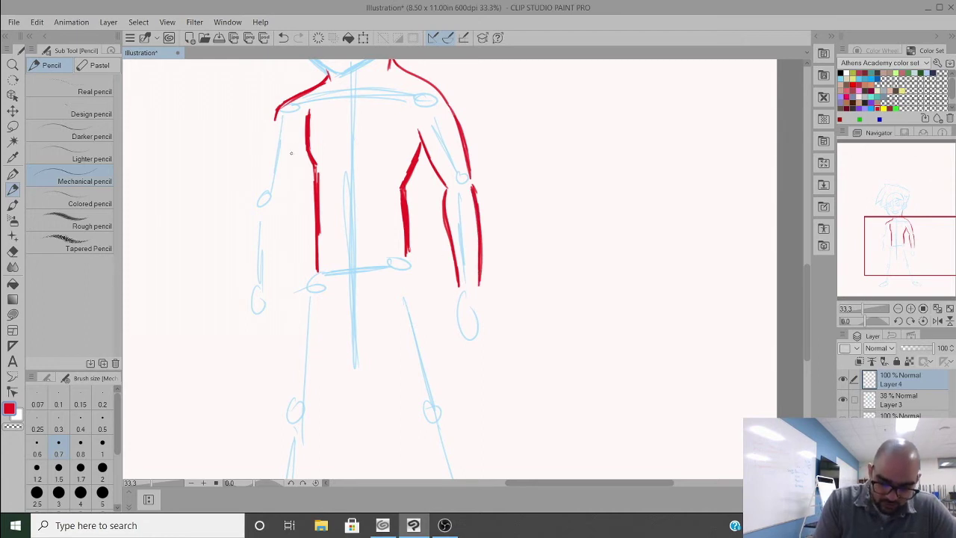
Step: Outline the character's right arm in red, drawing the upper arm and forearm contours down to the wrist
{"action": "left_click_drag", "start_coordinate": [272, 124], "coordinate": [257, 197]}
{"action": "left_click_drag", "start_coordinate": [261, 167], "coordinate": [267, 144]}
{"action": "left_click_drag", "start_coordinate": [282, 196], "coordinate": [302, 159]}
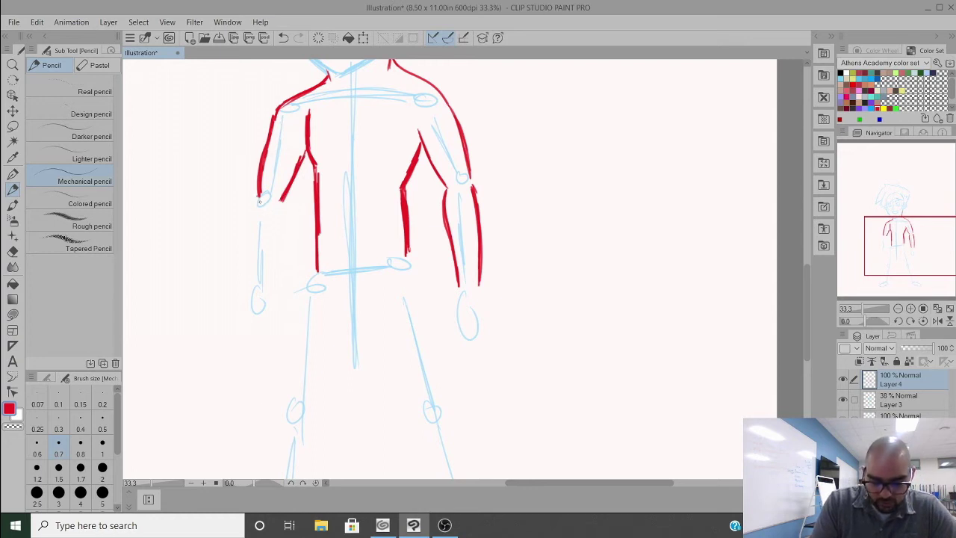
{"action": "left_click_drag", "start_coordinate": [277, 202], "coordinate": [272, 280]}
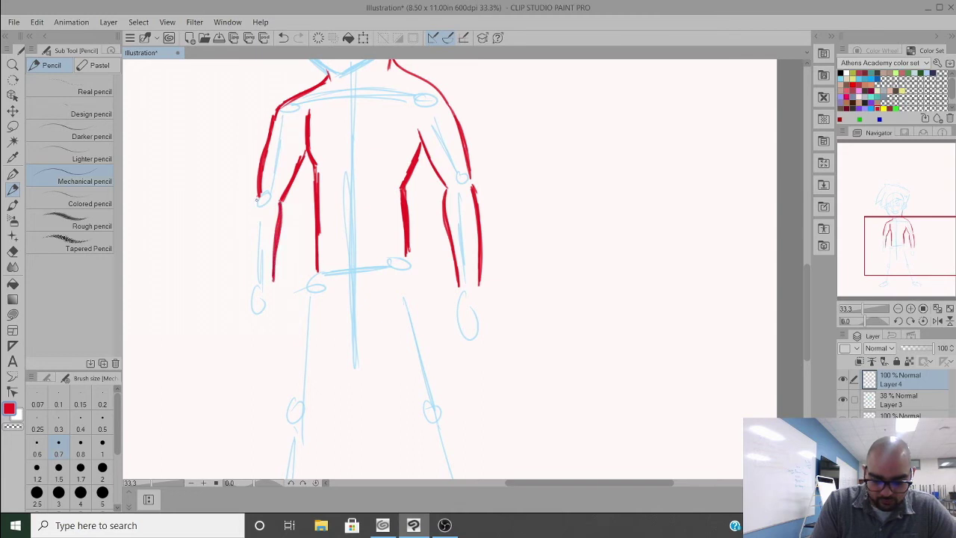
{"action": "mouse_move", "coordinate": [257, 198]}
{"action": "left_mouse_down"}
{"action": "mouse_move", "coordinate": [252, 275]}
{"action": "mouse_move", "coordinate": [253, 218]}
{"action": "mouse_move", "coordinate": [251, 266]}
{"action": "left_mouse_up"}
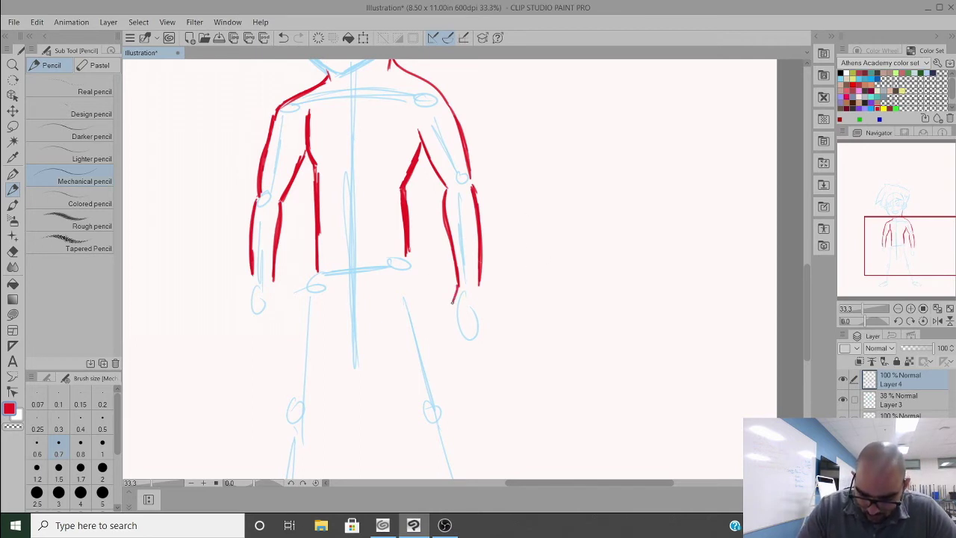
Step: Try a clenched fist in red at the end of the character's left arm and undo it
{"action": "mouse_move", "coordinate": [460, 307]}
{"action": "left_mouse_down"}
{"action": "mouse_move", "coordinate": [460, 321]}
{"action": "mouse_move", "coordinate": [495, 306]}
{"action": "mouse_move", "coordinate": [482, 285]}
{"action": "left_mouse_up"}
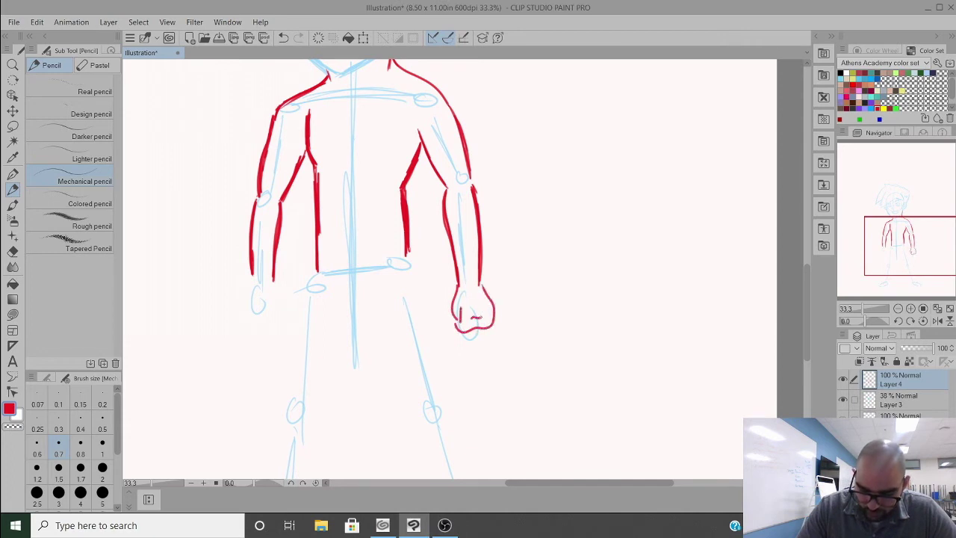
{"action": "left_click_drag", "start_coordinate": [477, 318], "coordinate": [493, 319]}
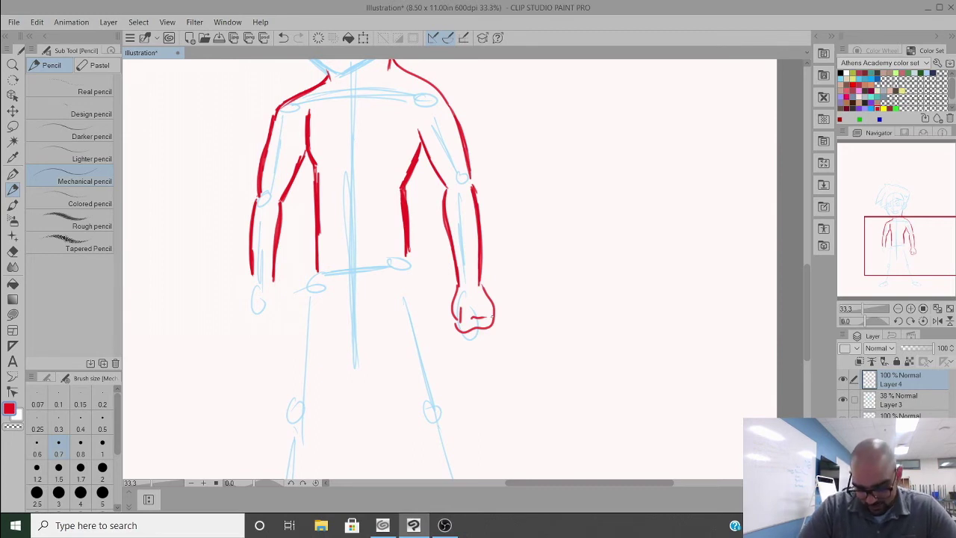
{"action": "key", "text": "ctrl+z"}
{"action": "key", "text": "ctrl+z"}
{"action": "key", "text": "ctrl+z"}
{"action": "key", "text": "ctrl+z"}
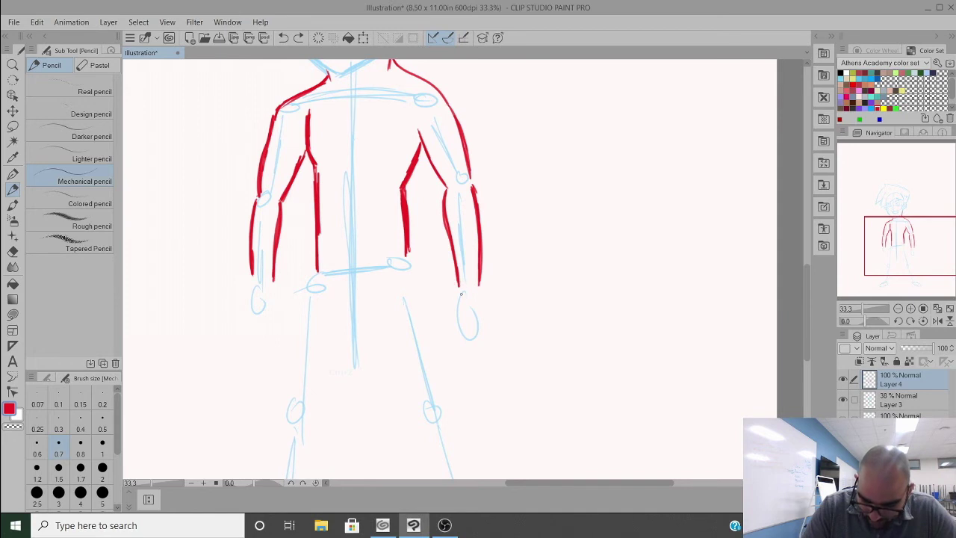
Step: Try an open hand with a palm shape and spread fingers on the character's left arm and undo its strokes
{"action": "left_click_drag", "start_coordinate": [461, 292], "coordinate": [474, 294]}
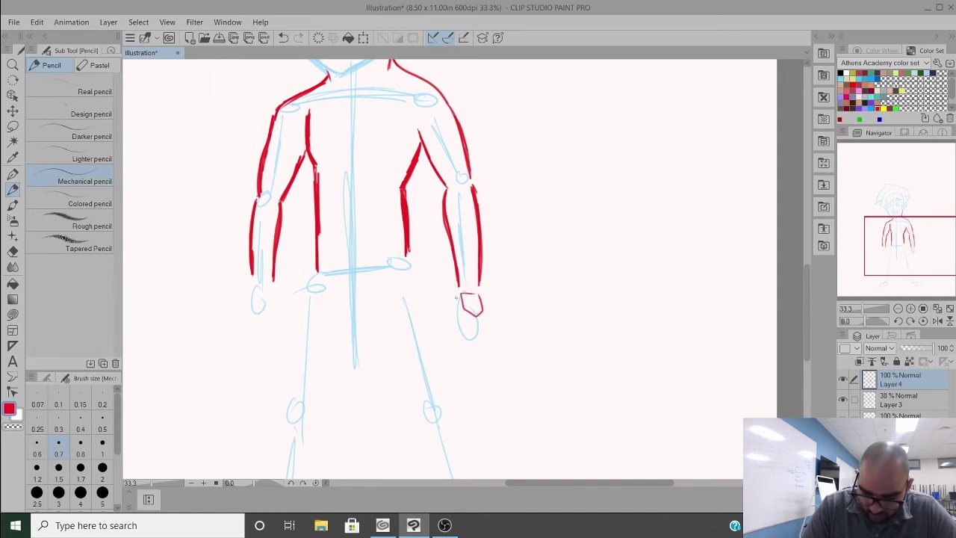
{"action": "left_click_drag", "start_coordinate": [452, 297], "coordinate": [445, 317]}
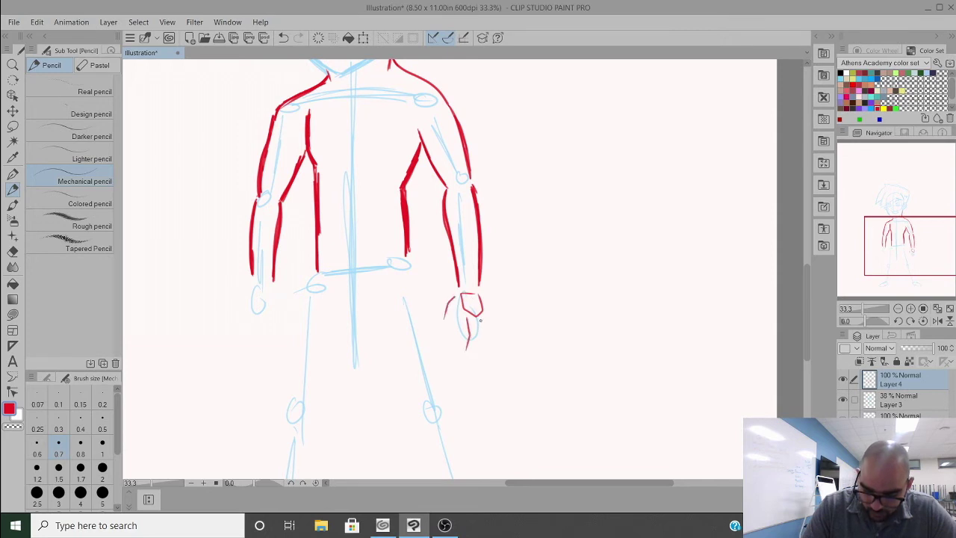
{"action": "left_click_drag", "start_coordinate": [480, 320], "coordinate": [489, 344]}
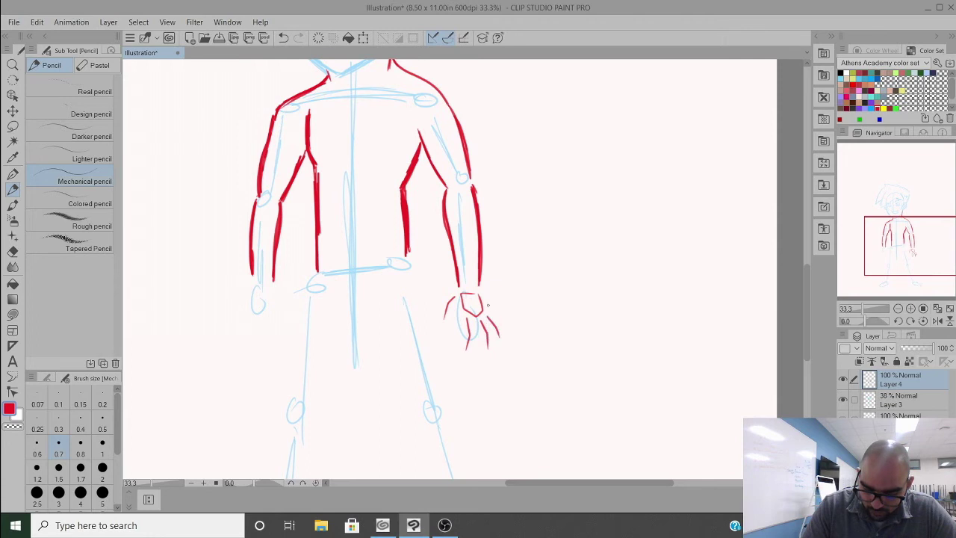
{"action": "left_click_drag", "start_coordinate": [488, 305], "coordinate": [500, 324]}
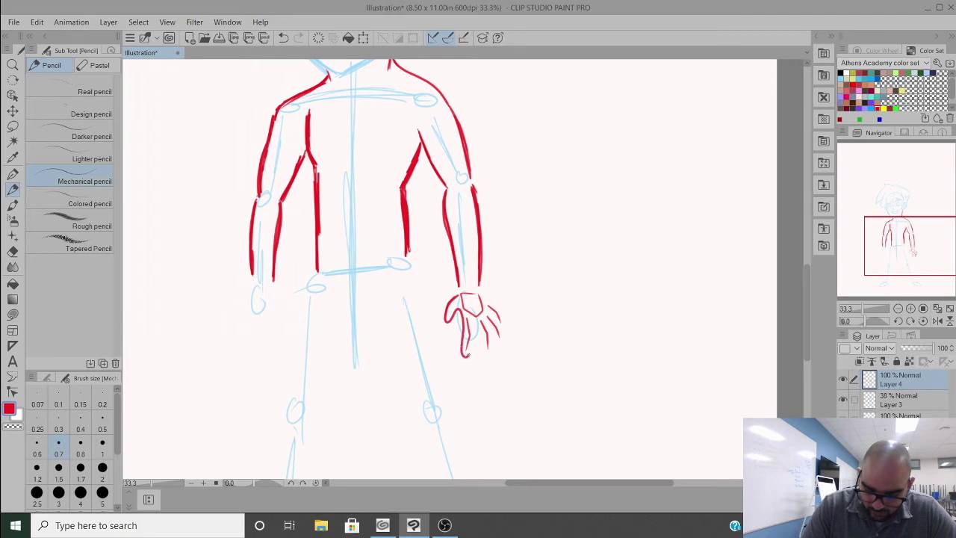
{"action": "left_click_drag", "start_coordinate": [474, 337], "coordinate": [475, 324]}
{"action": "left_click_drag", "start_coordinate": [490, 356], "coordinate": [498, 324]}
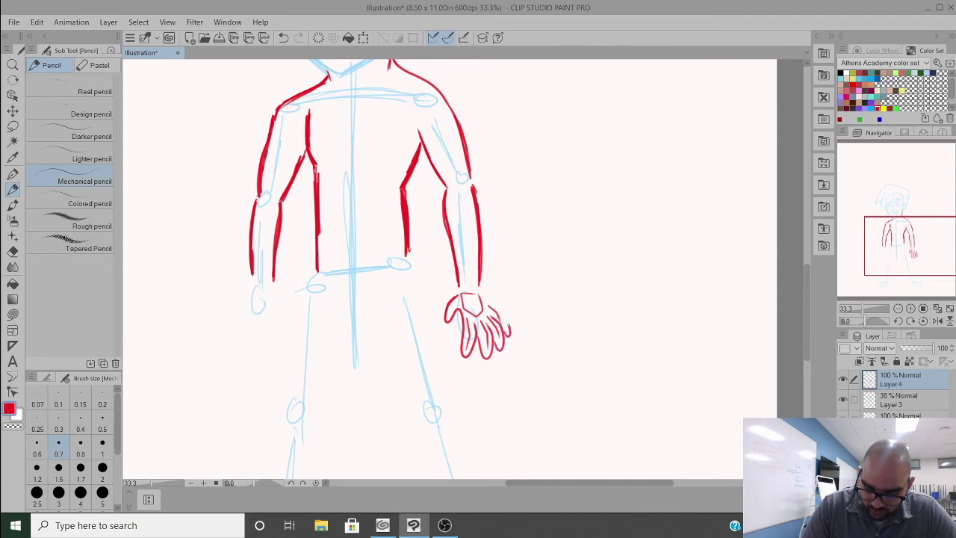
{"action": "key", "text": "ctrl+z"}
{"action": "key", "text": "ctrl+z"}
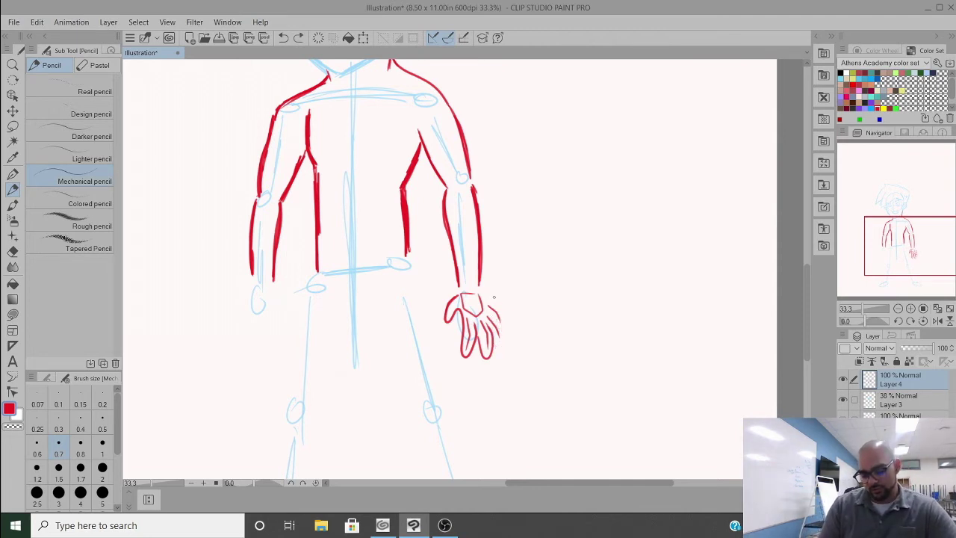
{"action": "key", "text": "ctrl+z"}
{"action": "key", "text": "ctrl+z"}
{"action": "key", "text": "ctrl+z"}
{"action": "key", "text": "ctrl+z"}
{"action": "key", "text": "ctrl+z"}
{"action": "key", "text": "ctrl+z"}
{"action": "key", "text": "ctrl+z"}
{"action": "key", "text": "ctrl+z"}
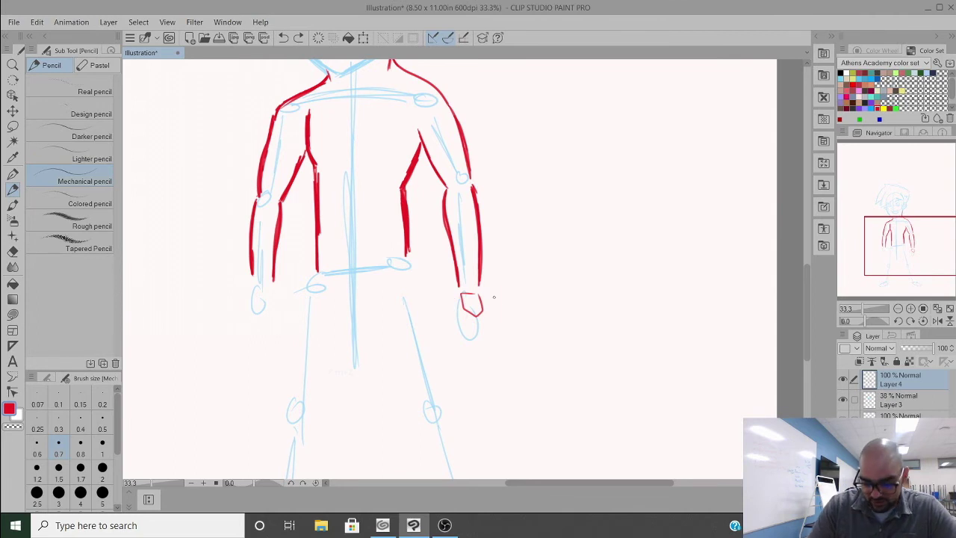
{"action": "key", "text": "ctrl+z"}
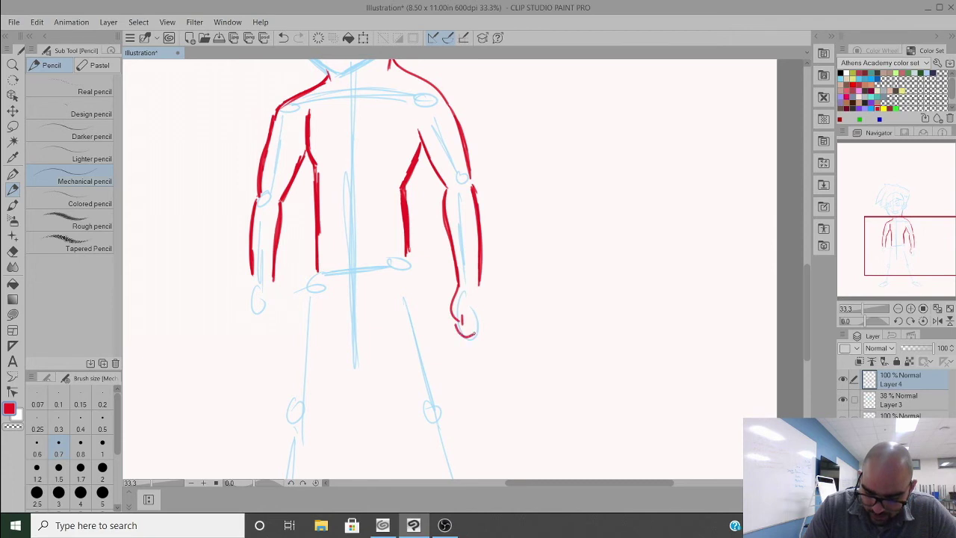
Step: Draw simple clenched fists in red at the ends of both arms
{"action": "mouse_move", "coordinate": [493, 330]}
{"action": "left_mouse_down"}
{"action": "mouse_move", "coordinate": [478, 282]}
{"action": "mouse_move", "coordinate": [495, 320]}
{"action": "left_mouse_up"}
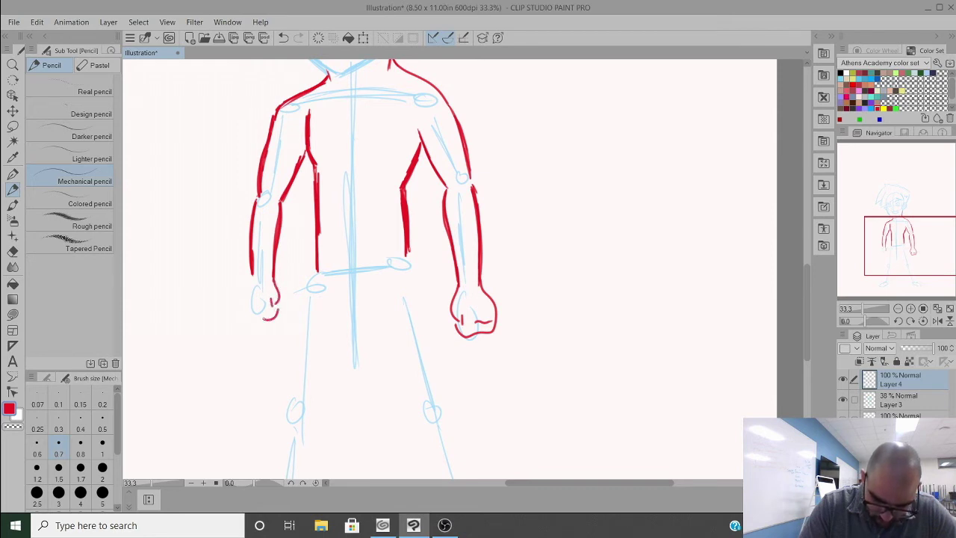
{"action": "left_click_drag", "start_coordinate": [244, 291], "coordinate": [252, 276]}
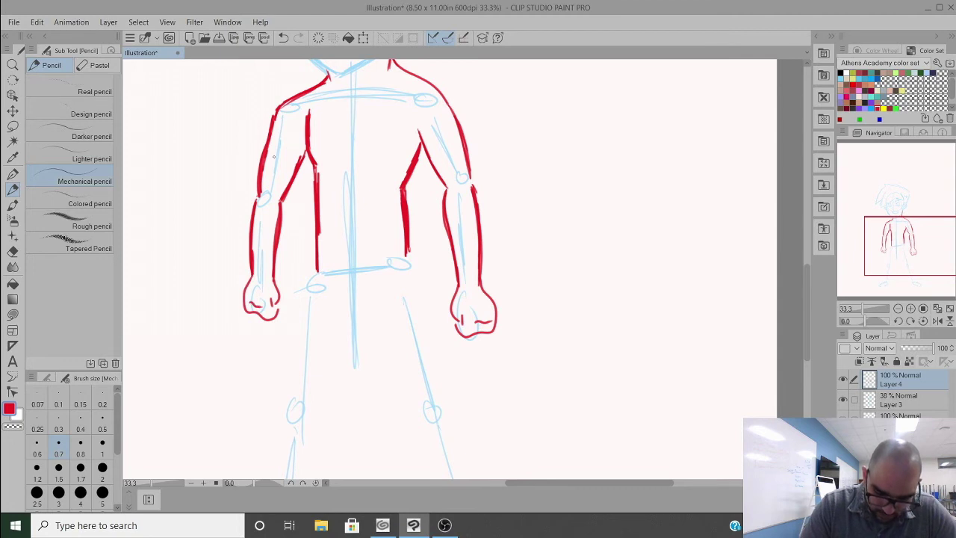
Step: Outline the crotch curve and the character's left leg and foot in red around the skeleton
{"action": "left_click_drag", "start_coordinate": [407, 371], "coordinate": [384, 227]}
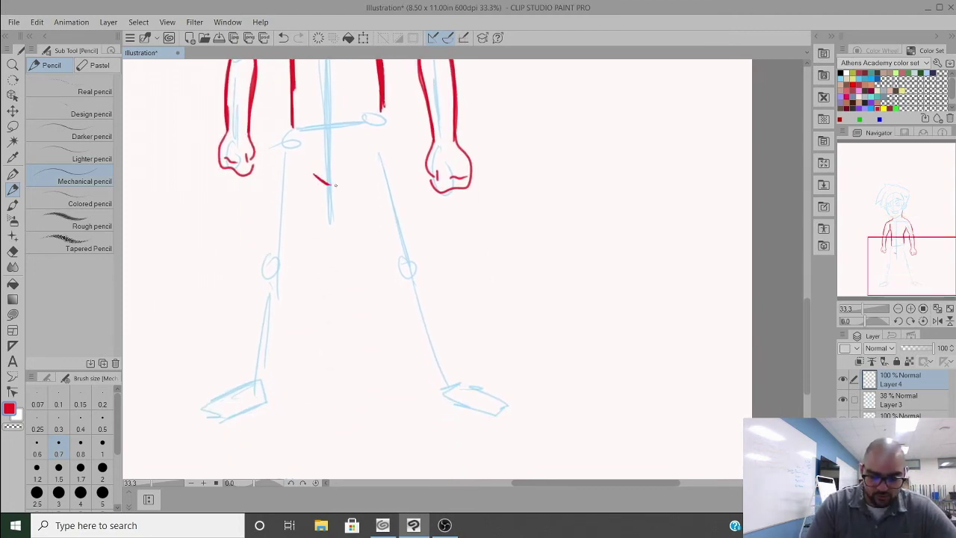
{"action": "mouse_move", "coordinate": [335, 185]}
{"action": "left_mouse_down"}
{"action": "mouse_move", "coordinate": [360, 172]}
{"action": "mouse_move", "coordinate": [328, 185]}
{"action": "mouse_move", "coordinate": [378, 262]}
{"action": "left_mouse_up"}
{"action": "mouse_move", "coordinate": [366, 225]}
{"action": "left_mouse_down"}
{"action": "mouse_move", "coordinate": [385, 300]}
{"action": "mouse_move", "coordinate": [422, 372]}
{"action": "mouse_move", "coordinate": [385, 301]}
{"action": "mouse_move", "coordinate": [378, 257]}
{"action": "left_mouse_up"}
{"action": "left_click_drag", "start_coordinate": [385, 302], "coordinate": [425, 385]}
{"action": "left_click_drag", "start_coordinate": [384, 110], "coordinate": [441, 328]}
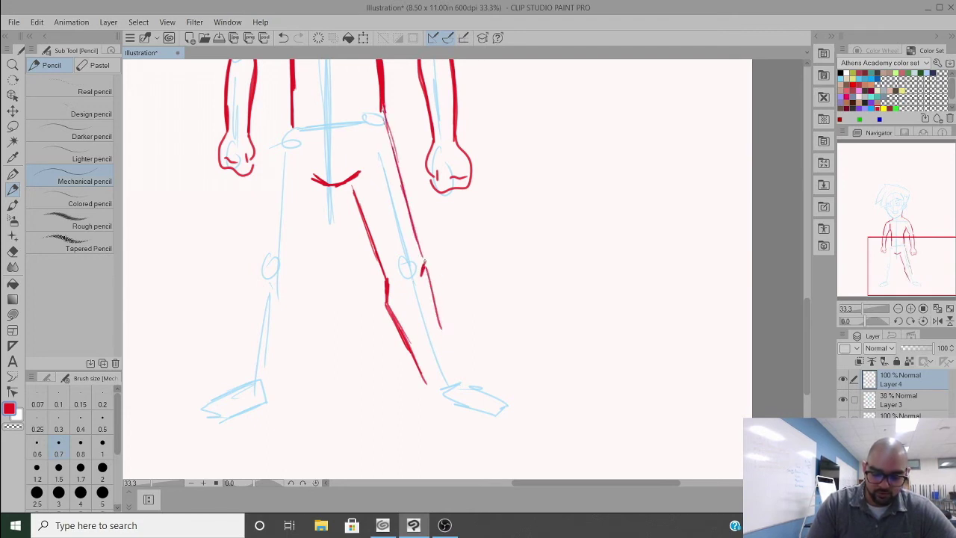
{"action": "mouse_move", "coordinate": [424, 263]}
{"action": "left_mouse_down"}
{"action": "mouse_move", "coordinate": [419, 239]}
{"action": "mouse_move", "coordinate": [453, 370]}
{"action": "left_mouse_up"}
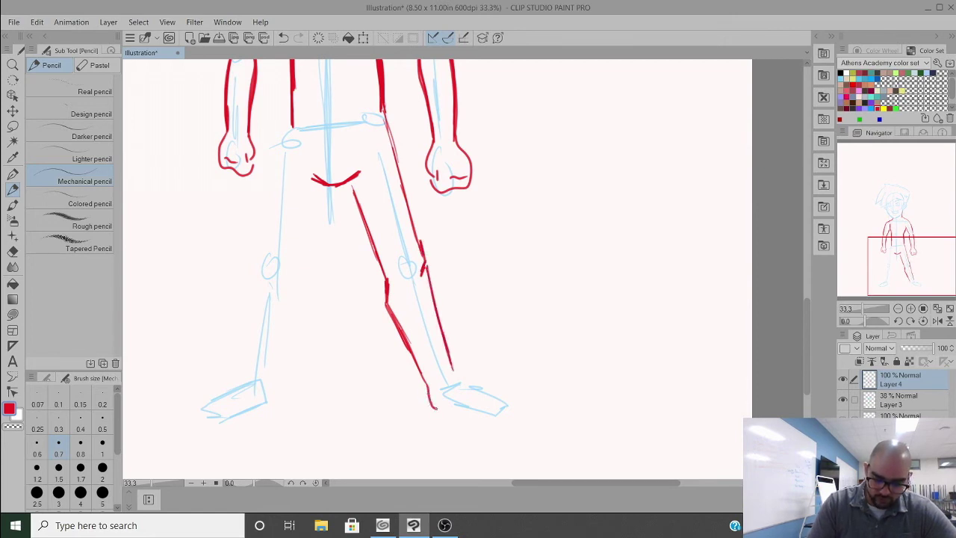
{"action": "mouse_move", "coordinate": [436, 408]}
{"action": "left_mouse_down"}
{"action": "mouse_move", "coordinate": [505, 418]}
{"action": "mouse_move", "coordinate": [504, 394]}
{"action": "mouse_move", "coordinate": [478, 383]}
{"action": "left_mouse_up"}
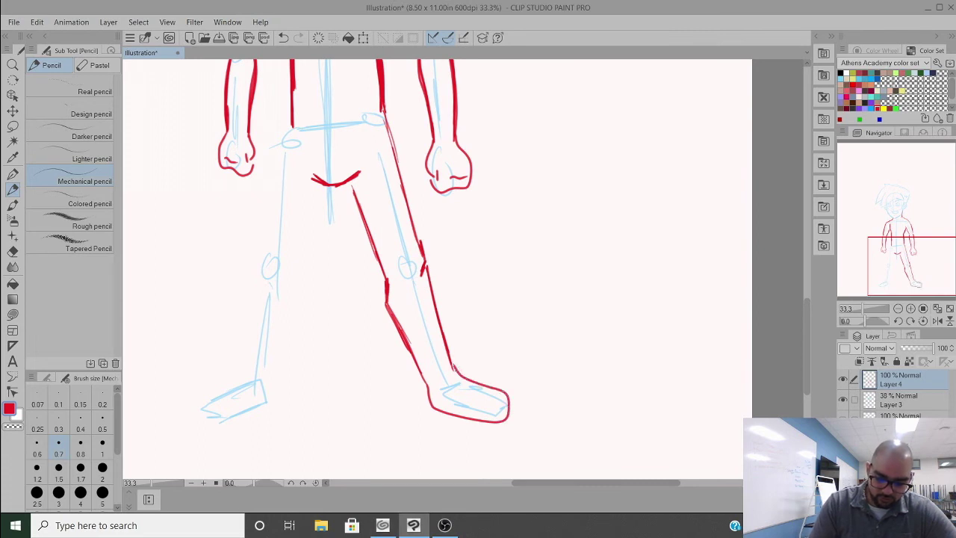
{"action": "left_click_drag", "start_coordinate": [430, 279], "coordinate": [386, 125]}
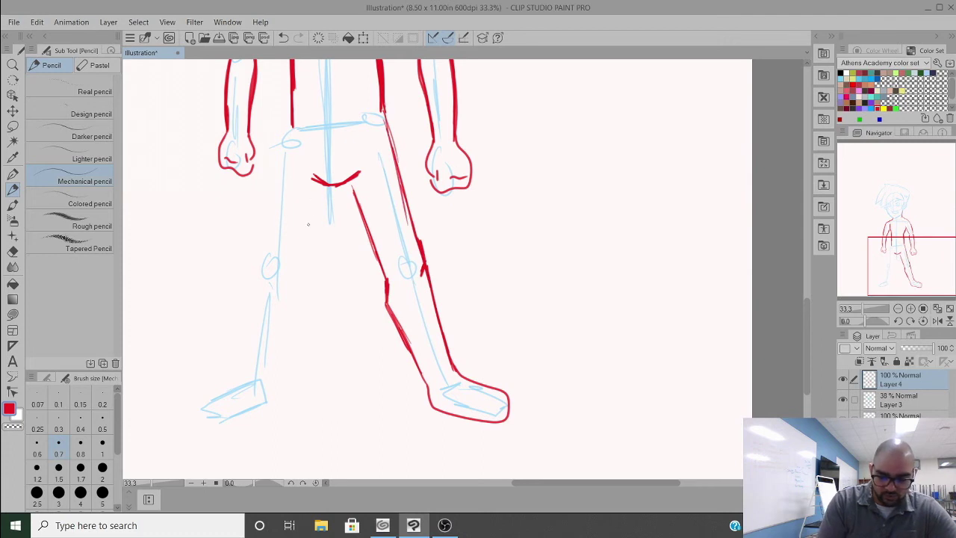
Step: Outline the character's right leg in red from hip to ankle, including the knee and foot
{"action": "mouse_move", "coordinate": [313, 190]}
{"action": "left_mouse_down"}
{"action": "mouse_move", "coordinate": [303, 257]}
{"action": "mouse_move", "coordinate": [311, 250]}
{"action": "mouse_move", "coordinate": [280, 372]}
{"action": "left_mouse_up"}
{"action": "left_click_drag", "start_coordinate": [290, 333], "coordinate": [278, 381]}
{"action": "left_click_drag", "start_coordinate": [295, 313], "coordinate": [285, 350]}
{"action": "left_click_drag", "start_coordinate": [290, 135], "coordinate": [260, 286]}
{"action": "left_click_drag", "start_coordinate": [276, 191], "coordinate": [254, 339]}
{"action": "mouse_move", "coordinate": [258, 282]}
{"action": "left_mouse_down"}
{"action": "mouse_move", "coordinate": [248, 366]}
{"action": "mouse_move", "coordinate": [196, 404]}
{"action": "mouse_move", "coordinate": [227, 424]}
{"action": "mouse_move", "coordinate": [275, 398]}
{"action": "mouse_move", "coordinate": [280, 378]}
{"action": "left_mouse_up"}
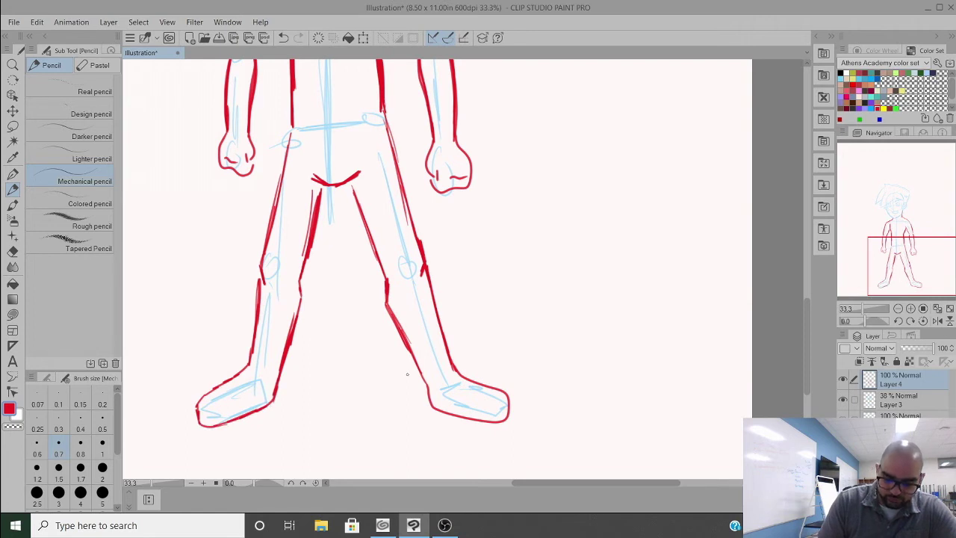
Step: Add a new layer above the red outline, restore the blue sketch layer to 100% opacity, and make the new layer active
{"action": "key", "text": "ctrl+minus"}
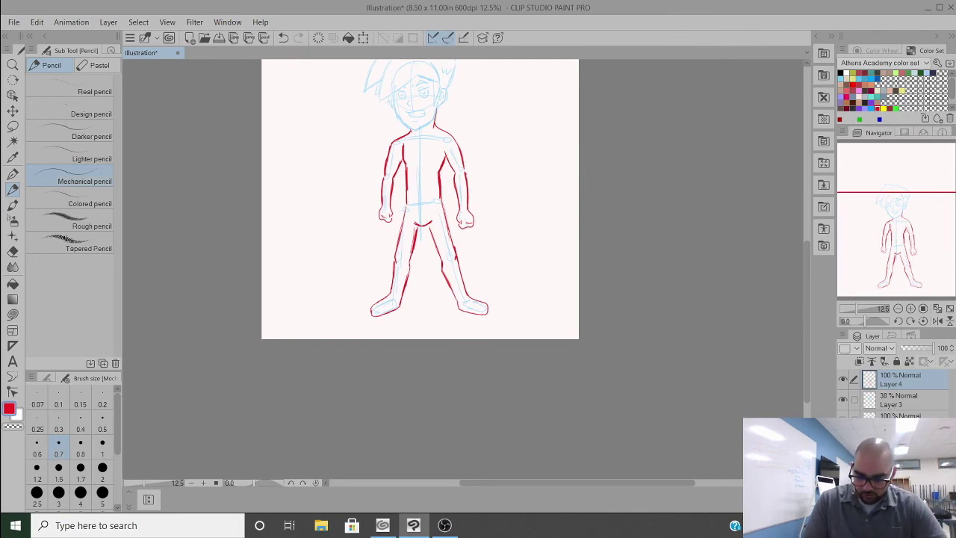
{"action": "key", "text": "ctrl+shift+n"}
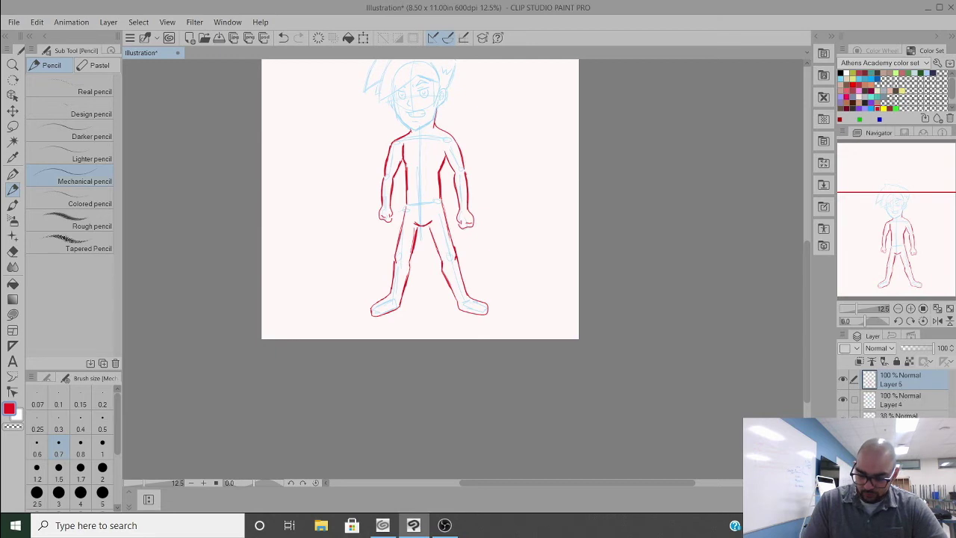
{"action": "left_click", "coordinate": [868, 414]}
{"action": "left_click_drag", "start_coordinate": [914, 349], "coordinate": [943, 350]}
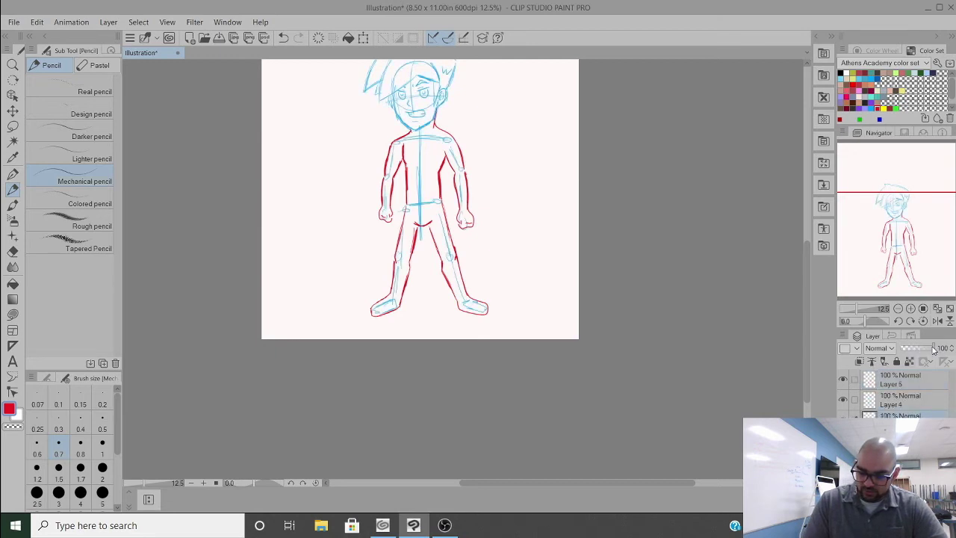
{"action": "left_click", "coordinate": [897, 383]}
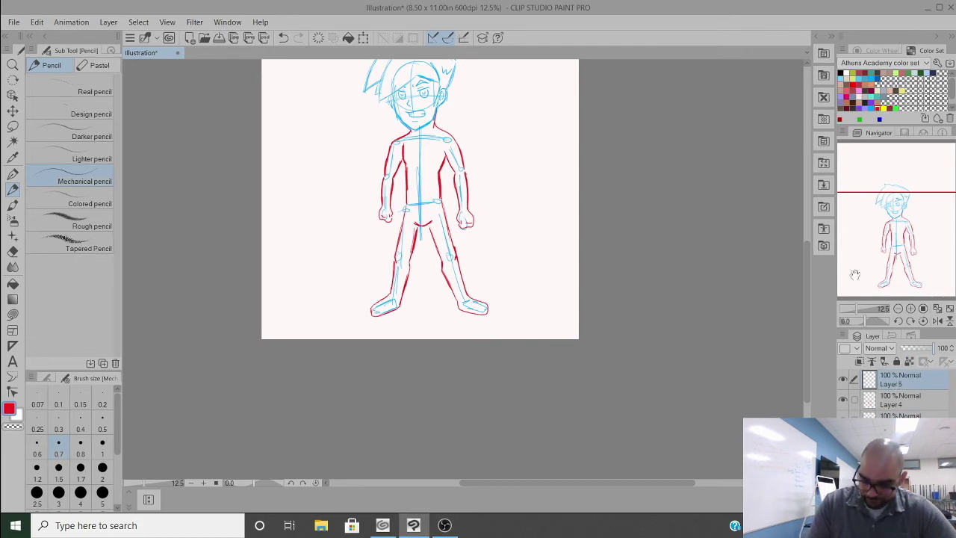
Step: Set the drawing colour to black and fade the red and blue sketch layers to about 36% opacity, keeping the new top layer active
{"action": "left_click", "coordinate": [841, 72]}
{"action": "left_click", "coordinate": [905, 400]}
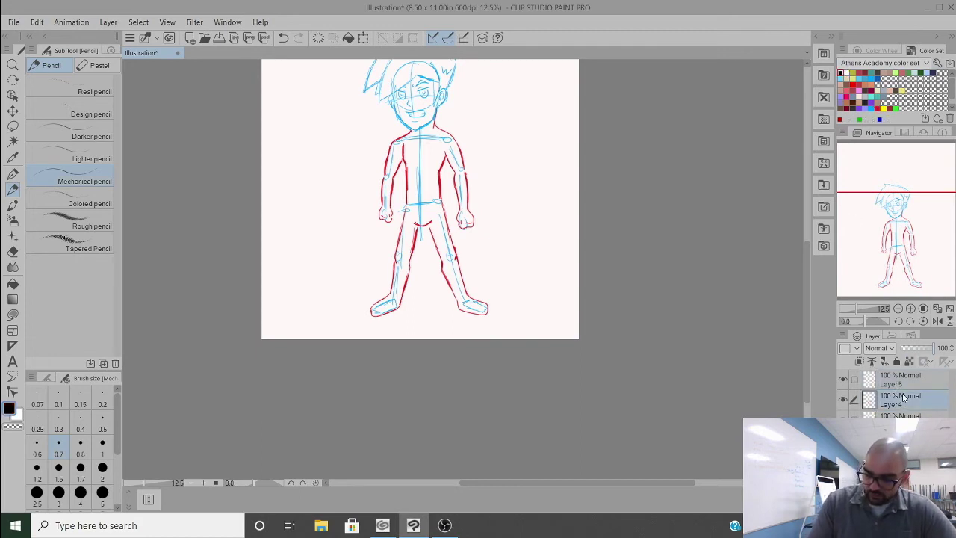
{"action": "left_click_drag", "start_coordinate": [914, 351], "coordinate": [913, 352]}
{"action": "left_click", "coordinate": [896, 415]}
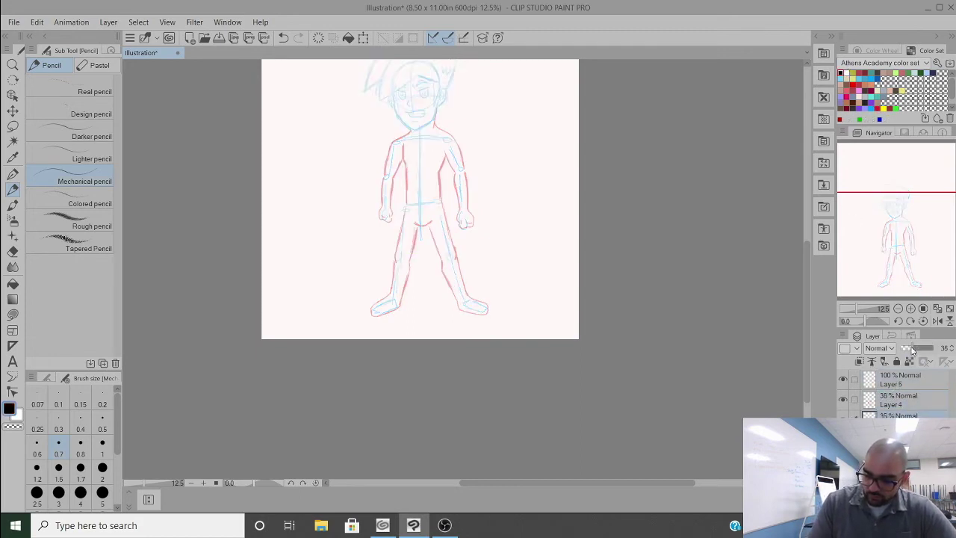
{"action": "left_click", "coordinate": [899, 380]}
Step: Ink the jawline and chin in black from the temple to the ear, plus both sides of the neck
{"action": "key", "text": "ctrl+plus"}
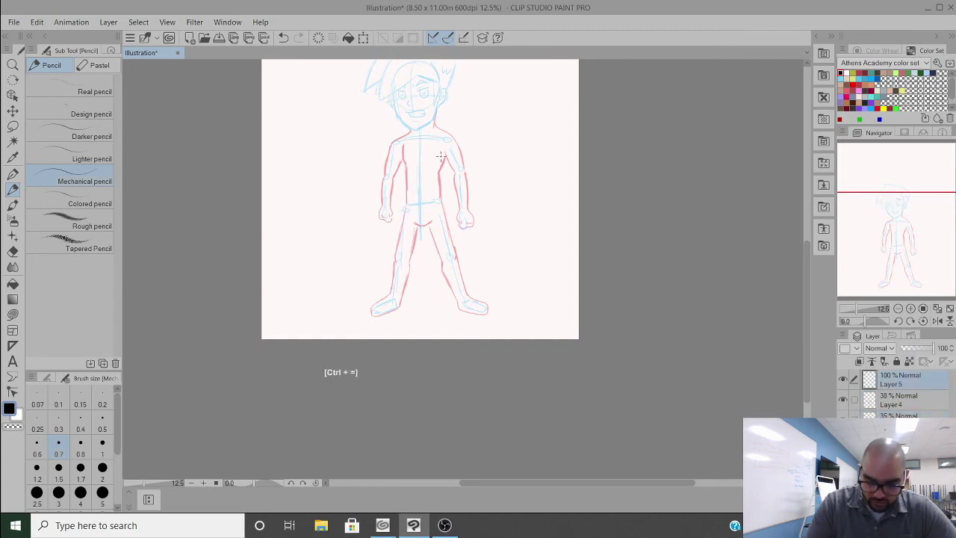
{"action": "mouse_move", "coordinate": [446, 140]}
{"action": "left_mouse_down"}
{"action": "mouse_move", "coordinate": [440, 247]}
{"action": "mouse_move", "coordinate": [508, 241]}
{"action": "left_mouse_up"}
{"action": "key", "text": "ctrl+z"}
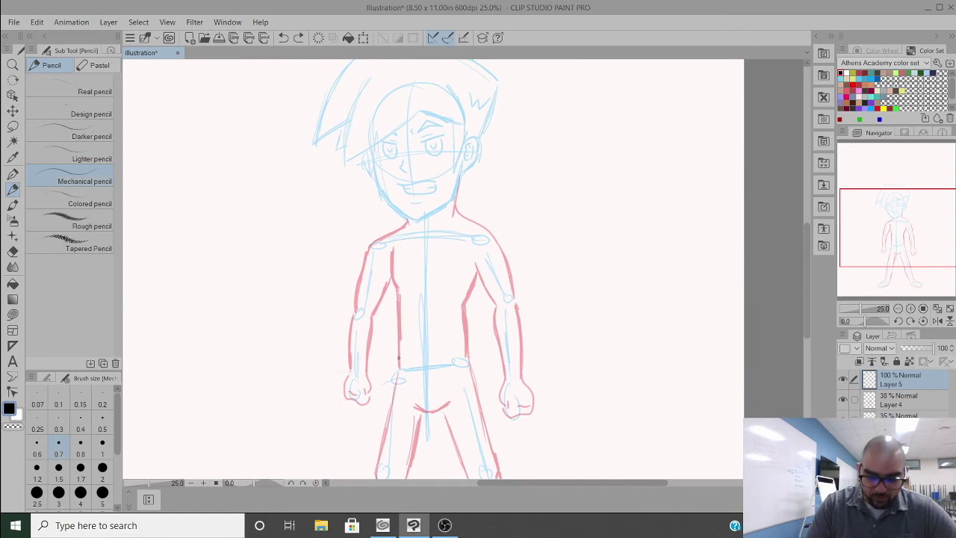
{"action": "key", "text": "ctrl+plus"}
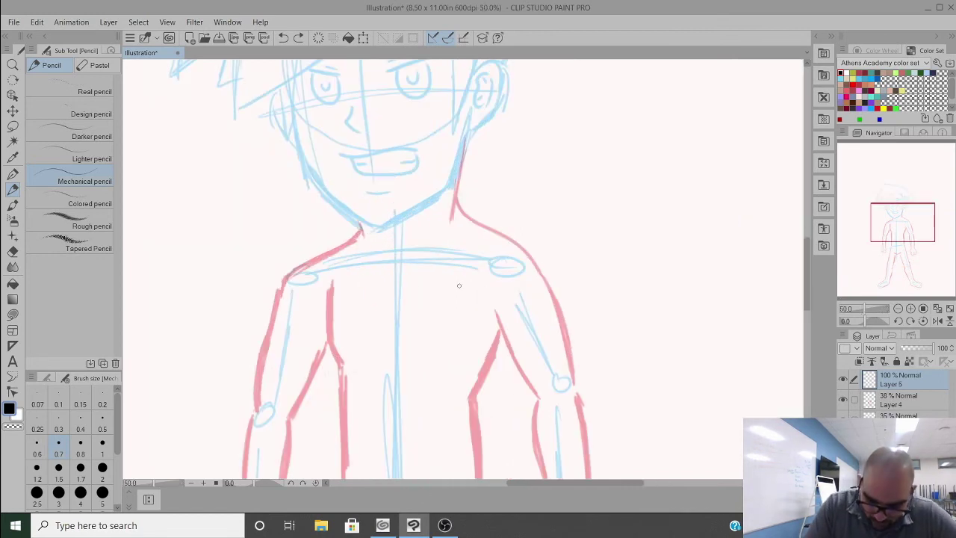
{"action": "scroll", "coordinate": [497, 160], "scroll_direction": "up", "scroll_amount": 3}
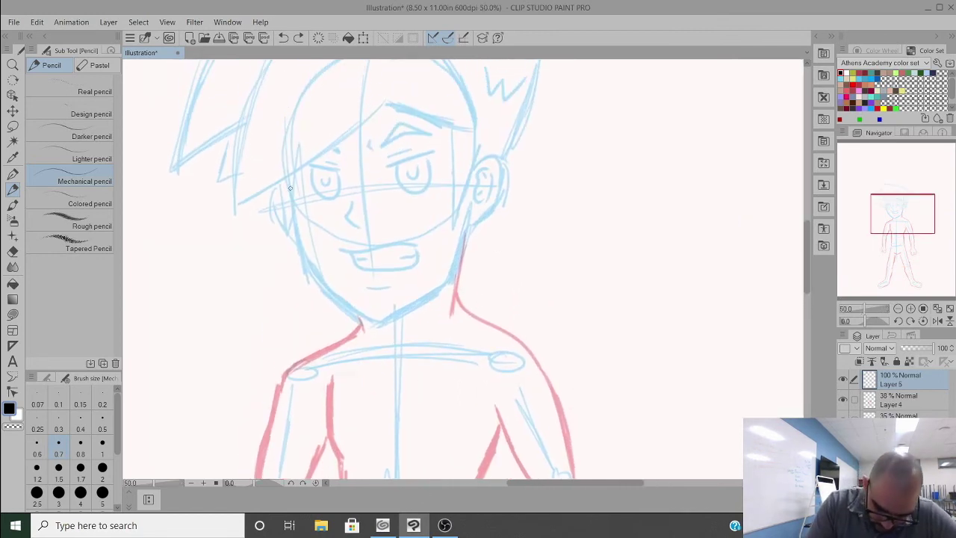
{"action": "mouse_move", "coordinate": [290, 176]}
{"action": "left_mouse_down"}
{"action": "mouse_move", "coordinate": [308, 262]}
{"action": "mouse_move", "coordinate": [373, 318]}
{"action": "mouse_move", "coordinate": [396, 320]}
{"action": "mouse_move", "coordinate": [452, 283]}
{"action": "mouse_move", "coordinate": [469, 228]}
{"action": "left_mouse_up"}
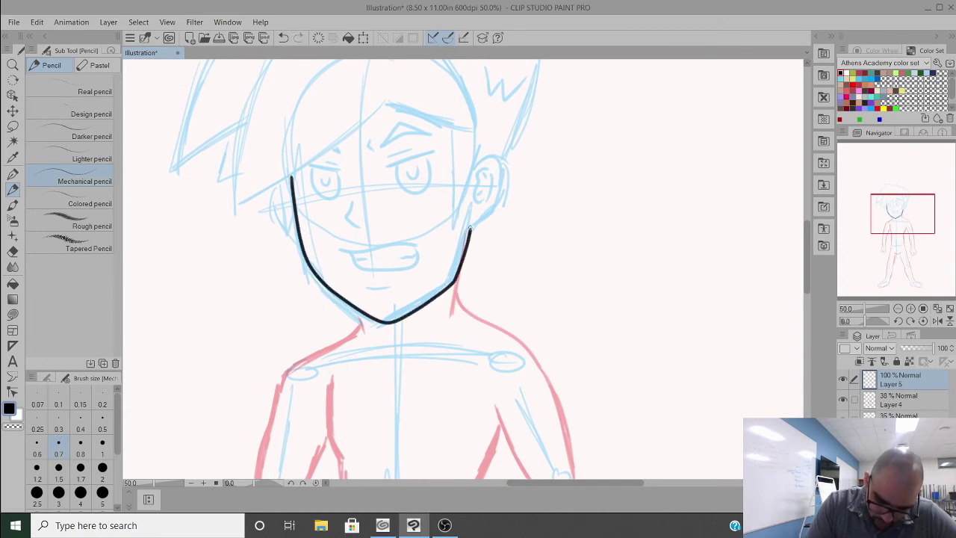
{"action": "key", "text": "ctrl+z"}
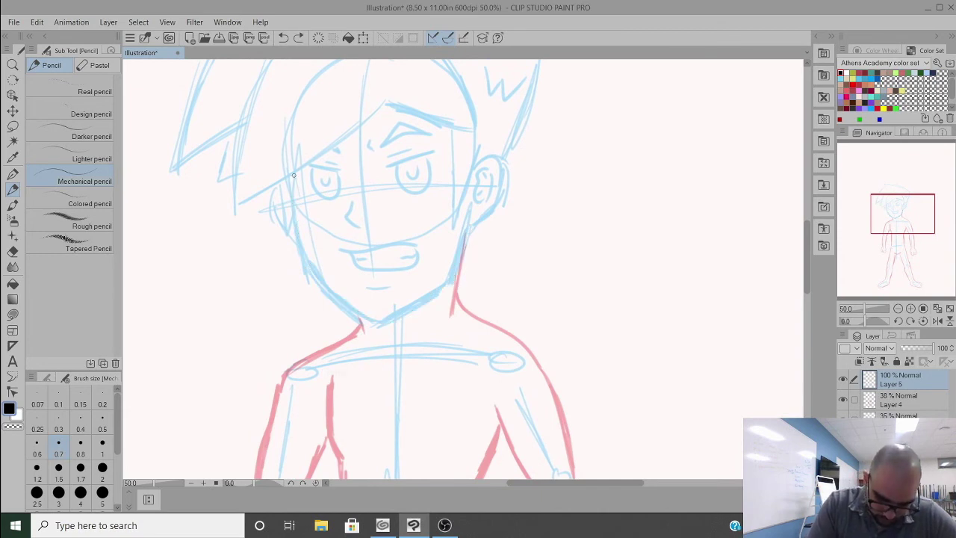
{"action": "mouse_move", "coordinate": [294, 175]}
{"action": "left_mouse_down"}
{"action": "mouse_move", "coordinate": [320, 275]}
{"action": "mouse_move", "coordinate": [365, 309]}
{"action": "mouse_move", "coordinate": [398, 307]}
{"action": "mouse_move", "coordinate": [451, 273]}
{"action": "mouse_move", "coordinate": [470, 221]}
{"action": "left_mouse_up"}
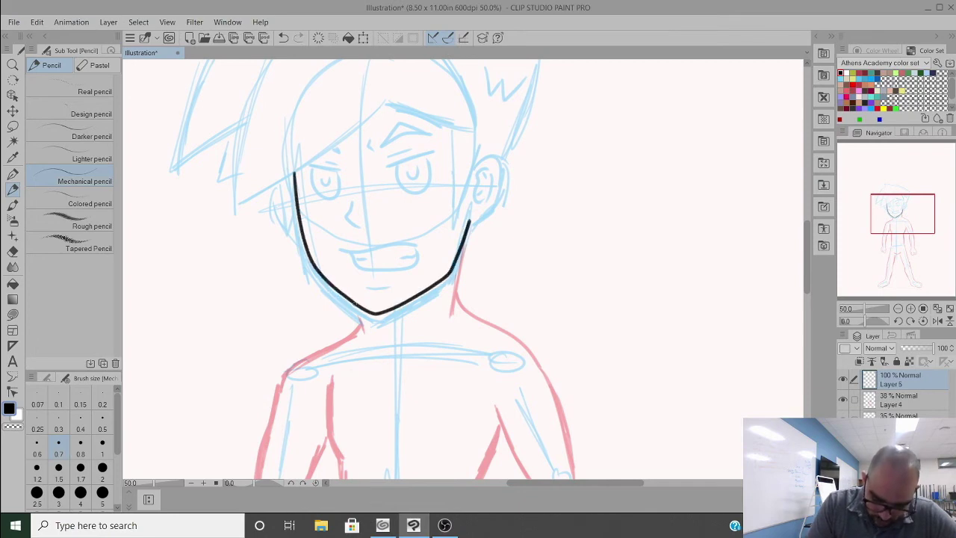
{"action": "left_click_drag", "start_coordinate": [353, 300], "coordinate": [362, 329]}
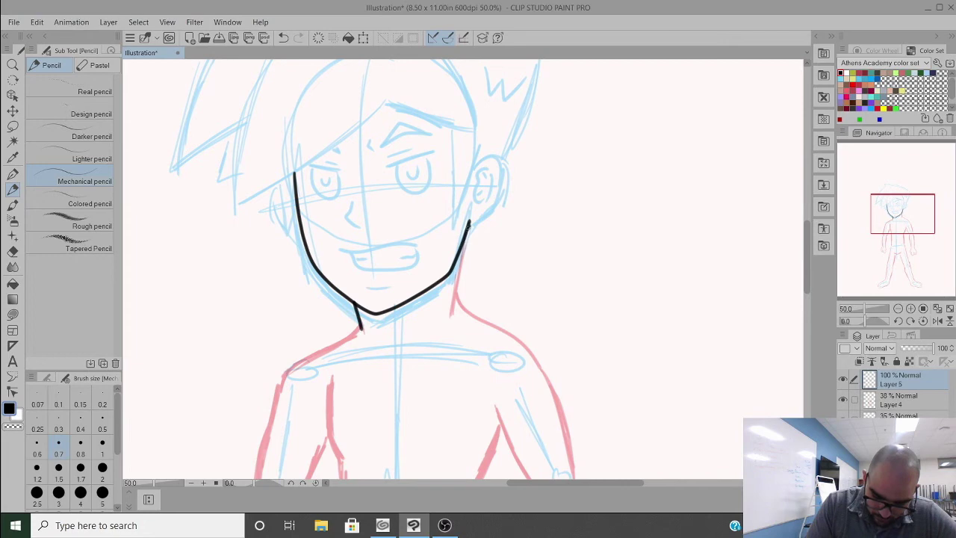
{"action": "left_click_drag", "start_coordinate": [469, 223], "coordinate": [457, 318]}
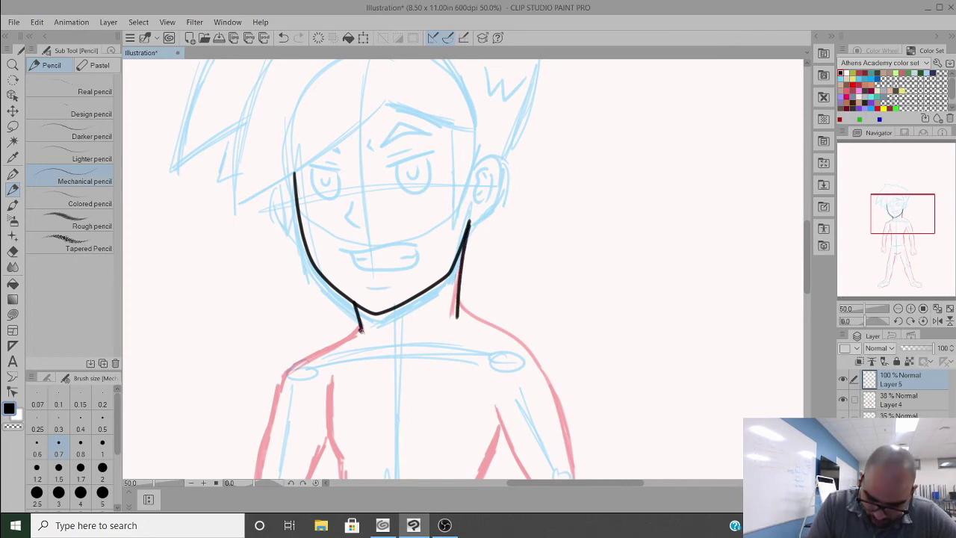
Step: Draw the shirt's curved neckline and two pointed collar flaps in black at the base of the neck
{"action": "mouse_move", "coordinate": [359, 331]}
{"action": "left_mouse_down"}
{"action": "mouse_move", "coordinate": [391, 344]}
{"action": "mouse_move", "coordinate": [439, 334]}
{"action": "mouse_move", "coordinate": [457, 318]}
{"action": "left_mouse_up"}
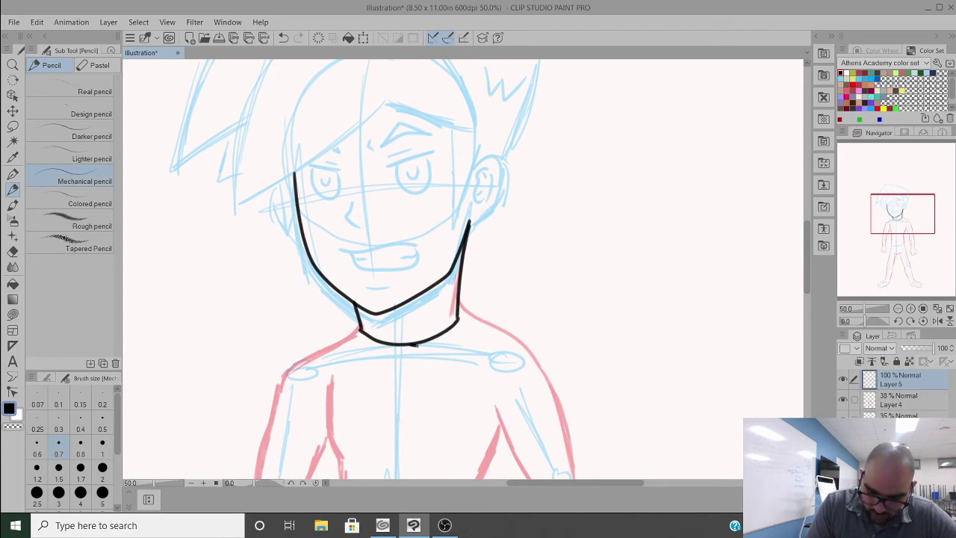
{"action": "mouse_move", "coordinate": [416, 344]}
{"action": "left_mouse_down"}
{"action": "mouse_move", "coordinate": [452, 372]}
{"action": "mouse_move", "coordinate": [473, 330]}
{"action": "mouse_move", "coordinate": [459, 306]}
{"action": "left_mouse_up"}
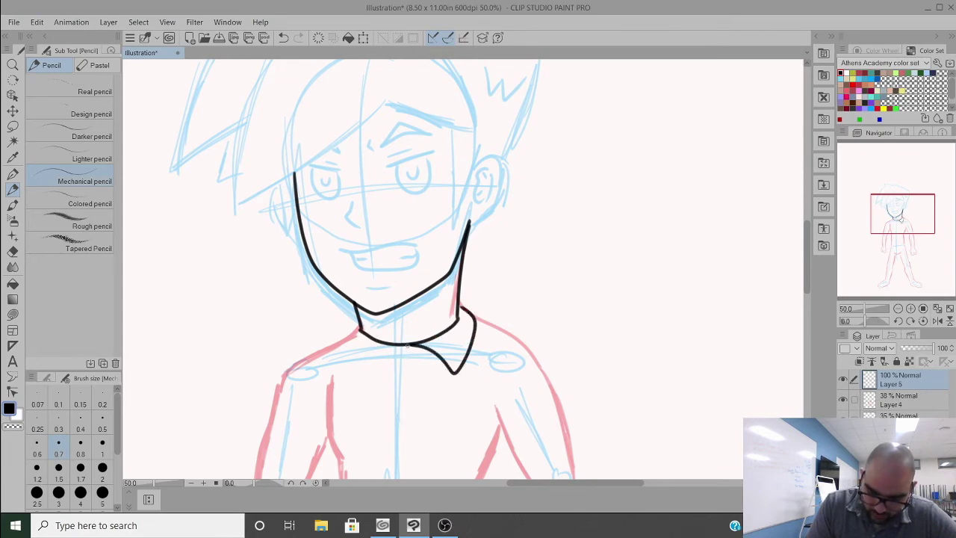
{"action": "mouse_move", "coordinate": [407, 344]}
{"action": "left_mouse_down"}
{"action": "mouse_move", "coordinate": [374, 362]}
{"action": "mouse_move", "coordinate": [348, 339]}
{"action": "mouse_move", "coordinate": [357, 321]}
{"action": "left_mouse_up"}
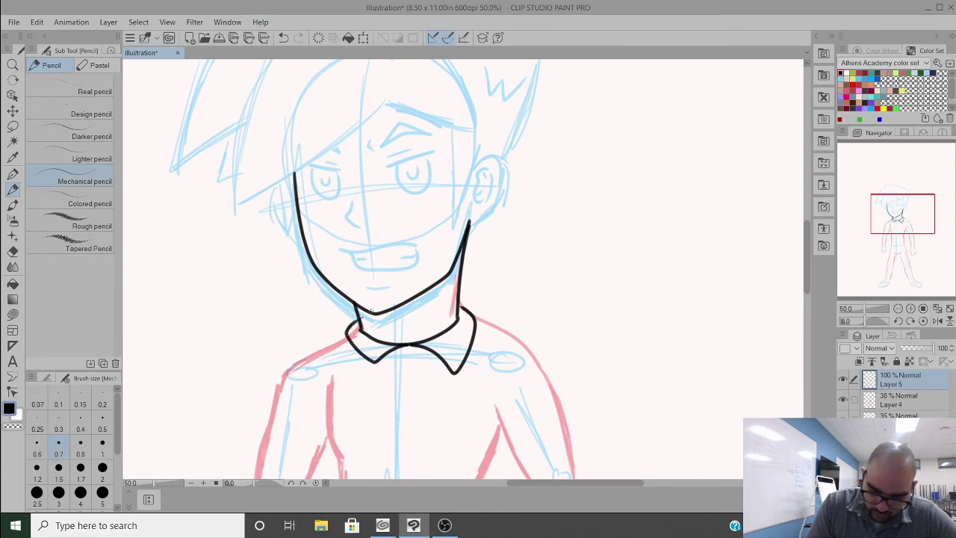
{"action": "key", "text": "ctrl+z"}
{"action": "mouse_move", "coordinate": [406, 344]}
{"action": "left_mouse_down"}
{"action": "mouse_move", "coordinate": [371, 364]}
{"action": "mouse_move", "coordinate": [348, 344]}
{"action": "mouse_move", "coordinate": [359, 316]}
{"action": "left_mouse_up"}
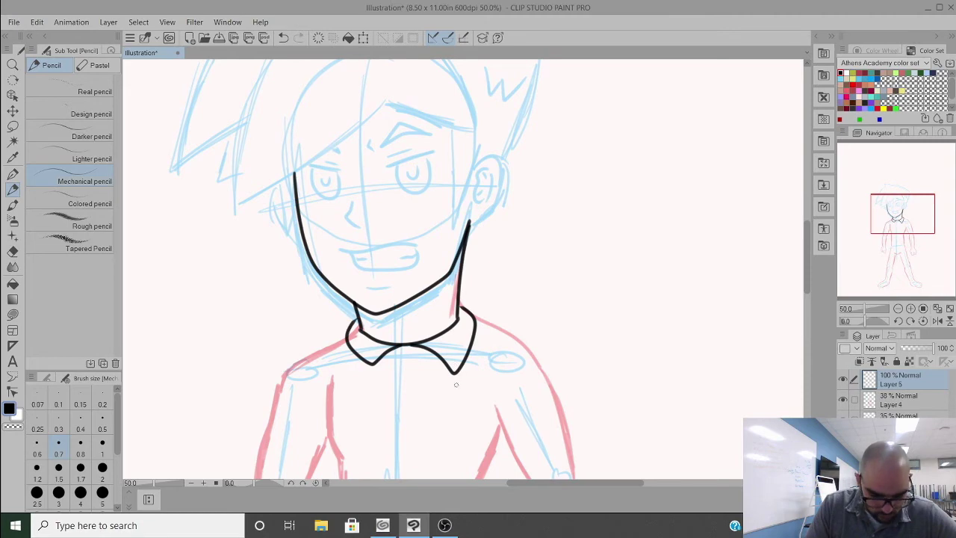
Step: Ink both shoulders and short shirt sleeves in black, closing each sleeve across the upper arm
{"action": "left_click_drag", "start_coordinate": [456, 385], "coordinate": [433, 187]}
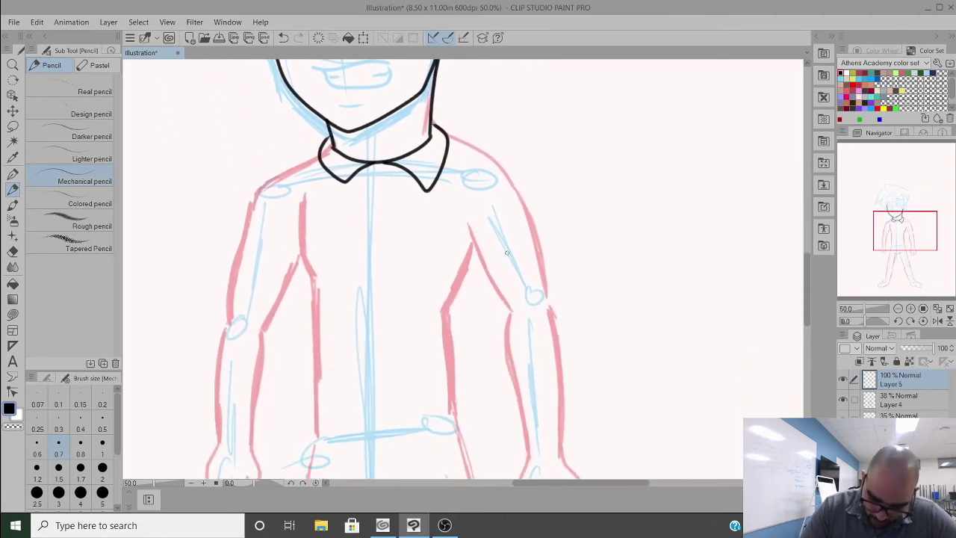
{"action": "mouse_move", "coordinate": [464, 225]}
{"action": "left_mouse_down"}
{"action": "mouse_move", "coordinate": [495, 278]}
{"action": "mouse_move", "coordinate": [531, 258]}
{"action": "mouse_move", "coordinate": [545, 237]}
{"action": "mouse_move", "coordinate": [491, 154]}
{"action": "mouse_move", "coordinate": [435, 124]}
{"action": "left_mouse_up"}
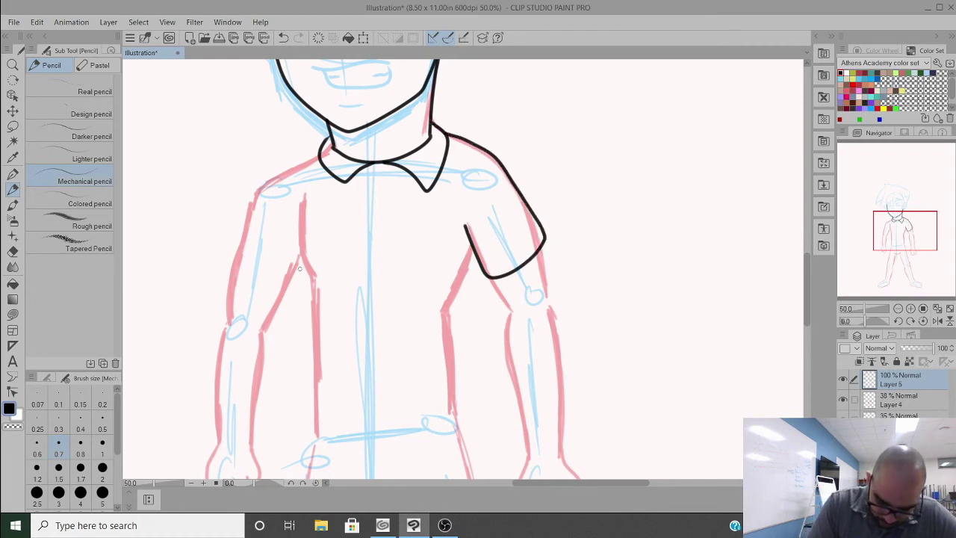
{"action": "mouse_move", "coordinate": [299, 259]}
{"action": "left_mouse_down"}
{"action": "mouse_move", "coordinate": [283, 297]}
{"action": "mouse_move", "coordinate": [232, 283]}
{"action": "mouse_move", "coordinate": [252, 195]}
{"action": "mouse_move", "coordinate": [321, 152]}
{"action": "left_mouse_up"}
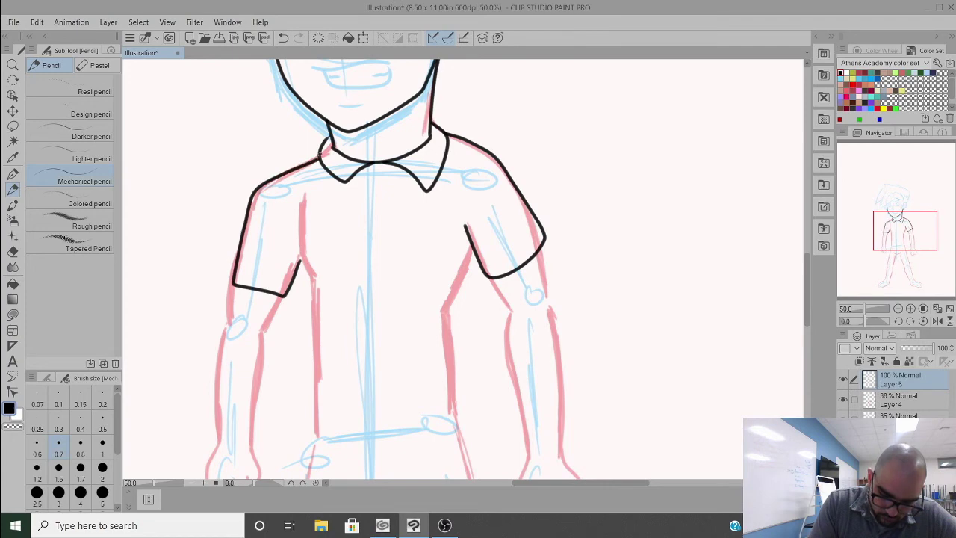
Step: Ink the shirt's two sides and curved hem in black, and add a small zigzag mark on the torso
{"action": "left_click_drag", "start_coordinate": [302, 200], "coordinate": [315, 441]}
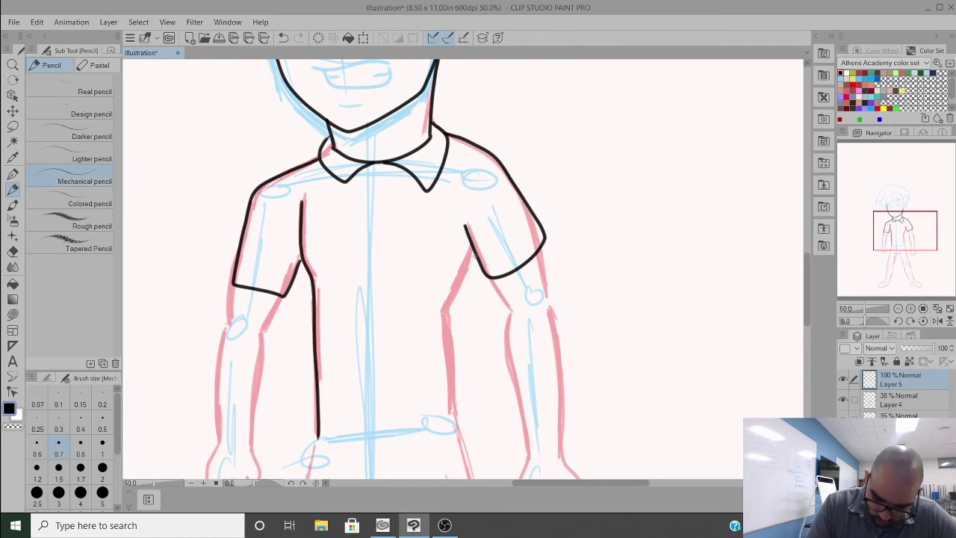
{"action": "mouse_move", "coordinate": [472, 256]}
{"action": "left_mouse_down"}
{"action": "mouse_move", "coordinate": [455, 311]}
{"action": "mouse_move", "coordinate": [455, 426]}
{"action": "left_mouse_up"}
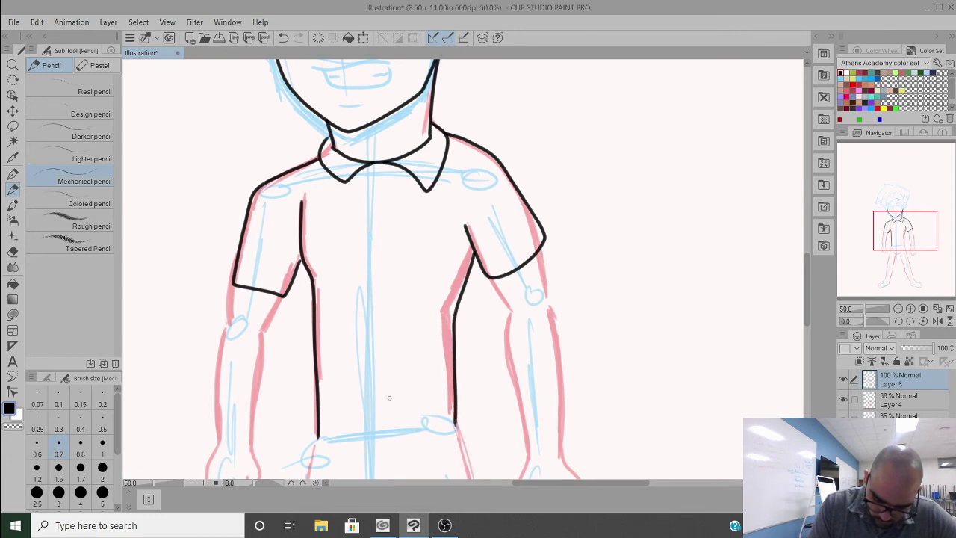
{"action": "mouse_move", "coordinate": [319, 424]}
{"action": "left_mouse_down"}
{"action": "mouse_move", "coordinate": [387, 428]}
{"action": "mouse_move", "coordinate": [456, 407]}
{"action": "left_mouse_up"}
{"action": "mouse_move", "coordinate": [344, 289]}
{"action": "left_mouse_down"}
{"action": "mouse_move", "coordinate": [380, 289]}
{"action": "mouse_move", "coordinate": [347, 313]}
{"action": "left_mouse_up"}
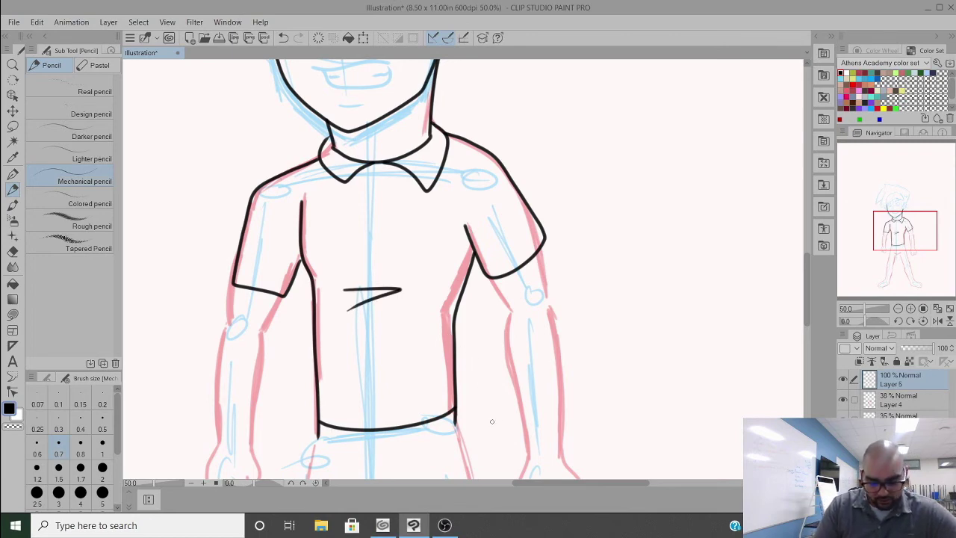
Step: Ink the curved crotch line and both contours of the character's left-hand leg in black, from the waist down to the ankle
{"action": "left_click_drag", "start_coordinate": [491, 421], "coordinate": [438, 141]}
{"action": "left_click_drag", "start_coordinate": [483, 326], "coordinate": [448, 238]}
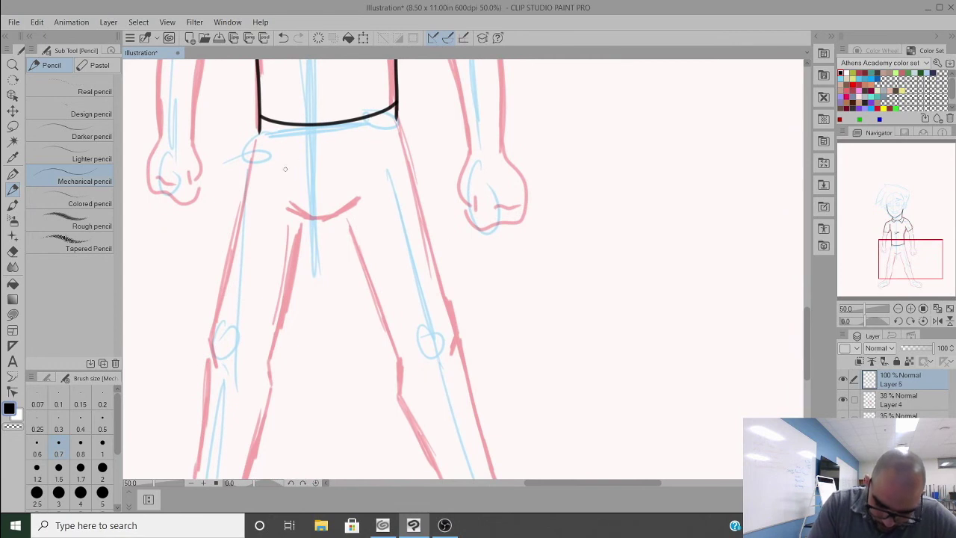
{"action": "mouse_move", "coordinate": [291, 206]}
{"action": "left_mouse_down"}
{"action": "mouse_move", "coordinate": [318, 219]}
{"action": "mouse_move", "coordinate": [360, 200]}
{"action": "left_mouse_up"}
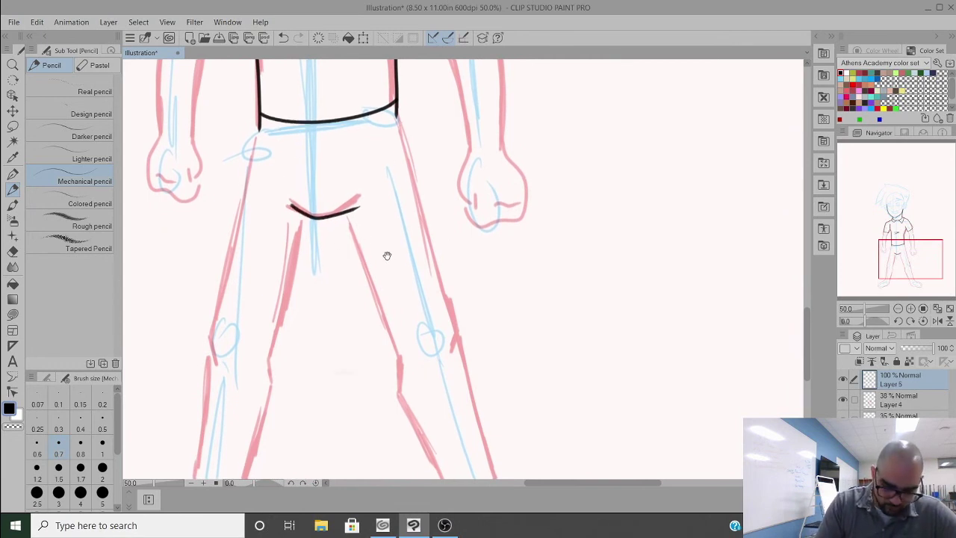
{"action": "mouse_move", "coordinate": [386, 257]}
{"action": "left_mouse_down"}
{"action": "mouse_move", "coordinate": [375, 188]}
{"action": "mouse_move", "coordinate": [441, 202]}
{"action": "mouse_move", "coordinate": [453, 217]}
{"action": "left_mouse_up"}
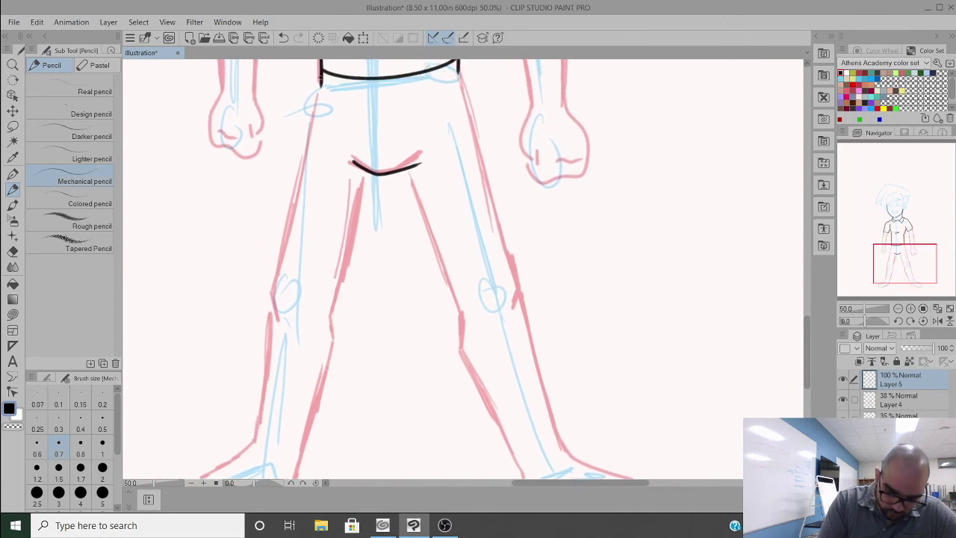
{"action": "mouse_move", "coordinate": [321, 79]}
{"action": "left_mouse_down"}
{"action": "mouse_move", "coordinate": [269, 295]}
{"action": "mouse_move", "coordinate": [276, 318]}
{"action": "left_mouse_up"}
{"action": "left_click_drag", "start_coordinate": [377, 174], "coordinate": [304, 441]}
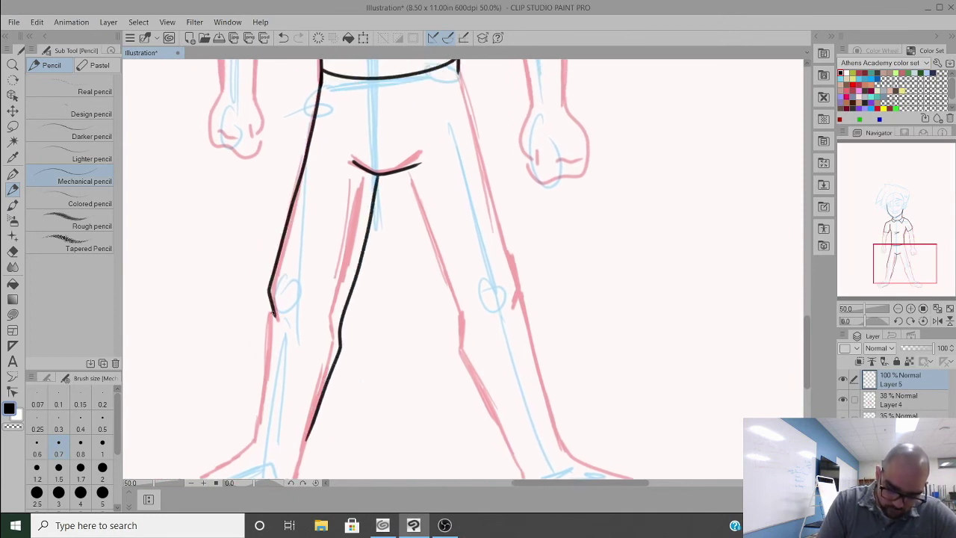
{"action": "left_click_drag", "start_coordinate": [275, 317], "coordinate": [257, 441]}
Step: Ink the inner and outer contours of the right-hand leg in black, bending at the knee and ending at the ankle
{"action": "mouse_move", "coordinate": [405, 174]}
{"action": "left_mouse_down"}
{"action": "mouse_move", "coordinate": [477, 391]}
{"action": "mouse_move", "coordinate": [517, 463]}
{"action": "left_mouse_up"}
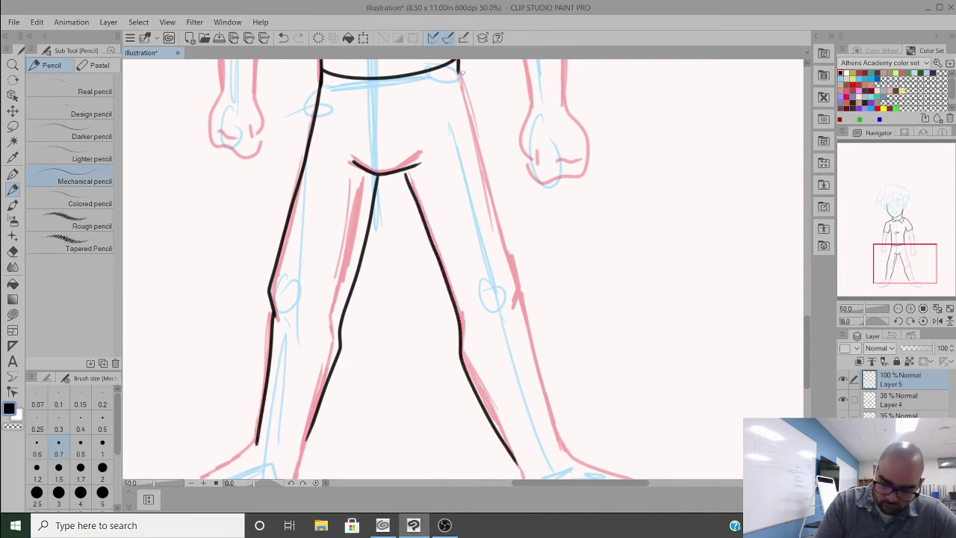
{"action": "left_click_drag", "start_coordinate": [458, 66], "coordinate": [561, 432]}
{"action": "scroll", "coordinate": [398, 347], "scroll_direction": "down", "scroll_amount": 3}
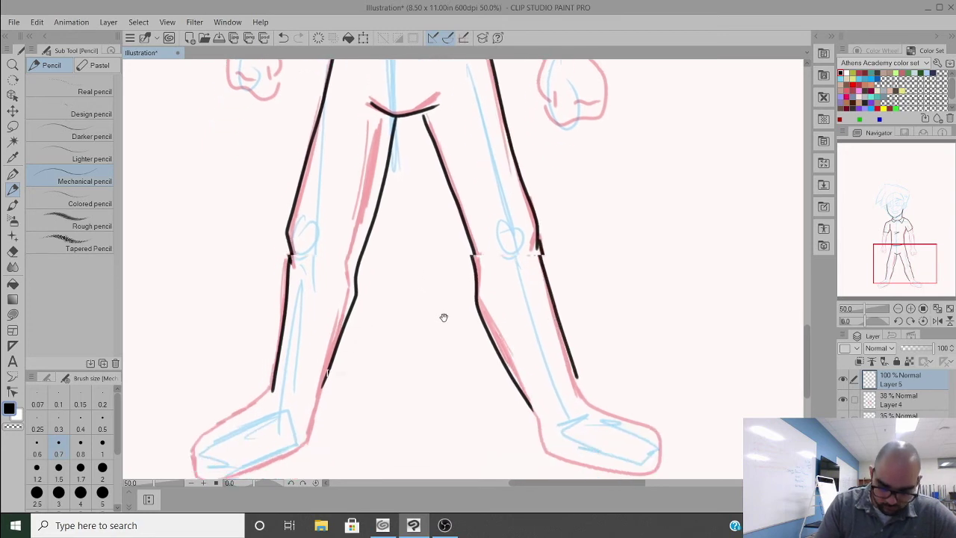
{"action": "key", "text": "ctrl+z"}
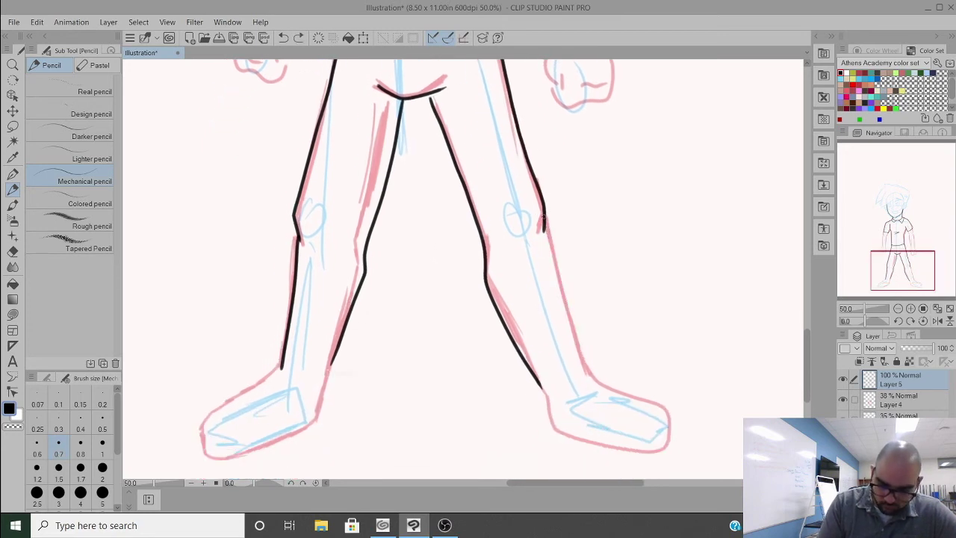
{"action": "mouse_move", "coordinate": [543, 211]}
{"action": "left_mouse_down"}
{"action": "mouse_move", "coordinate": [539, 239]}
{"action": "mouse_move", "coordinate": [544, 228]}
{"action": "mouse_move", "coordinate": [587, 357]}
{"action": "left_mouse_up"}
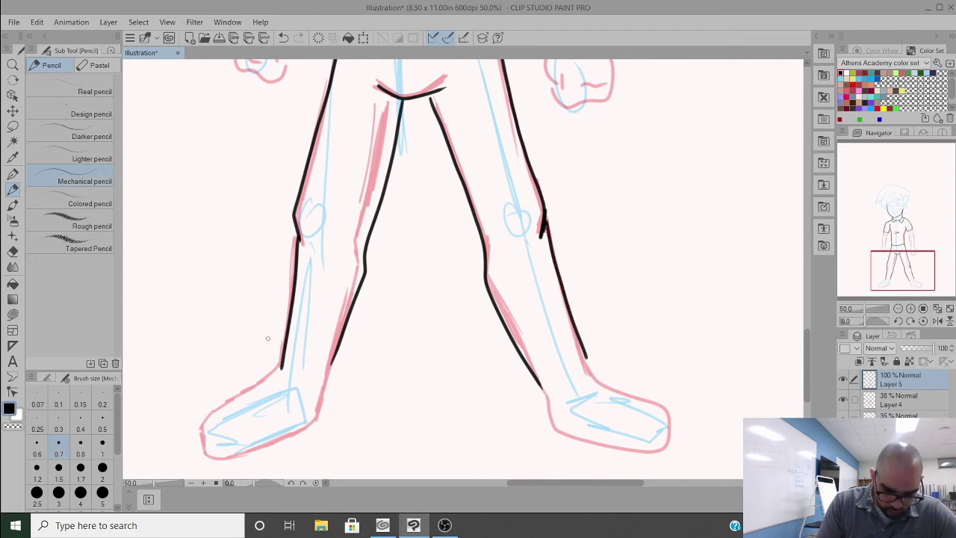
Step: Outline both shoes in black, add a curved cuff line across each ankle and a sole line along each shoe
{"action": "mouse_move", "coordinate": [279, 367]}
{"action": "left_mouse_down"}
{"action": "mouse_move", "coordinate": [220, 405]}
{"action": "mouse_move", "coordinate": [200, 434]}
{"action": "mouse_move", "coordinate": [206, 457]}
{"action": "mouse_move", "coordinate": [305, 424]}
{"action": "mouse_move", "coordinate": [332, 362]}
{"action": "left_mouse_up"}
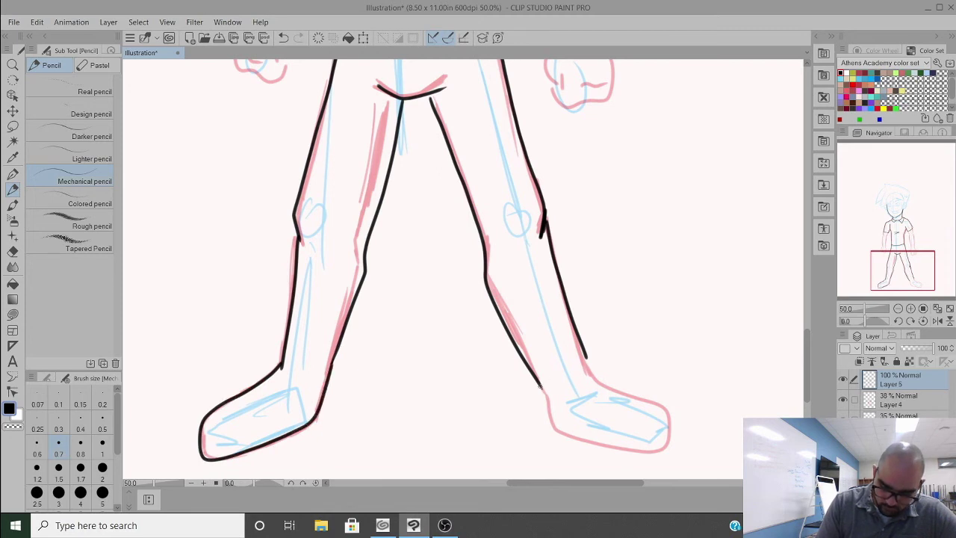
{"action": "mouse_move", "coordinate": [539, 384]}
{"action": "left_mouse_down"}
{"action": "mouse_move", "coordinate": [557, 431]}
{"action": "mouse_move", "coordinate": [577, 441]}
{"action": "mouse_move", "coordinate": [642, 452]}
{"action": "mouse_move", "coordinate": [670, 442]}
{"action": "mouse_move", "coordinate": [664, 408]}
{"action": "mouse_move", "coordinate": [598, 379]}
{"action": "left_mouse_up"}
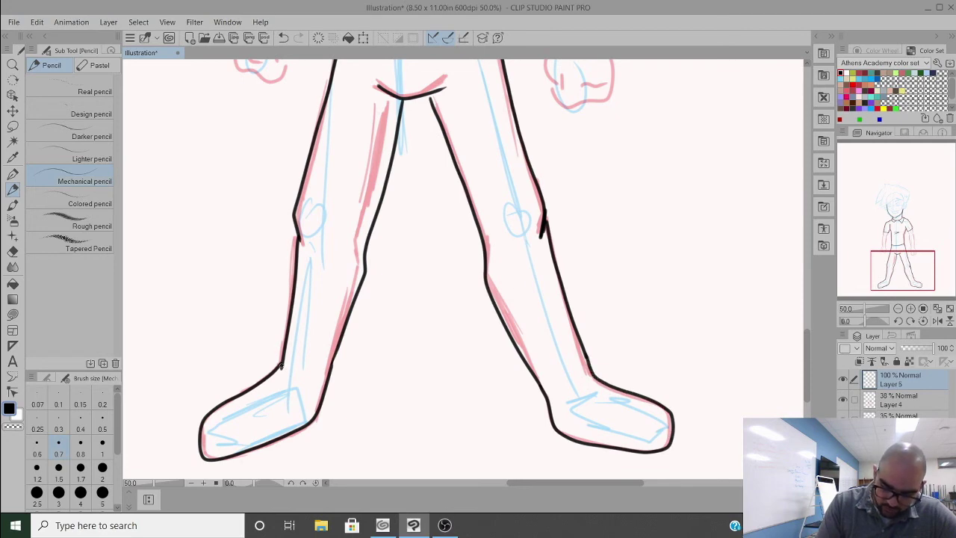
{"action": "left_click_drag", "start_coordinate": [281, 365], "coordinate": [314, 371]}
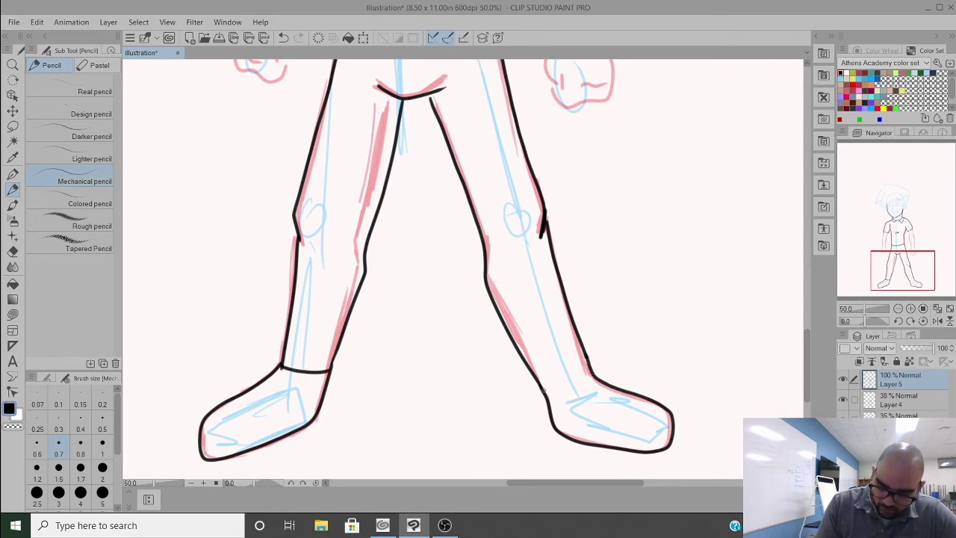
{"action": "left_click_drag", "start_coordinate": [543, 389], "coordinate": [590, 373]}
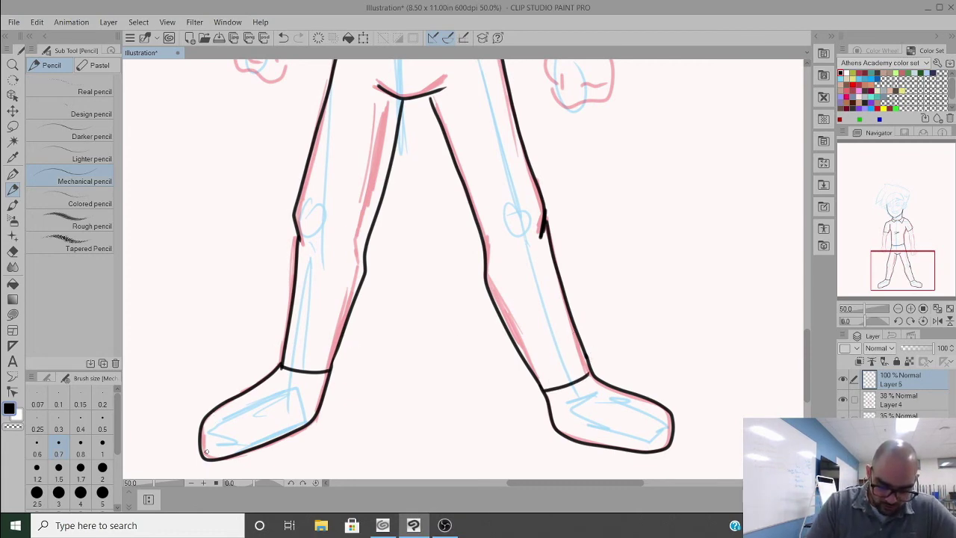
{"action": "left_click_drag", "start_coordinate": [206, 451], "coordinate": [287, 424]}
{"action": "left_click_drag", "start_coordinate": [571, 429], "coordinate": [650, 442]}
Step: Ink a curved waistband in black just below the shirt hem, closed at both hips
{"action": "key", "text": "ctrl+minus"}
{"action": "mouse_move", "coordinate": [563, 205]}
{"action": "left_mouse_down"}
{"action": "mouse_move", "coordinate": [604, 224]}
{"action": "mouse_move", "coordinate": [473, 324]}
{"action": "mouse_move", "coordinate": [508, 273]}
{"action": "left_mouse_up"}
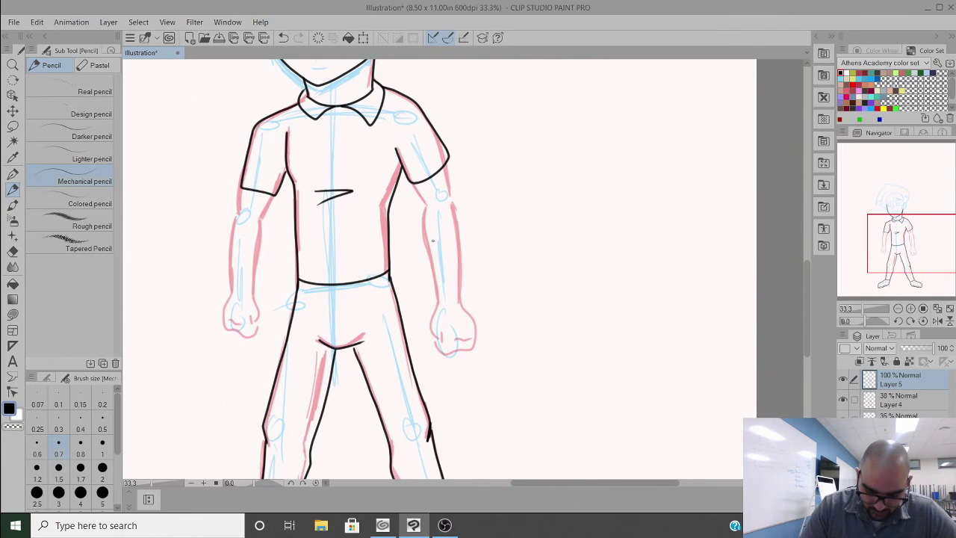
{"action": "scroll", "coordinate": [351, 307], "scroll_direction": "up", "scroll_amount": 2}
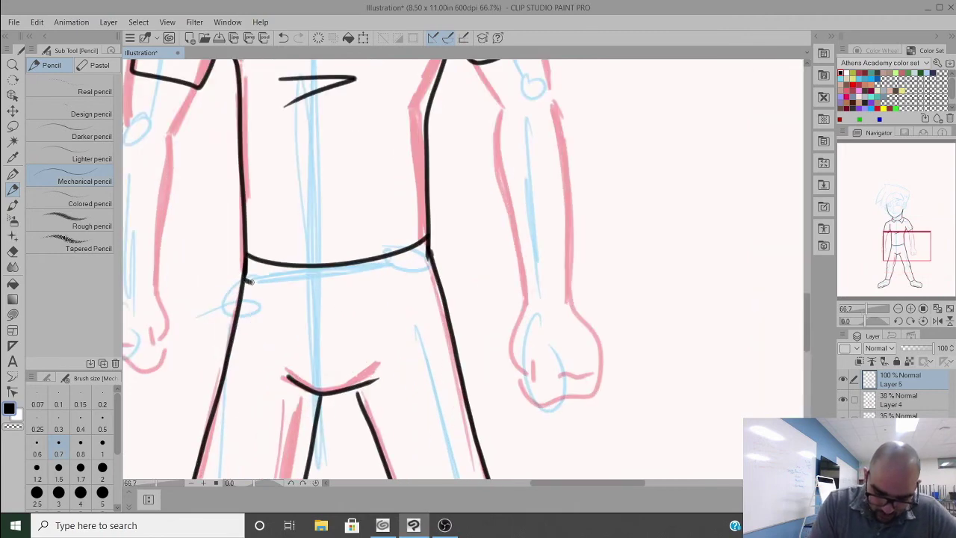
{"action": "mouse_move", "coordinate": [248, 281]}
{"action": "left_mouse_down"}
{"action": "mouse_move", "coordinate": [313, 293]}
{"action": "mouse_move", "coordinate": [397, 284]}
{"action": "left_mouse_up"}
{"action": "key", "text": "ctrl+z"}
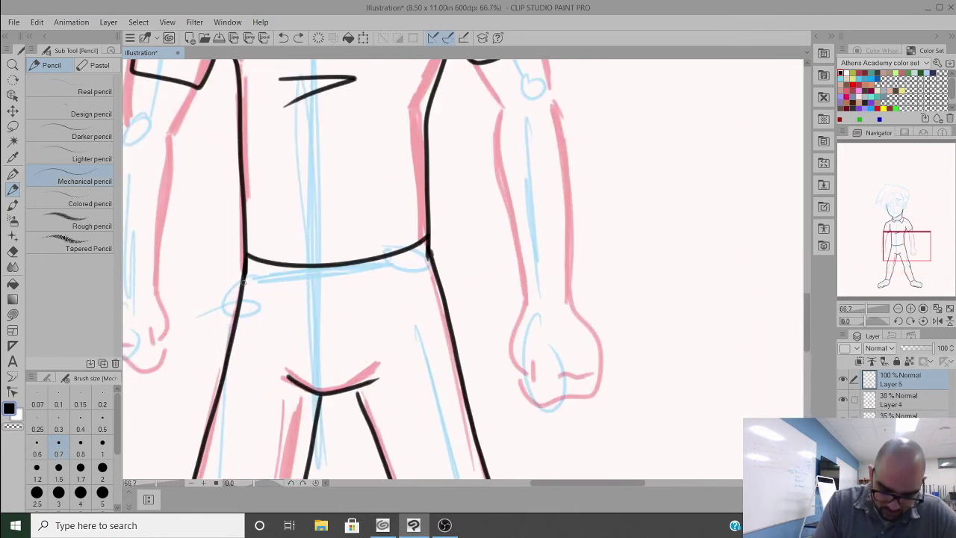
{"action": "mouse_move", "coordinate": [246, 286]}
{"action": "left_mouse_down"}
{"action": "mouse_move", "coordinate": [326, 291]}
{"action": "mouse_move", "coordinate": [426, 275]}
{"action": "left_mouse_up"}
{"action": "key", "text": "ctrl+z"}
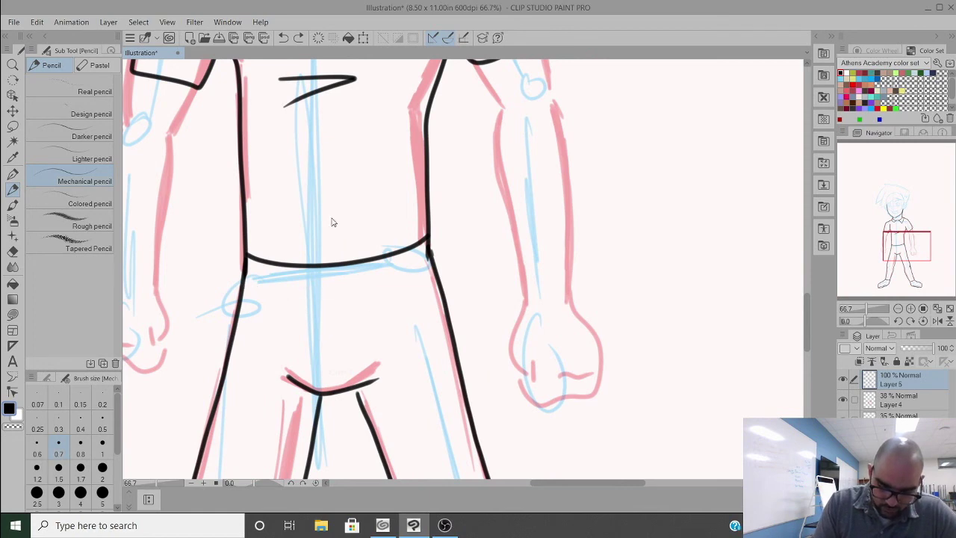
{"action": "mouse_move", "coordinate": [243, 259]}
{"action": "left_mouse_down"}
{"action": "mouse_move", "coordinate": [243, 278]}
{"action": "mouse_move", "coordinate": [267, 298]}
{"action": "mouse_move", "coordinate": [355, 294]}
{"action": "mouse_move", "coordinate": [420, 277]}
{"action": "mouse_move", "coordinate": [435, 263]}
{"action": "mouse_move", "coordinate": [427, 238]}
{"action": "left_mouse_up"}
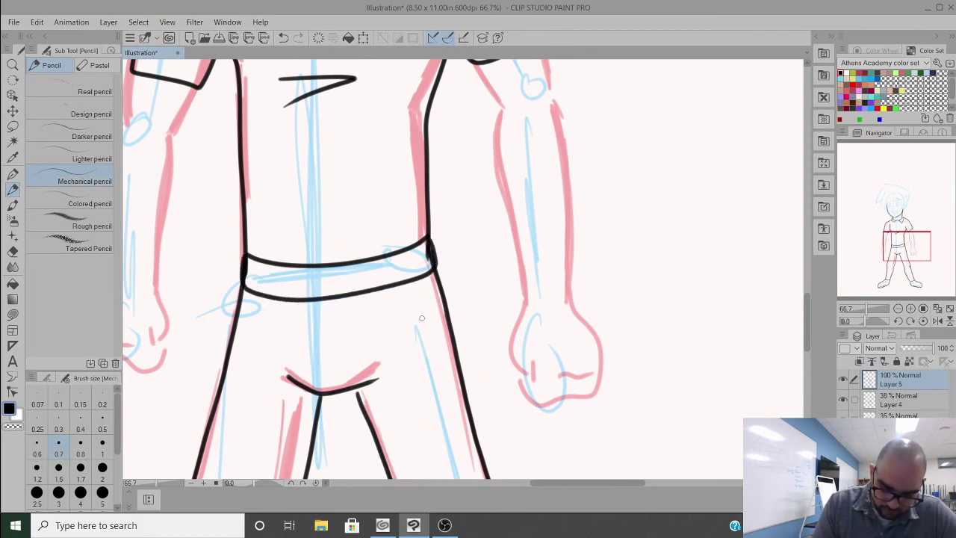
Step: Ink the right-hand forearm and clenched fist in black, with the outer contour curving from the sleeve to the wrist
{"action": "mouse_move", "coordinate": [596, 209]}
{"action": "left_mouse_down"}
{"action": "mouse_move", "coordinate": [575, 228]}
{"action": "mouse_move", "coordinate": [533, 232]}
{"action": "left_mouse_up"}
{"action": "mouse_move", "coordinate": [463, 322]}
{"action": "left_mouse_down"}
{"action": "mouse_move", "coordinate": [451, 368]}
{"action": "mouse_move", "coordinate": [465, 399]}
{"action": "mouse_move", "coordinate": [469, 391]}
{"action": "mouse_move", "coordinate": [466, 421]}
{"action": "mouse_move", "coordinate": [515, 421]}
{"action": "mouse_move", "coordinate": [533, 409]}
{"action": "mouse_move", "coordinate": [537, 371]}
{"action": "mouse_move", "coordinate": [517, 340]}
{"action": "mouse_move", "coordinate": [461, 309]}
{"action": "mouse_move", "coordinate": [436, 196]}
{"action": "mouse_move", "coordinate": [437, 129]}
{"action": "mouse_move", "coordinate": [416, 93]}
{"action": "left_mouse_up"}
{"action": "left_click_drag", "start_coordinate": [571, 200], "coordinate": [550, 241]}
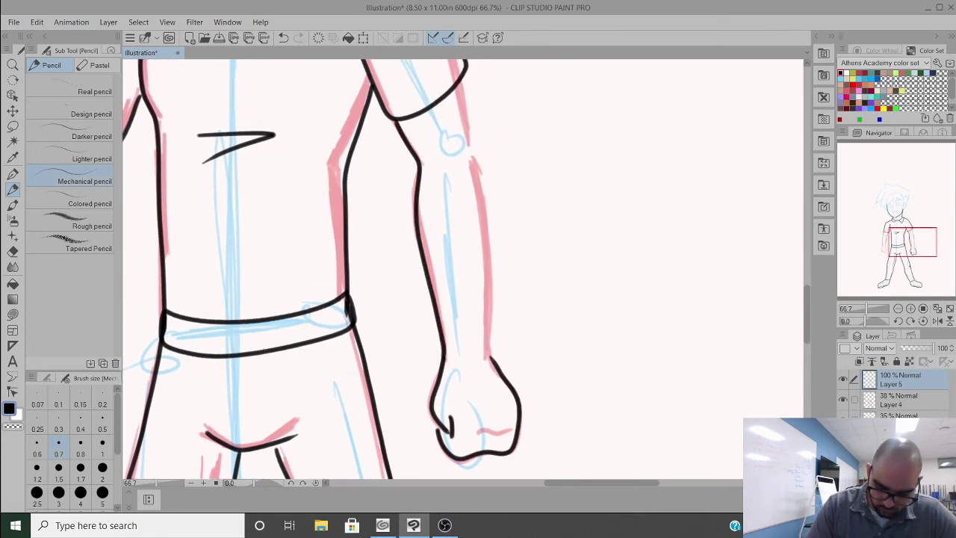
{"action": "mouse_move", "coordinate": [463, 73]}
{"action": "left_mouse_down"}
{"action": "mouse_move", "coordinate": [491, 230]}
{"action": "mouse_move", "coordinate": [485, 360]}
{"action": "left_mouse_up"}
{"action": "key", "text": "ctrl+z"}
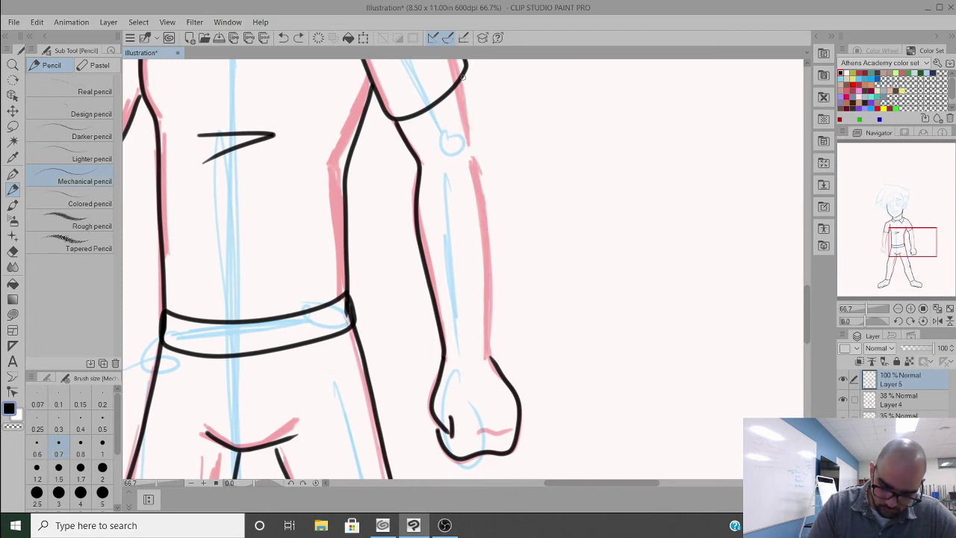
{"action": "mouse_move", "coordinate": [463, 76]}
{"action": "left_mouse_down"}
{"action": "mouse_move", "coordinate": [493, 245]}
{"action": "mouse_move", "coordinate": [487, 350]}
{"action": "mouse_move", "coordinate": [491, 220]}
{"action": "mouse_move", "coordinate": [462, 78]}
{"action": "left_mouse_up"}
{"action": "key", "text": "ctrl+z"}
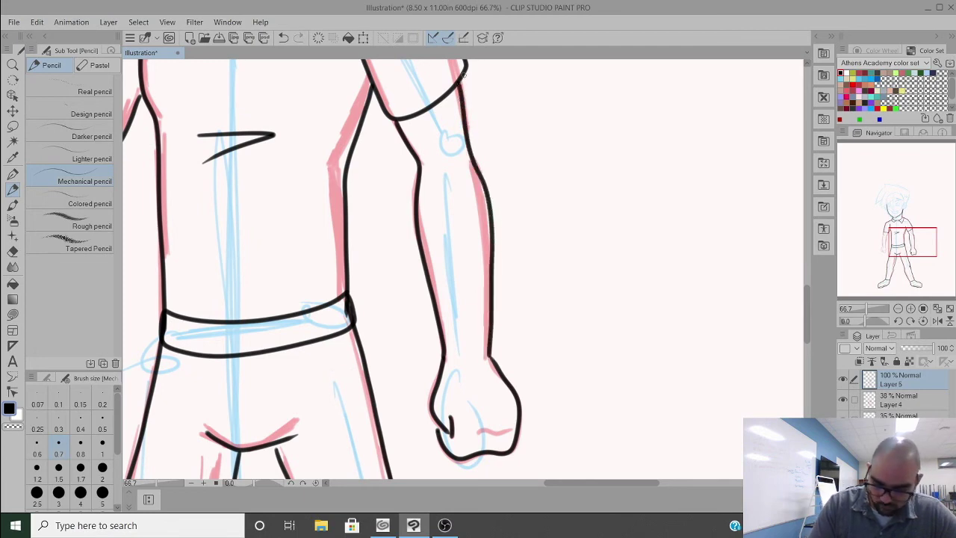
{"action": "key", "text": "ctrl+z"}
{"action": "mouse_move", "coordinate": [490, 356]}
{"action": "left_mouse_down"}
{"action": "mouse_move", "coordinate": [493, 189]}
{"action": "mouse_move", "coordinate": [463, 75]}
{"action": "left_mouse_up"}
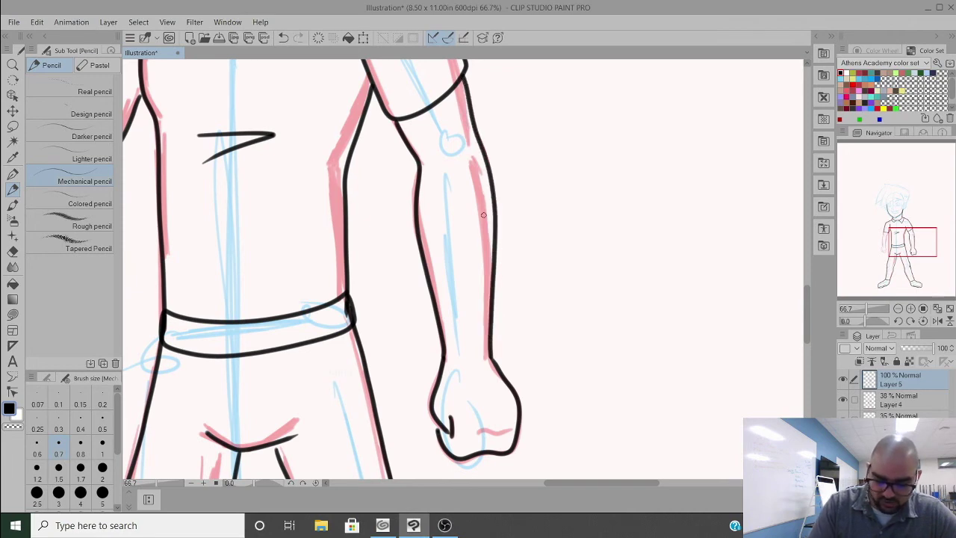
Step: Ink the left-hand forearm and clenched fist in black, running from one sleeve corner around to the other
{"action": "mouse_move", "coordinate": [455, 274]}
{"action": "left_mouse_down"}
{"action": "mouse_move", "coordinate": [634, 231]}
{"action": "mouse_move", "coordinate": [489, 240]}
{"action": "mouse_move", "coordinate": [498, 248]}
{"action": "left_mouse_up"}
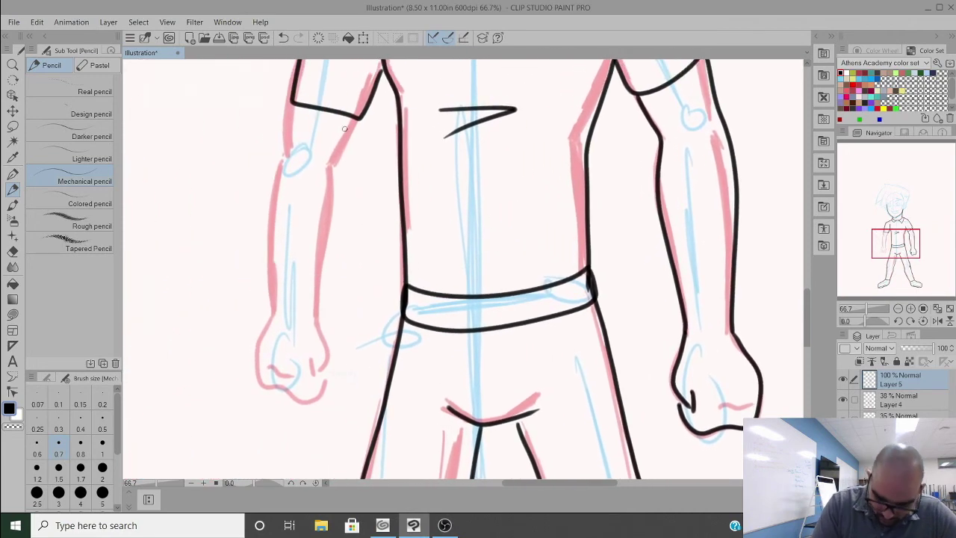
{"action": "mouse_move", "coordinate": [357, 118]}
{"action": "left_mouse_down"}
{"action": "mouse_move", "coordinate": [330, 170]}
{"action": "mouse_move", "coordinate": [330, 349]}
{"action": "mouse_move", "coordinate": [308, 400]}
{"action": "mouse_move", "coordinate": [267, 387]}
{"action": "mouse_move", "coordinate": [253, 341]}
{"action": "mouse_move", "coordinate": [270, 303]}
{"action": "mouse_move", "coordinate": [271, 217]}
{"action": "mouse_move", "coordinate": [298, 99]}
{"action": "left_mouse_up"}
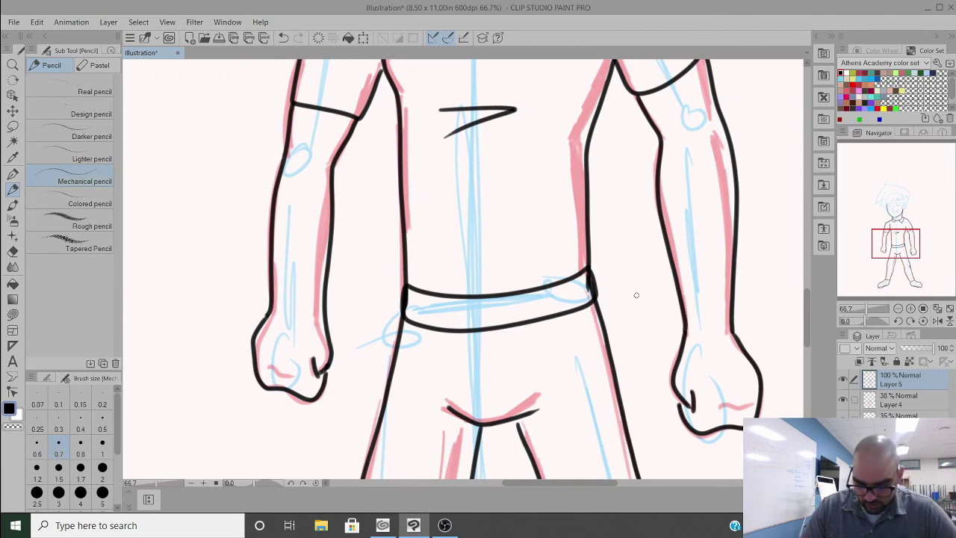
{"action": "scroll", "coordinate": [636, 295], "scroll_direction": "down", "scroll_amount": 3}
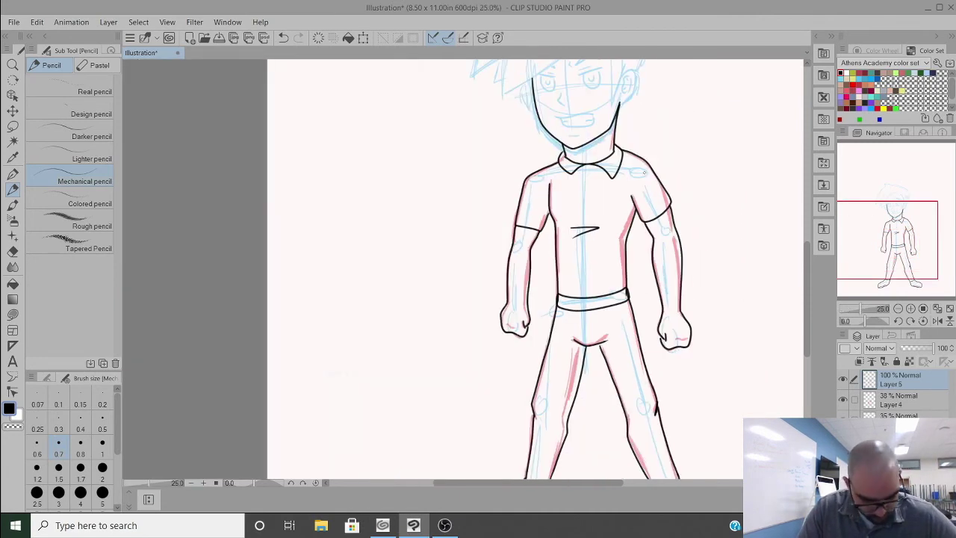
{"action": "left_click_drag", "start_coordinate": [643, 172], "coordinate": [495, 89]}
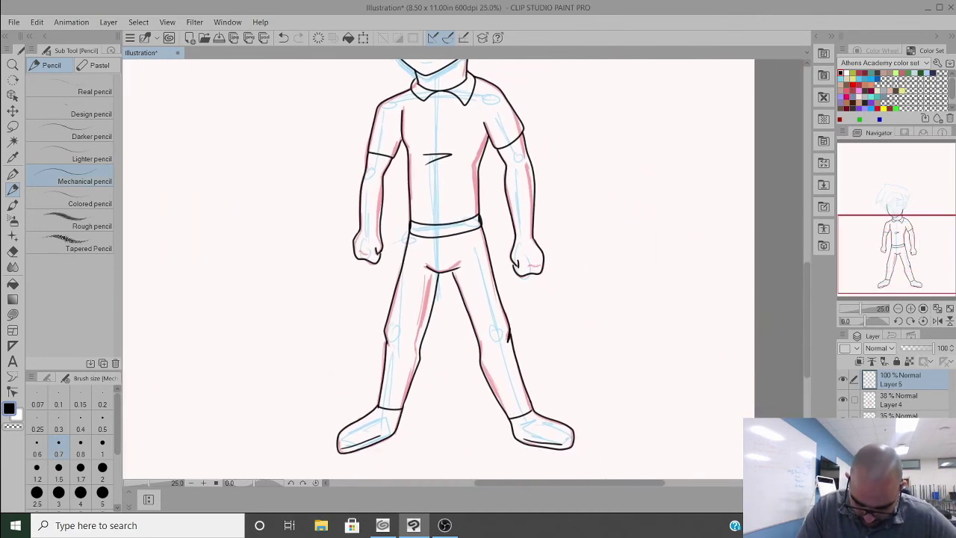
{"action": "mouse_move", "coordinate": [555, 147]}
{"action": "left_mouse_down"}
{"action": "mouse_move", "coordinate": [555, 256]}
{"action": "mouse_move", "coordinate": [542, 144]}
{"action": "left_mouse_up"}
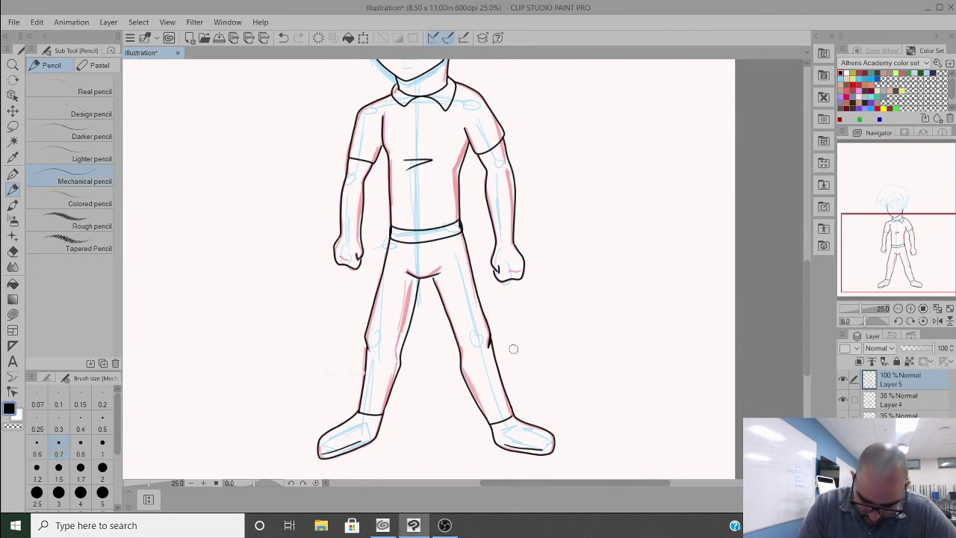
Step: Lasso the inked legs and shoes below the hips, delete them and clear the selection
{"action": "left_click", "coordinate": [13, 125]}
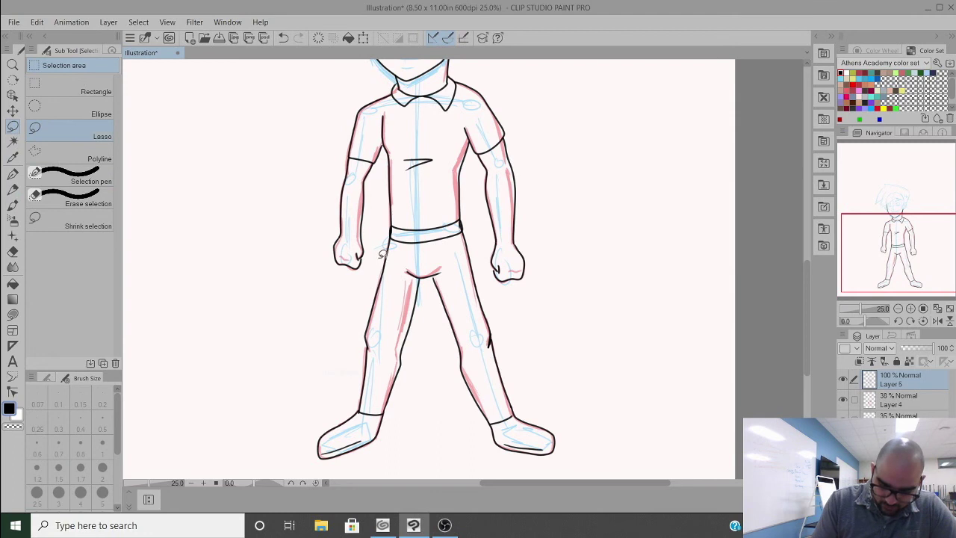
{"action": "mouse_move", "coordinate": [375, 259]}
{"action": "left_mouse_down"}
{"action": "mouse_move", "coordinate": [456, 260]}
{"action": "mouse_move", "coordinate": [475, 271]}
{"action": "mouse_move", "coordinate": [581, 461]}
{"action": "mouse_move", "coordinate": [345, 468]}
{"action": "mouse_move", "coordinate": [283, 441]}
{"action": "mouse_move", "coordinate": [378, 258]}
{"action": "left_mouse_up"}
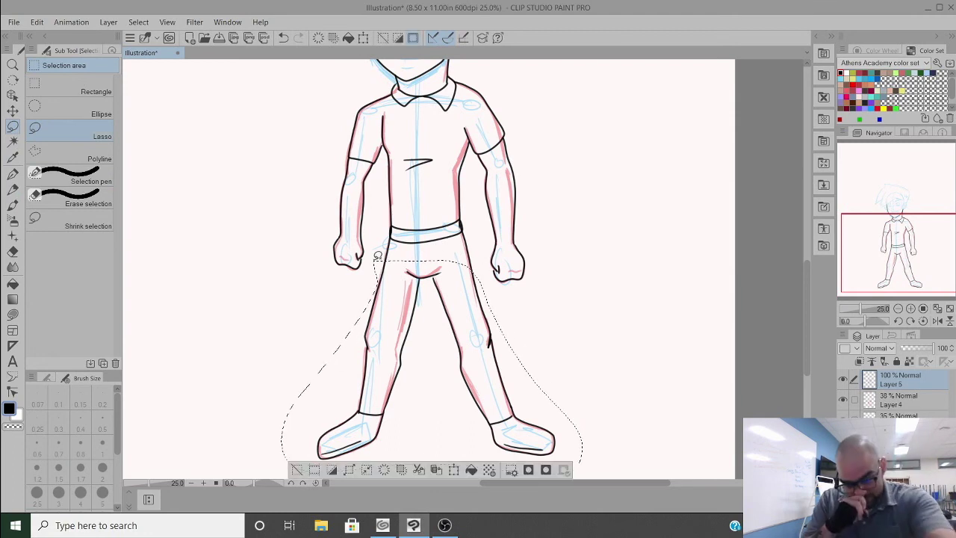
{"action": "key", "text": "Delete"}
{"action": "left_click", "coordinate": [297, 469]}
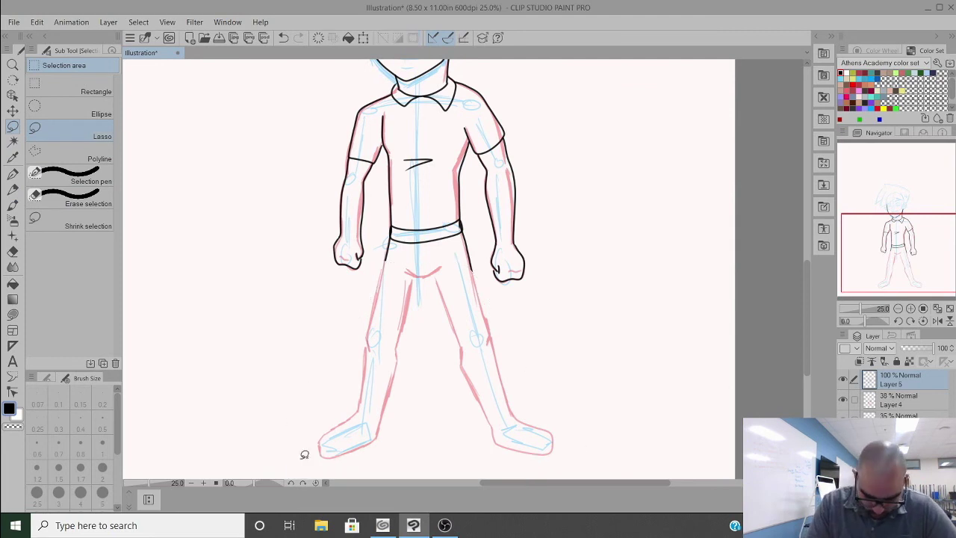
{"action": "left_click", "coordinate": [12, 174]}
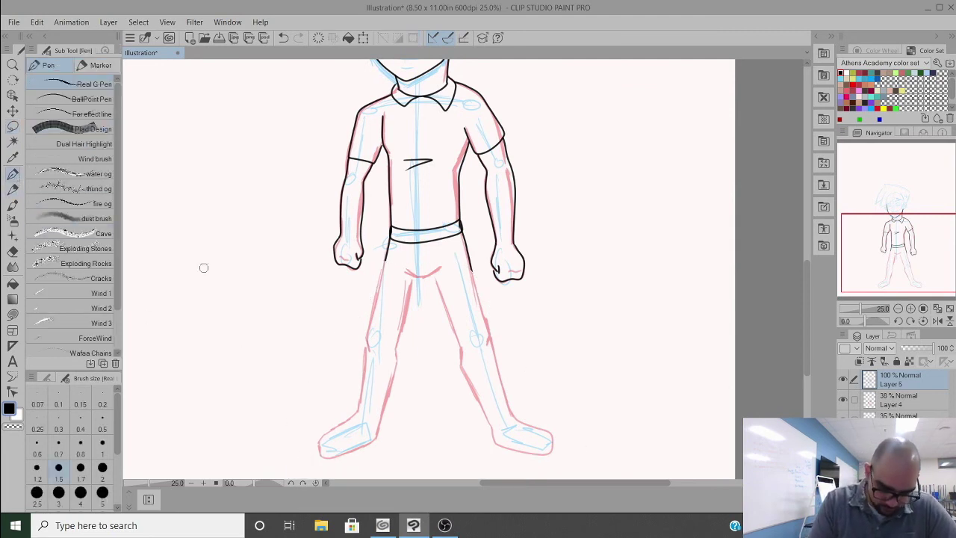
{"action": "left_click_drag", "start_coordinate": [343, 311], "coordinate": [353, 371]}
{"action": "key", "text": "ctrl+z"}
Step: Redraw the trousers with the Mechanical pencil as four long, nearly straight black contours from the hips and crotch to the ankles
{"action": "left_click", "coordinate": [13, 189]}
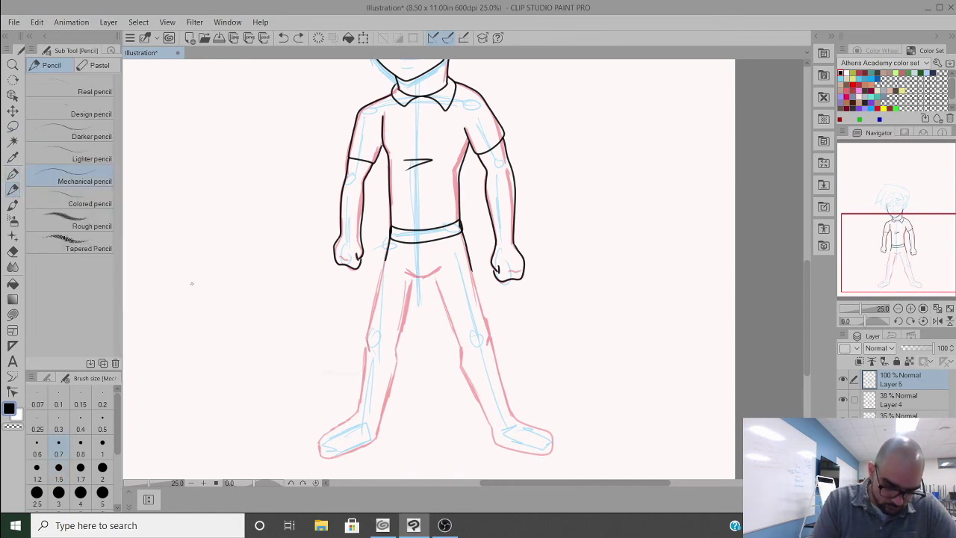
{"action": "left_click_drag", "start_coordinate": [288, 291], "coordinate": [359, 400]}
{"action": "key", "text": "ctrl+z"}
{"action": "scroll", "coordinate": [409, 276], "scroll_direction": "up", "scroll_amount": 1}
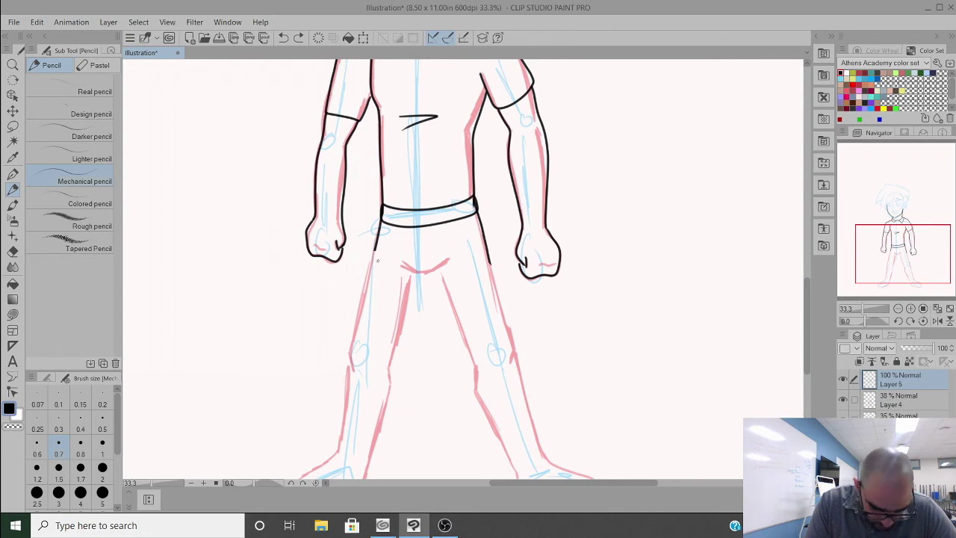
{"action": "scroll", "coordinate": [377, 261], "scroll_direction": "down", "scroll_amount": 1}
{"action": "left_click_drag", "start_coordinate": [378, 237], "coordinate": [349, 393]}
{"action": "left_click_drag", "start_coordinate": [410, 270], "coordinate": [390, 403]}
{"action": "left_click_drag", "start_coordinate": [413, 267], "coordinate": [460, 397]}
{"action": "left_click_drag", "start_coordinate": [457, 239], "coordinate": [500, 394]}
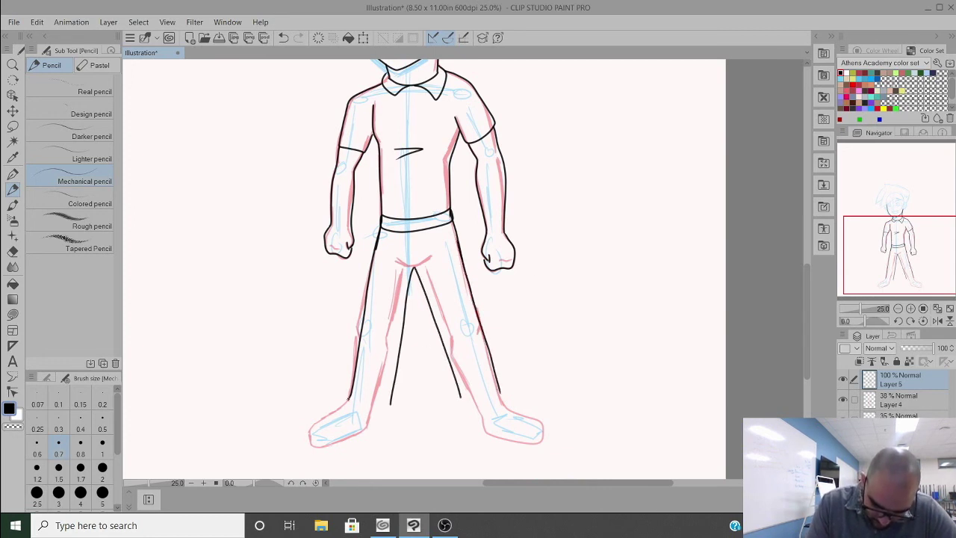
Step: Ink both shoes and the trouser hems in black, redrawing the right-hand shoe as a rounded outline joined to its ankle
{"action": "left_click_drag", "start_coordinate": [312, 442], "coordinate": [365, 439]}
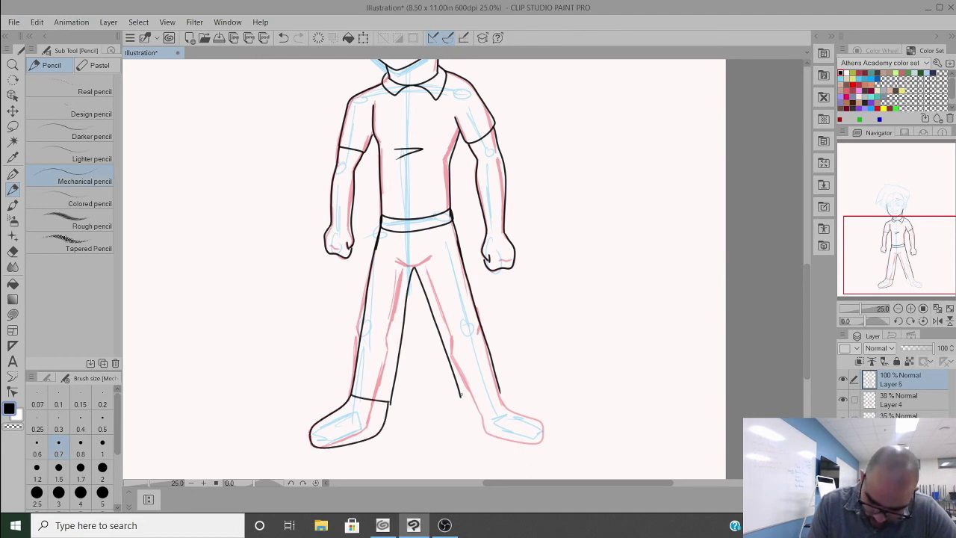
{"action": "left_click_drag", "start_coordinate": [496, 432], "coordinate": [541, 440]}
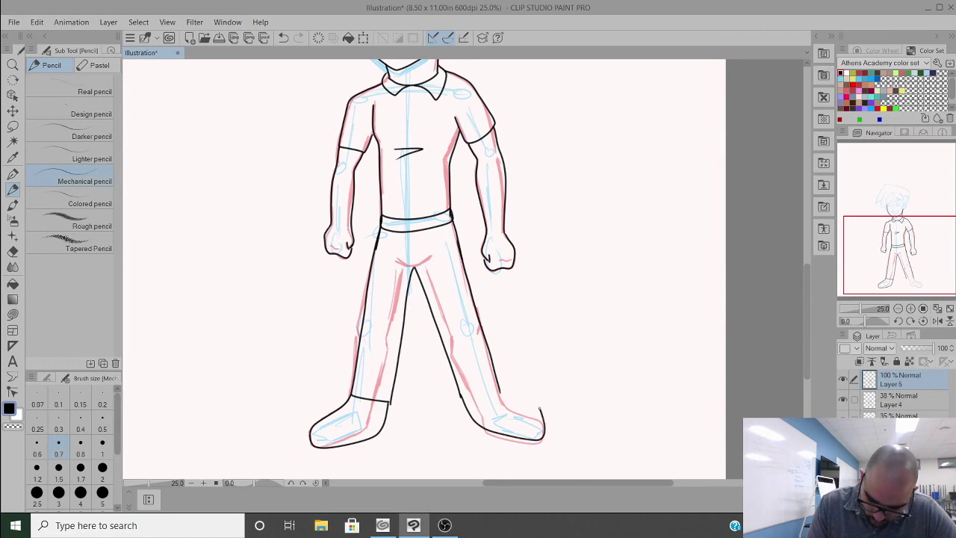
{"action": "left_click_drag", "start_coordinate": [523, 396], "coordinate": [497, 387]}
{"action": "key", "text": "ctrl+z"}
{"action": "key", "text": "ctrl+z"}
{"action": "key", "text": "ctrl+z"}
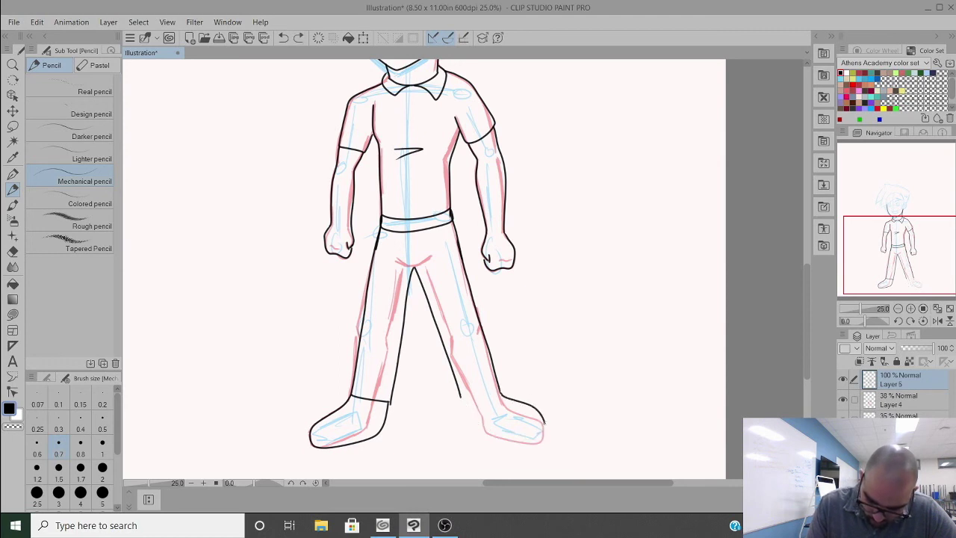
{"action": "mouse_move", "coordinate": [470, 430]}
{"action": "left_mouse_down"}
{"action": "mouse_move", "coordinate": [458, 394]}
{"action": "mouse_move", "coordinate": [500, 390]}
{"action": "left_mouse_up"}
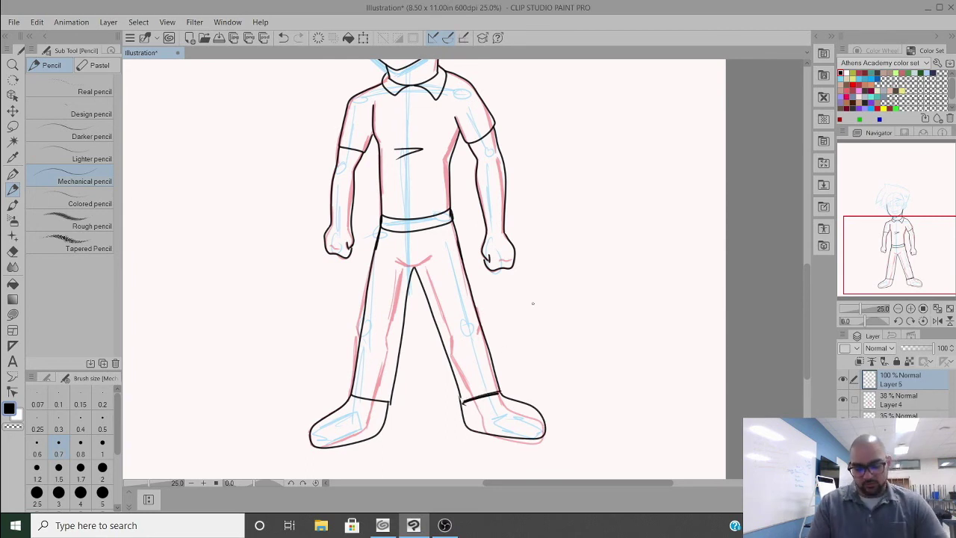
{"action": "scroll", "coordinate": [532, 303], "scroll_direction": "down", "scroll_amount": 3}
{"action": "scroll", "coordinate": [532, 303], "scroll_direction": "up", "scroll_amount": 3}
{"action": "left_click_drag", "start_coordinate": [549, 302], "coordinate": [519, 316]}
{"action": "left_click_drag", "start_coordinate": [524, 307], "coordinate": [529, 329]}
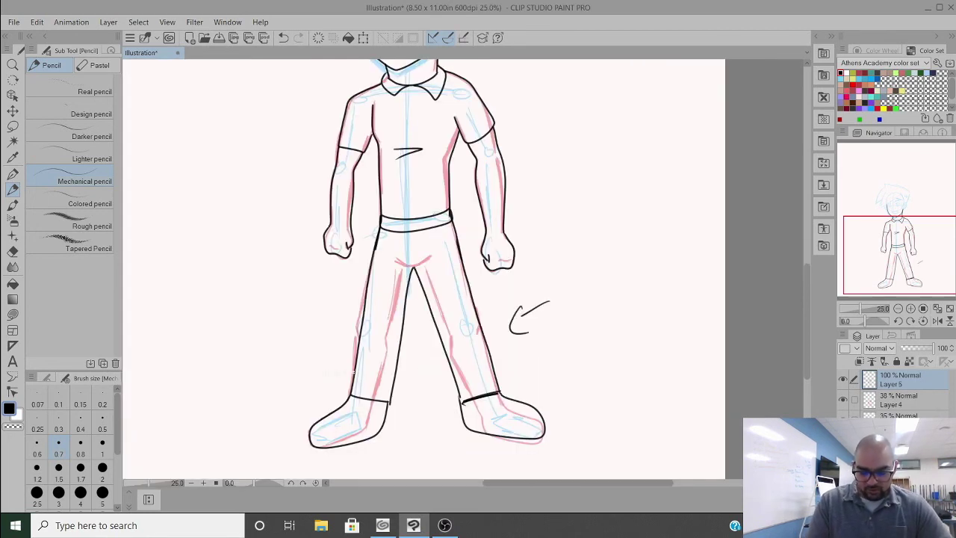
{"action": "scroll", "coordinate": [535, 357], "scroll_direction": "down", "scroll_amount": 2}
{"action": "key", "text": "ctrl+z"}
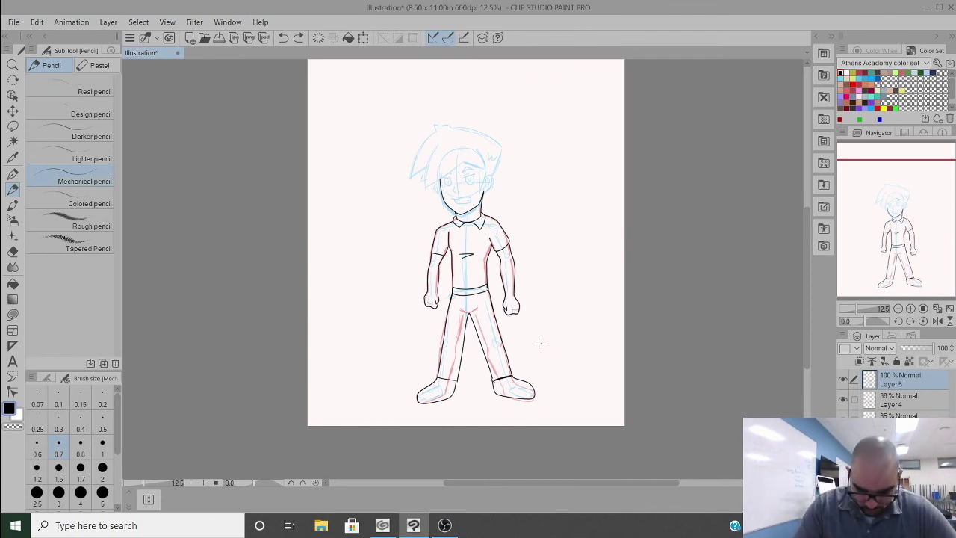
{"action": "scroll", "coordinate": [540, 344], "scroll_direction": "up", "scroll_amount": 5}
{"action": "scroll", "coordinate": [541, 344], "scroll_direction": "down", "scroll_amount": 5}
{"action": "left_click", "coordinate": [14, 22]}
{"action": "mouse_move", "coordinate": [39, 28]}
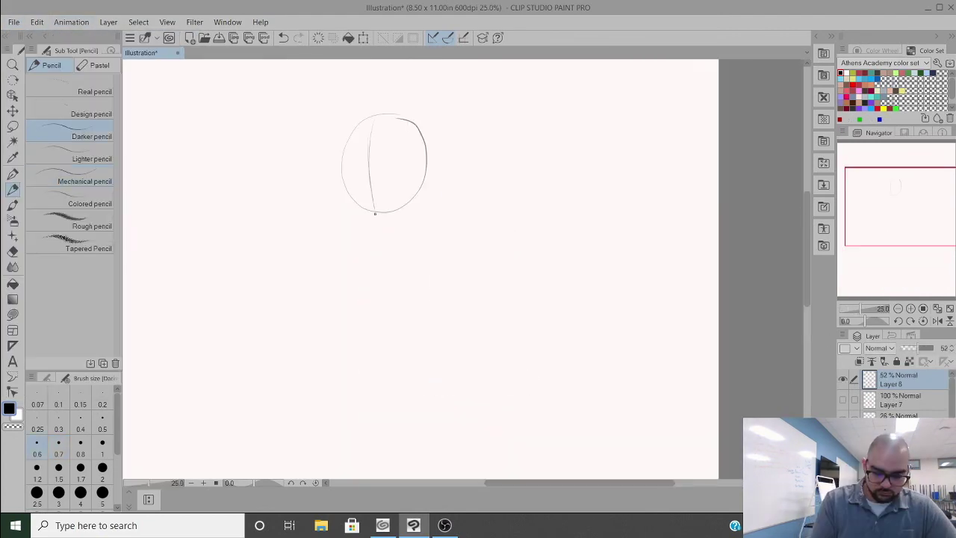
Step: Sketch the angular jaw around the head oval, the horizontal eye line and the spine line with the Darker pencil
{"action": "mouse_move", "coordinate": [339, 173]}
{"action": "left_mouse_down"}
{"action": "mouse_move", "coordinate": [418, 171]}
{"action": "mouse_move", "coordinate": [376, 233]}
{"action": "left_mouse_up"}
{"action": "left_click_drag", "start_coordinate": [381, 233], "coordinate": [415, 211]}
{"action": "left_click_drag", "start_coordinate": [423, 174], "coordinate": [394, 332]}
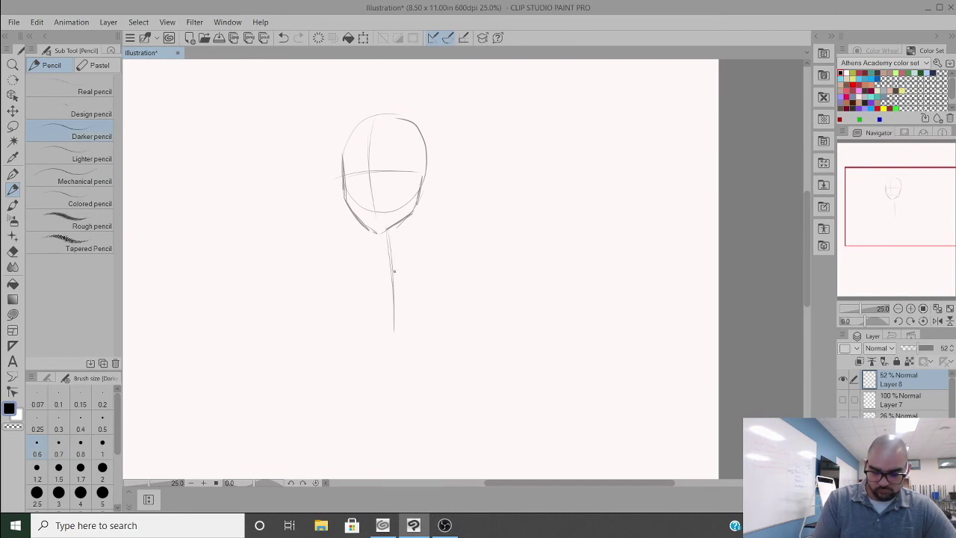
Step: Sketch the shoulder line and the raised right-hand arm, ending in a palm oval with short lines for the spread fingers
{"action": "mouse_move", "coordinate": [429, 240]}
{"action": "left_mouse_down"}
{"action": "mouse_move", "coordinate": [371, 248]}
{"action": "mouse_move", "coordinate": [379, 246]}
{"action": "left_mouse_up"}
{"action": "mouse_move", "coordinate": [427, 238]}
{"action": "left_mouse_down"}
{"action": "mouse_move", "coordinate": [451, 214]}
{"action": "mouse_move", "coordinate": [465, 187]}
{"action": "left_mouse_up"}
{"action": "left_click_drag", "start_coordinate": [462, 195], "coordinate": [472, 154]}
{"action": "left_click_drag", "start_coordinate": [472, 118], "coordinate": [486, 135]}
{"action": "left_click_drag", "start_coordinate": [460, 139], "coordinate": [471, 96]}
{"action": "mouse_move", "coordinate": [487, 96]}
{"action": "left_mouse_down"}
{"action": "mouse_move", "coordinate": [484, 117]}
{"action": "mouse_move", "coordinate": [498, 112]}
{"action": "left_mouse_up"}
{"action": "left_click_drag", "start_coordinate": [494, 130], "coordinate": [502, 123]}
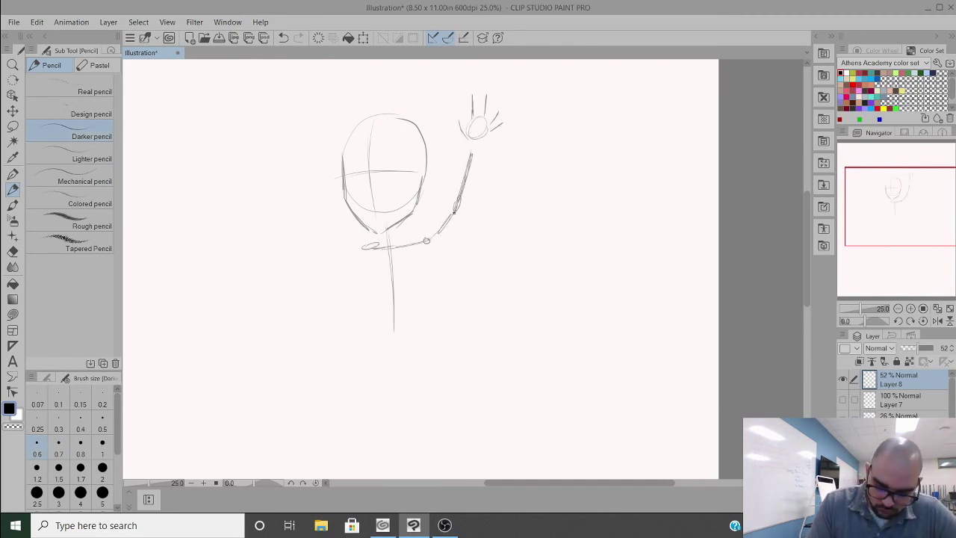
{"action": "left_click_drag", "start_coordinate": [470, 155], "coordinate": [453, 217]}
Step: Sketch the bent left-hand arm with elbow and hand ovals, the hip circle and both sides of the torso
{"action": "mouse_move", "coordinate": [463, 212]}
{"action": "left_mouse_down"}
{"action": "mouse_move", "coordinate": [406, 247]}
{"action": "mouse_move", "coordinate": [334, 315]}
{"action": "left_mouse_up"}
{"action": "mouse_move", "coordinate": [334, 320]}
{"action": "left_mouse_down"}
{"action": "mouse_move", "coordinate": [351, 363]}
{"action": "mouse_move", "coordinate": [394, 348]}
{"action": "left_mouse_up"}
{"action": "mouse_move", "coordinate": [390, 246]}
{"action": "left_mouse_down"}
{"action": "mouse_move", "coordinate": [400, 340]}
{"action": "mouse_move", "coordinate": [362, 362]}
{"action": "mouse_move", "coordinate": [378, 333]}
{"action": "left_mouse_up"}
{"action": "left_click_drag", "start_coordinate": [380, 293], "coordinate": [375, 354]}
{"action": "left_click_drag", "start_coordinate": [439, 263], "coordinate": [425, 343]}
{"action": "mouse_move", "coordinate": [442, 264]}
{"action": "left_mouse_down"}
{"action": "mouse_move", "coordinate": [423, 324]}
{"action": "mouse_move", "coordinate": [429, 355]}
{"action": "left_mouse_up"}
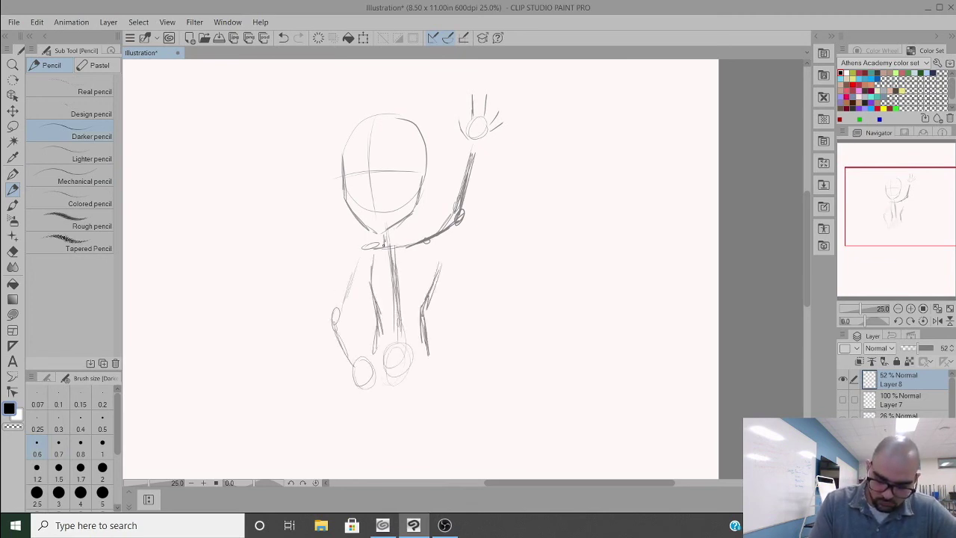
Step: Sketch the neck, thicken both arms with outer and inner contours, and close the torso with a waistline
{"action": "mouse_move", "coordinate": [409, 221]}
{"action": "left_mouse_down"}
{"action": "mouse_move", "coordinate": [457, 196]}
{"action": "mouse_move", "coordinate": [438, 269]}
{"action": "left_mouse_up"}
{"action": "mouse_move", "coordinate": [485, 158]}
{"action": "left_mouse_down"}
{"action": "mouse_move", "coordinate": [457, 246]}
{"action": "mouse_move", "coordinate": [411, 243]}
{"action": "mouse_move", "coordinate": [335, 314]}
{"action": "left_mouse_up"}
{"action": "mouse_move", "coordinate": [334, 317]}
{"action": "left_mouse_down"}
{"action": "mouse_move", "coordinate": [351, 363]}
{"action": "mouse_move", "coordinate": [367, 359]}
{"action": "left_mouse_up"}
{"action": "left_click_drag", "start_coordinate": [389, 238], "coordinate": [353, 312]}
{"action": "left_click_drag", "start_coordinate": [444, 265], "coordinate": [431, 358]}
{"action": "left_click_drag", "start_coordinate": [372, 260], "coordinate": [364, 292]}
{"action": "mouse_move", "coordinate": [378, 285]}
{"action": "left_mouse_down"}
{"action": "mouse_move", "coordinate": [372, 348]}
{"action": "mouse_move", "coordinate": [427, 353]}
{"action": "left_mouse_up"}
{"action": "left_click_drag", "start_coordinate": [387, 351], "coordinate": [427, 349]}
Step: Sketch the crotch and the outward-slanting right-hand leg down to a rounded shoe
{"action": "scroll", "coordinate": [419, 269], "scroll_direction": "down", "scroll_amount": 3}
{"action": "mouse_move", "coordinate": [394, 273]}
{"action": "left_mouse_down"}
{"action": "mouse_move", "coordinate": [412, 275]}
{"action": "mouse_move", "coordinate": [424, 319]}
{"action": "left_mouse_up"}
{"action": "left_click_drag", "start_coordinate": [406, 283], "coordinate": [431, 352]}
{"action": "left_click_drag", "start_coordinate": [434, 236], "coordinate": [466, 345]}
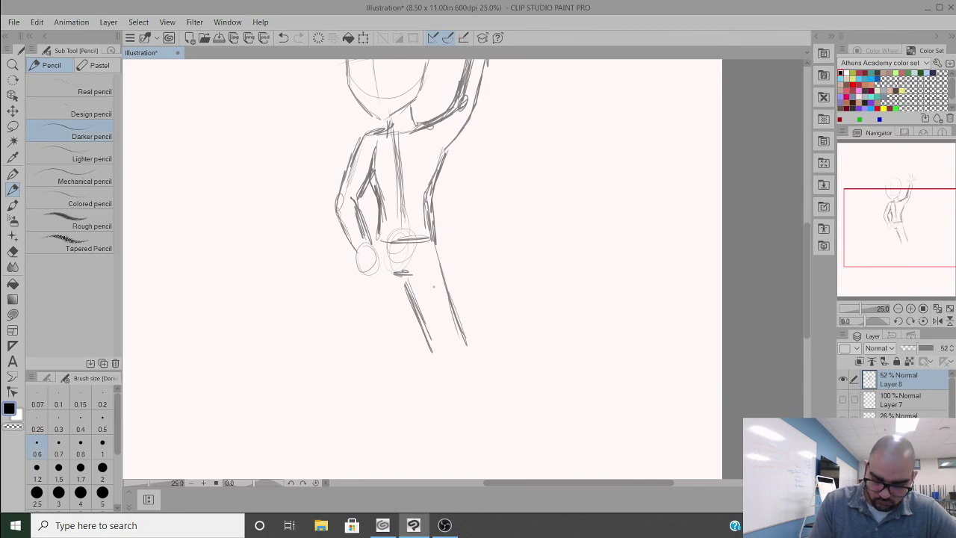
{"action": "mouse_move", "coordinate": [418, 254]}
{"action": "left_mouse_down"}
{"action": "mouse_move", "coordinate": [458, 378]}
{"action": "mouse_move", "coordinate": [511, 415]}
{"action": "left_mouse_up"}
{"action": "left_click_drag", "start_coordinate": [430, 342], "coordinate": [457, 409]}
{"action": "mouse_move", "coordinate": [457, 409]}
{"action": "left_mouse_down"}
{"action": "mouse_move", "coordinate": [518, 421]}
{"action": "mouse_move", "coordinate": [515, 396]}
{"action": "left_mouse_up"}
{"action": "left_click_drag", "start_coordinate": [515, 393], "coordinate": [484, 370]}
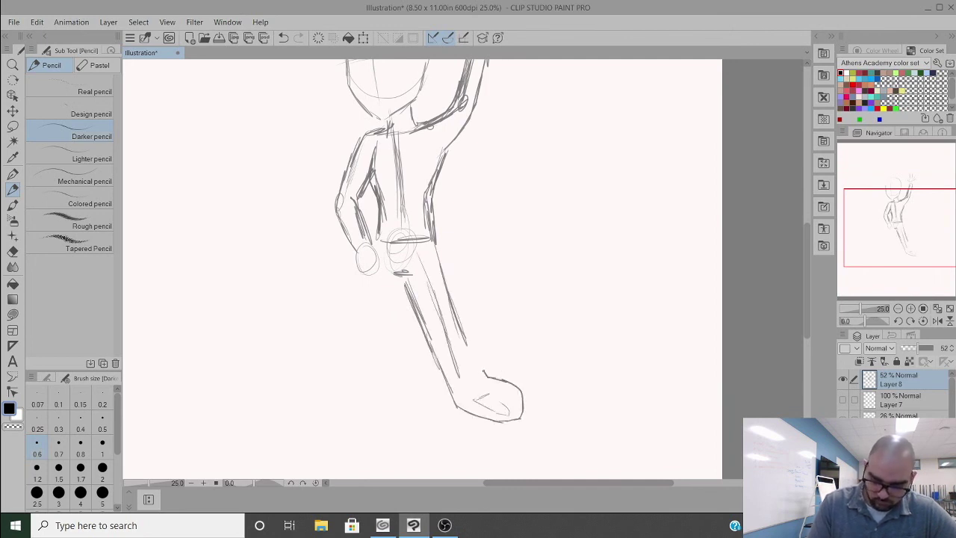
Step: Reinforce the right-hand leg's contour and sketch the upright left-hand leg with its shoe
{"action": "mouse_move", "coordinate": [464, 332]}
{"action": "left_mouse_down"}
{"action": "mouse_move", "coordinate": [521, 403]}
{"action": "mouse_move", "coordinate": [458, 407]}
{"action": "left_mouse_up"}
{"action": "left_click_drag", "start_coordinate": [365, 279], "coordinate": [367, 362]}
{"action": "mouse_move", "coordinate": [404, 291]}
{"action": "left_mouse_down"}
{"action": "mouse_move", "coordinate": [403, 398]}
{"action": "mouse_move", "coordinate": [351, 378]}
{"action": "mouse_move", "coordinate": [369, 354]}
{"action": "mouse_move", "coordinate": [373, 140]}
{"action": "left_mouse_up"}
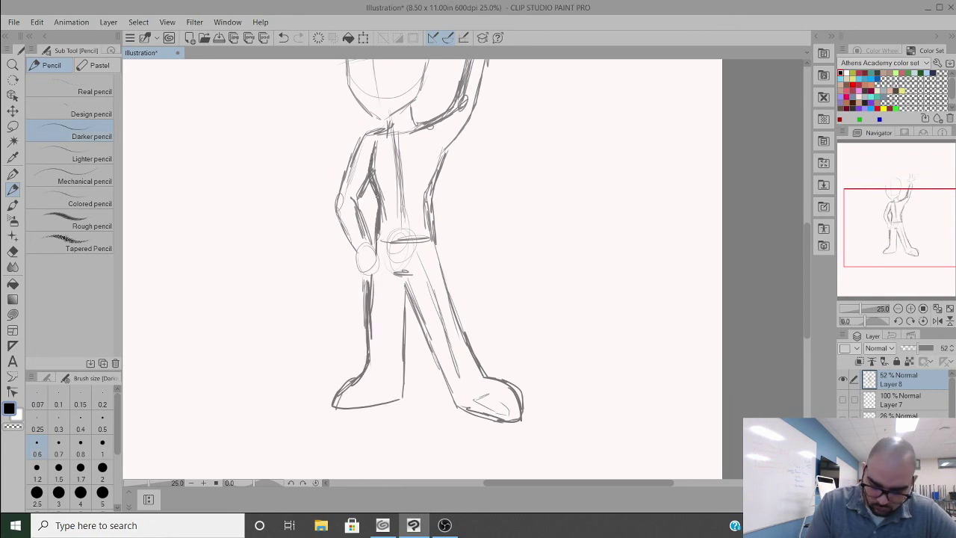
Step: Fade the pose sketch layer to 23% opacity and add a new layer above it
{"action": "left_click_drag", "start_coordinate": [925, 348], "coordinate": [908, 348]}
{"action": "left_click", "coordinate": [910, 335]}
{"action": "scroll", "coordinate": [398, 149], "scroll_direction": "up", "scroll_amount": 3}
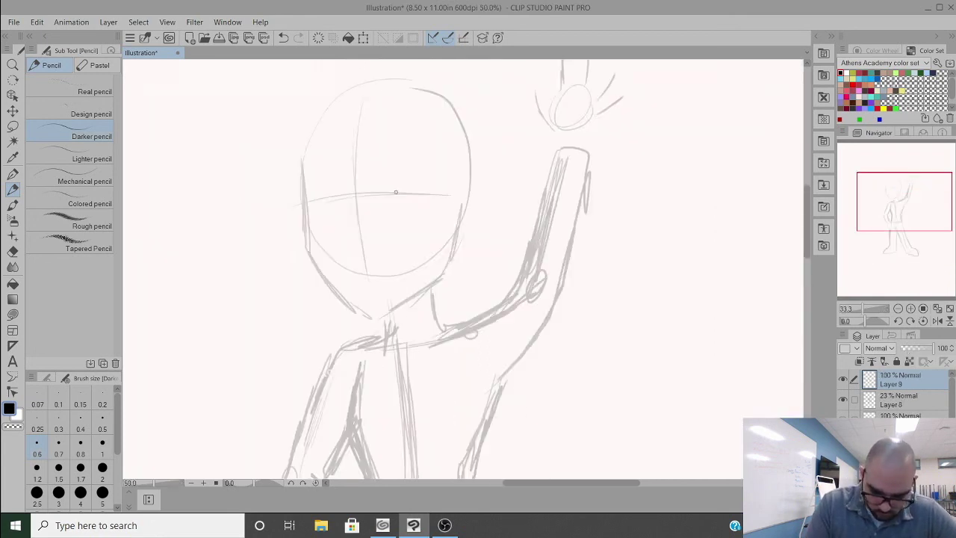
Step: Ink both half-lidded eyes with pupils and eyelid creases along the eye line
{"action": "left_click_drag", "start_coordinate": [372, 203], "coordinate": [449, 189]}
{"action": "left_click_drag", "start_coordinate": [293, 200], "coordinate": [333, 207]}
{"action": "mouse_move", "coordinate": [391, 197]}
{"action": "left_mouse_down"}
{"action": "mouse_move", "coordinate": [391, 219]}
{"action": "mouse_move", "coordinate": [446, 191]}
{"action": "mouse_move", "coordinate": [427, 200]}
{"action": "left_mouse_up"}
{"action": "mouse_move", "coordinate": [301, 203]}
{"action": "left_mouse_down"}
{"action": "mouse_move", "coordinate": [301, 220]}
{"action": "mouse_move", "coordinate": [332, 207]}
{"action": "mouse_move", "coordinate": [322, 223]}
{"action": "left_mouse_up"}
{"action": "key", "text": "ctrl+z"}
{"action": "left_click_drag", "start_coordinate": [373, 193], "coordinate": [403, 180]}
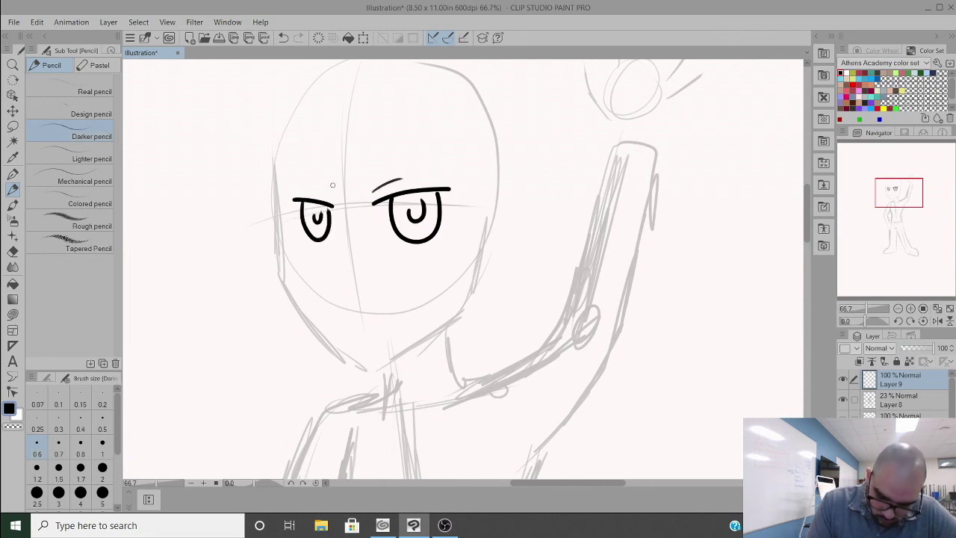
{"action": "left_click_drag", "start_coordinate": [319, 195], "coordinate": [333, 193]}
Step: Ink the arched eyebrows, the small nose mark and the open grinning mouth with teeth
{"action": "mouse_move", "coordinate": [364, 170]}
{"action": "left_mouse_down"}
{"action": "mouse_move", "coordinate": [442, 158]}
{"action": "mouse_move", "coordinate": [364, 170]}
{"action": "left_mouse_up"}
{"action": "mouse_move", "coordinate": [290, 175]}
{"action": "left_mouse_down"}
{"action": "mouse_move", "coordinate": [316, 161]}
{"action": "mouse_move", "coordinate": [342, 176]}
{"action": "left_mouse_up"}
{"action": "left_click_drag", "start_coordinate": [297, 170], "coordinate": [321, 155]}
{"action": "left_click_drag", "start_coordinate": [336, 252], "coordinate": [331, 263]}
{"action": "mouse_move", "coordinate": [403, 291]}
{"action": "left_mouse_down"}
{"action": "mouse_move", "coordinate": [349, 309]}
{"action": "mouse_move", "coordinate": [341, 296]}
{"action": "mouse_move", "coordinate": [407, 278]}
{"action": "mouse_move", "coordinate": [355, 306]}
{"action": "mouse_move", "coordinate": [405, 314]}
{"action": "left_mouse_up"}
{"action": "key", "text": "ctrl+z"}
{"action": "left_click_drag", "start_coordinate": [366, 305], "coordinate": [367, 316]}
Step: Ink the cheek and jaw contour down to the pointed chin, and the right-hand ear with its inner folds
{"action": "mouse_move", "coordinate": [276, 193]}
{"action": "left_mouse_down"}
{"action": "mouse_move", "coordinate": [283, 263]}
{"action": "mouse_move", "coordinate": [372, 368]}
{"action": "mouse_move", "coordinate": [479, 256]}
{"action": "left_mouse_up"}
{"action": "mouse_move", "coordinate": [490, 203]}
{"action": "left_mouse_down"}
{"action": "mouse_move", "coordinate": [480, 267]}
{"action": "mouse_move", "coordinate": [488, 258]}
{"action": "left_mouse_up"}
{"action": "left_click_drag", "start_coordinate": [495, 223], "coordinate": [492, 249]}
{"action": "left_click_drag", "start_coordinate": [500, 229], "coordinate": [499, 250]}
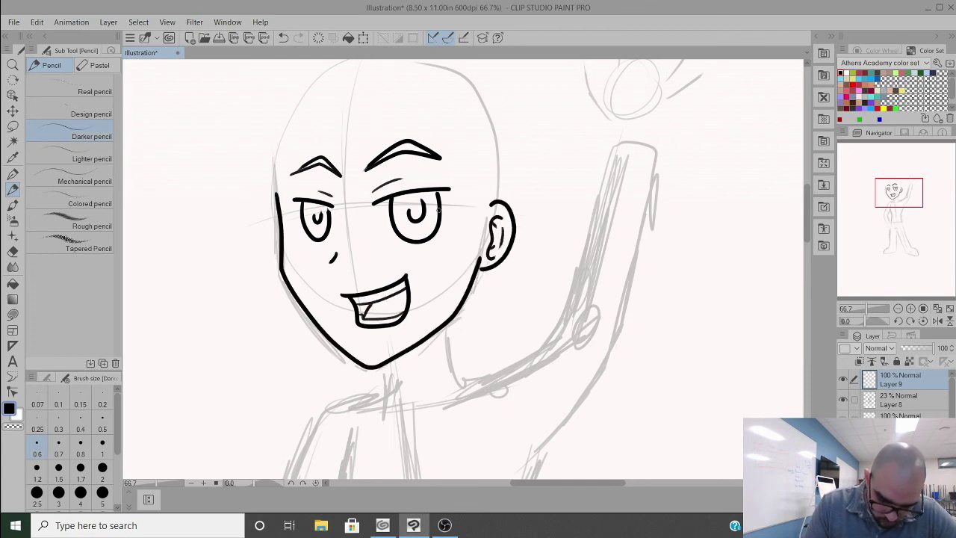
Step: Ink the hair's swept fringe with two large left-hand spikes, a small top tuft and the lock over the right-hand eyebrow
{"action": "mouse_move", "coordinate": [363, 134]}
{"action": "left_mouse_down"}
{"action": "mouse_move", "coordinate": [214, 214]}
{"action": "mouse_move", "coordinate": [291, 88]}
{"action": "mouse_move", "coordinate": [344, 208]}
{"action": "left_mouse_up"}
{"action": "key", "text": "ctrl+z"}
{"action": "left_click_drag", "start_coordinate": [257, 317], "coordinate": [336, 177]}
{"action": "left_click_drag", "start_coordinate": [337, 140], "coordinate": [202, 250]}
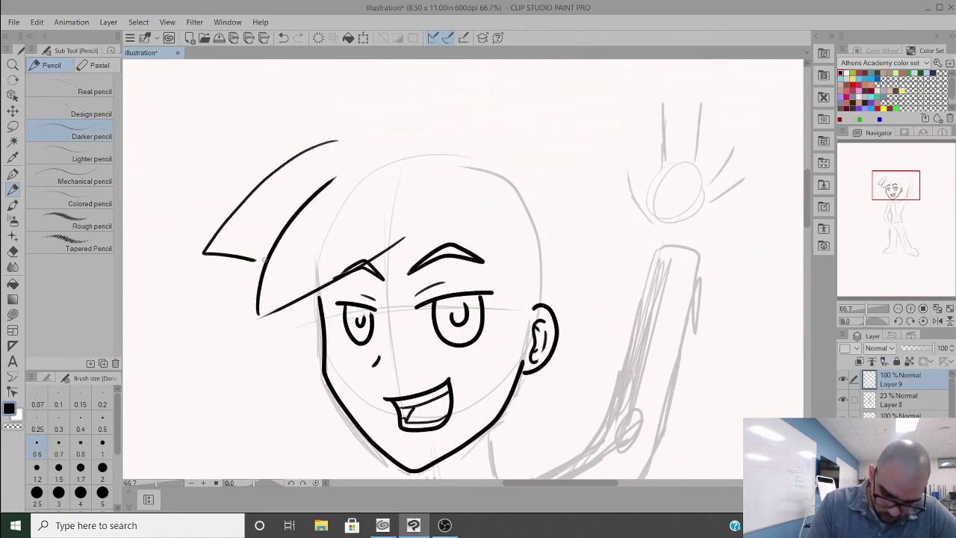
{"action": "left_click_drag", "start_coordinate": [278, 296], "coordinate": [256, 318]}
{"action": "left_click_drag", "start_coordinate": [263, 263], "coordinate": [202, 251]}
{"action": "left_click_drag", "start_coordinate": [202, 251], "coordinate": [252, 188]}
{"action": "left_click_drag", "start_coordinate": [373, 120], "coordinate": [327, 137]}
{"action": "left_click_drag", "start_coordinate": [410, 237], "coordinate": [499, 262]}
{"action": "left_click_drag", "start_coordinate": [499, 262], "coordinate": [460, 193]}
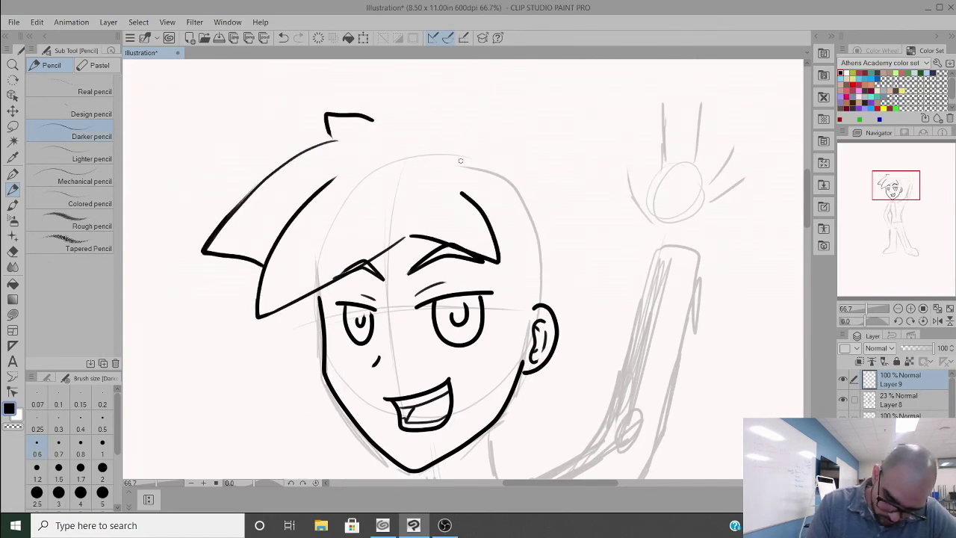
Step: Ink the crown and back of the hair, the zigzag strand, the sideburn and the partly hidden left-hand ear
{"action": "left_click_drag", "start_coordinate": [375, 118], "coordinate": [571, 318]}
{"action": "left_click_drag", "start_coordinate": [532, 222], "coordinate": [579, 253]}
{"action": "left_click_drag", "start_coordinate": [539, 294], "coordinate": [512, 340]}
{"action": "left_click_drag", "start_coordinate": [308, 296], "coordinate": [323, 357]}
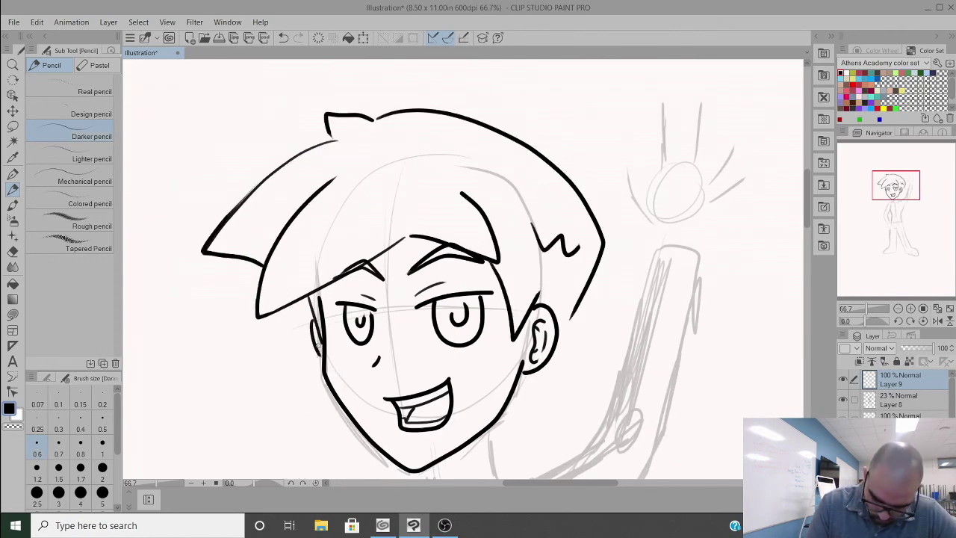
Step: Ink the neck, the right-hand shoulder line and the pointed shirt collar
{"action": "mouse_move", "coordinate": [572, 313]}
{"action": "left_mouse_down"}
{"action": "mouse_move", "coordinate": [554, 351]}
{"action": "mouse_move", "coordinate": [486, 138]}
{"action": "mouse_move", "coordinate": [437, 258]}
{"action": "left_mouse_up"}
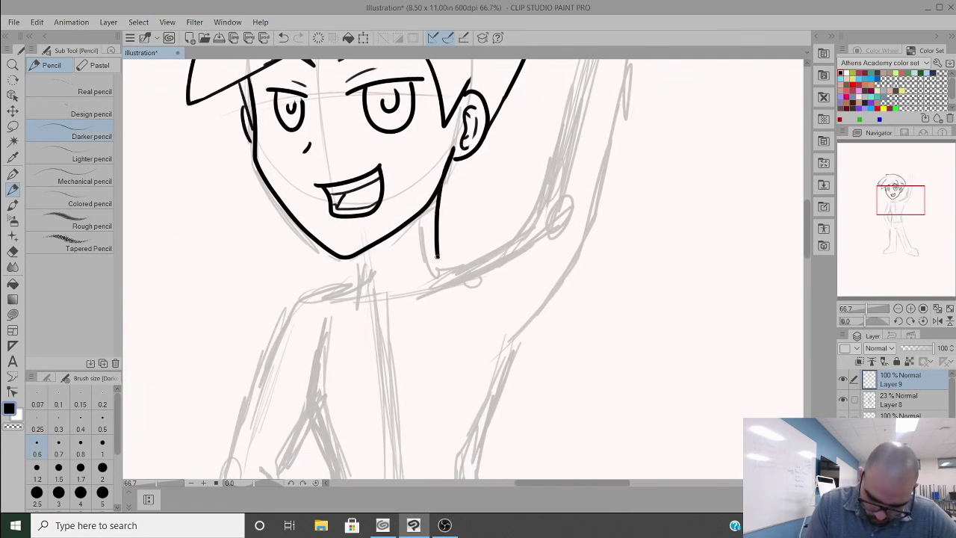
{"action": "left_click_drag", "start_coordinate": [357, 255], "coordinate": [357, 276]}
{"action": "left_click_drag", "start_coordinate": [437, 257], "coordinate": [502, 244]}
{"action": "mouse_move", "coordinate": [436, 258]}
{"action": "left_mouse_down"}
{"action": "mouse_move", "coordinate": [390, 291]}
{"action": "mouse_move", "coordinate": [359, 277]}
{"action": "left_mouse_up"}
{"action": "key", "text": "ctrl+z"}
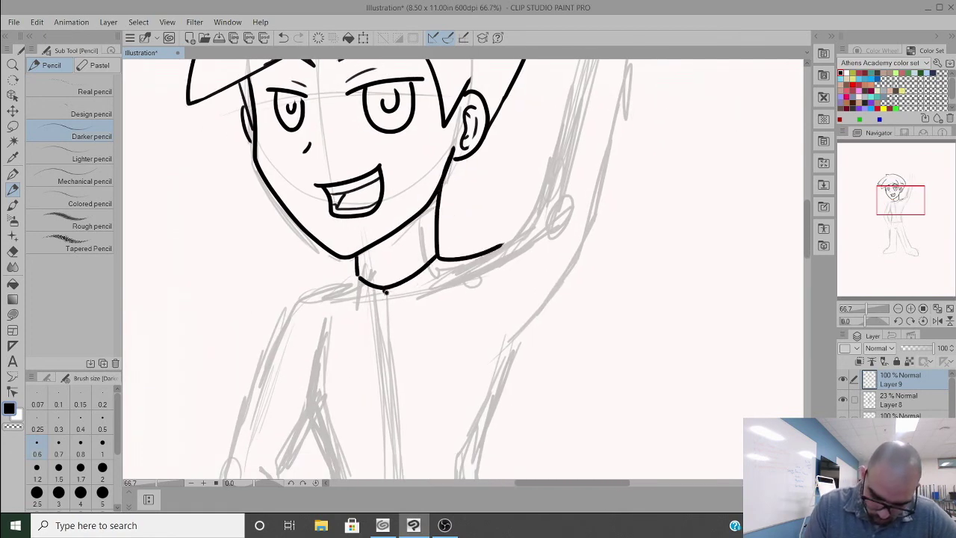
{"action": "left_click_drag", "start_coordinate": [460, 279], "coordinate": [386, 331]}
{"action": "key", "text": "ctrl+z"}
{"action": "left_click_drag", "start_coordinate": [385, 289], "coordinate": [445, 261]}
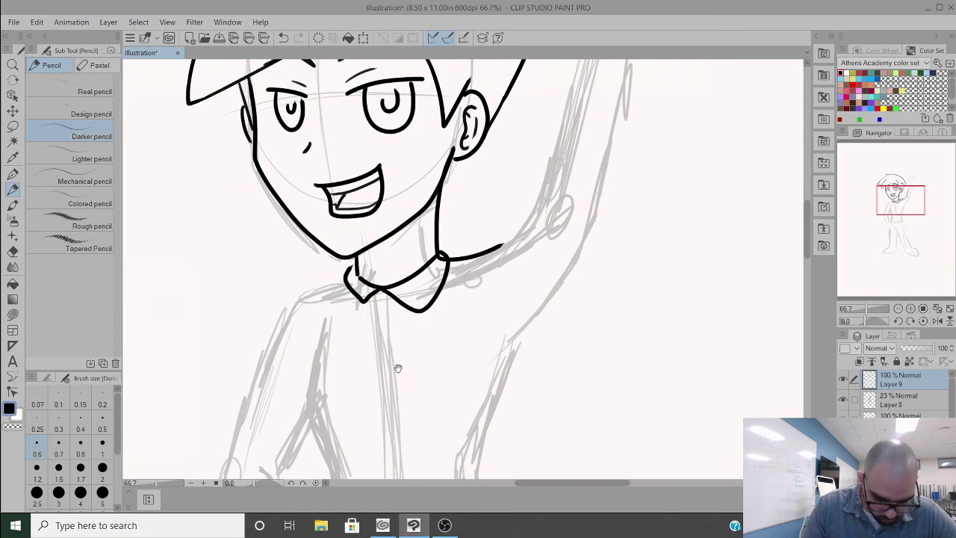
Step: Ink the raised sleeve, both sides of the shirt and the folds on the chest and under the arm
{"action": "left_click_drag", "start_coordinate": [398, 368], "coordinate": [354, 226]}
{"action": "mouse_move", "coordinate": [280, 177]}
{"action": "left_mouse_down"}
{"action": "mouse_move", "coordinate": [273, 299]}
{"action": "mouse_move", "coordinate": [292, 429]}
{"action": "left_mouse_up"}
{"action": "mouse_move", "coordinate": [439, 437]}
{"action": "left_mouse_down"}
{"action": "mouse_move", "coordinate": [435, 277]}
{"action": "mouse_move", "coordinate": [480, 83]}
{"action": "mouse_move", "coordinate": [457, 108]}
{"action": "left_mouse_up"}
{"action": "left_click_drag", "start_coordinate": [311, 292], "coordinate": [334, 317]}
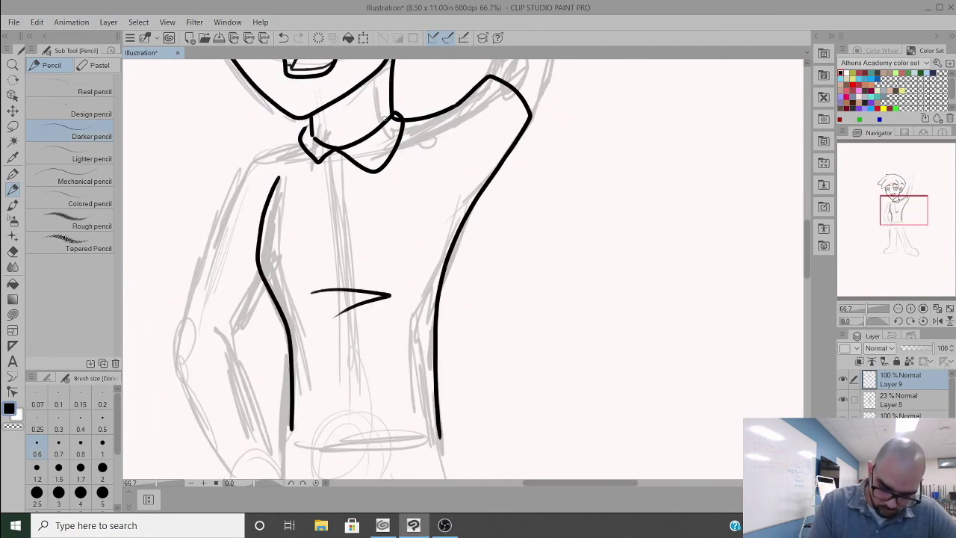
{"action": "left_click_drag", "start_coordinate": [470, 187], "coordinate": [443, 221]}
Step: Ink the left-hand sleeve, the bent arm reaching down to the hip and the shirt's curved bottom hem
{"action": "left_click_drag", "start_coordinate": [297, 143], "coordinate": [183, 351]}
{"action": "mouse_move", "coordinate": [199, 254]}
{"action": "left_mouse_down"}
{"action": "mouse_move", "coordinate": [261, 278]}
{"action": "mouse_move", "coordinate": [228, 336]}
{"action": "mouse_move", "coordinate": [218, 163]}
{"action": "mouse_move", "coordinate": [265, 284]}
{"action": "left_mouse_up"}
{"action": "key", "text": "ctrl+z"}
{"action": "left_click_drag", "start_coordinate": [177, 190], "coordinate": [261, 360]}
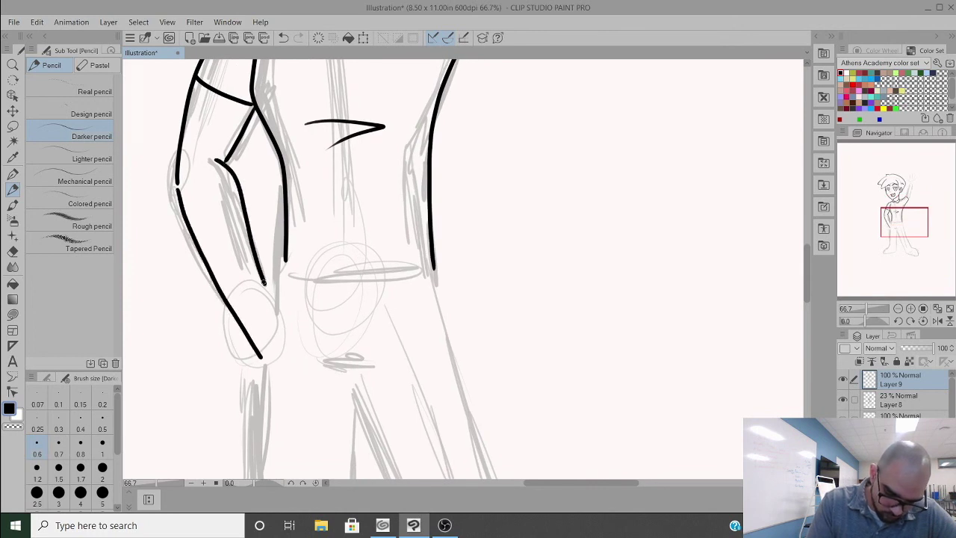
{"action": "left_click_drag", "start_coordinate": [265, 284], "coordinate": [282, 318]}
{"action": "left_click_drag", "start_coordinate": [261, 360], "coordinate": [290, 309]}
{"action": "mouse_move", "coordinate": [279, 306]}
{"action": "left_mouse_down"}
{"action": "mouse_move", "coordinate": [285, 255]}
{"action": "mouse_move", "coordinate": [433, 265]}
{"action": "left_mouse_up"}
{"action": "scroll", "coordinate": [451, 263], "scroll_direction": "down", "scroll_amount": 5}
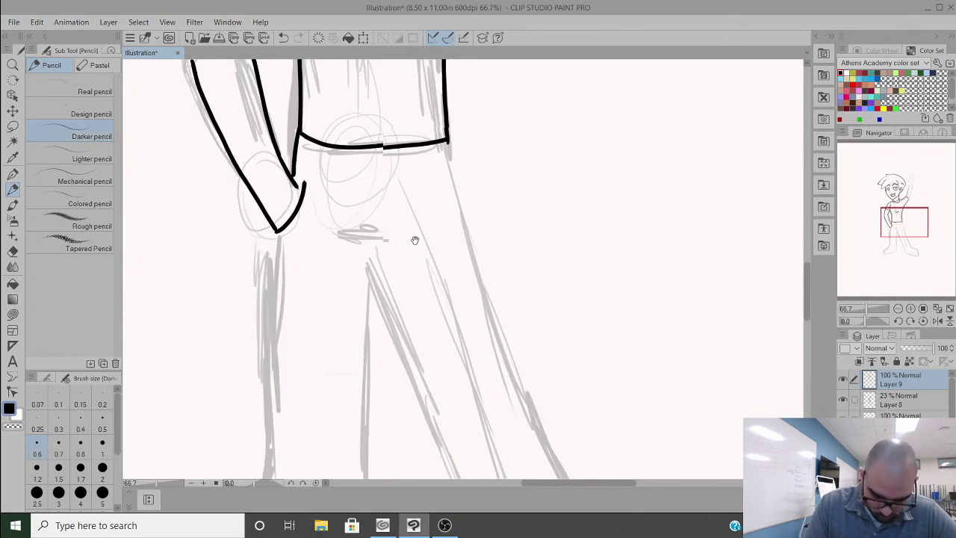
{"action": "left_click_drag", "start_coordinate": [302, 121], "coordinate": [291, 162]}
{"action": "left_click_drag", "start_coordinate": [274, 216], "coordinate": [268, 384]}
{"action": "left_click_drag", "start_coordinate": [355, 224], "coordinate": [388, 223]}
{"action": "mouse_move", "coordinate": [367, 224]}
{"action": "left_mouse_down"}
{"action": "mouse_move", "coordinate": [366, 353]}
{"action": "mouse_move", "coordinate": [403, 340]}
{"action": "left_mouse_up"}
{"action": "left_click_drag", "start_coordinate": [373, 227], "coordinate": [414, 351]}
{"action": "key", "text": "ctrl+minus"}
{"action": "key", "text": "ctrl+minus"}
{"action": "key", "text": "ctrl+minus"}
{"action": "key", "text": "ctrl+minus"}
{"action": "key", "text": "ctrl+minus"}
{"action": "key", "text": "ctrl+minus"}
{"action": "key", "text": "ctrl+minus"}
{"action": "key", "text": "ctrl+plus"}
{"action": "key", "text": "ctrl+plus"}
{"action": "key", "text": "ctrl+plus"}
{"action": "key", "text": "ctrl+plus"}
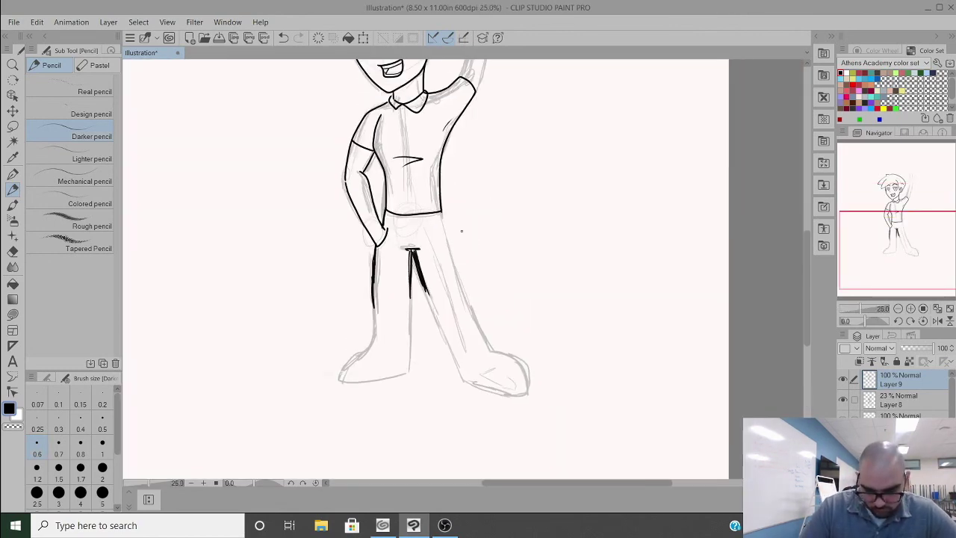
{"action": "left_click_drag", "start_coordinate": [455, 224], "coordinate": [395, 239]}
{"action": "scroll", "coordinate": [395, 239], "scroll_direction": "up", "scroll_amount": 2}
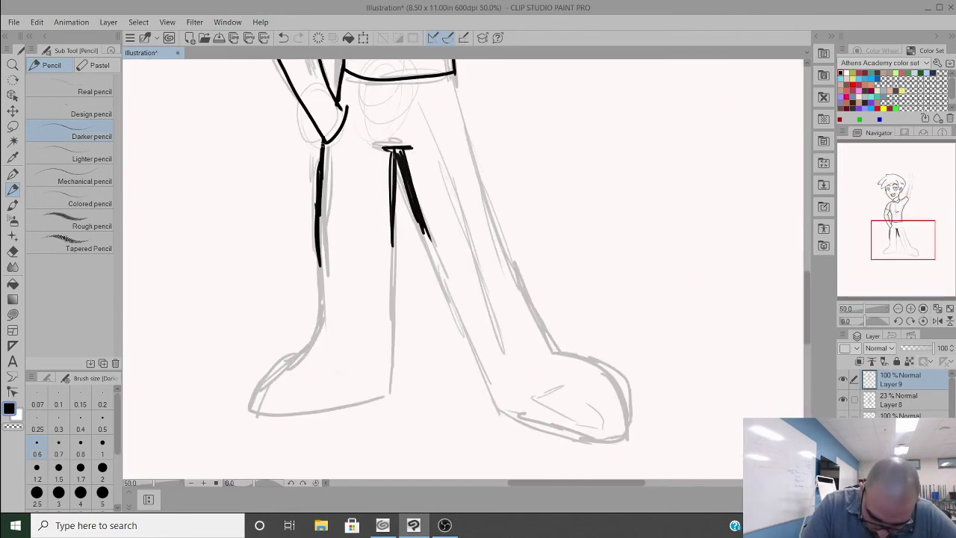
{"action": "scroll", "coordinate": [395, 239], "scroll_direction": "down", "scroll_amount": 2}
Step: Ink the trouser legs from the waist to the ankles with clean contours, and add the hems and both shoes with sole lines
{"action": "left_click_drag", "start_coordinate": [340, 116], "coordinate": [336, 235]}
{"action": "mouse_move", "coordinate": [337, 186]}
{"action": "left_mouse_down"}
{"action": "mouse_move", "coordinate": [300, 273]}
{"action": "mouse_move", "coordinate": [367, 153]}
{"action": "left_mouse_up"}
{"action": "left_click_drag", "start_coordinate": [334, 231], "coordinate": [300, 270]}
{"action": "mouse_move", "coordinate": [341, 201]}
{"action": "left_mouse_down"}
{"action": "mouse_move", "coordinate": [341, 112]}
{"action": "mouse_move", "coordinate": [306, 276]}
{"action": "mouse_move", "coordinate": [368, 158]}
{"action": "mouse_move", "coordinate": [407, 263]}
{"action": "left_mouse_up"}
{"action": "key", "text": "ctrl+z"}
{"action": "key", "text": "ctrl+z"}
{"action": "key", "text": "ctrl+z"}
{"action": "key", "text": "ctrl+z"}
{"action": "key", "text": "ctrl+z"}
{"action": "key", "text": "ctrl+z"}
{"action": "mouse_move", "coordinate": [397, 106]}
{"action": "left_mouse_down"}
{"action": "mouse_move", "coordinate": [469, 254]}
{"action": "mouse_move", "coordinate": [407, 263]}
{"action": "mouse_move", "coordinate": [444, 237]}
{"action": "left_mouse_up"}
{"action": "left_click_drag", "start_coordinate": [329, 233], "coordinate": [369, 239]}
{"action": "left_click_drag", "start_coordinate": [424, 273], "coordinate": [473, 284]}
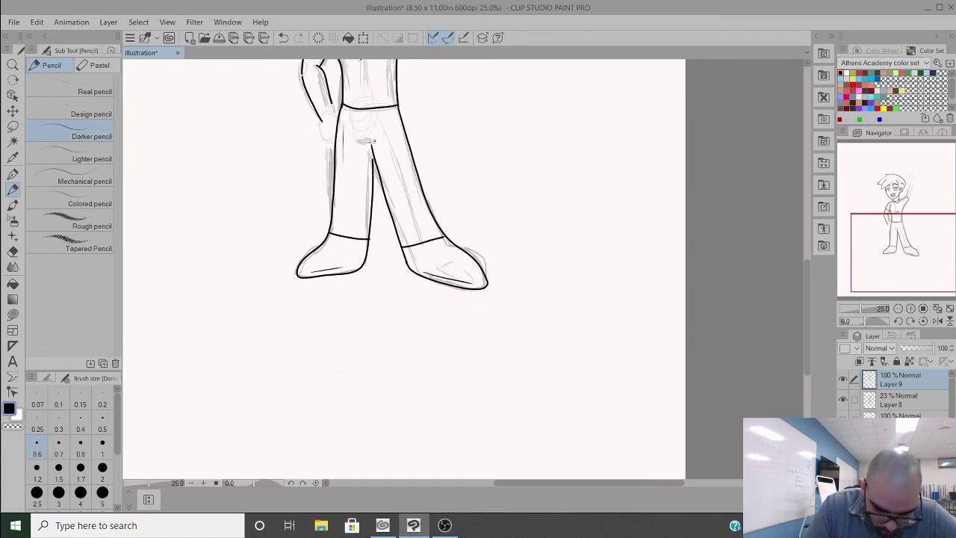
Step: Redraw the left-hand forearm so it bends sharply at the elbow and tucks behind the waist
{"action": "scroll", "coordinate": [403, 224], "scroll_direction": "up", "scroll_amount": 2}
{"action": "scroll", "coordinate": [404, 224], "scroll_direction": "up", "scroll_amount": 3}
{"action": "left_click_drag", "start_coordinate": [326, 180], "coordinate": [332, 221]}
{"action": "mouse_move", "coordinate": [287, 222]}
{"action": "left_mouse_down"}
{"action": "mouse_move", "coordinate": [316, 256]}
{"action": "mouse_move", "coordinate": [314, 188]}
{"action": "left_mouse_up"}
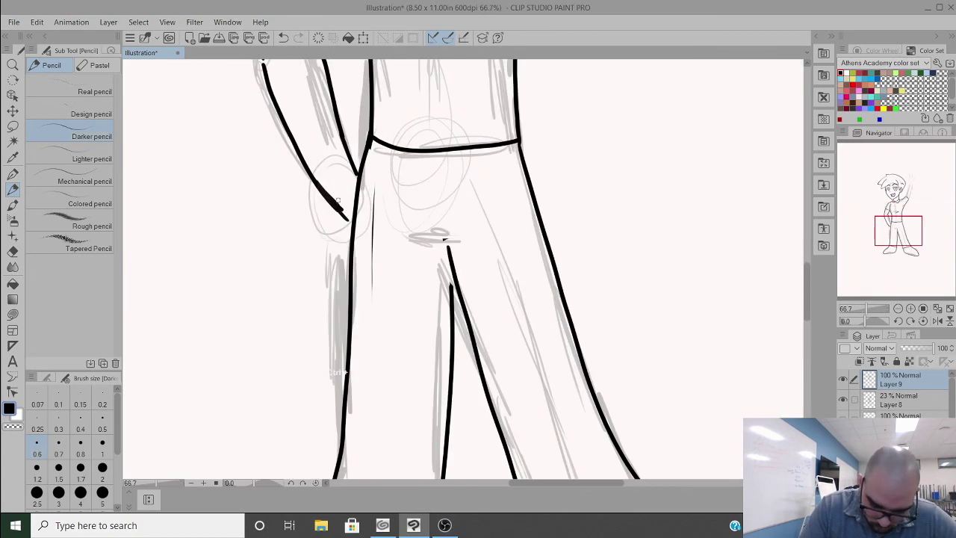
{"action": "mouse_move", "coordinate": [351, 134]}
{"action": "left_mouse_down"}
{"action": "mouse_move", "coordinate": [321, 213]}
{"action": "mouse_move", "coordinate": [306, 134]}
{"action": "mouse_move", "coordinate": [293, 276]}
{"action": "mouse_move", "coordinate": [262, 224]}
{"action": "mouse_move", "coordinate": [354, 238]}
{"action": "left_mouse_up"}
{"action": "left_click_drag", "start_coordinate": [322, 177], "coordinate": [357, 195]}
{"action": "scroll", "coordinate": [452, 162], "scroll_direction": "down", "scroll_amount": 2}
{"action": "scroll", "coordinate": [487, 158], "scroll_direction": "down", "scroll_amount": 1}
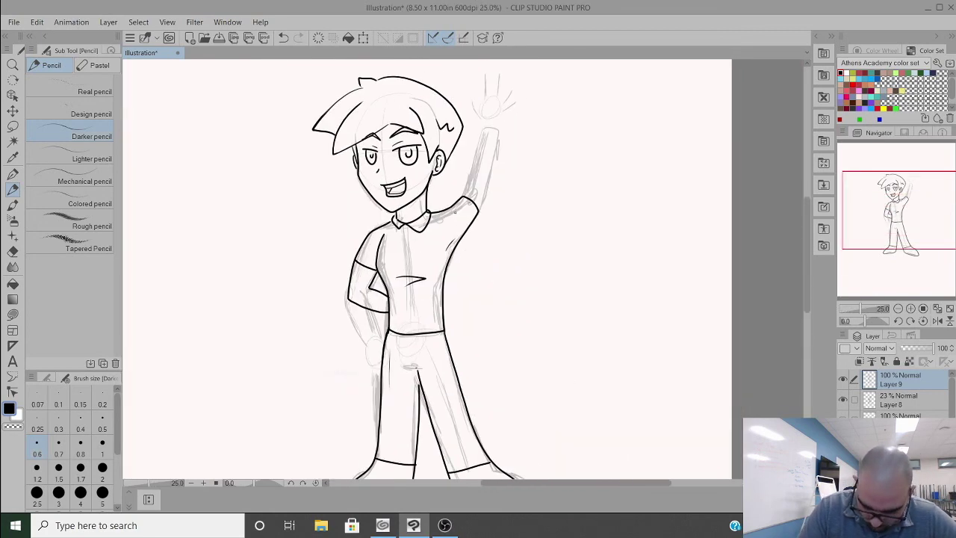
Step: Ink the inner contour of the raised forearm from the sleeve up to the wrist
{"action": "scroll", "coordinate": [522, 149], "scroll_direction": "up", "scroll_amount": 3}
{"action": "mouse_move", "coordinate": [542, 154]}
{"action": "left_mouse_down"}
{"action": "mouse_move", "coordinate": [438, 293]}
{"action": "mouse_move", "coordinate": [466, 169]}
{"action": "left_mouse_up"}
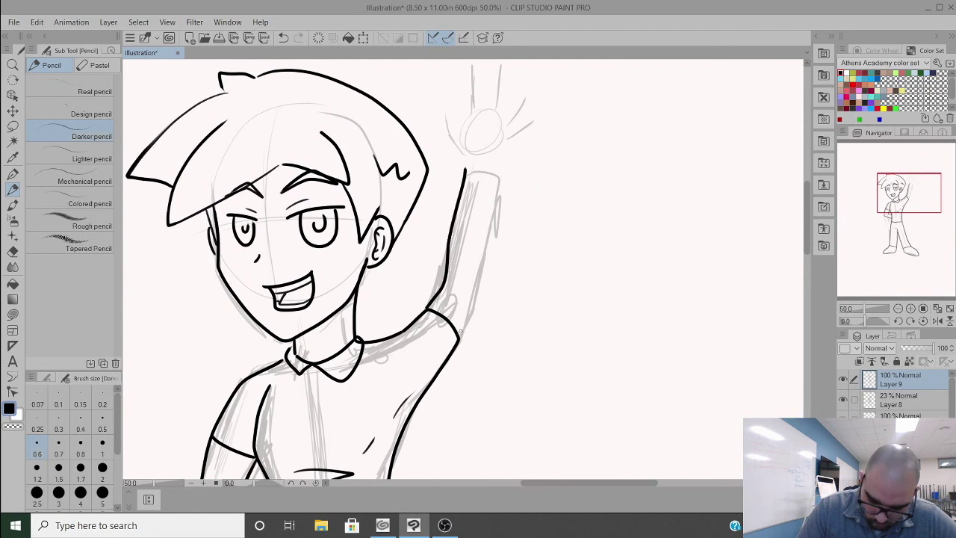
{"action": "mouse_move", "coordinate": [410, 411]}
{"action": "left_mouse_down"}
{"action": "mouse_move", "coordinate": [461, 329]}
{"action": "mouse_move", "coordinate": [502, 184]}
{"action": "mouse_move", "coordinate": [469, 332]}
{"action": "mouse_move", "coordinate": [426, 379]}
{"action": "left_mouse_up"}
{"action": "key", "text": "ctrl+z"}
Step: Ink the raised forearm's outer contour, the wrist, the thumb, the little finger and the first upright finger of the waving hand
{"action": "mouse_move", "coordinate": [465, 170]}
{"action": "left_mouse_down"}
{"action": "mouse_move", "coordinate": [445, 108]}
{"action": "mouse_move", "coordinate": [466, 114]}
{"action": "mouse_move", "coordinate": [469, 67]}
{"action": "mouse_move", "coordinate": [479, 112]}
{"action": "mouse_move", "coordinate": [511, 130]}
{"action": "left_mouse_up"}
{"action": "mouse_move", "coordinate": [501, 180]}
{"action": "left_mouse_down"}
{"action": "mouse_move", "coordinate": [532, 114]}
{"action": "mouse_move", "coordinate": [518, 117]}
{"action": "left_mouse_up"}
{"action": "scroll", "coordinate": [518, 118], "scroll_direction": "up", "scroll_amount": 1}
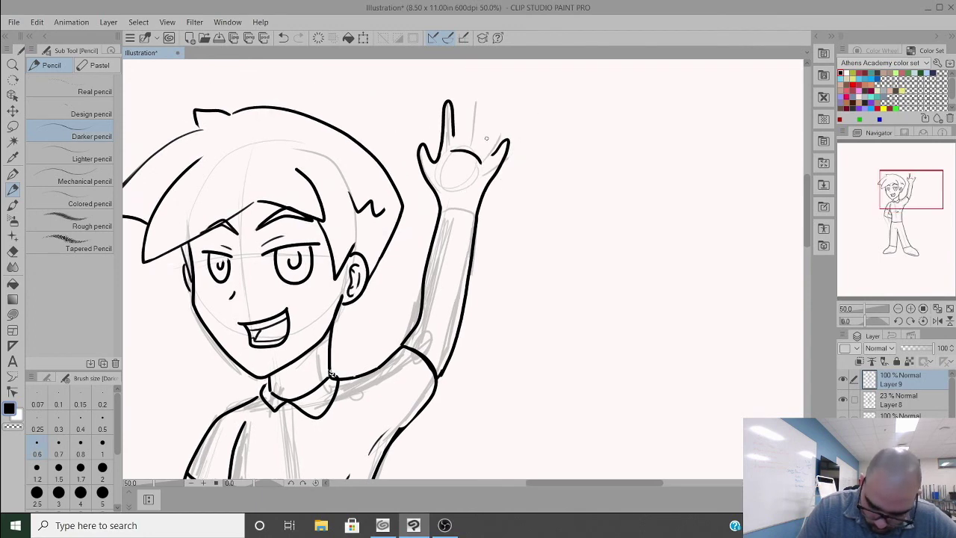
{"action": "mouse_move", "coordinate": [443, 138]}
{"action": "left_mouse_down"}
{"action": "mouse_move", "coordinate": [470, 88]}
{"action": "mouse_move", "coordinate": [484, 120]}
{"action": "left_mouse_up"}
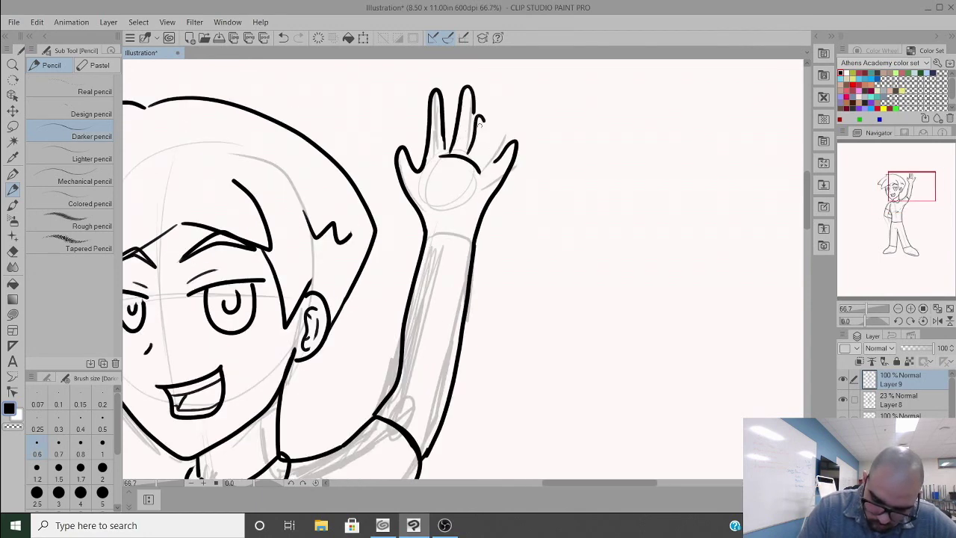
Step: Ink the remaining fingers and the palm creases of the waving hand, and hide the rough sketch layer
{"action": "key", "text": "ctrl+z"}
{"action": "mouse_move", "coordinate": [464, 155]}
{"action": "left_mouse_down"}
{"action": "mouse_move", "coordinate": [484, 108]}
{"action": "mouse_move", "coordinate": [485, 167]}
{"action": "mouse_move", "coordinate": [474, 117]}
{"action": "left_mouse_up"}
{"action": "left_click_drag", "start_coordinate": [477, 115], "coordinate": [468, 157]}
{"action": "left_click_drag", "start_coordinate": [443, 133], "coordinate": [445, 159]}
{"action": "left_click_drag", "start_coordinate": [433, 175], "coordinate": [435, 200]}
{"action": "scroll", "coordinate": [416, 341], "scroll_direction": "down", "scroll_amount": 5}
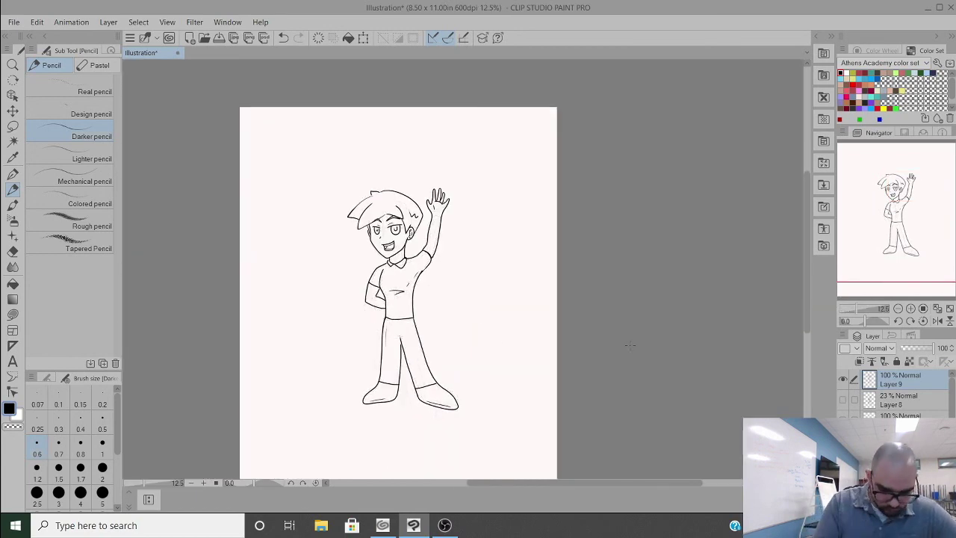
Step: Redraw the outer hair contour with a fuller, rounder left-hand side and add jagged strands of hair below the ear
{"action": "scroll", "coordinate": [357, 179], "scroll_direction": "up", "scroll_amount": 4}
{"action": "left_click_drag", "start_coordinate": [365, 239], "coordinate": [352, 266]}
{"action": "left_click_drag", "start_coordinate": [419, 197], "coordinate": [523, 263]}
{"action": "mouse_move", "coordinate": [358, 215]}
{"action": "left_mouse_down"}
{"action": "mouse_move", "coordinate": [378, 204]}
{"action": "mouse_move", "coordinate": [354, 287]}
{"action": "mouse_move", "coordinate": [424, 196]}
{"action": "mouse_move", "coordinate": [524, 278]}
{"action": "left_mouse_up"}
{"action": "left_click_drag", "start_coordinate": [496, 327], "coordinate": [480, 357]}
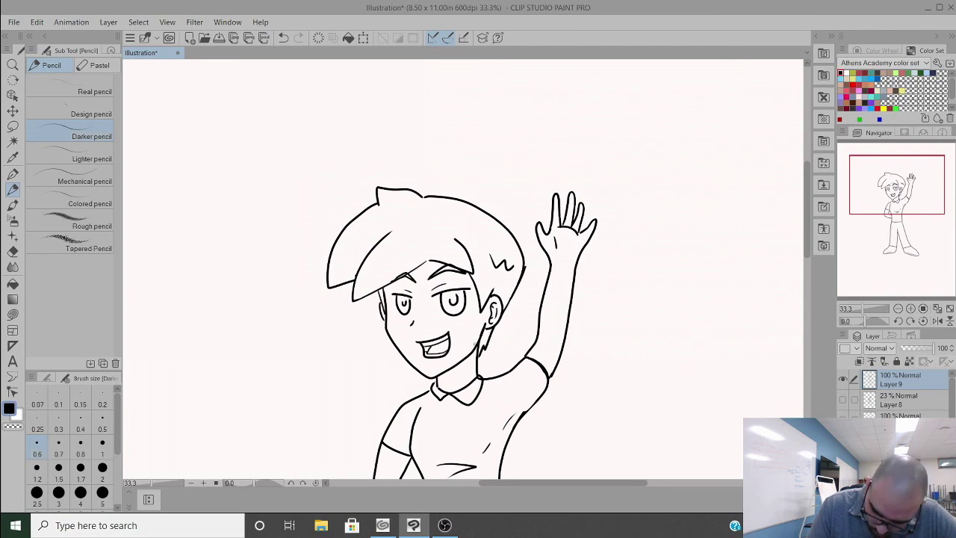
Step: Redraw the inner trouser leg lines so they start higher at the crotch and run down between the legs
{"action": "scroll", "coordinate": [463, 269], "scroll_direction": "down", "scroll_amount": 1}
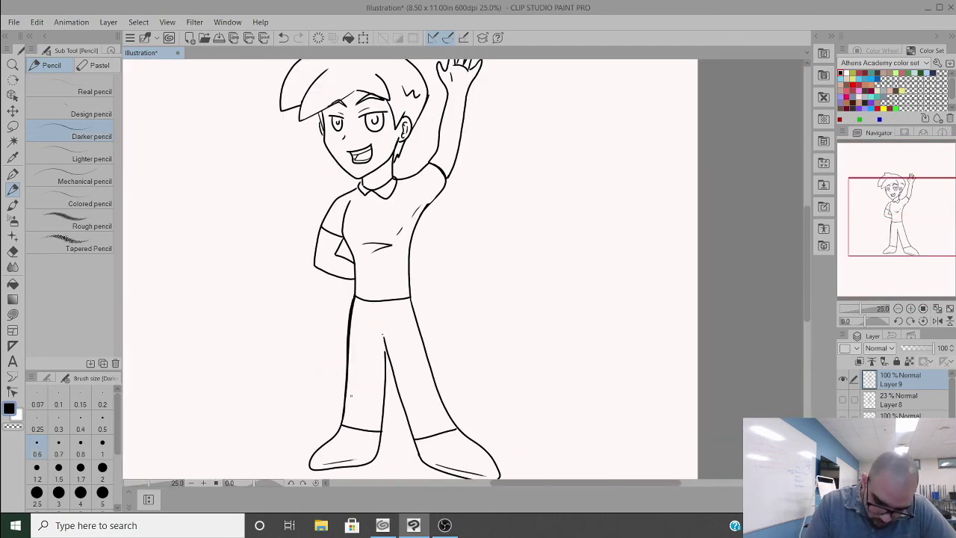
{"action": "left_click_drag", "start_coordinate": [382, 333], "coordinate": [384, 444]}
{"action": "key", "text": "ctrl+z"}
{"action": "key", "text": "ctrl+z"}
{"action": "left_click_drag", "start_coordinate": [383, 329], "coordinate": [396, 389]}
{"action": "mouse_move", "coordinate": [391, 373]}
{"action": "left_mouse_down"}
{"action": "mouse_move", "coordinate": [406, 424]}
{"action": "mouse_move", "coordinate": [386, 440]}
{"action": "left_mouse_up"}
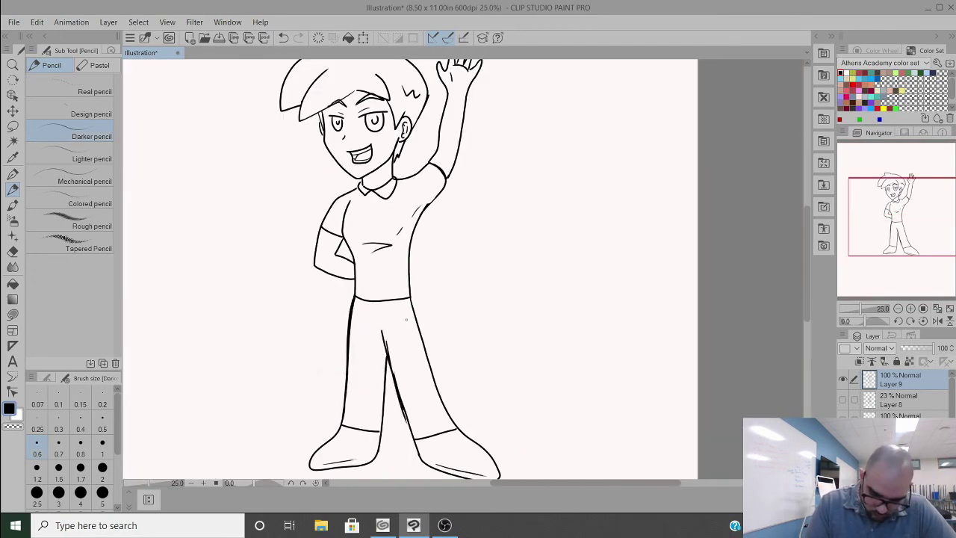
Step: Add a curved line just below the shirt's hem to form a waistband across the trousers
{"action": "scroll", "coordinate": [385, 307], "scroll_direction": "up", "scroll_amount": 4}
{"action": "left_click_drag", "start_coordinate": [298, 288], "coordinate": [416, 295]}
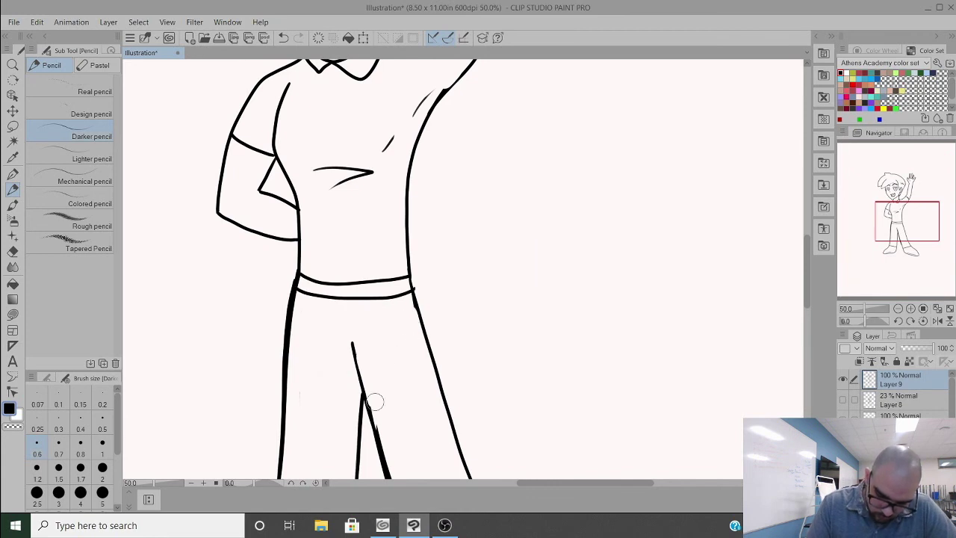
{"action": "scroll", "coordinate": [373, 401], "scroll_direction": "down", "scroll_amount": 4}
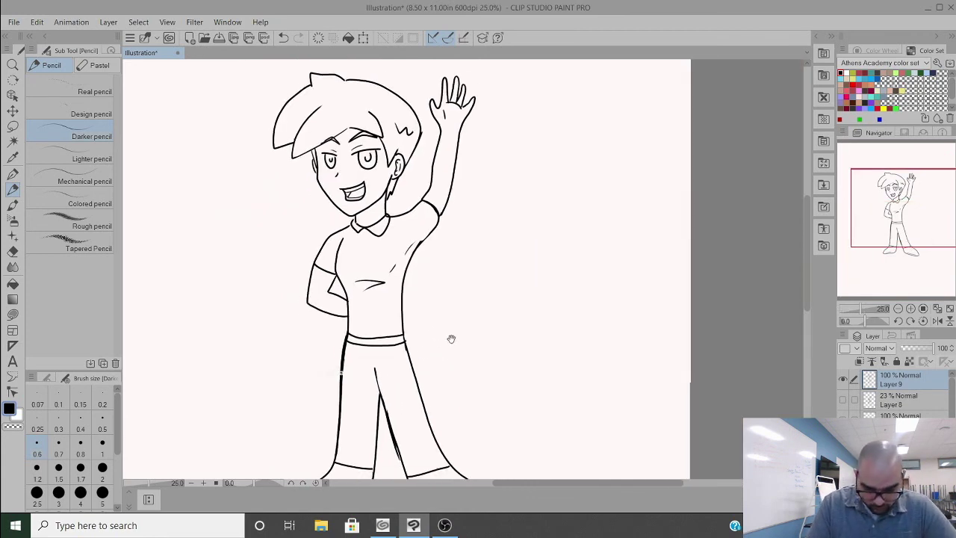
{"action": "scroll", "coordinate": [450, 319], "scroll_direction": "down", "scroll_amount": 2}
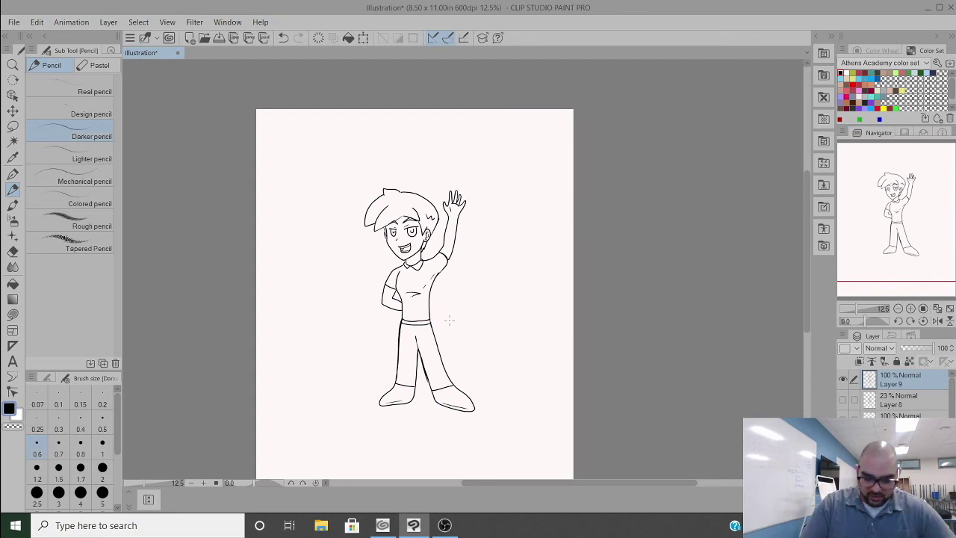
Step: Redraw the outer contour of the right-hand trouser leg from the waistband to the ankle, and join it to the shirt's side
{"action": "scroll", "coordinate": [430, 334], "scroll_direction": "up", "scroll_amount": 2}
{"action": "left_click_drag", "start_coordinate": [431, 321], "coordinate": [464, 420]}
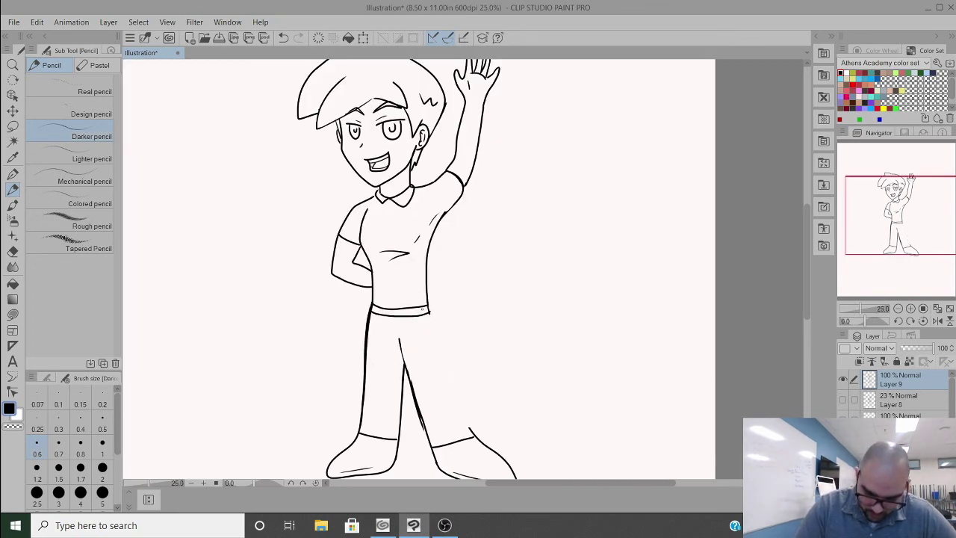
{"action": "left_click_drag", "start_coordinate": [430, 310], "coordinate": [470, 425]}
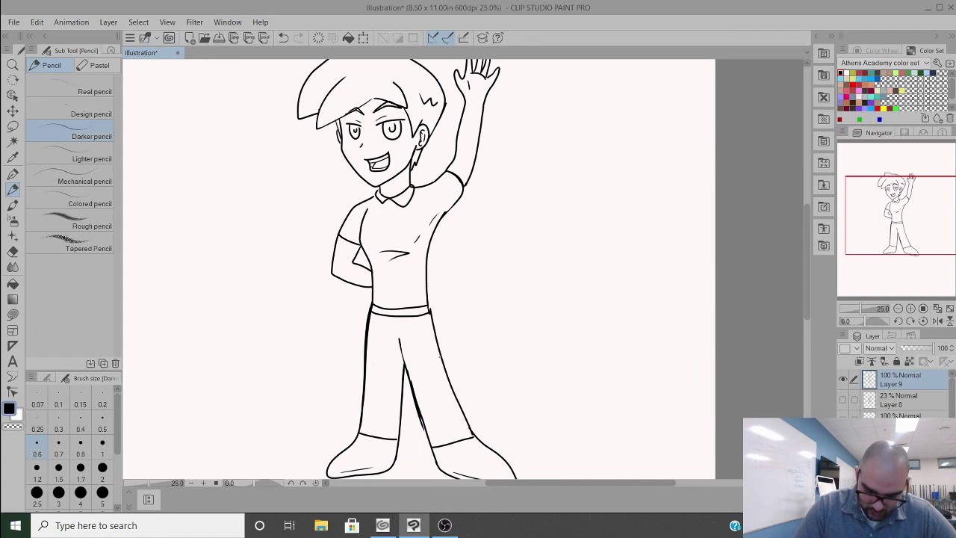
{"action": "left_click_drag", "start_coordinate": [427, 296], "coordinate": [438, 338]}
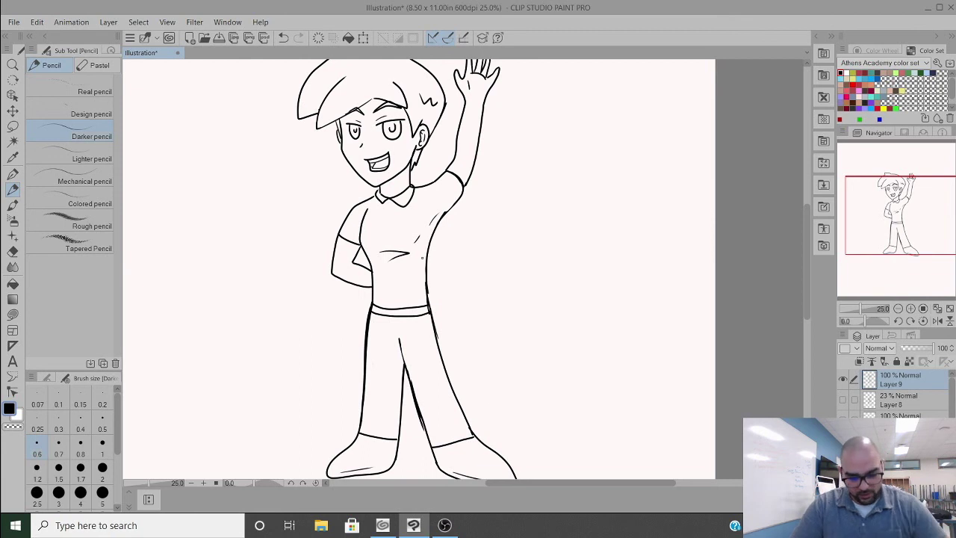
{"action": "key", "text": "ctrl+minus"}
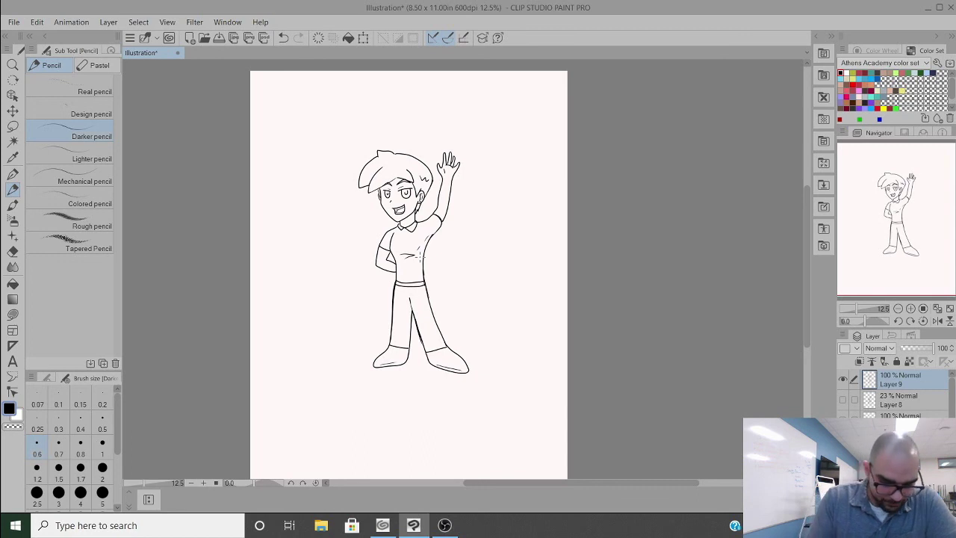
Step: Open the image "Black Panter in Athens Academy Style.jpg" in Photos and examine the face, beard, eyes and hair up close
{"action": "left_click", "coordinate": [321, 530]}
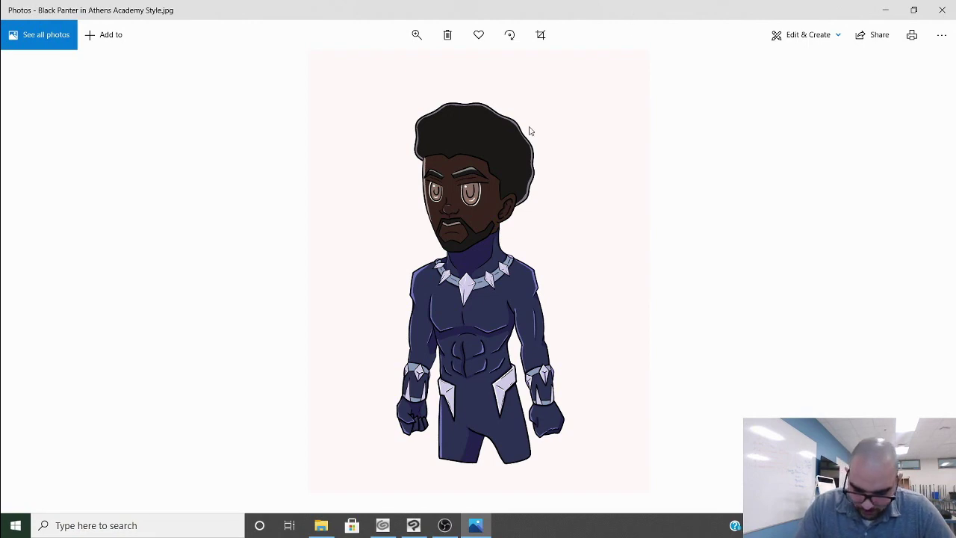
{"action": "scroll", "coordinate": [481, 186], "scroll_direction": "up", "scroll_amount": 3}
{"action": "key", "text": "ctrl+equal"}
{"action": "key", "text": "ctrl+equal"}
{"action": "key", "text": "ctrl+equal"}
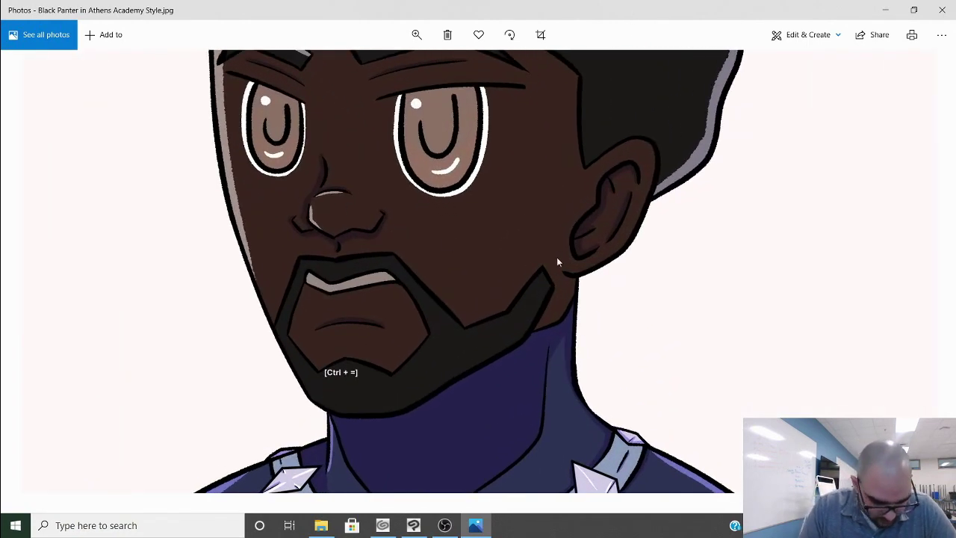
{"action": "left_click_drag", "start_coordinate": [556, 257], "coordinate": [635, 314]}
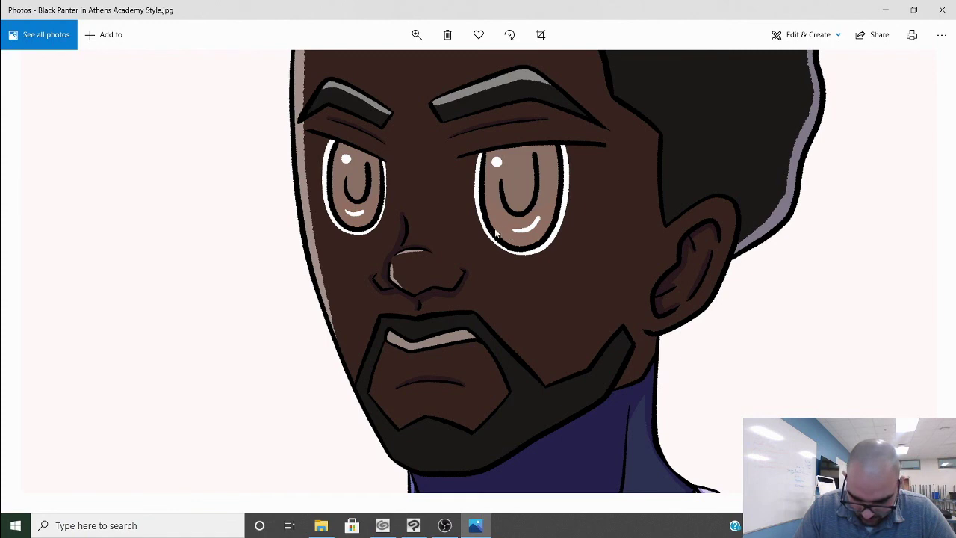
{"action": "scroll", "coordinate": [472, 98], "scroll_direction": "down", "scroll_amount": 2}
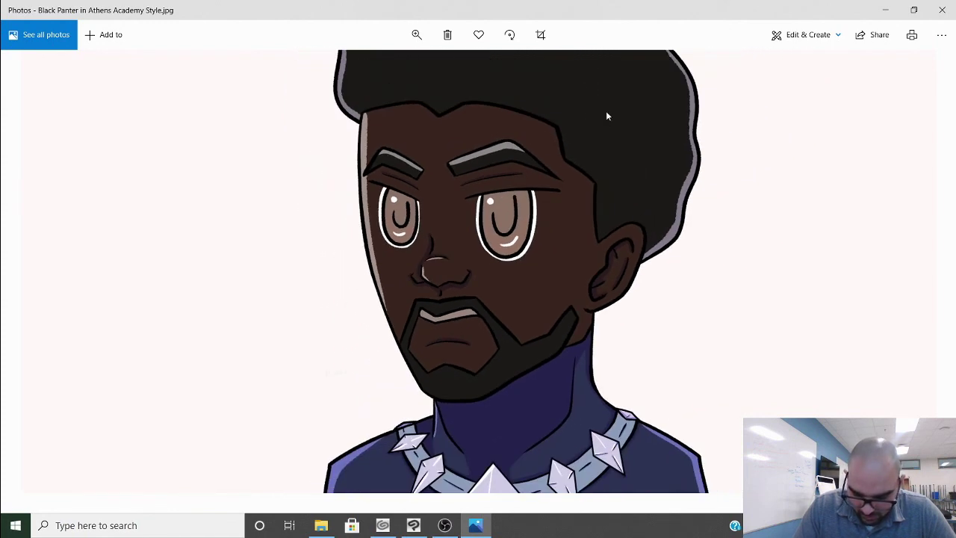
{"action": "scroll", "coordinate": [576, 297], "scroll_direction": "down", "scroll_amount": 1}
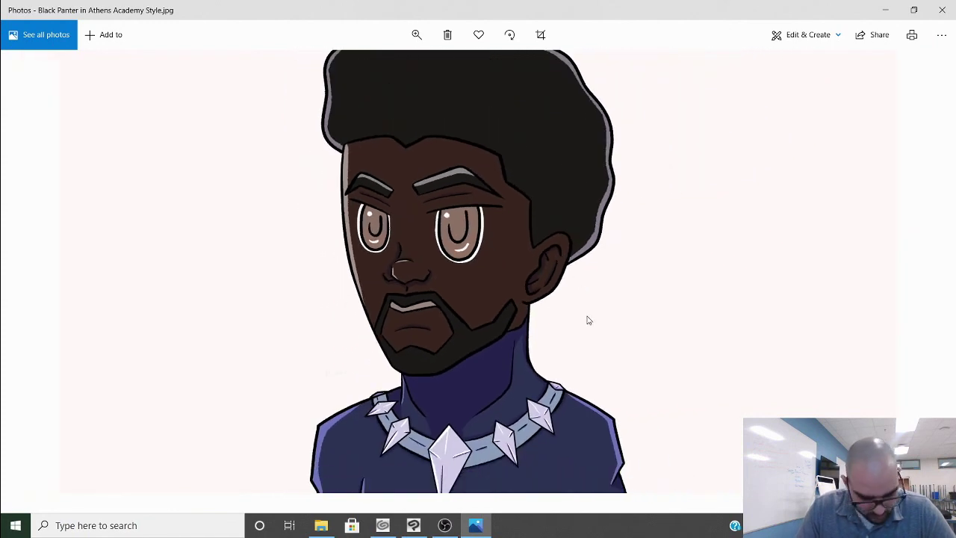
Step: Examine the Black Panther drawing's necklace, muscle lines, bracelets and fists, ending with the whole figure
{"action": "scroll", "coordinate": [602, 344], "scroll_direction": "down", "scroll_amount": 3}
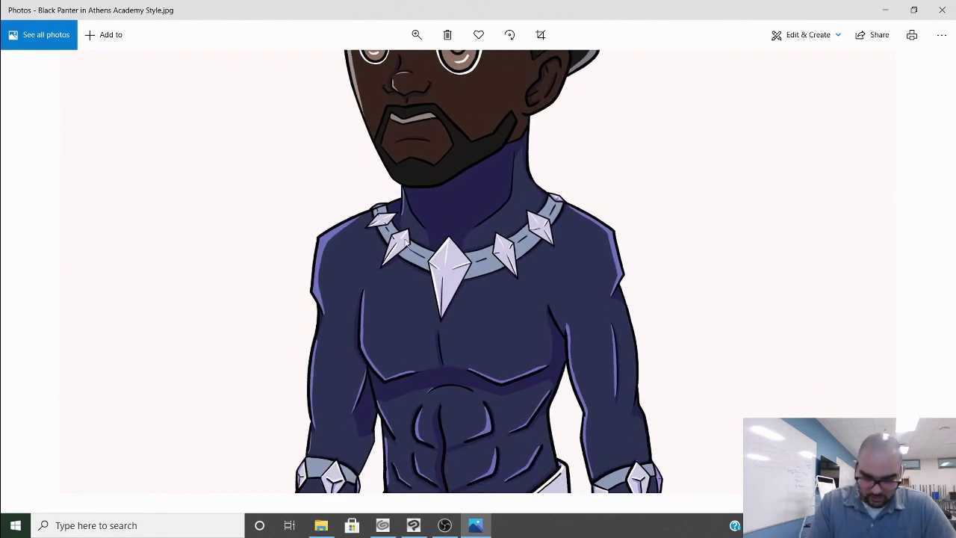
{"action": "key", "text": "space"}
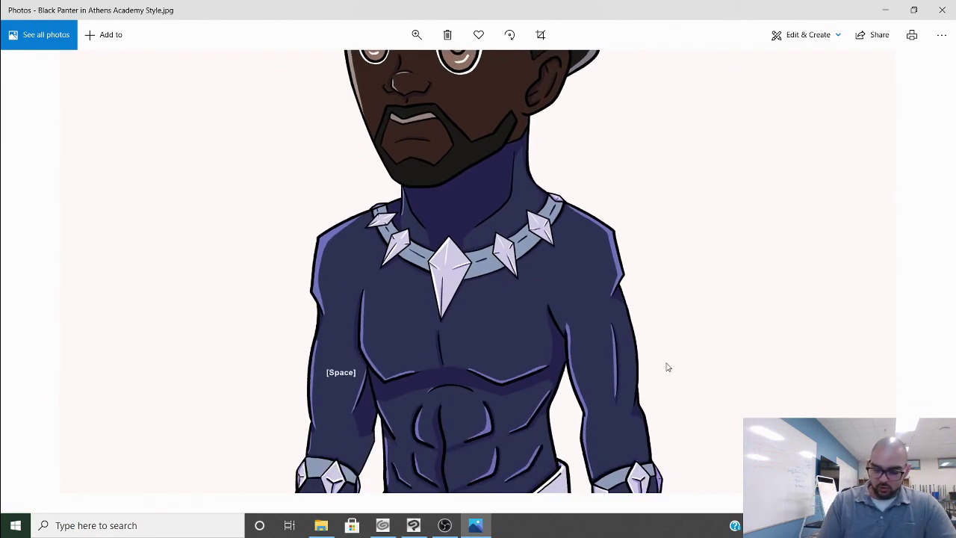
{"action": "left_click_drag", "start_coordinate": [668, 366], "coordinate": [675, 264]}
{"action": "scroll", "coordinate": [684, 333], "scroll_direction": "down", "scroll_amount": 2}
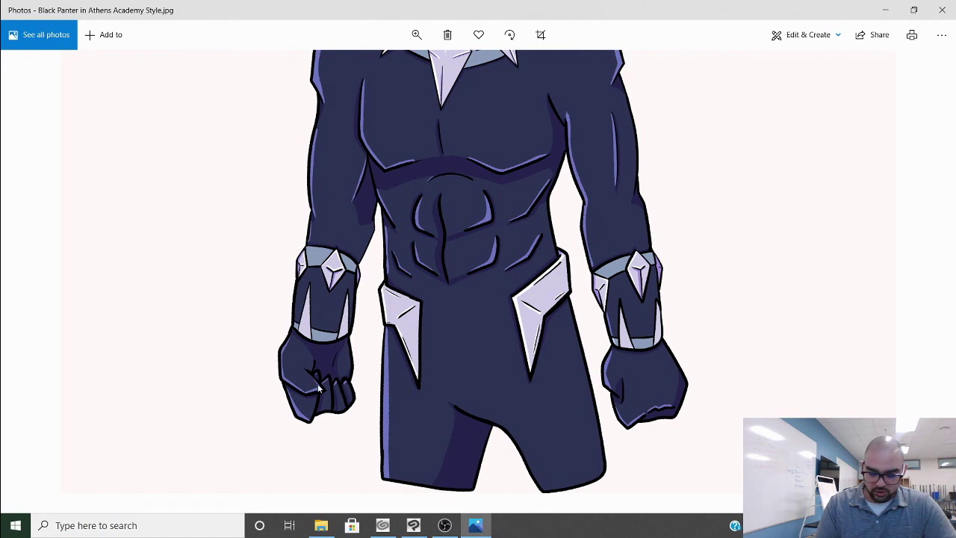
{"action": "scroll", "coordinate": [653, 239], "scroll_direction": "up", "scroll_amount": 2}
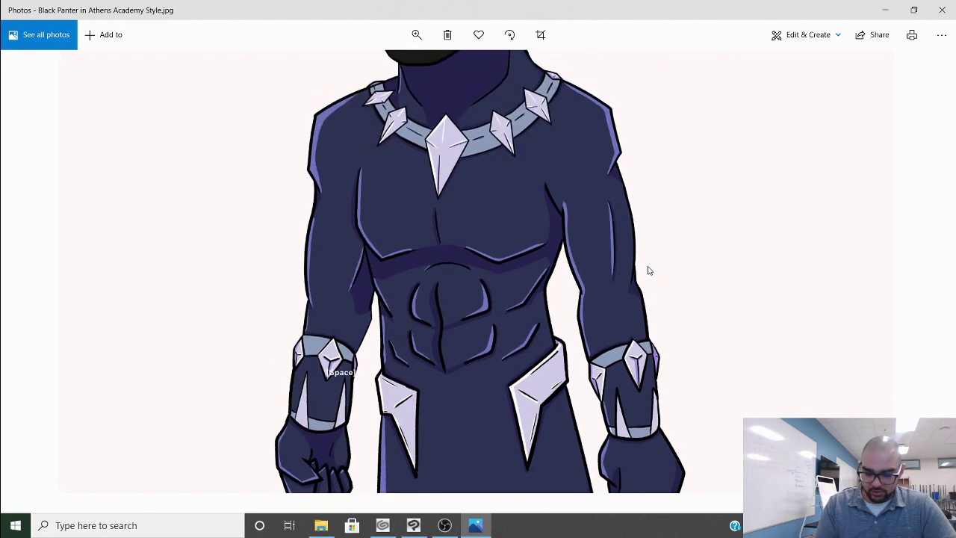
{"action": "scroll", "coordinate": [646, 286], "scroll_direction": "down", "scroll_amount": 3}
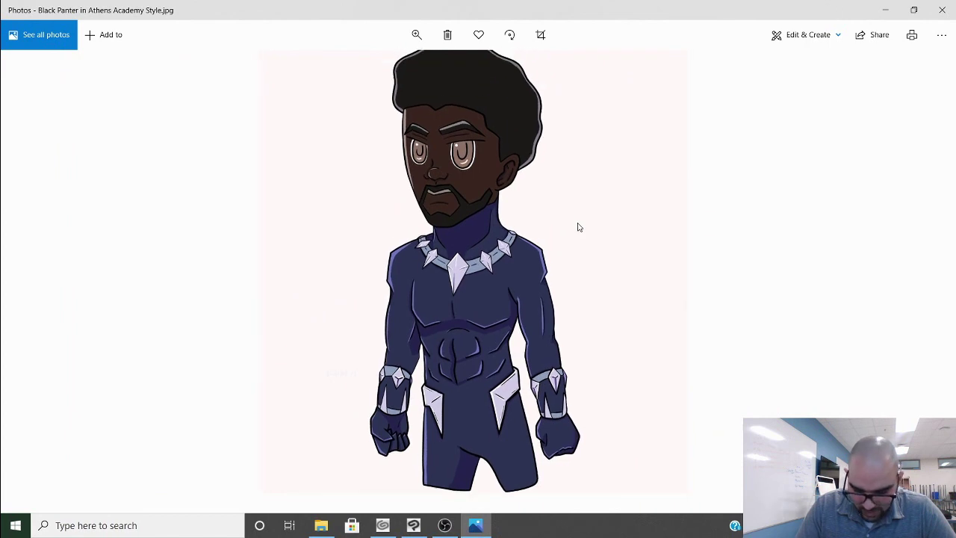
{"action": "scroll", "coordinate": [576, 210], "scroll_direction": "down", "scroll_amount": 1}
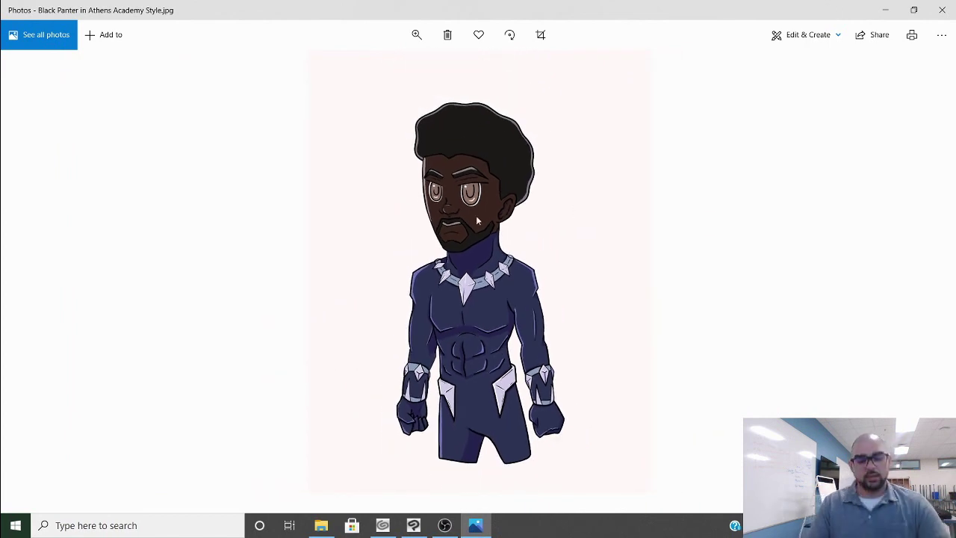